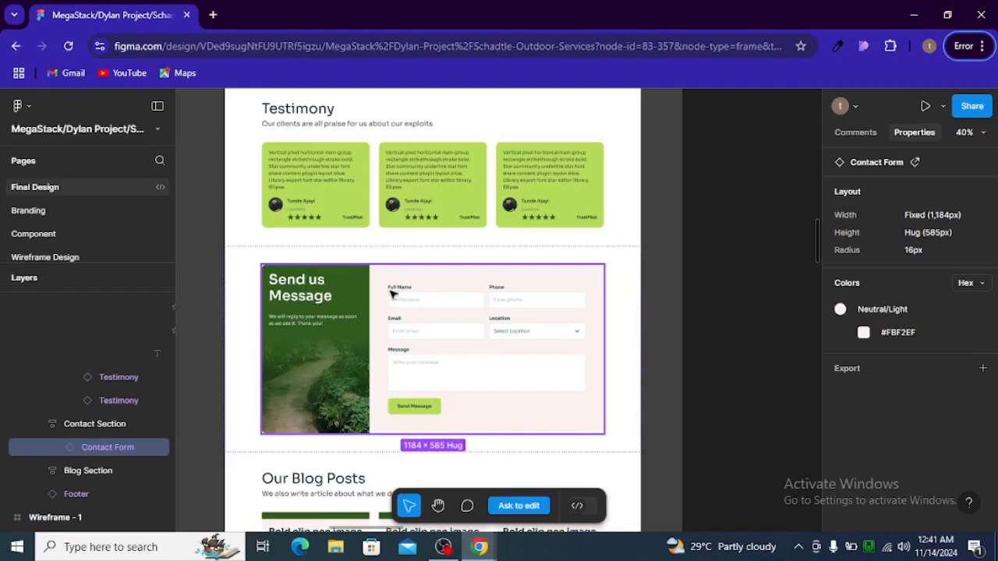
# Leave the Figma Contact Form design for the Elementor editor and scroll down to the empty section
pyautogui.hotkey('alt', 'Tab')
pyautogui.press('Tab')
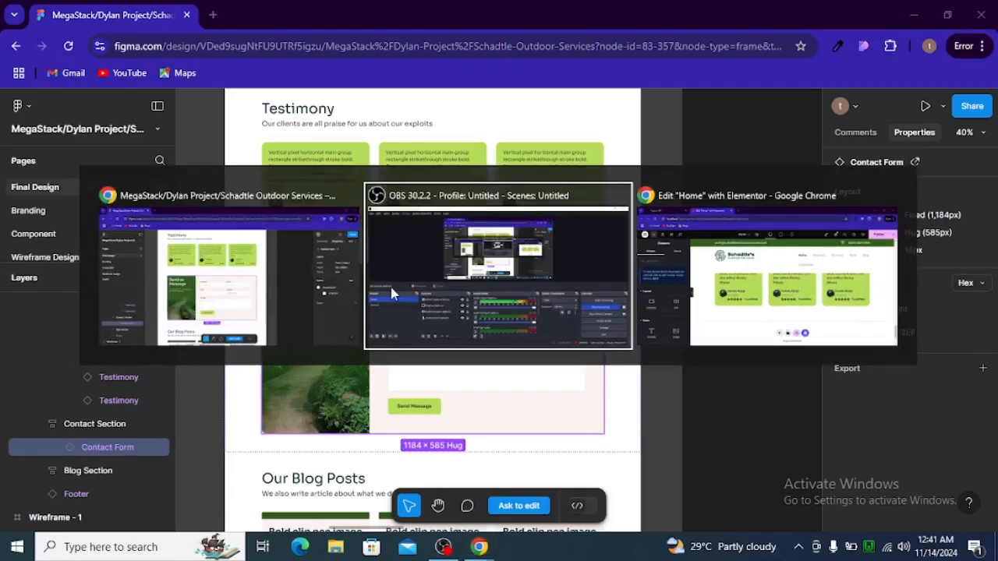
pyautogui.scroll(-2, 456, 313)
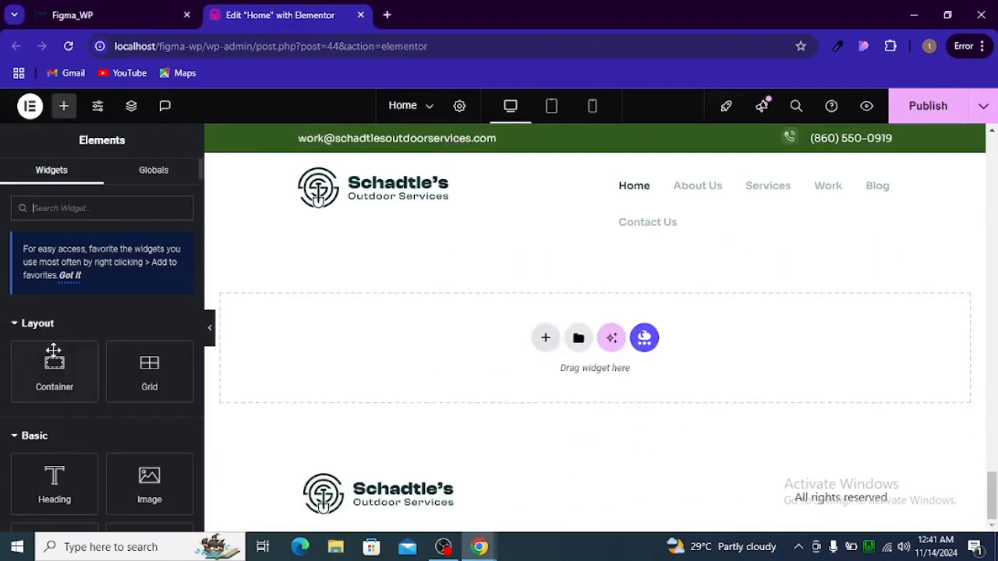
# Drag in a container and make it full width with zero padding and no gaps
pyautogui.moveTo(55, 361); pyautogui.dragTo(545, 325)
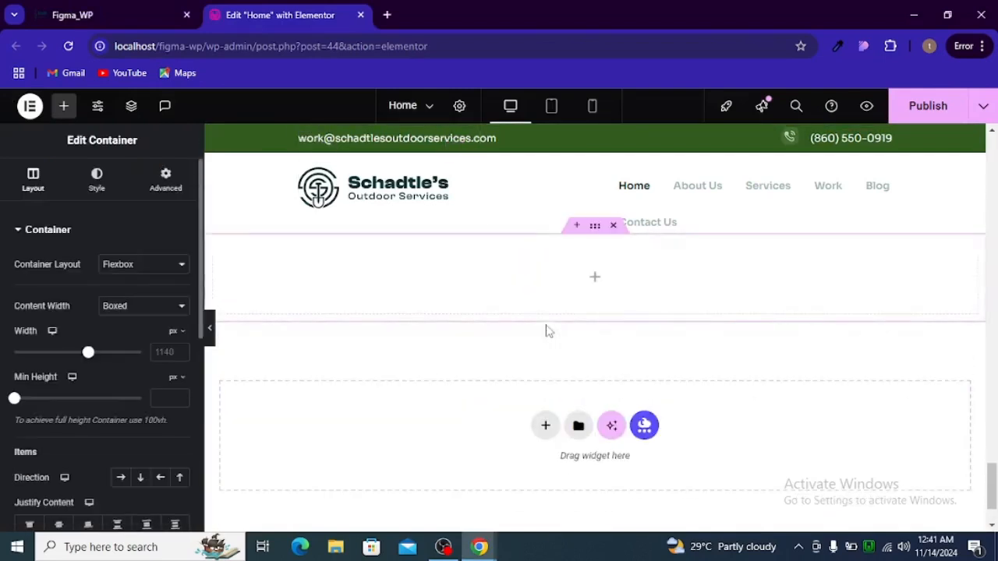
pyautogui.scroll(1, 488, 351)
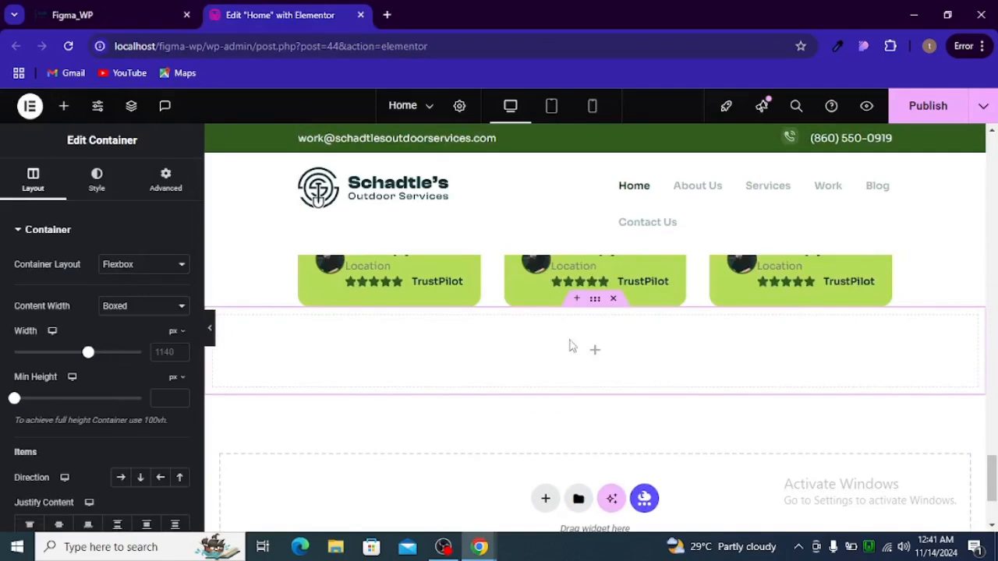
pyautogui.click(166, 184)
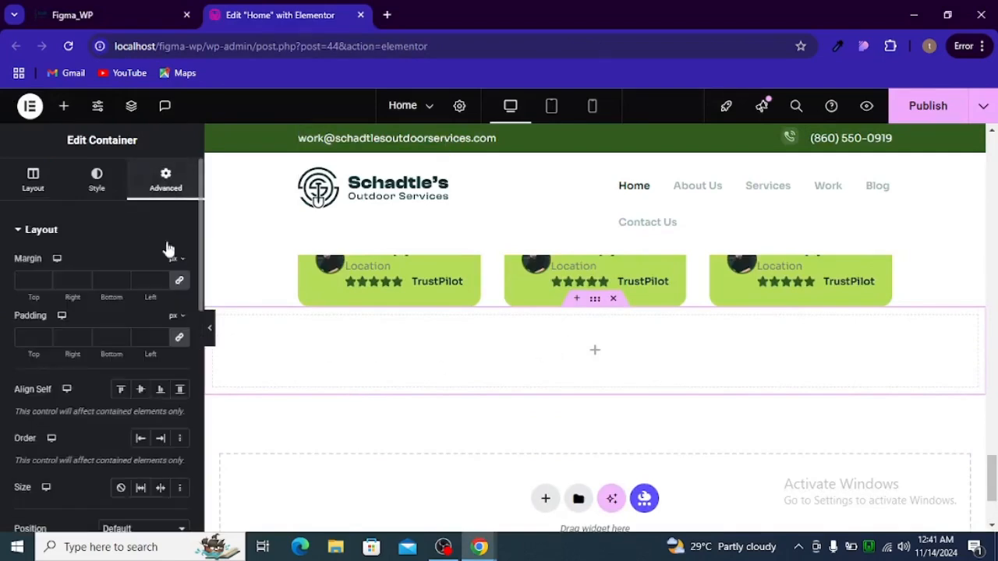
pyautogui.click(179, 337)
pyautogui.click(36, 171)
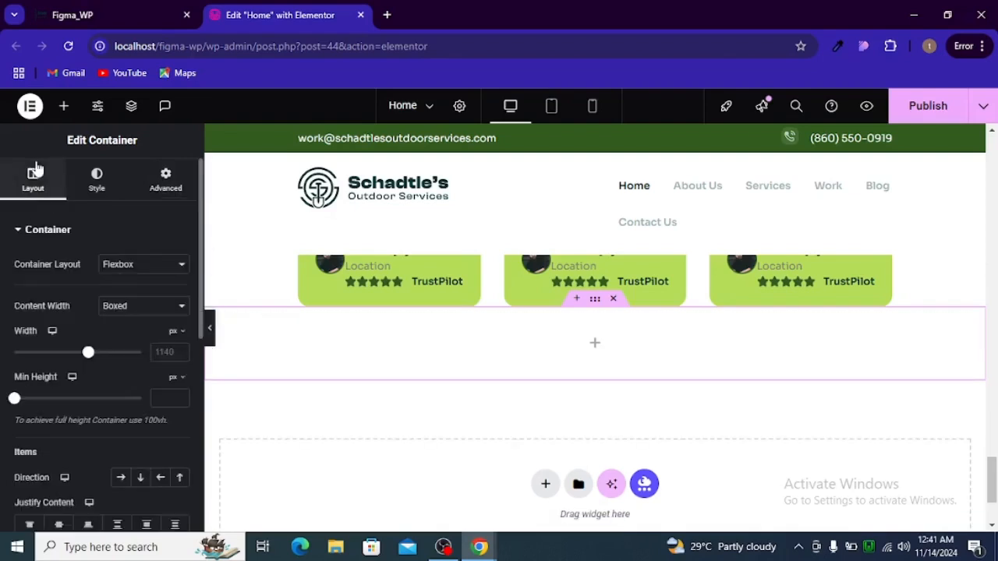
pyautogui.click(124, 309)
pyautogui.click(121, 345)
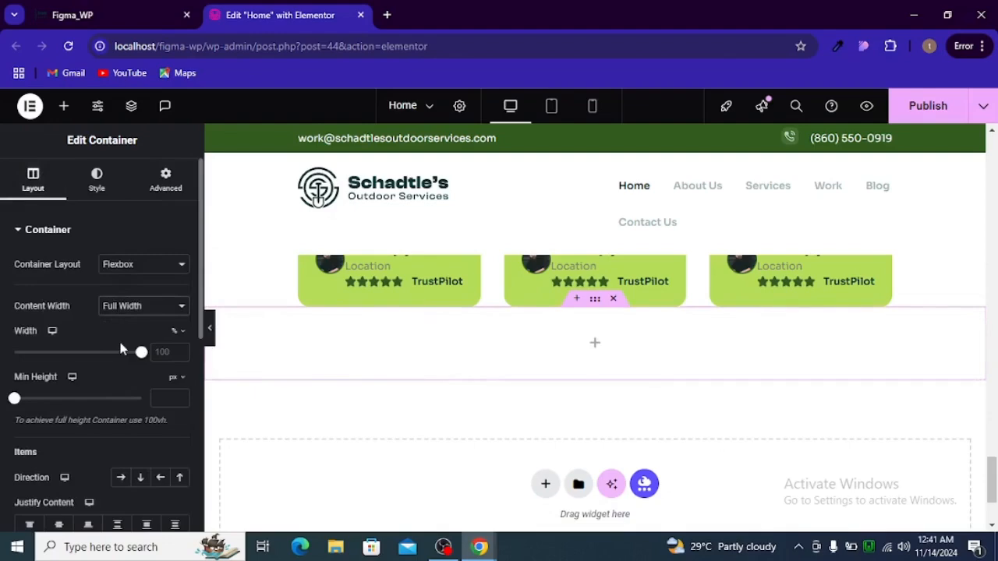
pyautogui.scroll(-4, 122, 345)
pyautogui.click(178, 321)
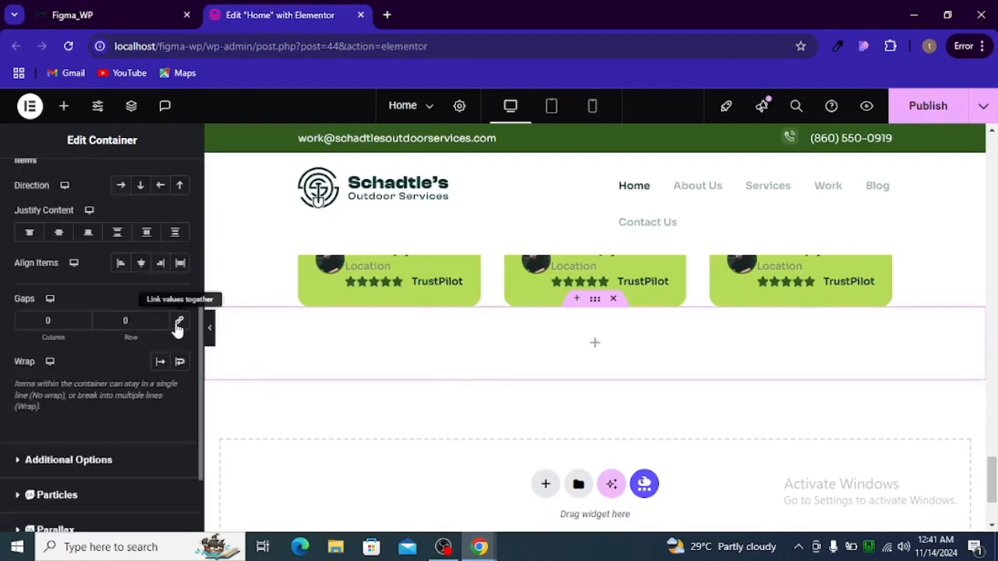
pyautogui.scroll(2, 546, 442)
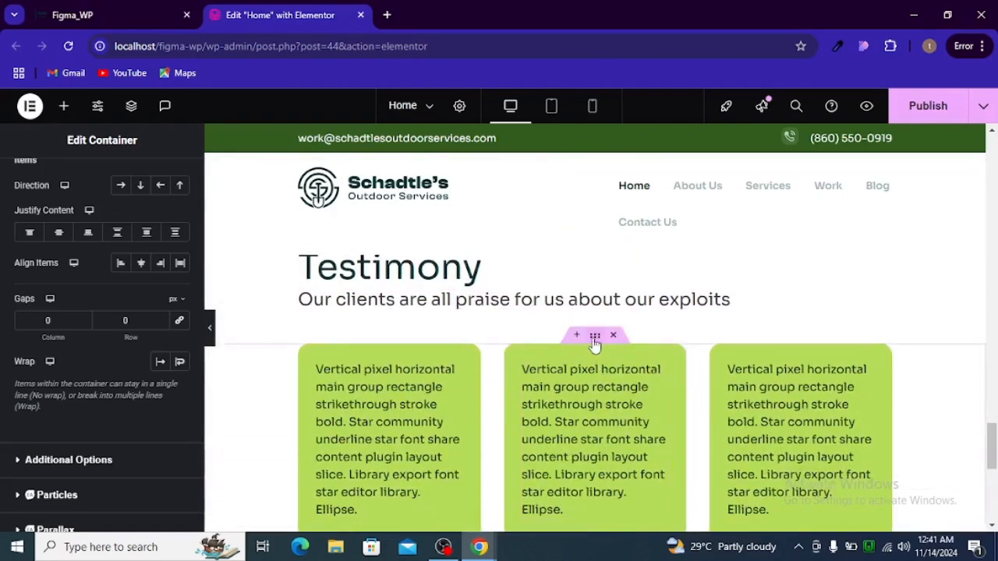
# Set the testimonial cards grid's bottom margin to 128
pyautogui.click(594, 340)
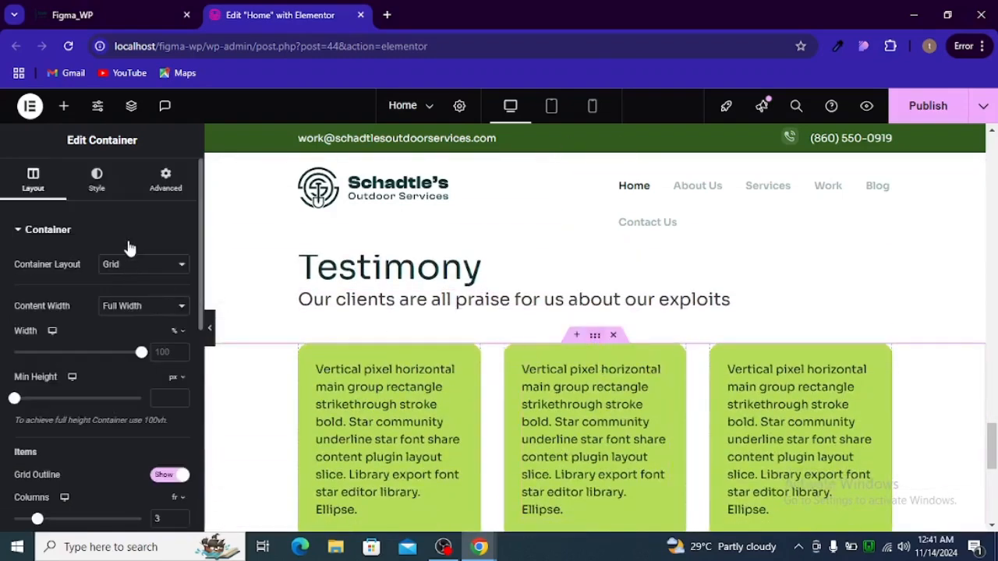
pyautogui.click(164, 185)
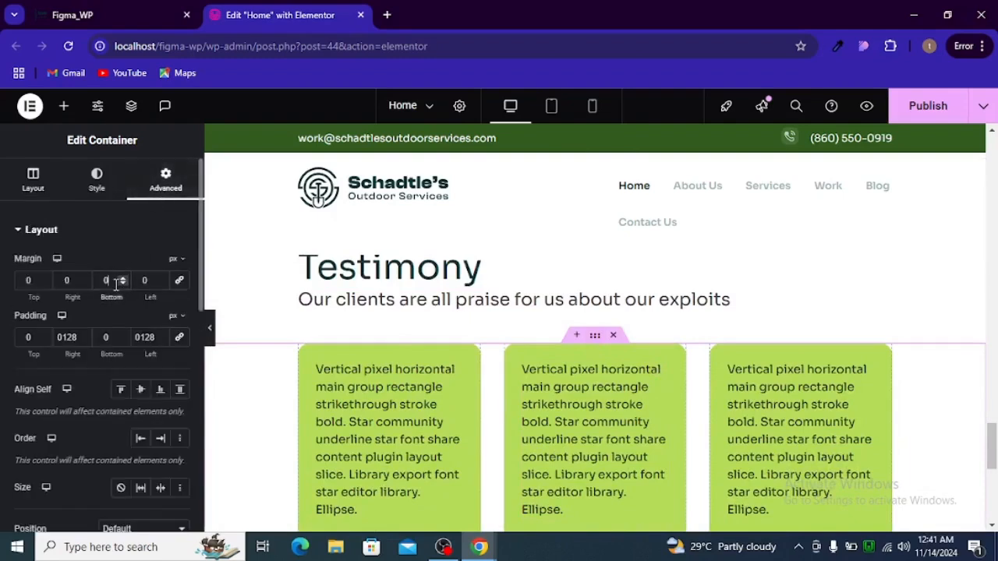
pyautogui.write('8')
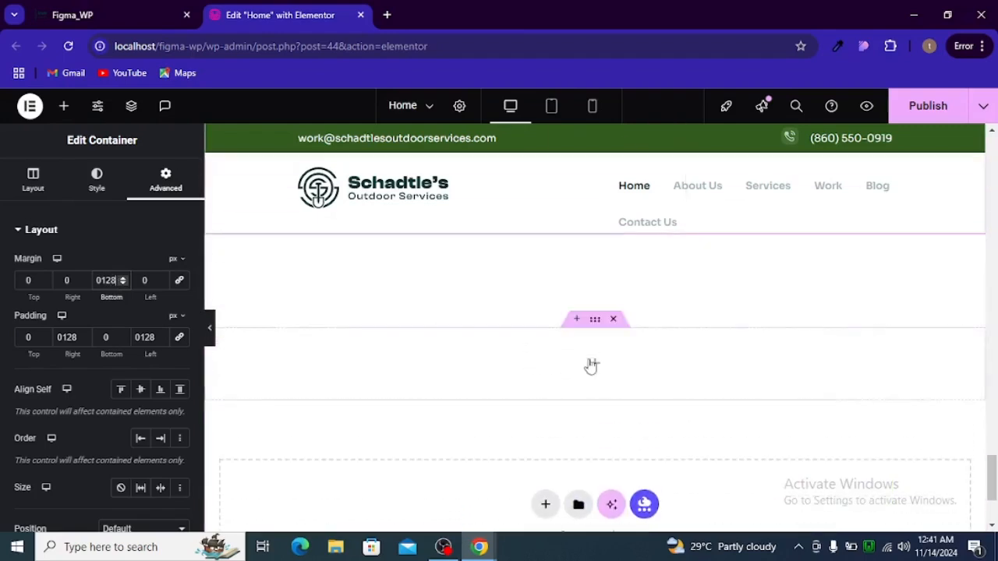
# Place a new container below the testimonials with zero margin, padding and gaps, full width
pyautogui.click(594, 364)
pyautogui.moveTo(61, 354); pyautogui.dragTo(541, 352)
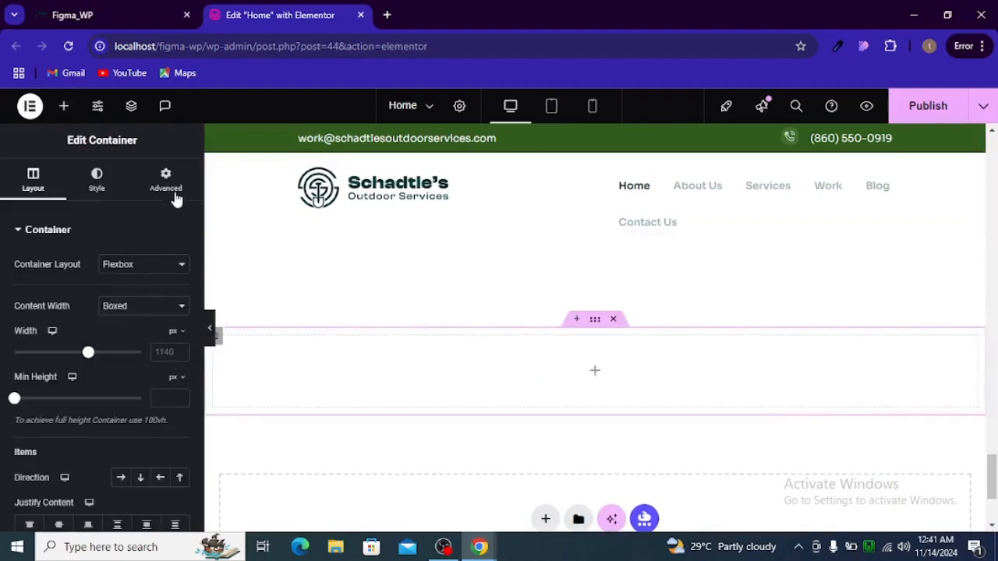
pyautogui.click(166, 180)
pyautogui.click(179, 280)
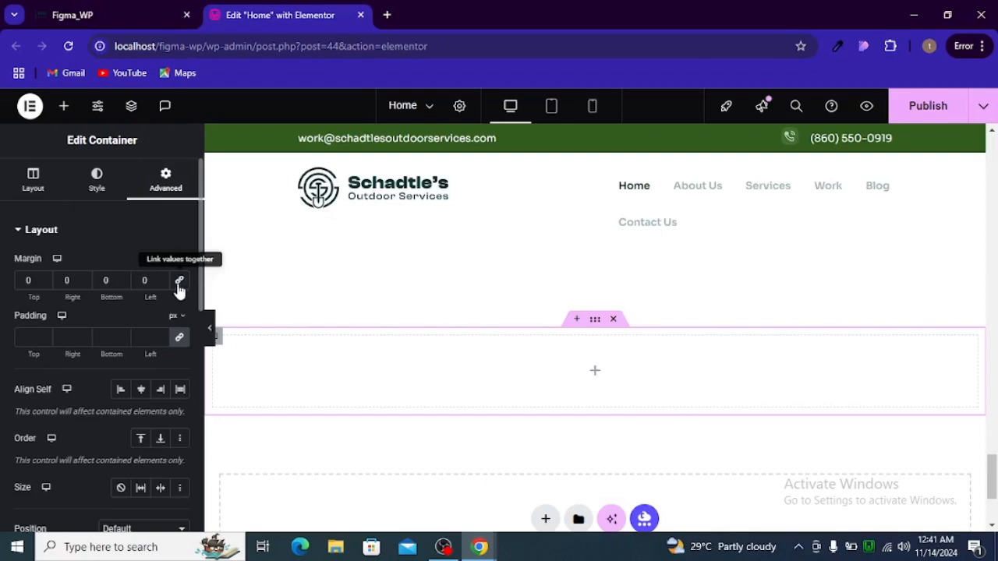
pyautogui.click(180, 341)
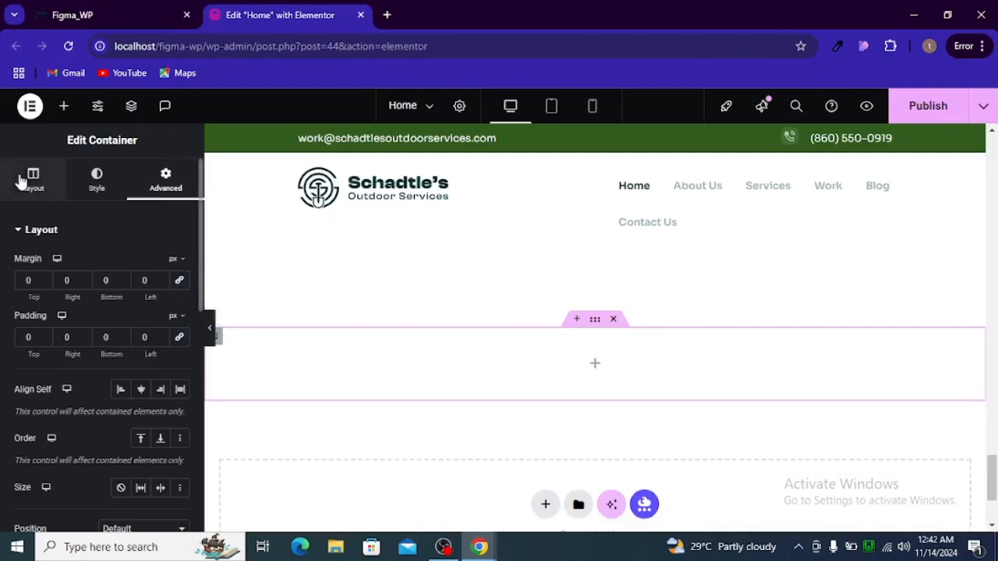
pyautogui.click(33, 181)
pyautogui.click(141, 306)
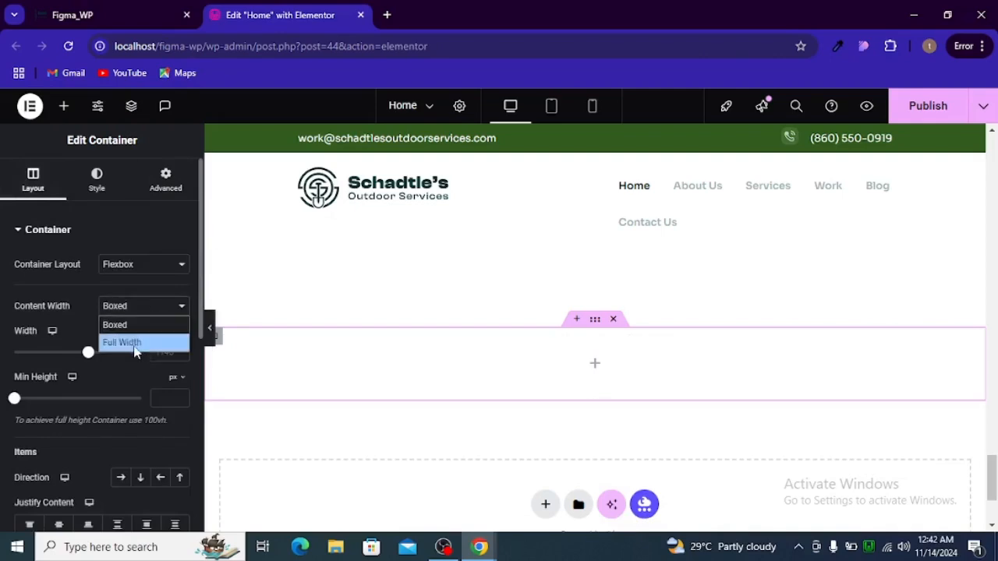
pyautogui.click(125, 341)
pyautogui.scroll(-2, 142, 390)
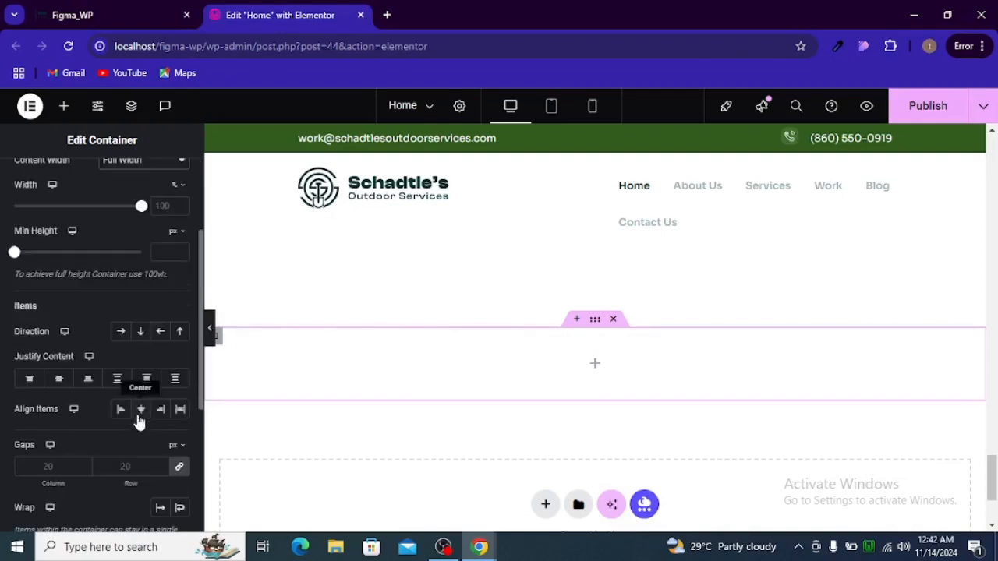
pyautogui.click(180, 472)
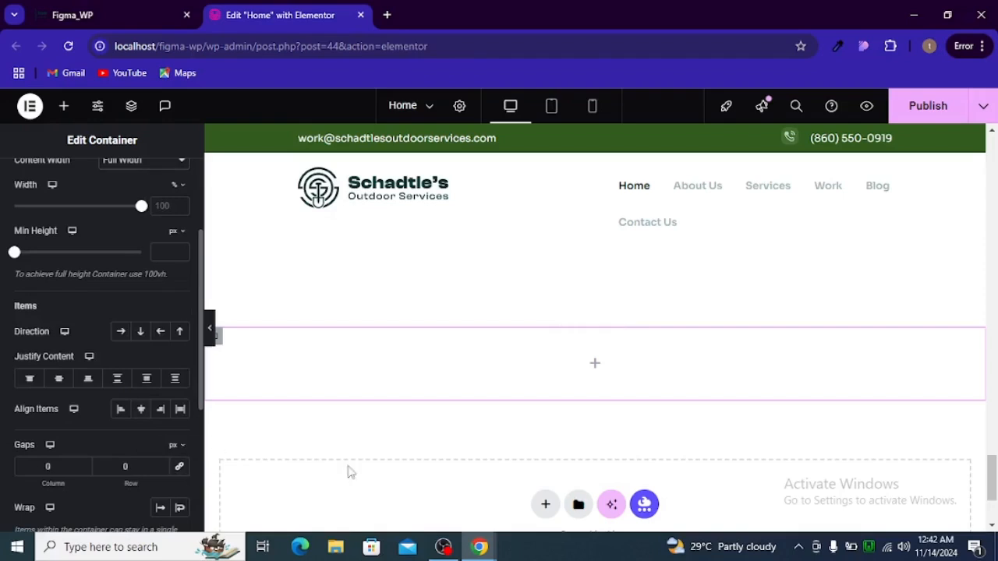
# Duplicate the empty container and lay the two inner containers side by side in a row
pyautogui.rightClick(222, 348)
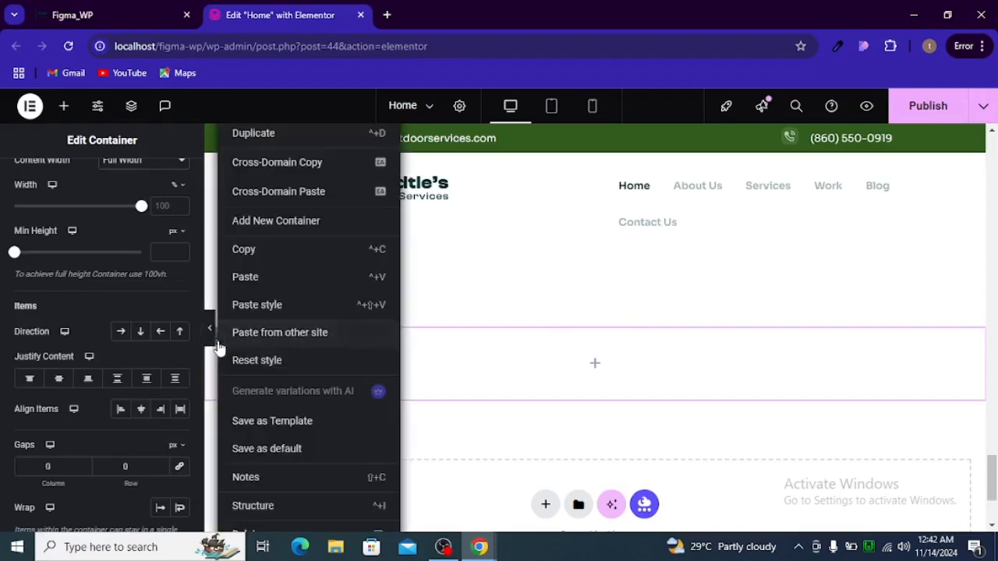
pyautogui.click(281, 147)
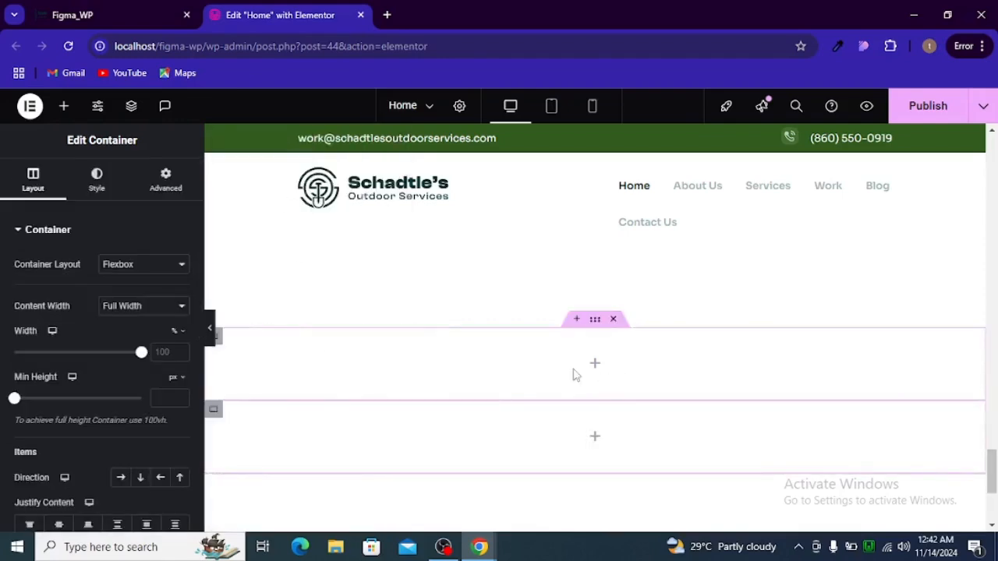
pyautogui.click(596, 324)
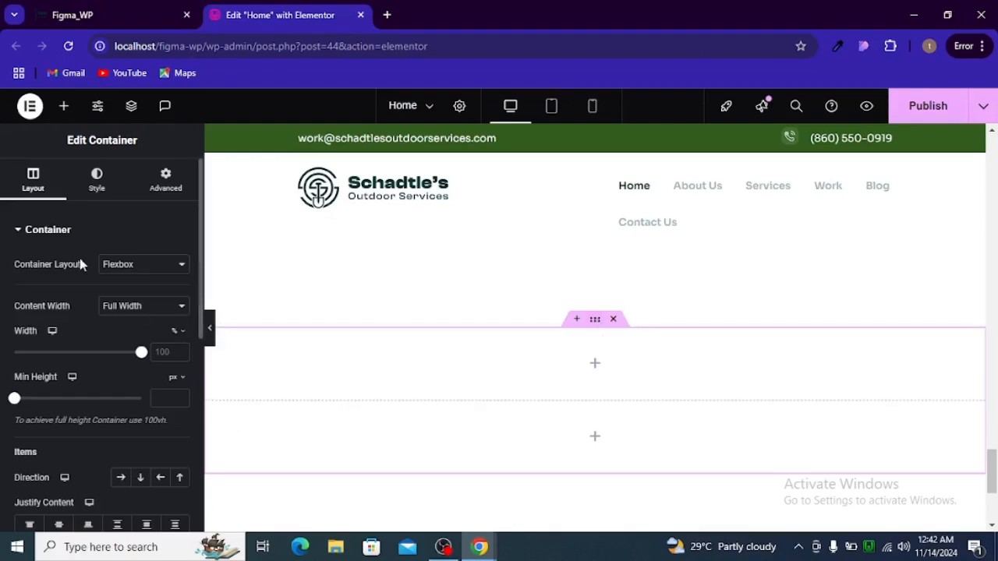
pyautogui.click(131, 107)
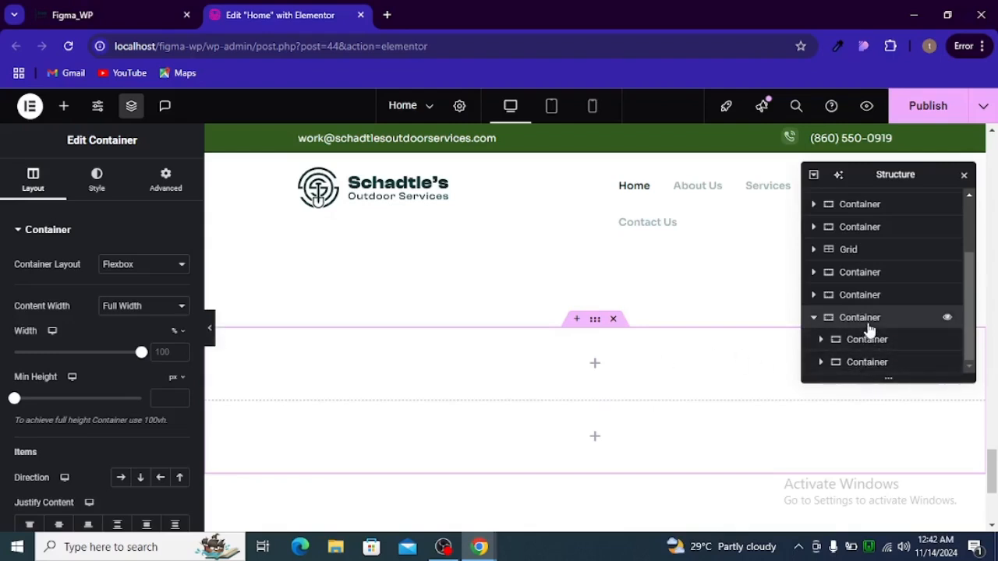
pyautogui.scroll(-2, 106, 443)
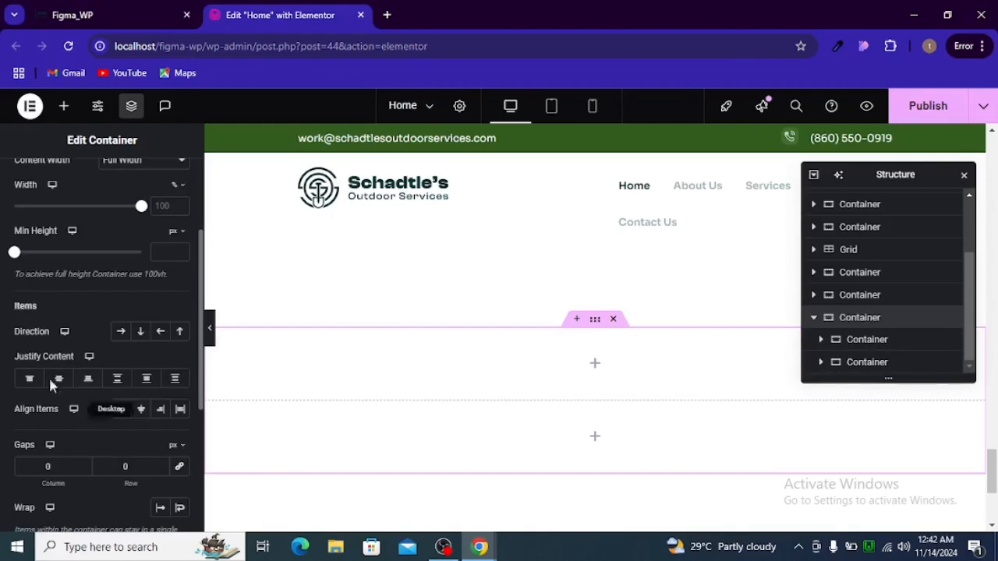
pyautogui.click(120, 332)
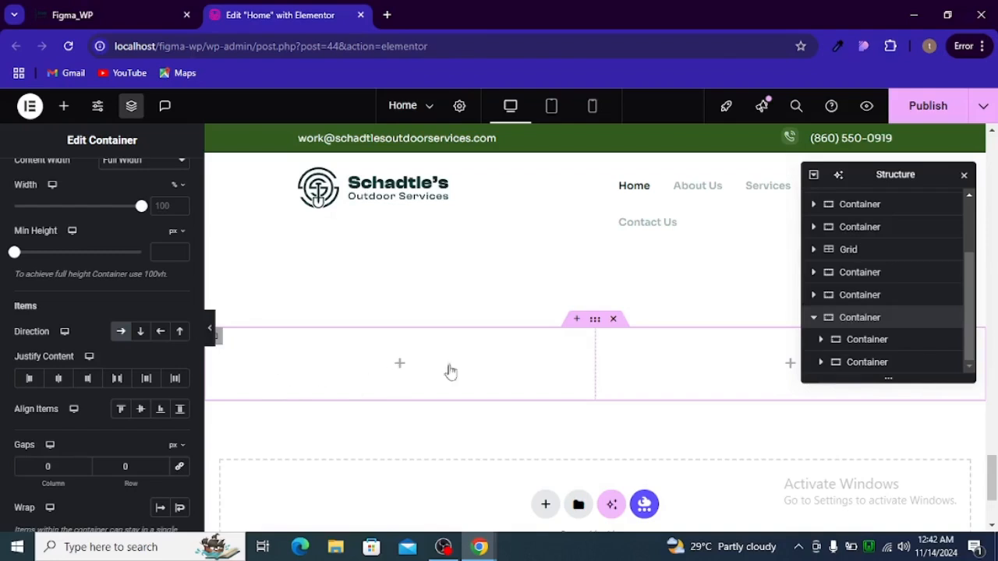
# Set the inner container widths to 30% and 70%
pyautogui.click(862, 343)
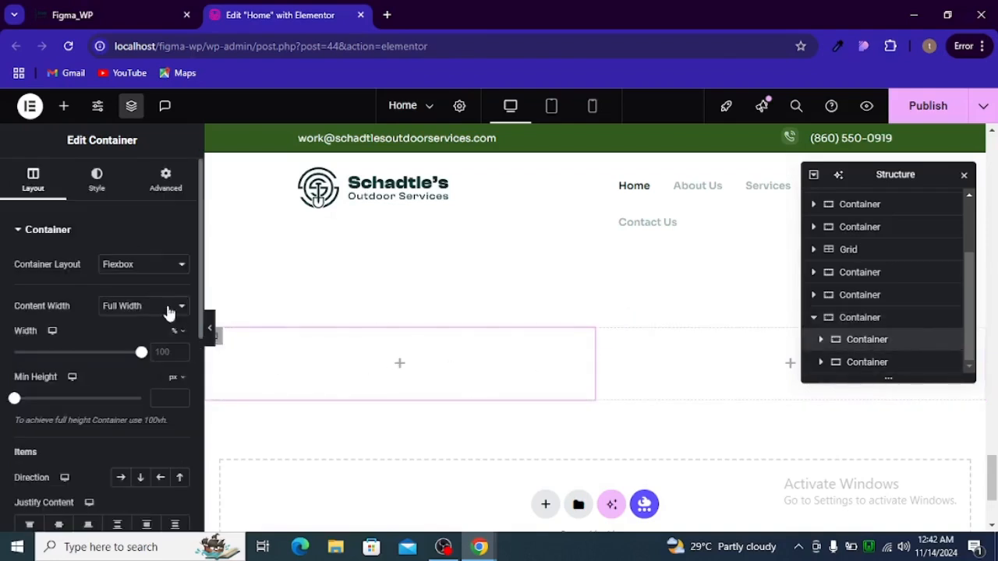
pyautogui.write('30')
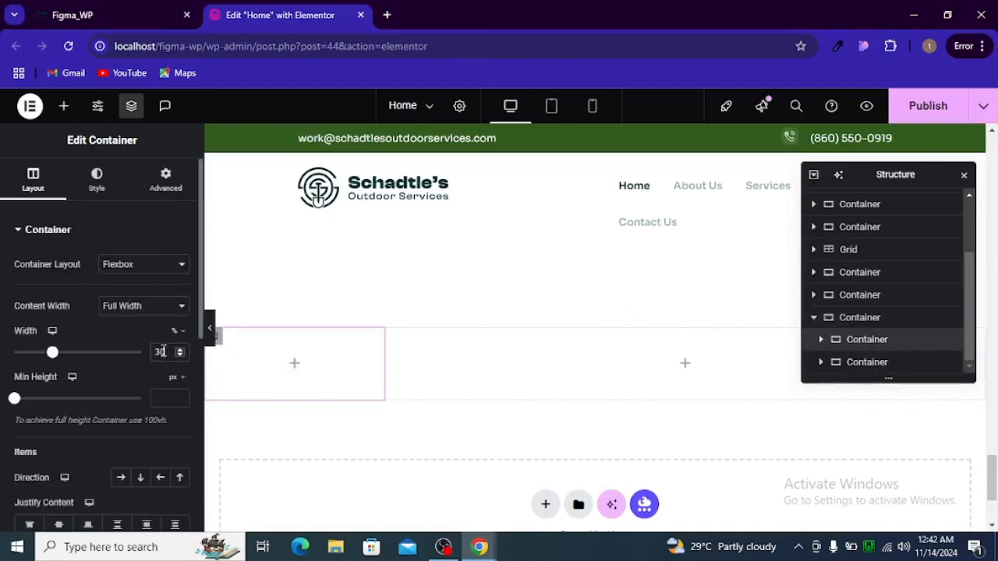
pyautogui.click(849, 362)
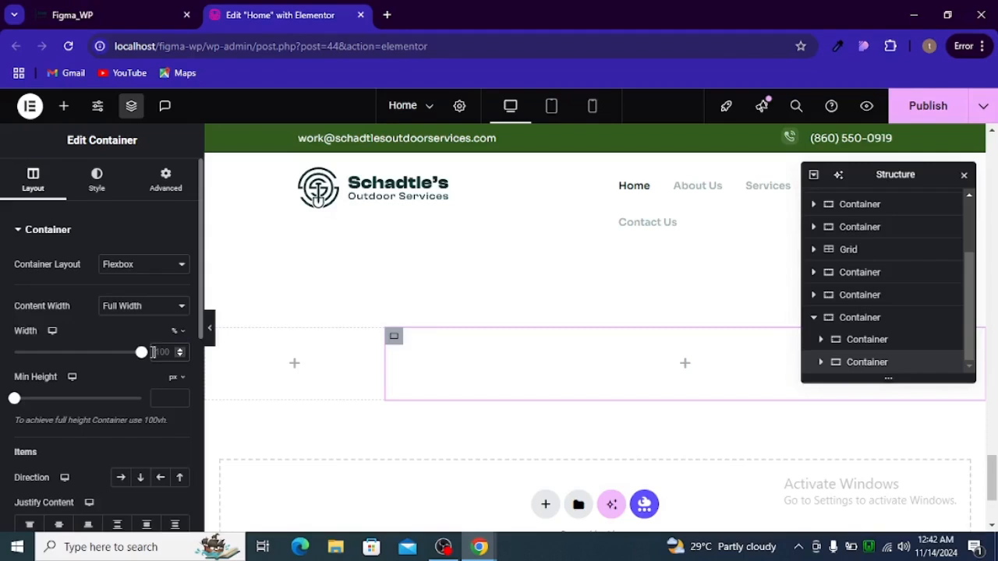
pyautogui.write('70')
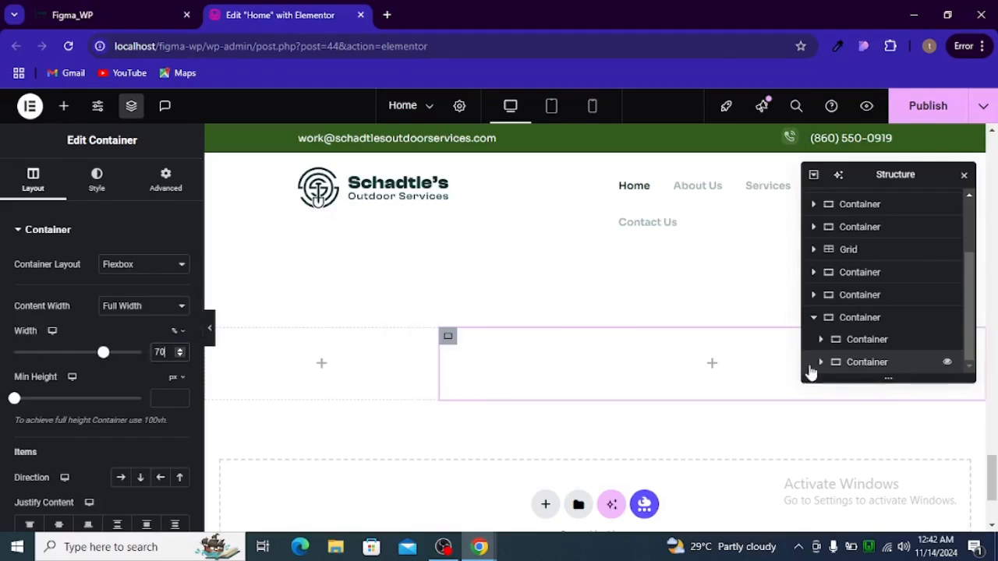
# Give the outer container 128 px right and left padding, then select the left column
pyautogui.click(817, 323)
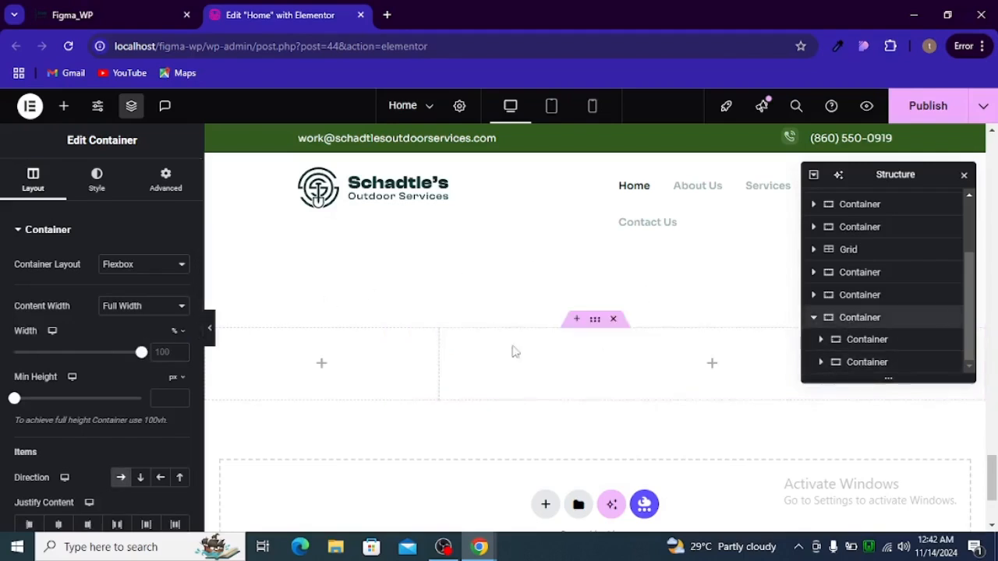
pyautogui.click(145, 176)
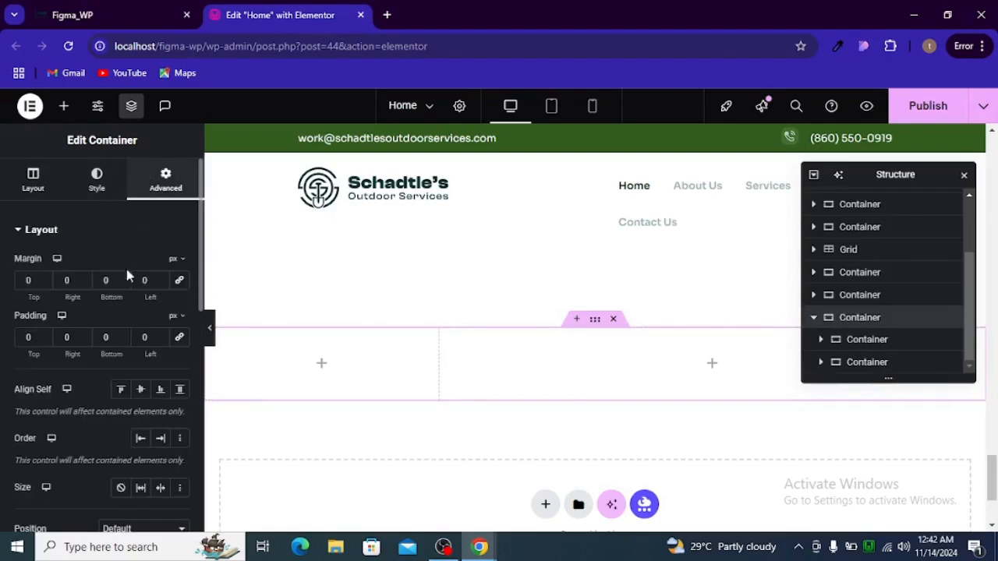
pyautogui.click(82, 337)
pyautogui.write('128')
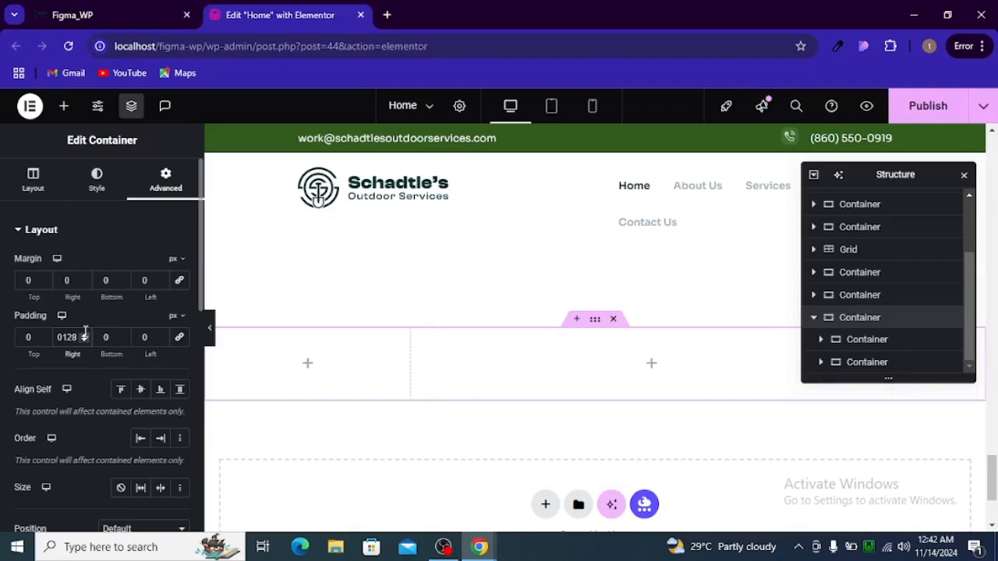
pyautogui.click(148, 337)
pyautogui.write('128')
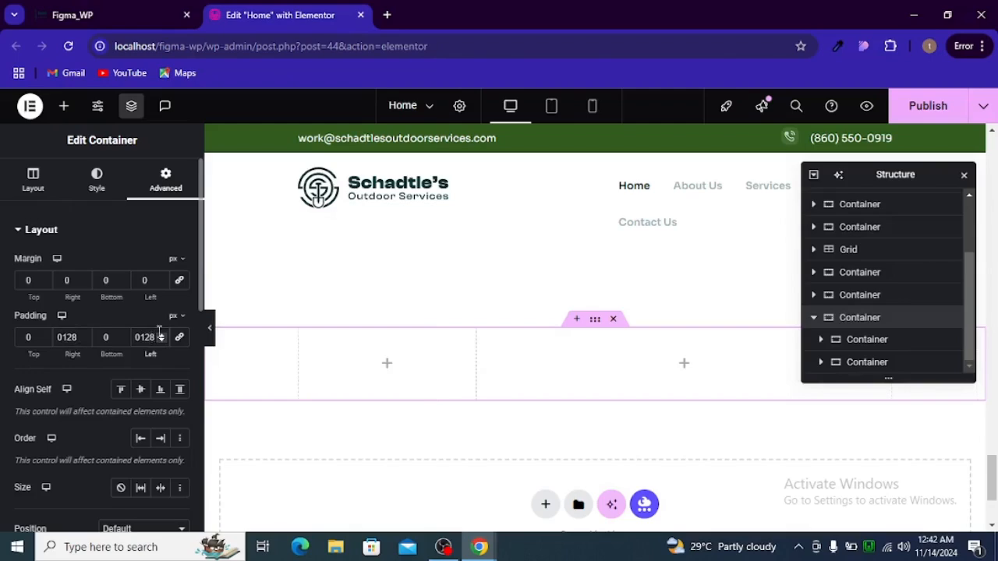
pyautogui.click(310, 340)
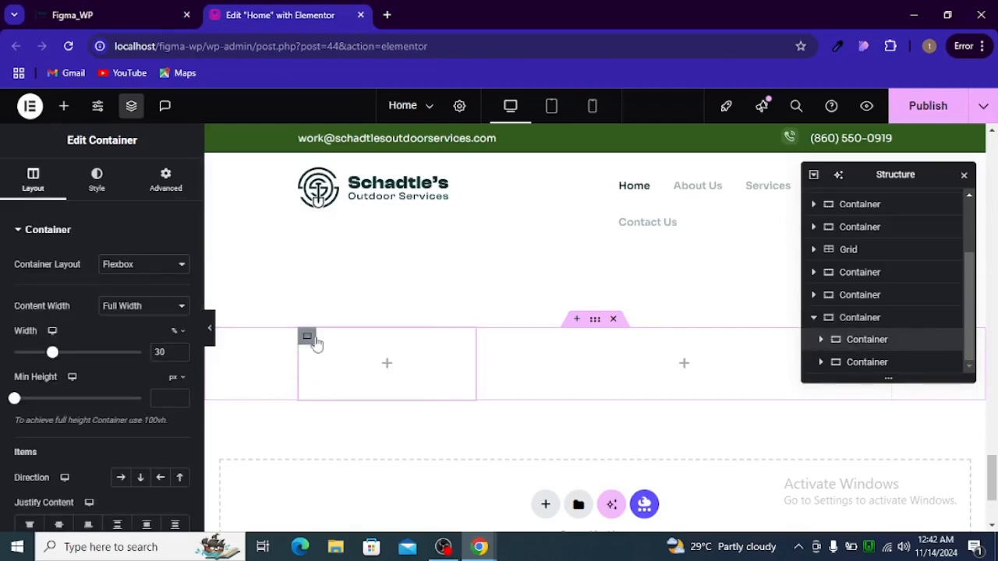
# Give the left column a classic background using the uploaded contat_section.png image
pyautogui.click(97, 180)
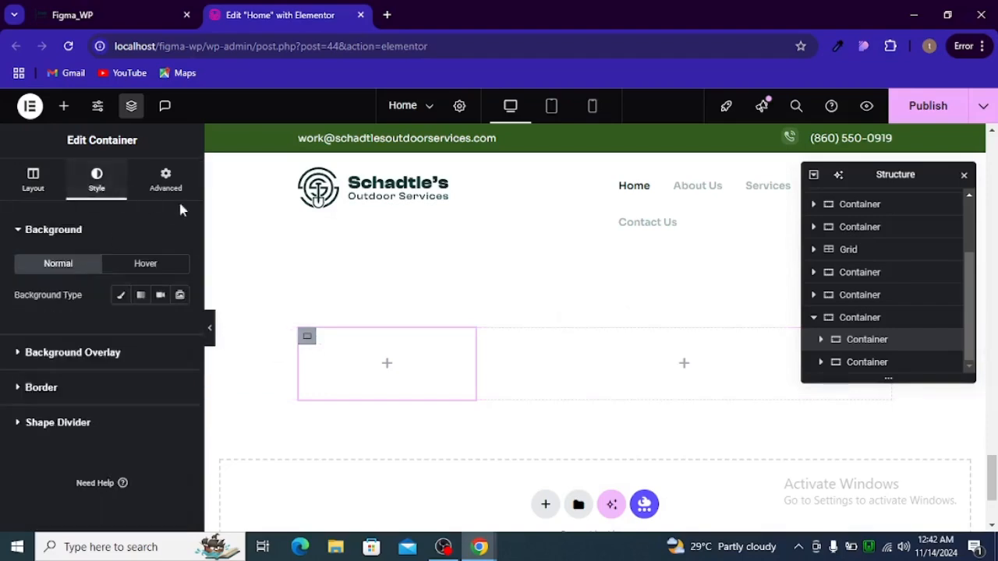
pyautogui.hotkey('alt', 'Tab')
pyautogui.doubleClick(346, 316)
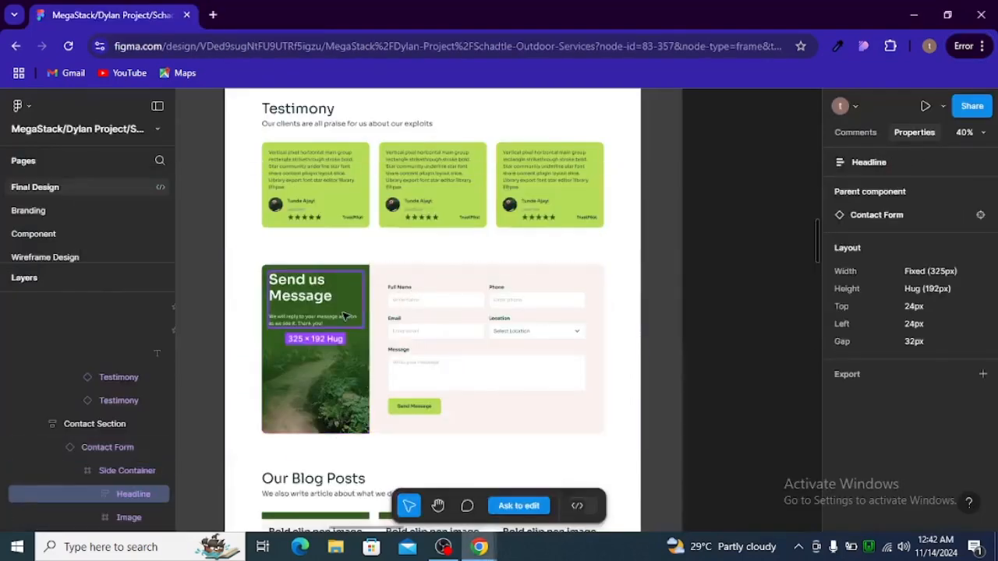
pyautogui.hotkey('alt', 'Tab')
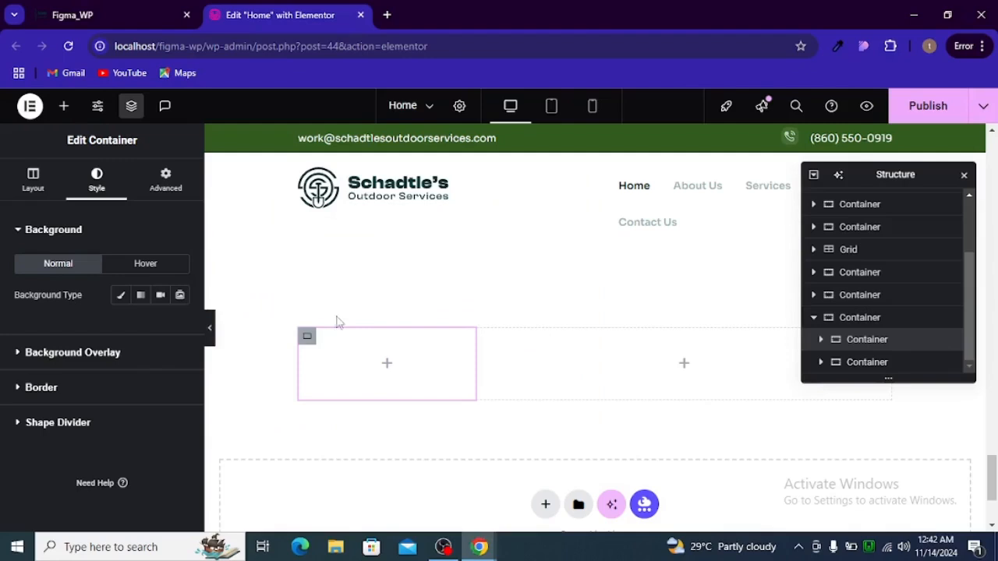
pyautogui.click(120, 297)
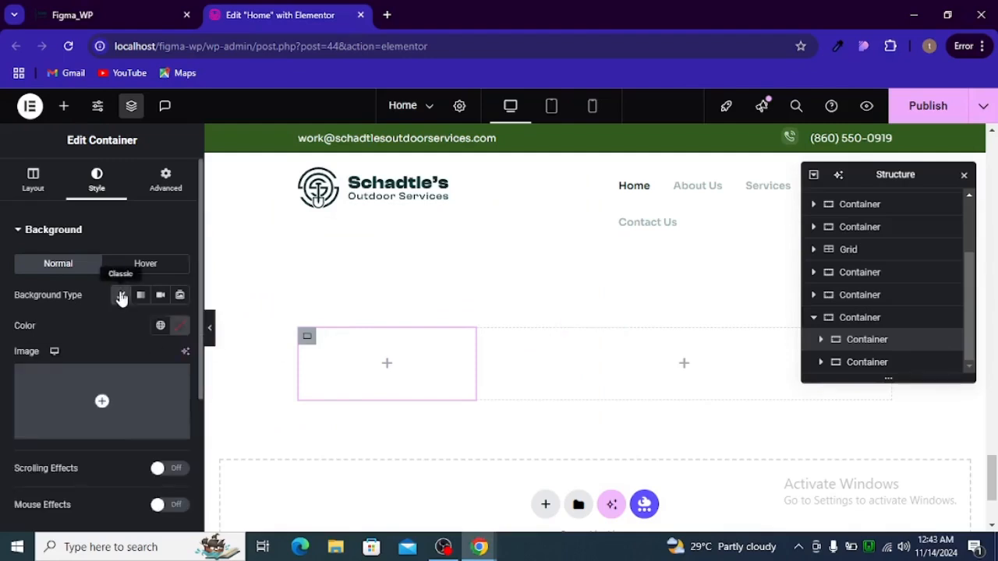
pyautogui.click(97, 431)
pyautogui.click(214, 166)
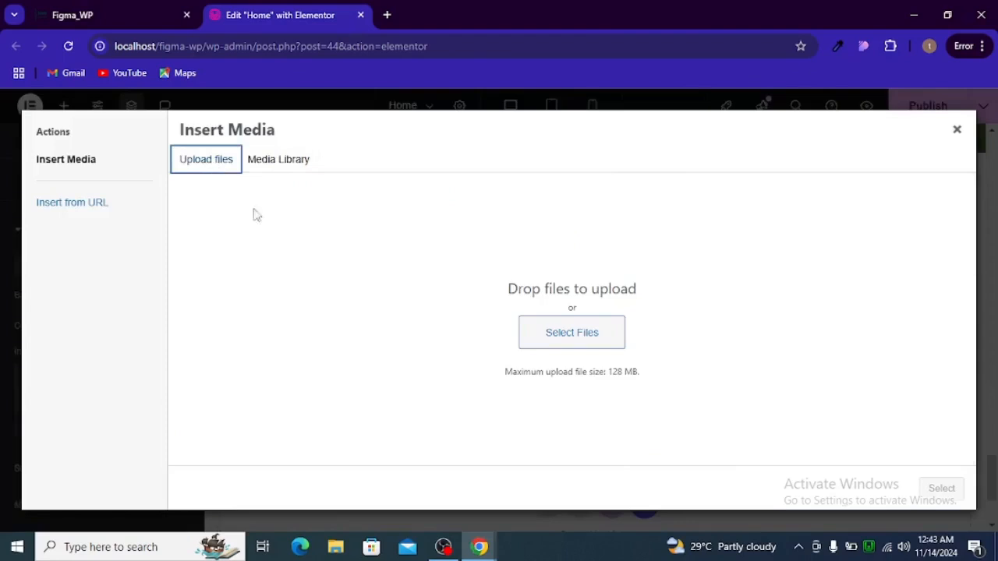
pyautogui.click(616, 348)
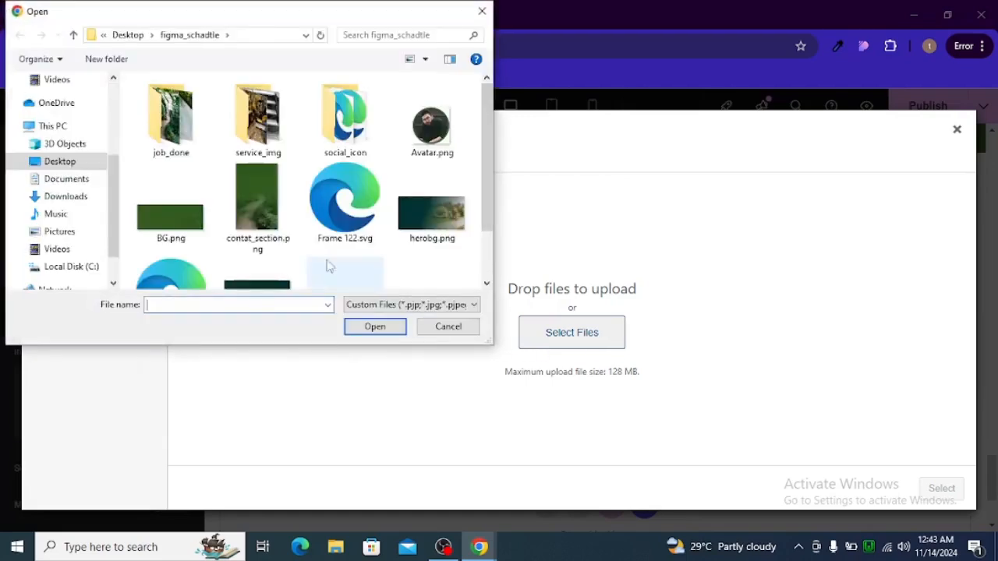
pyautogui.click(254, 197)
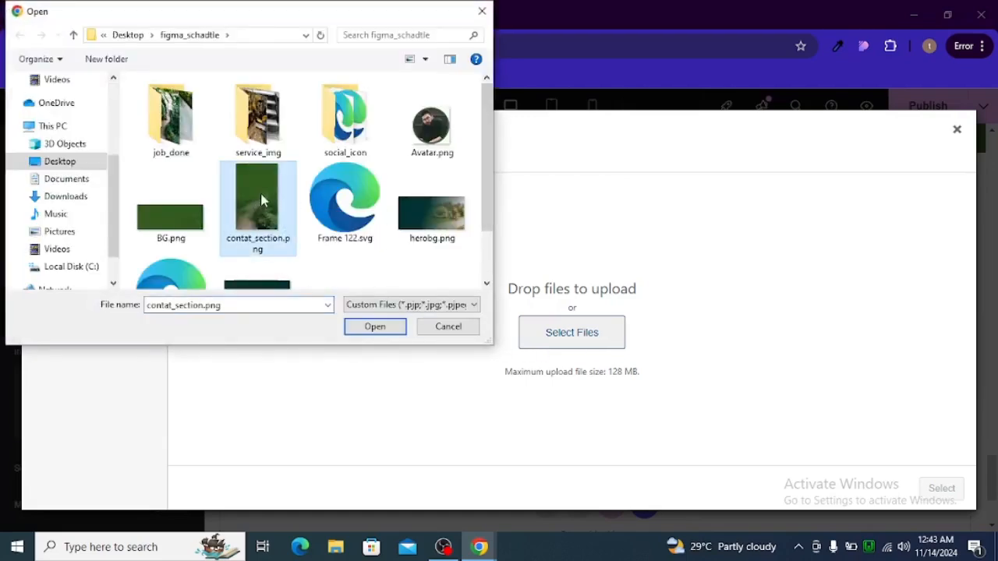
pyautogui.click(359, 329)
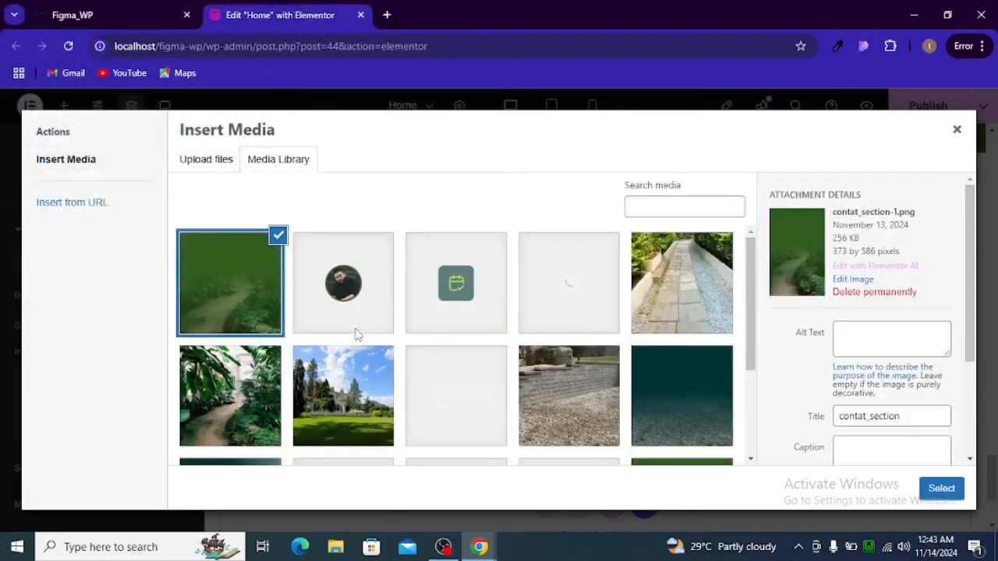
pyautogui.click(941, 488)
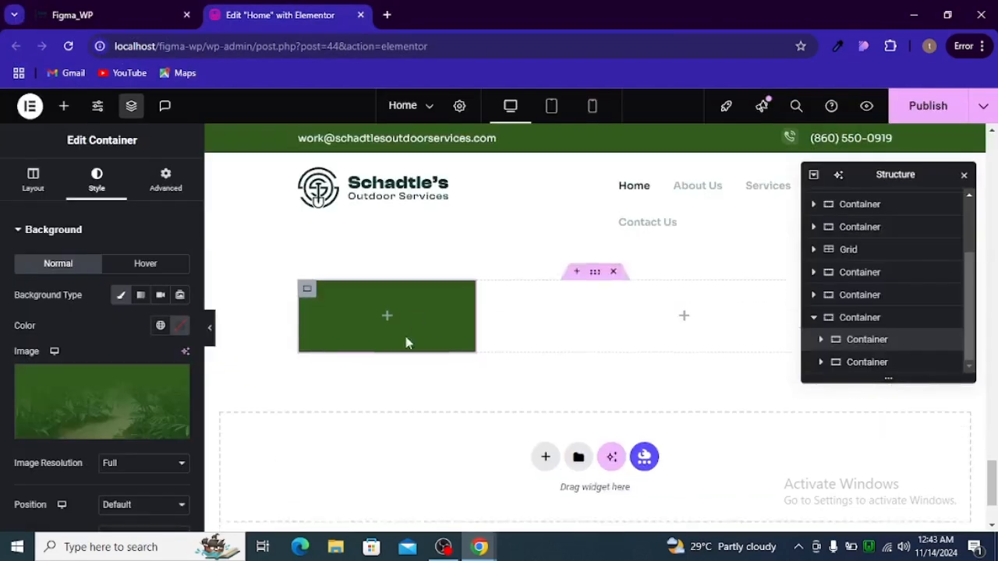
# Set the background to Center Center, No-repeat and Cover, then select Figma's side image panel
pyautogui.scroll(-3, 152, 373)
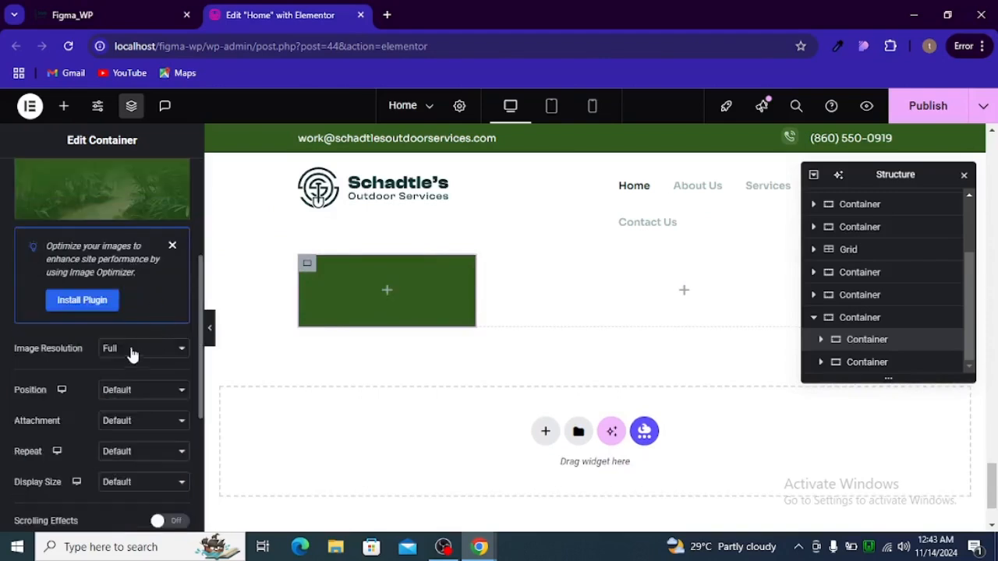
pyautogui.click(129, 390)
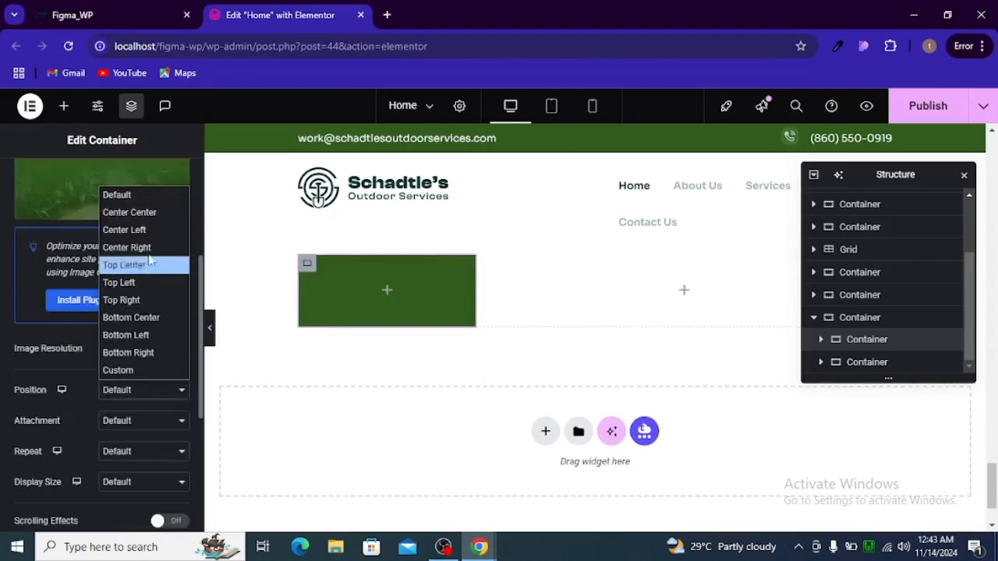
pyautogui.click(155, 213)
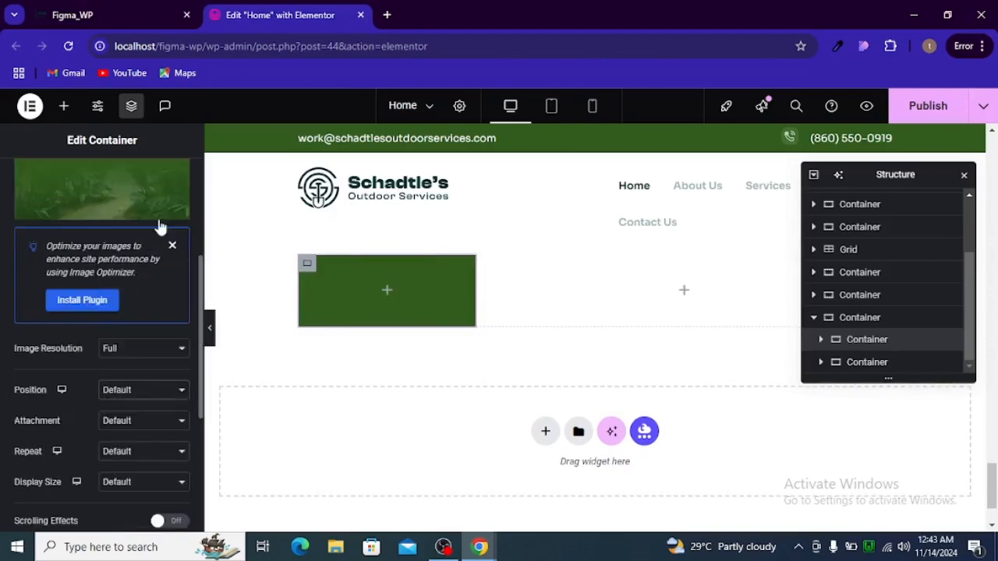
pyautogui.click(138, 421)
pyautogui.click(138, 422)
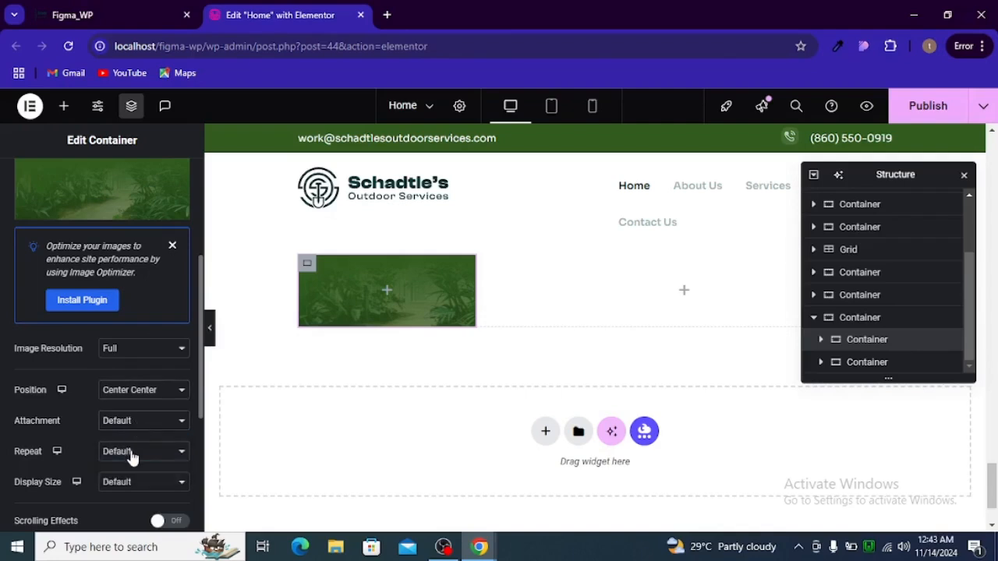
pyautogui.click(134, 452)
pyautogui.click(129, 379)
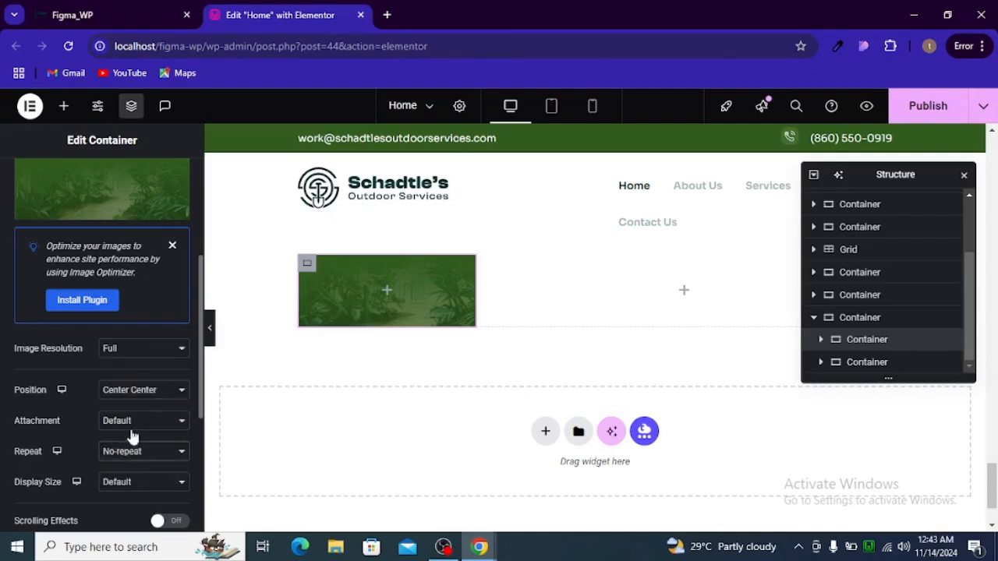
pyautogui.click(130, 482)
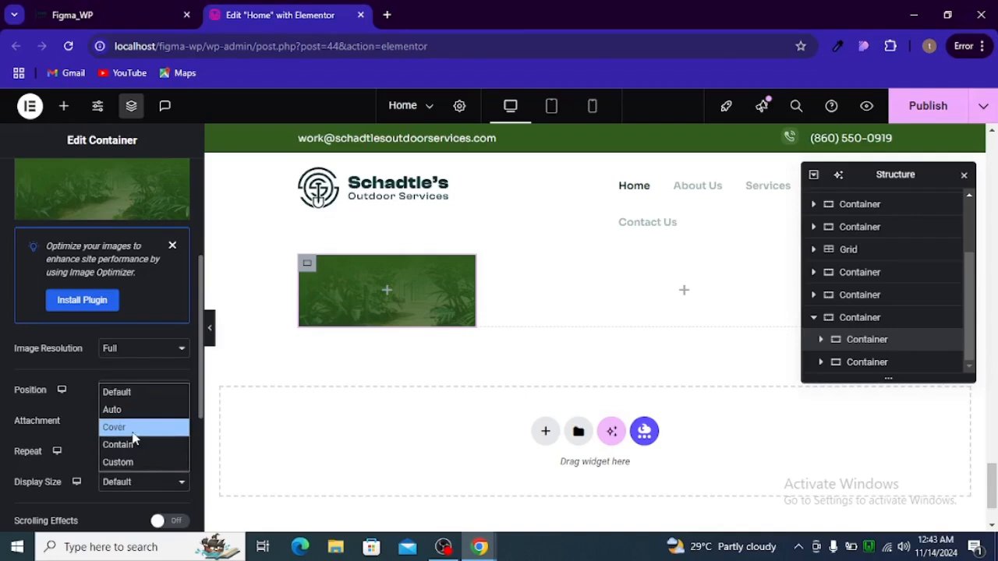
pyautogui.click(132, 430)
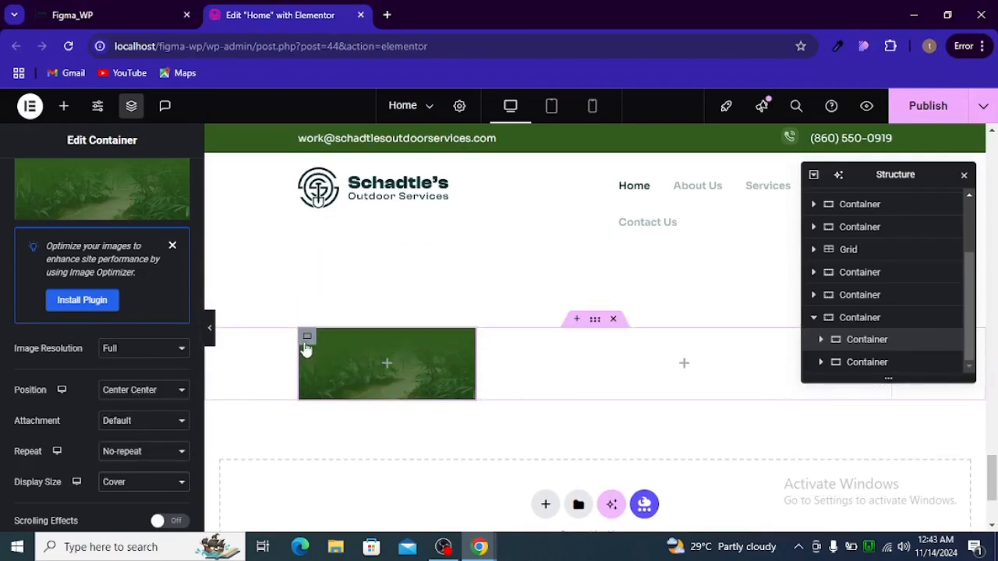
pyautogui.hotkey('alt', 'Tab')
pyautogui.doubleClick(284, 271)
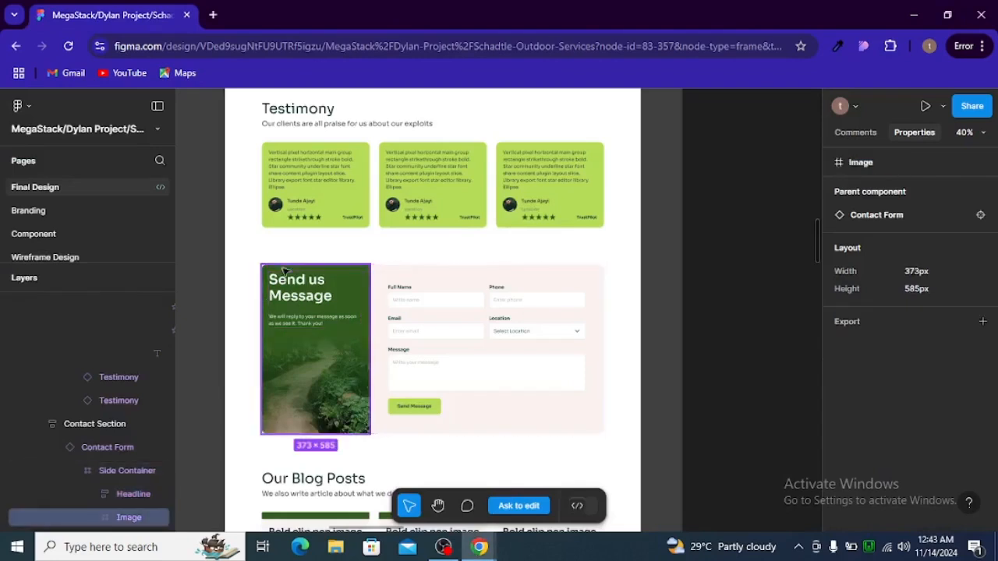
# Inspect the Send us Message heading and expand the form frame's input field layers in Figma
pyautogui.click(271, 273)
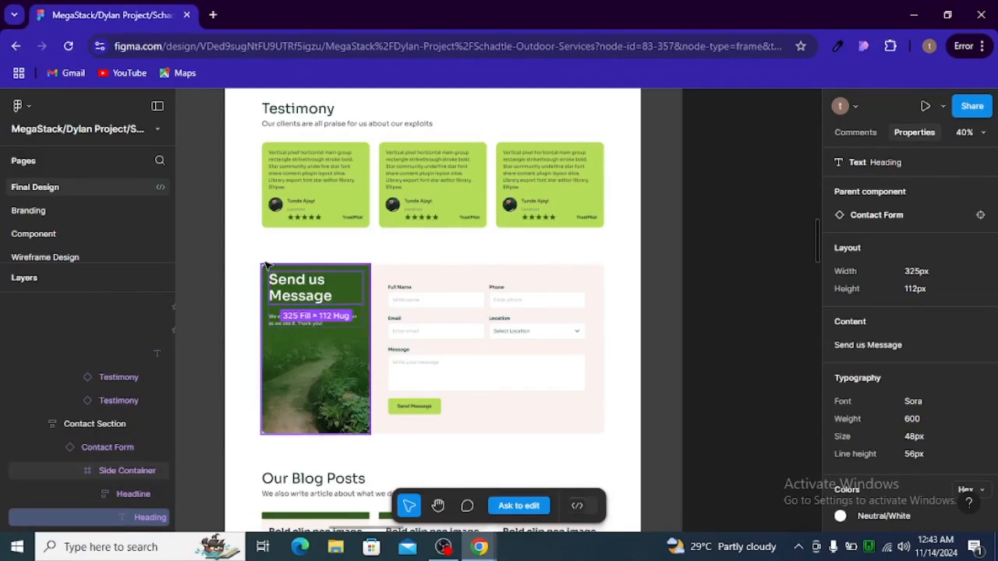
pyautogui.click(266, 266)
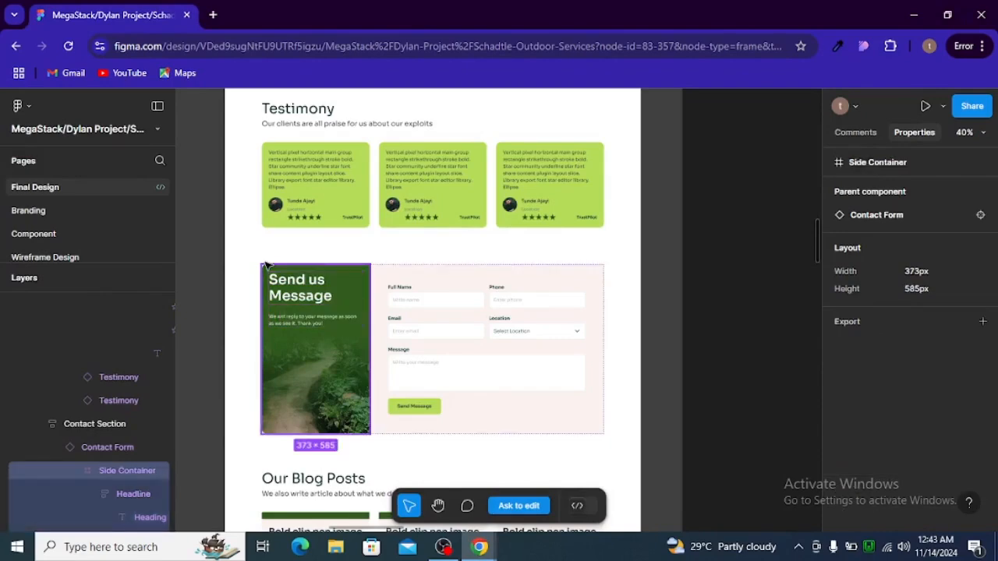
pyautogui.click(378, 276)
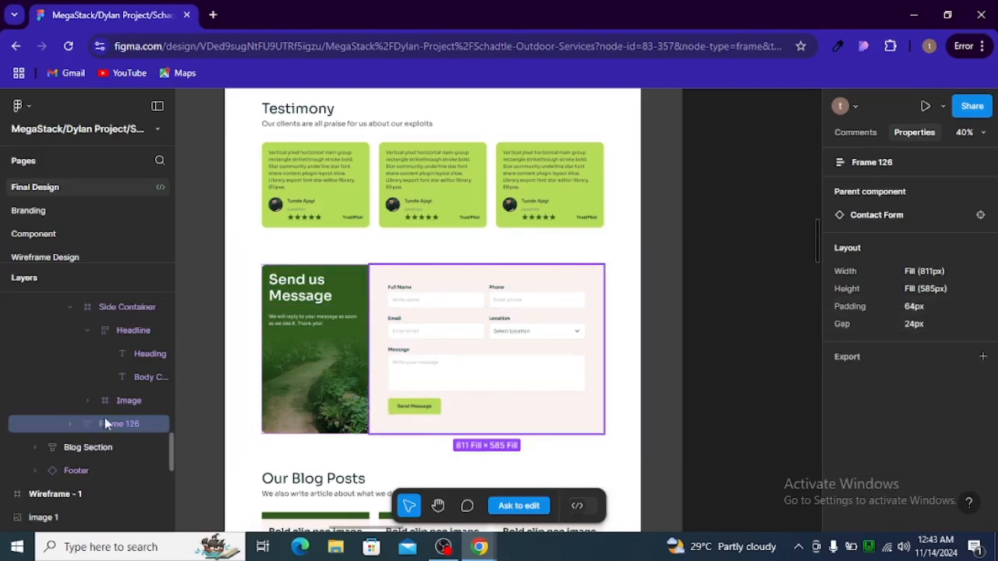
pyautogui.click(70, 423)
pyautogui.click(87, 450)
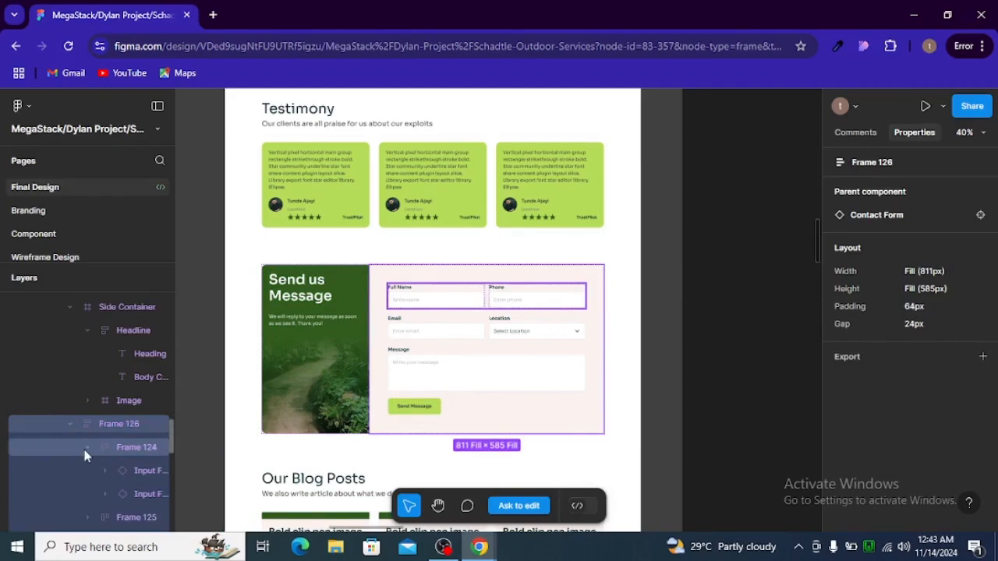
# Check the side container's 373×585 size and the image's #315C1E gradient overlay, then return to Elementor
pyautogui.click(265, 273)
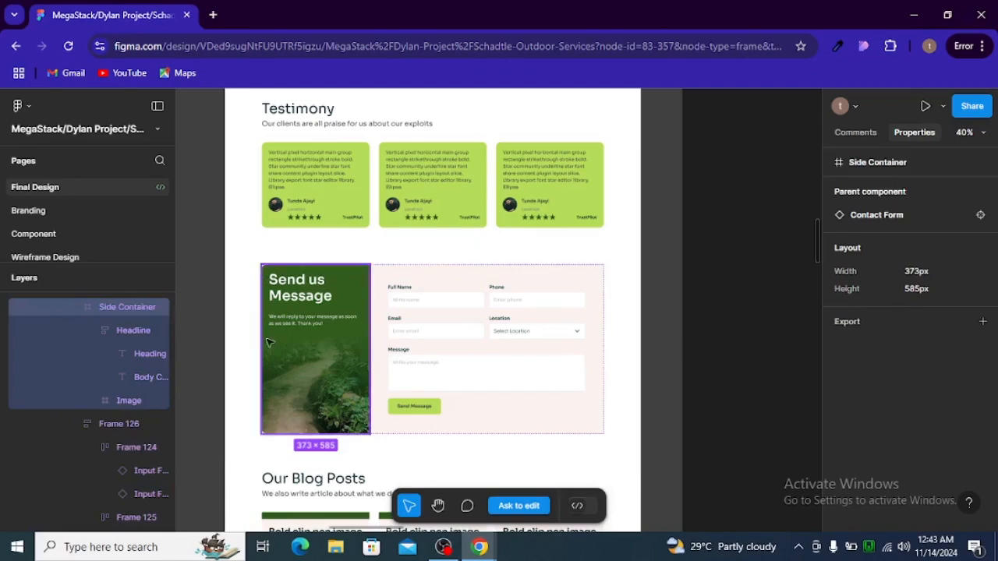
pyautogui.click(130, 330)
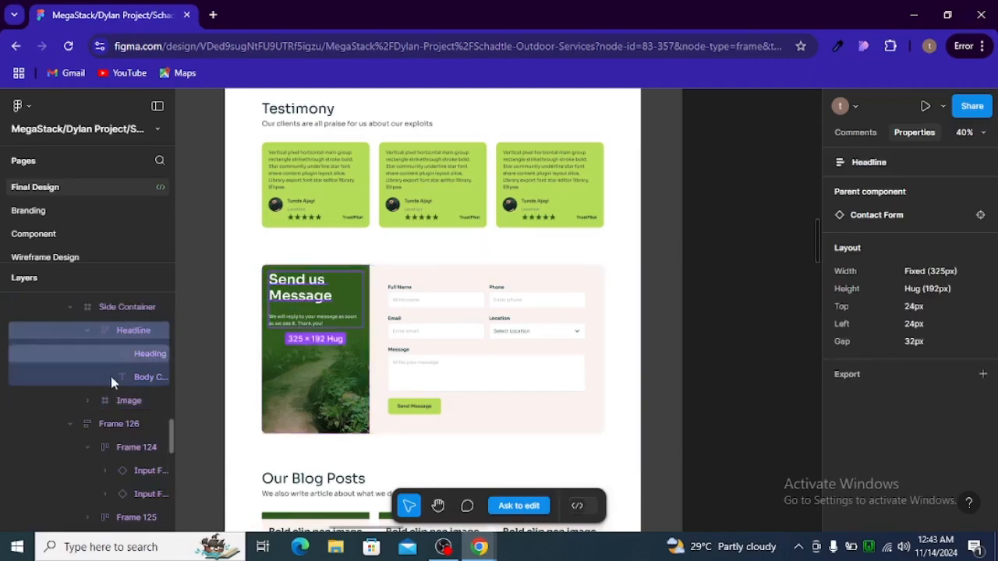
pyautogui.click(108, 402)
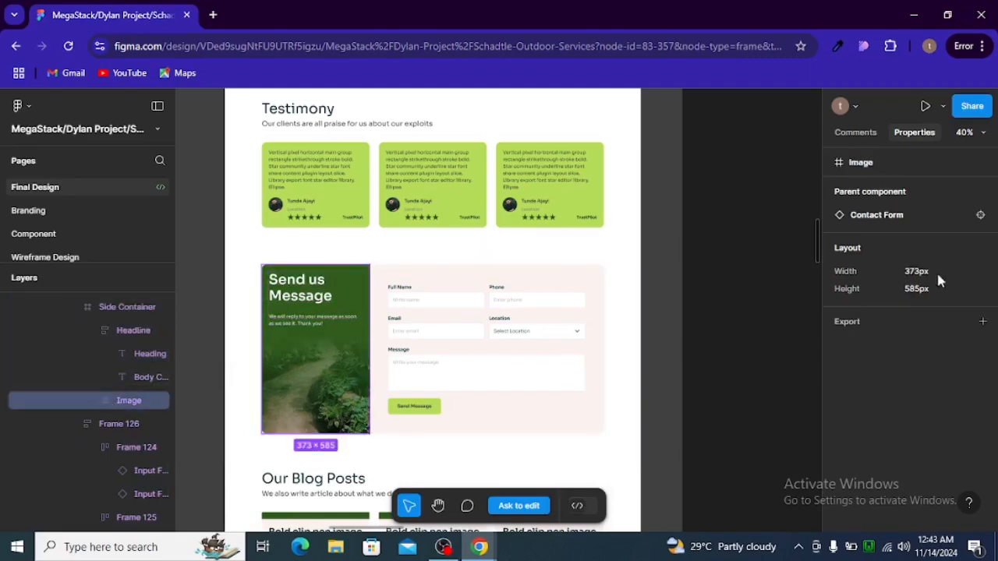
pyautogui.doubleClick(266, 281)
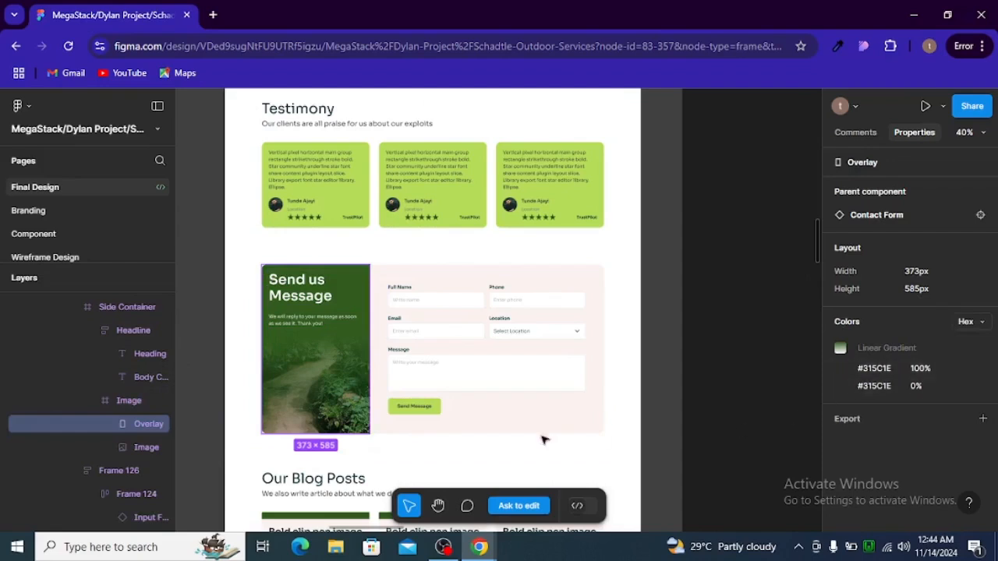
pyautogui.click(142, 447)
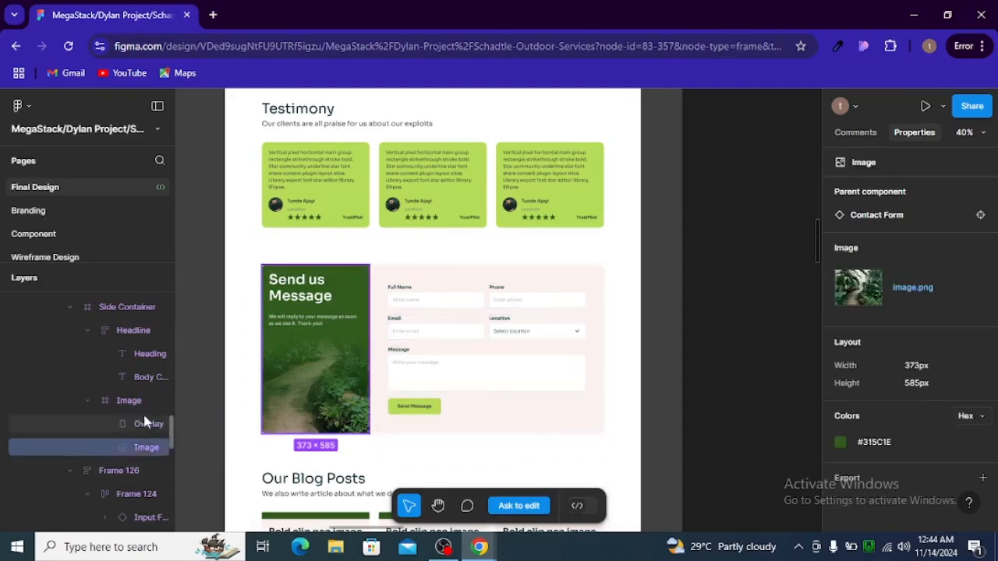
pyautogui.click(141, 424)
pyautogui.click(140, 402)
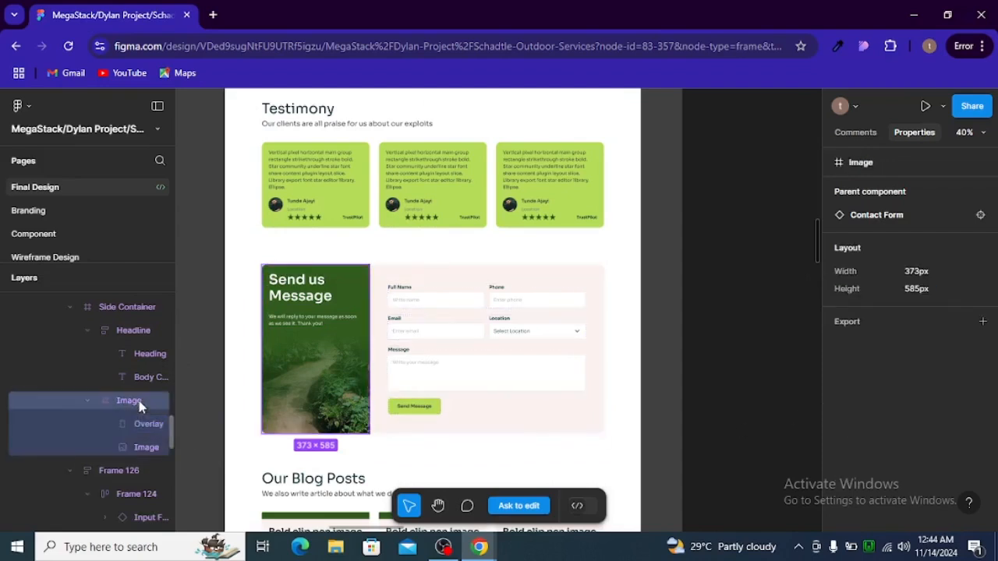
pyautogui.click(137, 353)
pyautogui.click(137, 327)
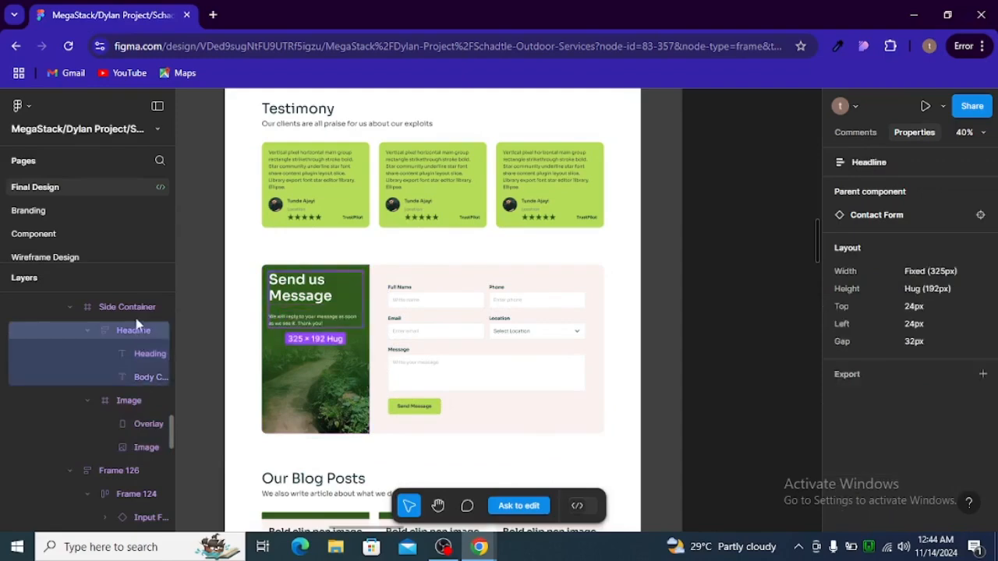
pyautogui.click(137, 312)
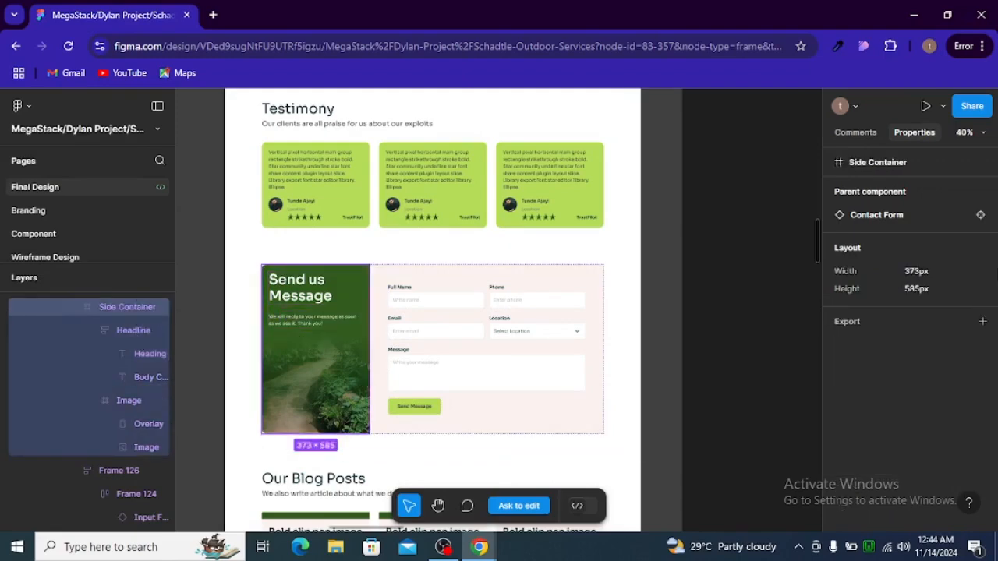
pyautogui.hotkey('alt', 'Tab')
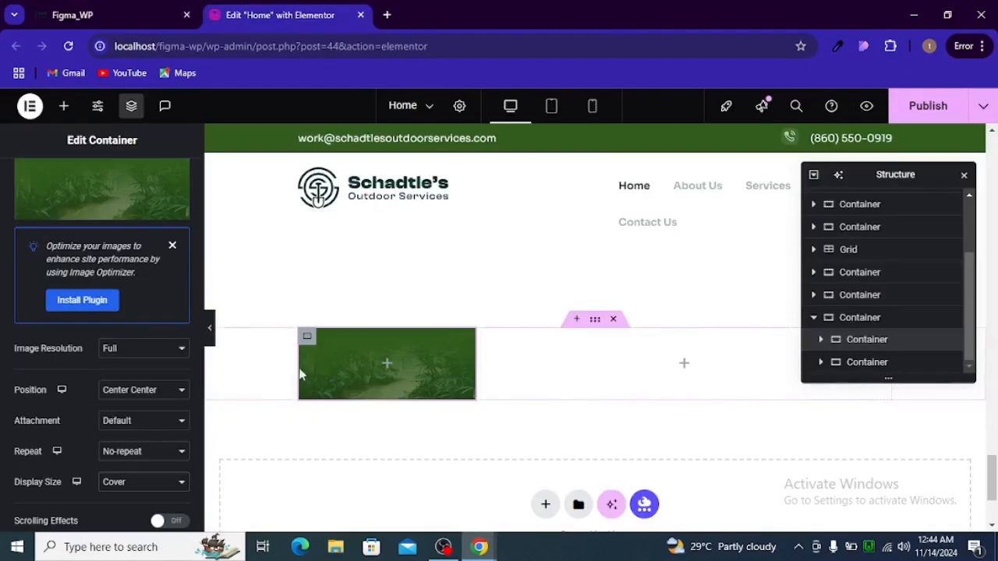
# Expand the Custom CSS section in the image container's Advanced tab
pyautogui.scroll(-3, 145, 328)
pyautogui.hotkey('alt', 'Tab')
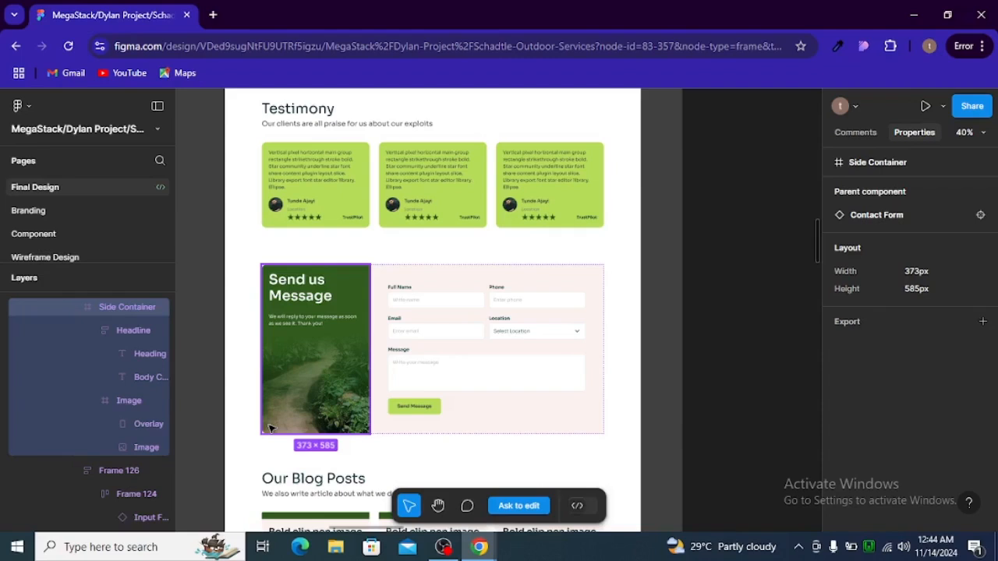
pyautogui.hotkey('ctrl', 'Tab')
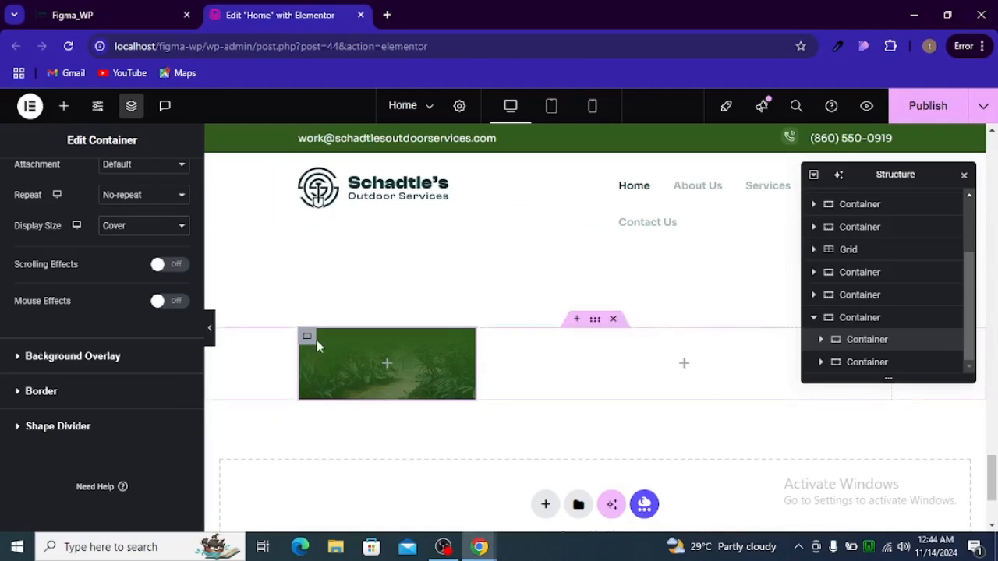
pyautogui.scroll(6, 78, 423)
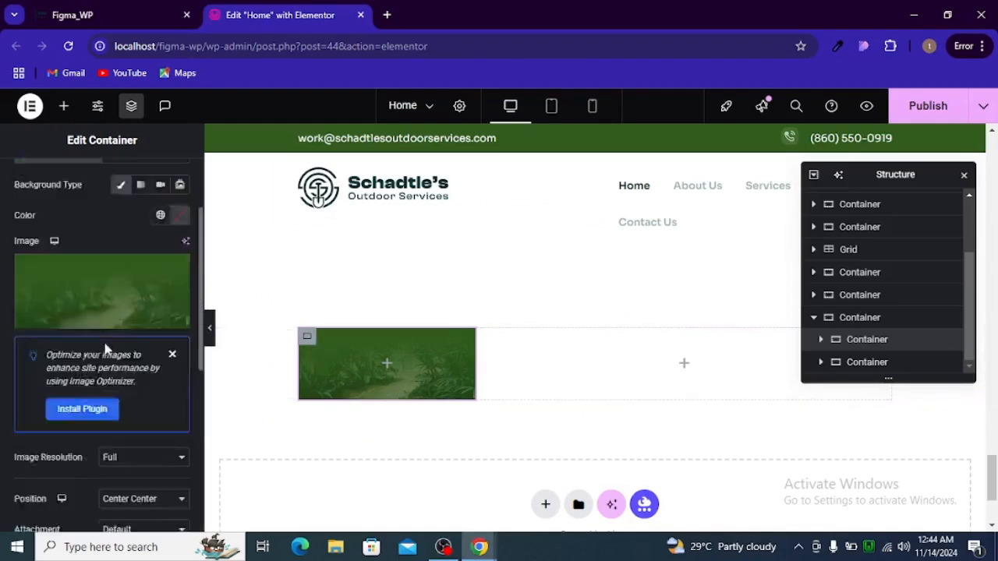
pyautogui.click(166, 184)
pyautogui.scroll(-10, 125, 374)
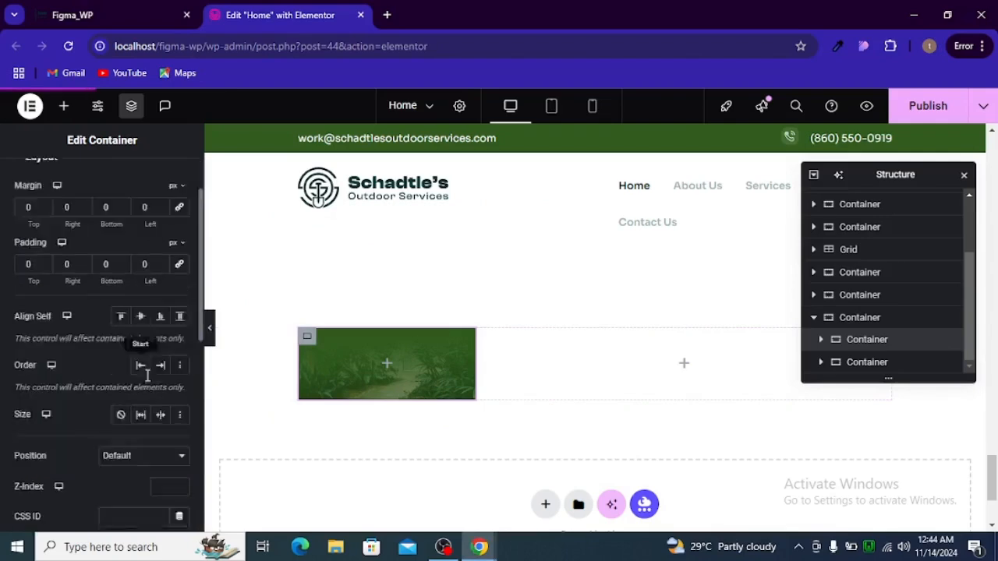
pyautogui.click(93, 431)
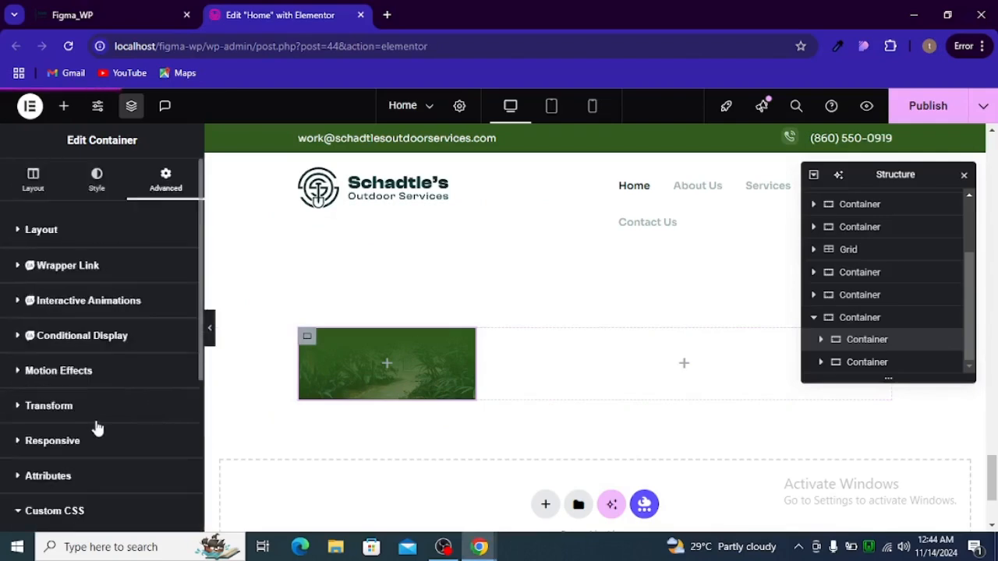
# Write a selector rule with border-top-left-radius: 16px in the Custom CSS
pyautogui.write('se')
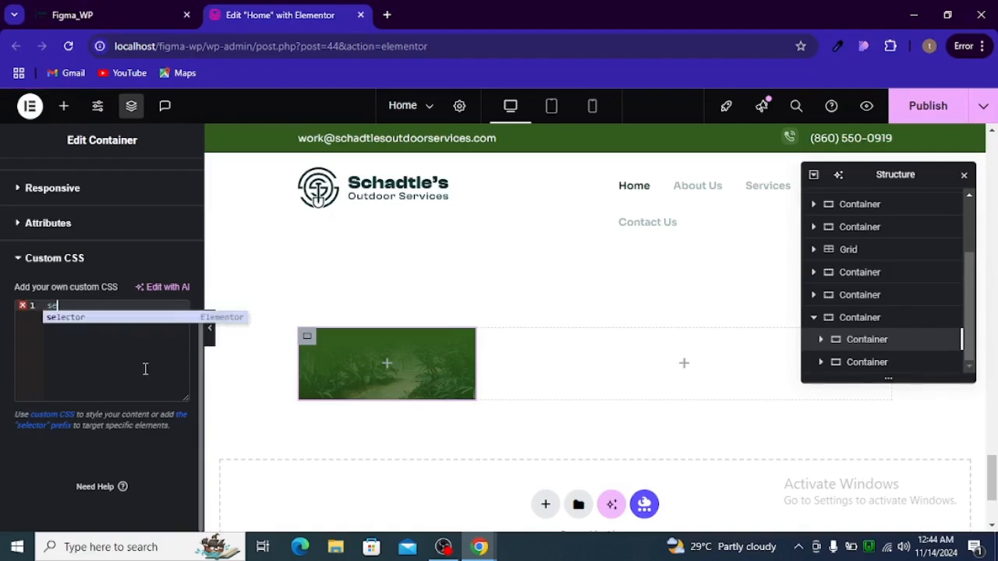
pyautogui.press('Return')
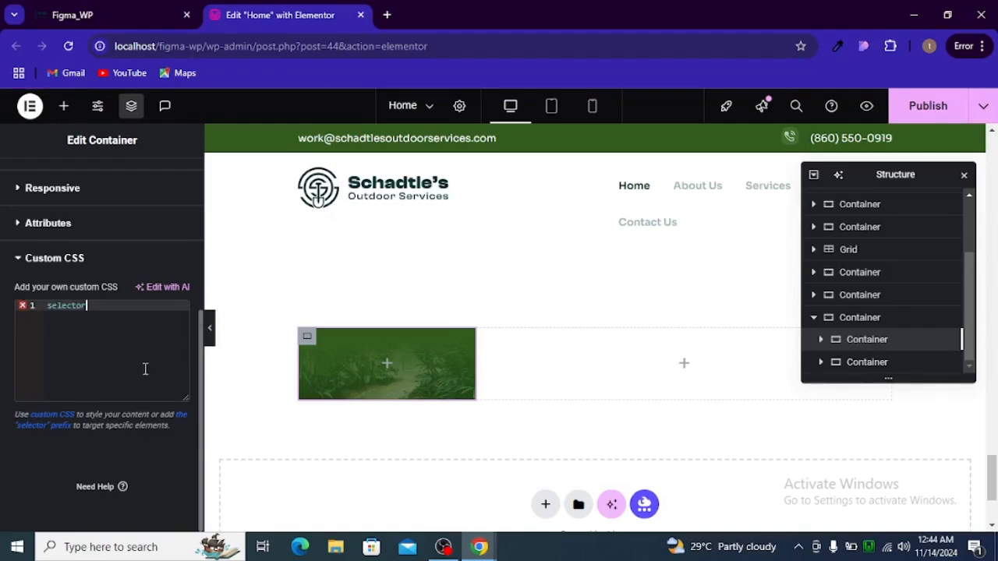
pyautogui.write('{')
pyautogui.press('Return')
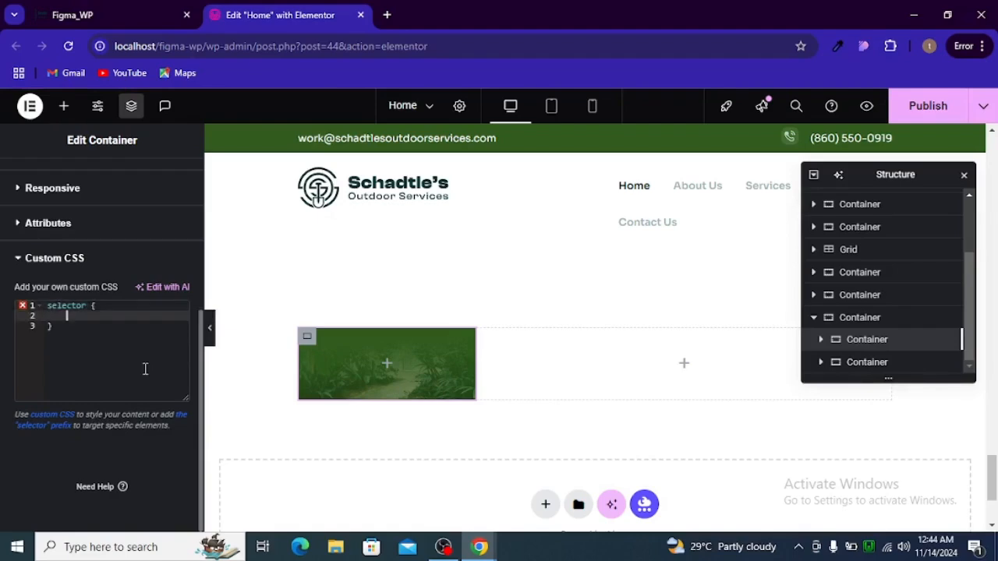
pyautogui.write('bo')
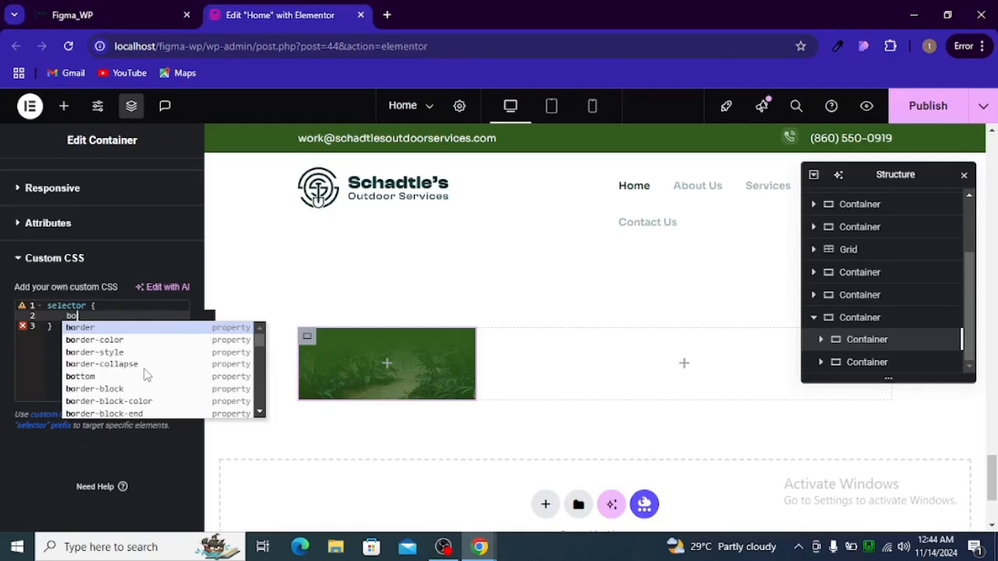
pyautogui.press('Return')
pyautogui.write('-ra')
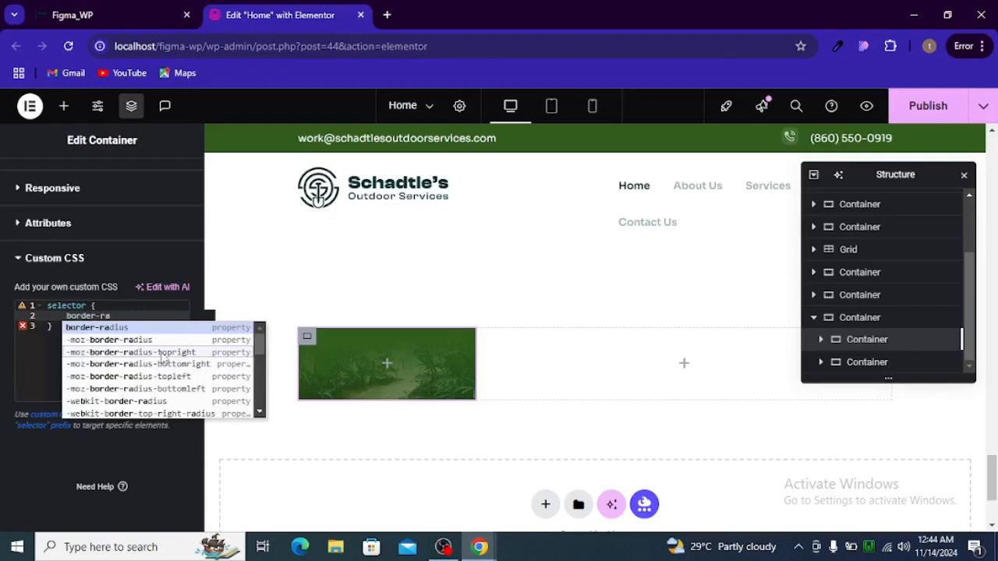
pyautogui.press('BackSpace')
pyautogui.press('BackSpace')
pyautogui.write('top')
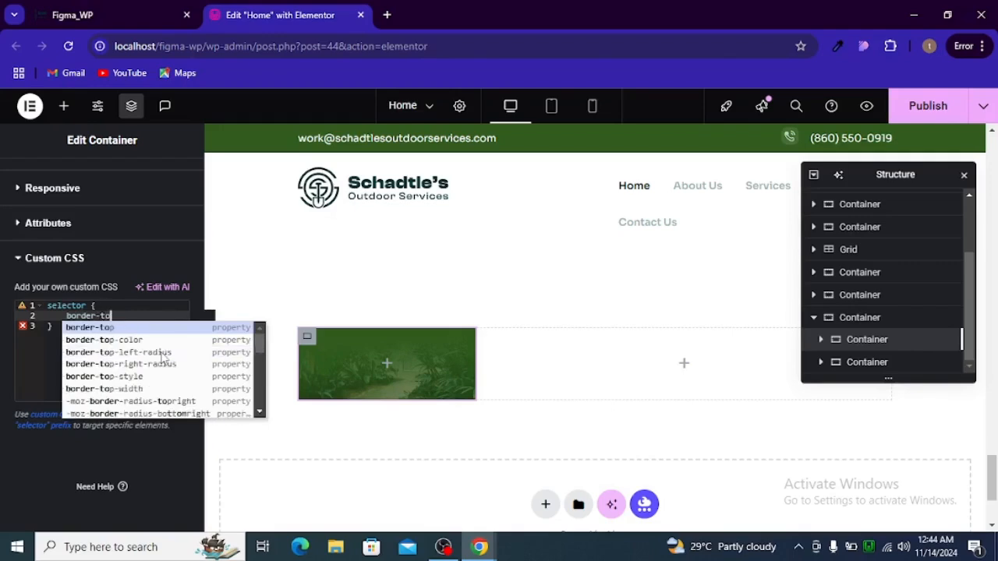
pyautogui.click(164, 353)
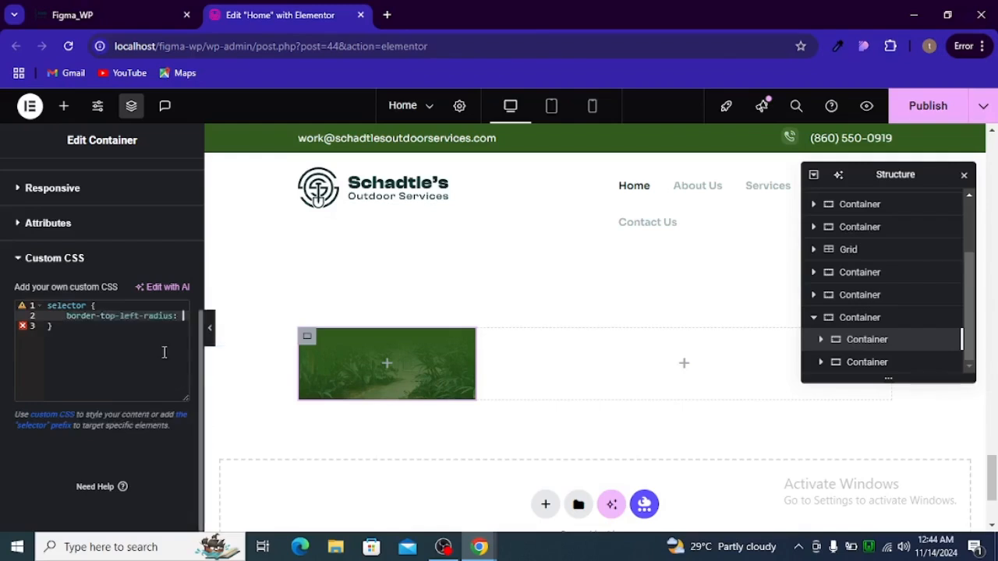
pyautogui.write('16p')
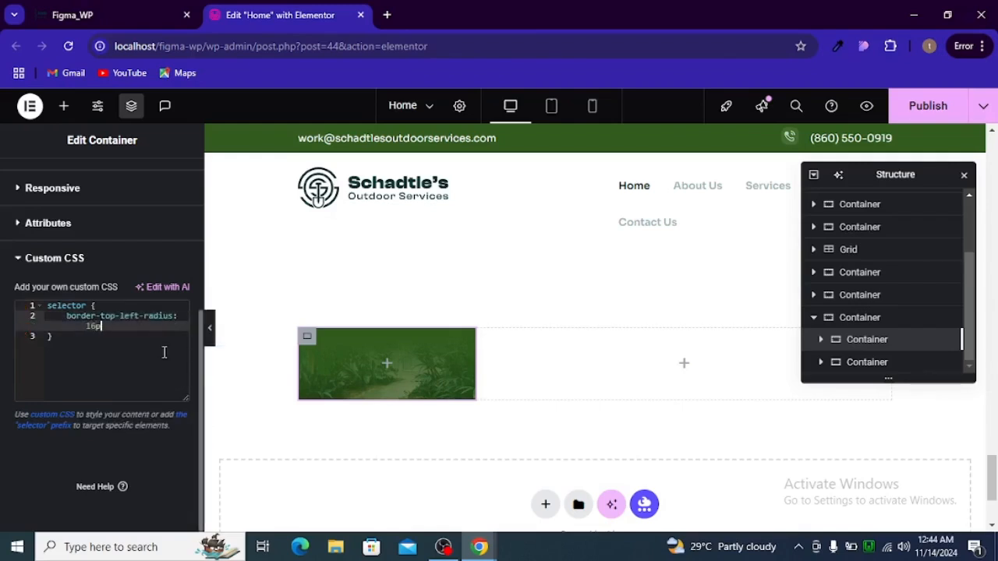
pyautogui.write('x;')
# Add border-bottom-left-radius: 16px and preview the page with the editor panel hidden
pyautogui.press('Return')
pyautogui.write('bo')
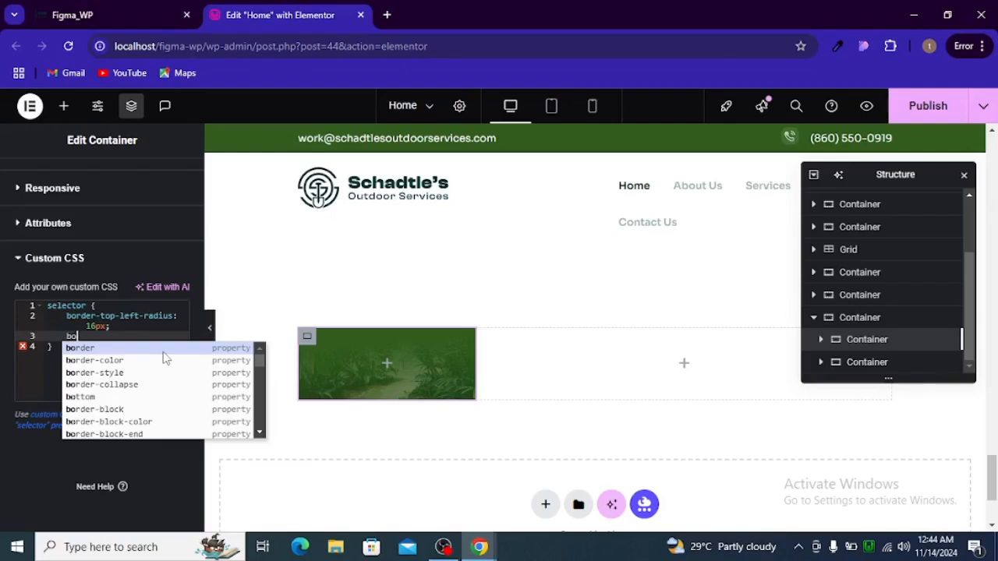
pyautogui.write('rer')
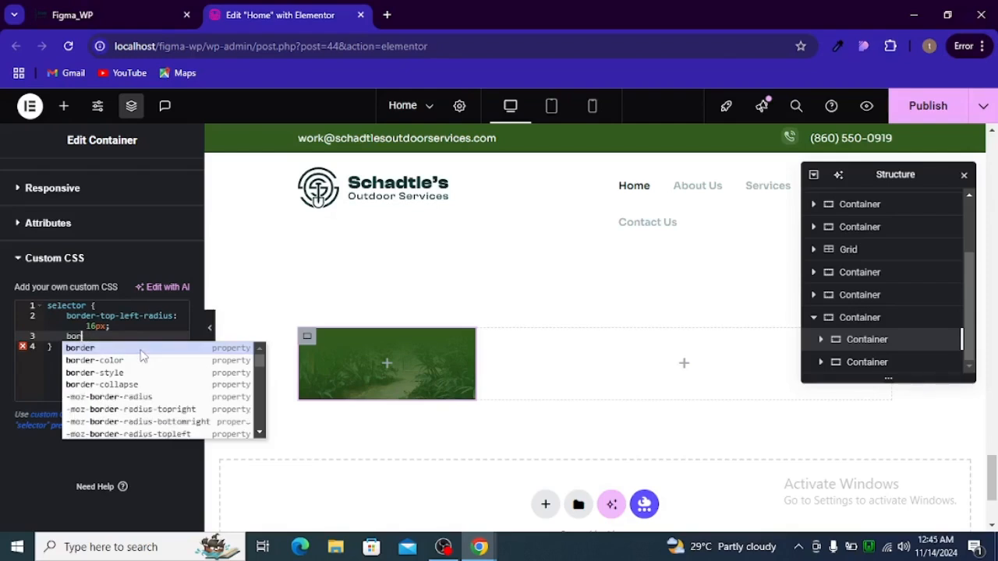
pyautogui.write('der-b')
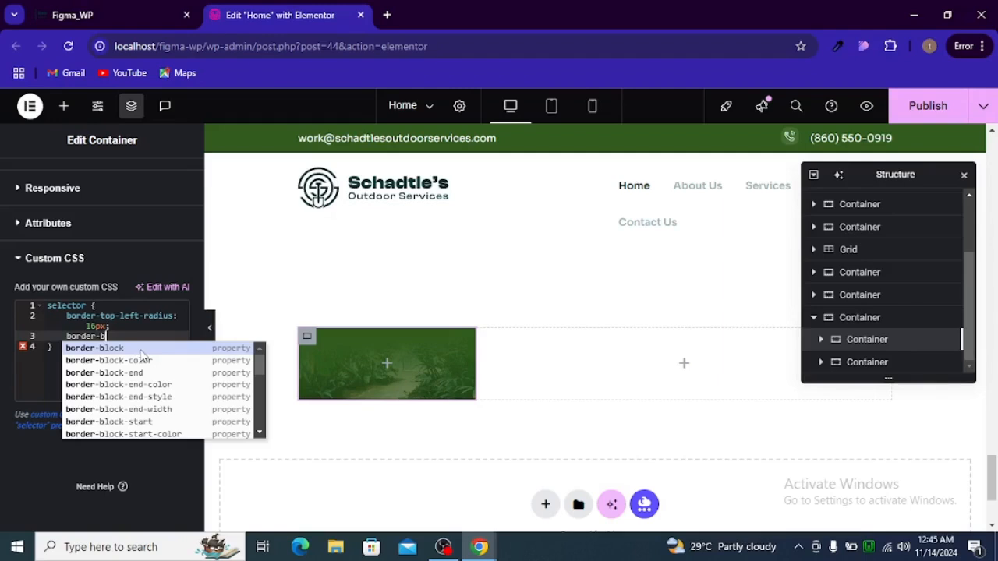
pyautogui.write('o')
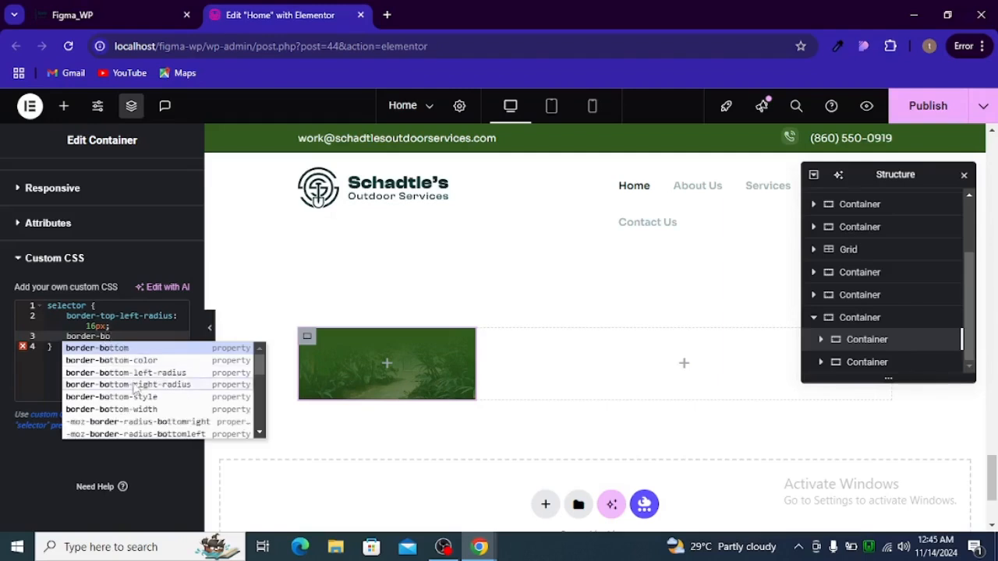
pyautogui.click(145, 375)
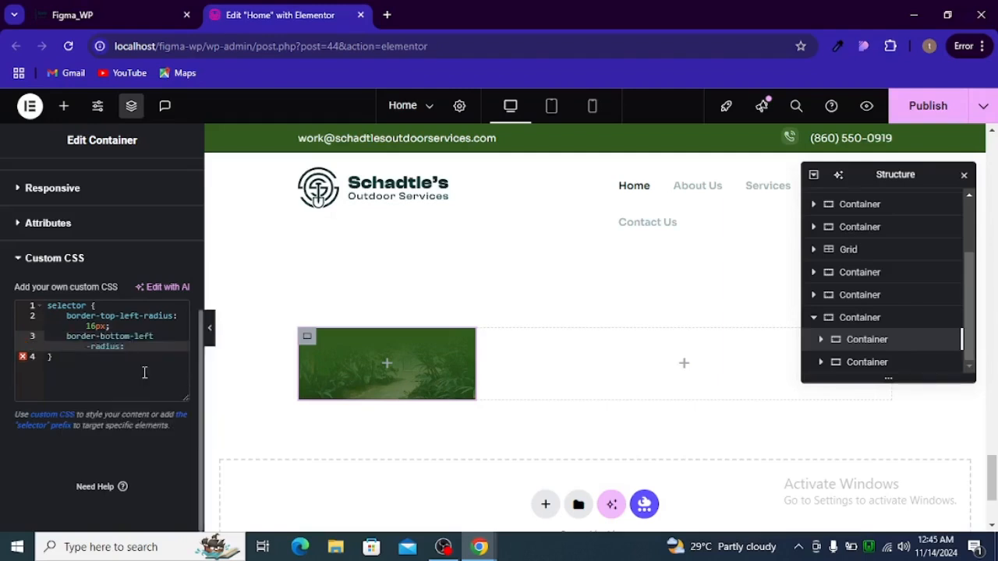
pyautogui.write('16px')
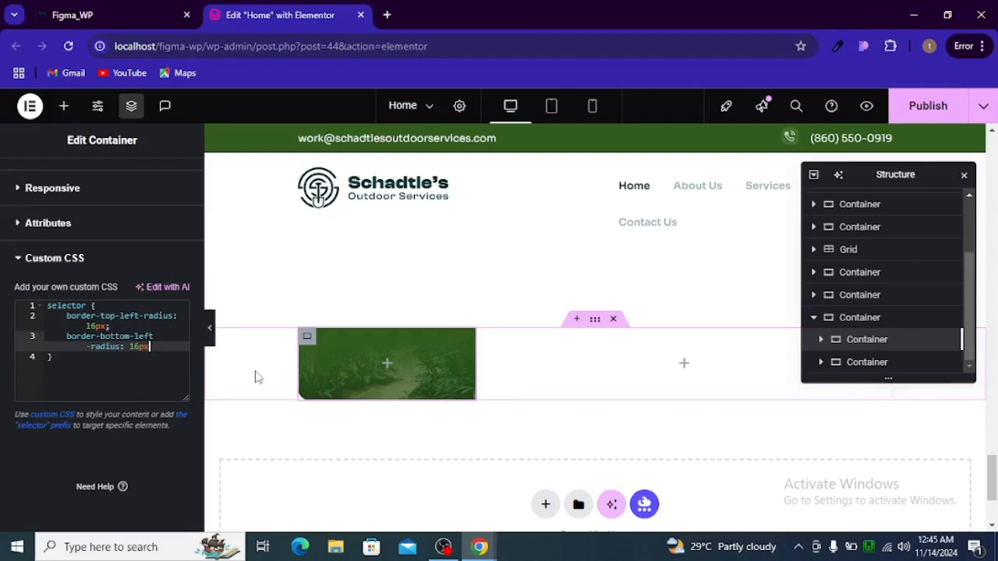
pyautogui.click(210, 329)
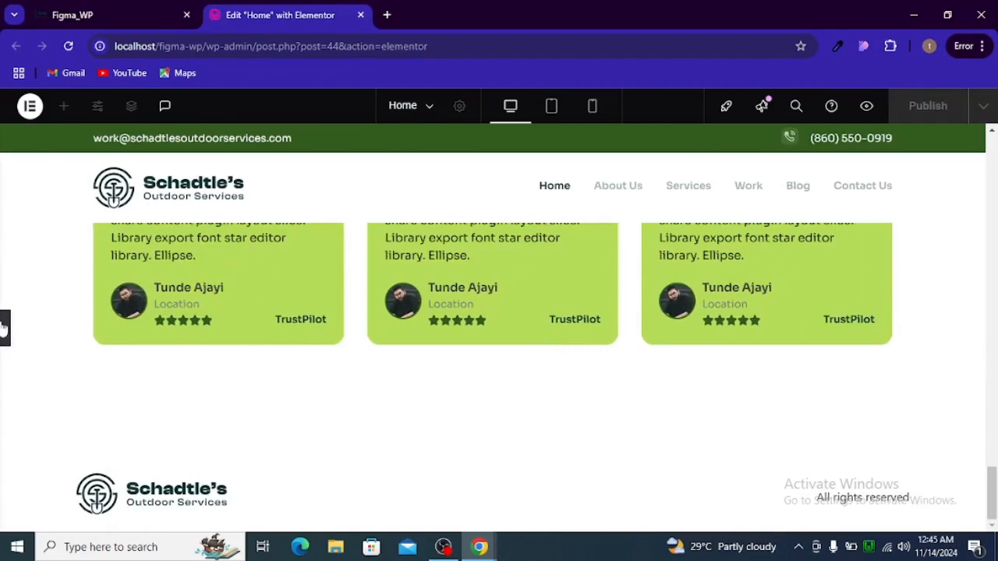
# Apply the global hero_desc_color (#FBF2EF) background to the right container and compare it with Figma
pyautogui.click(4, 329)
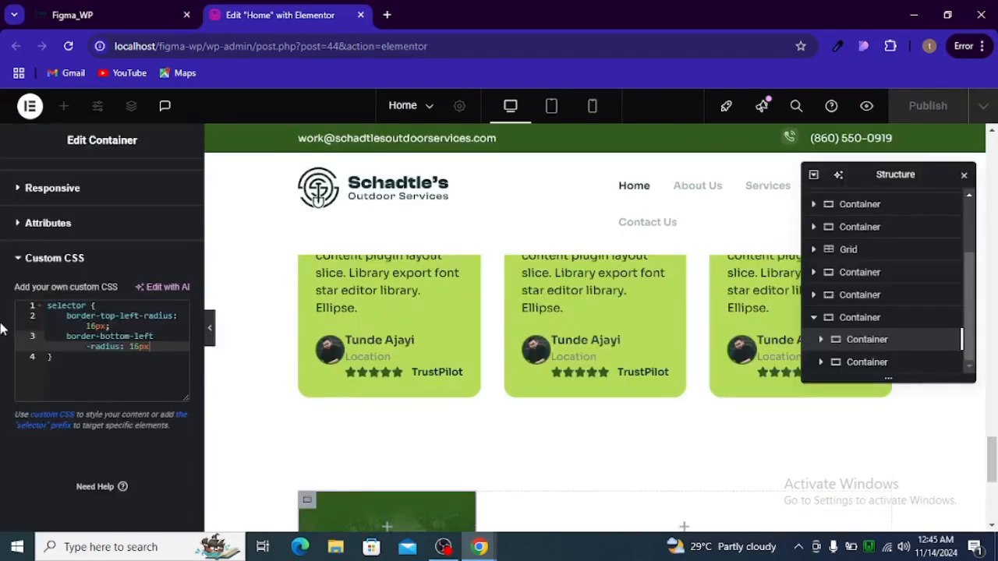
pyautogui.scroll(-2, 482, 460)
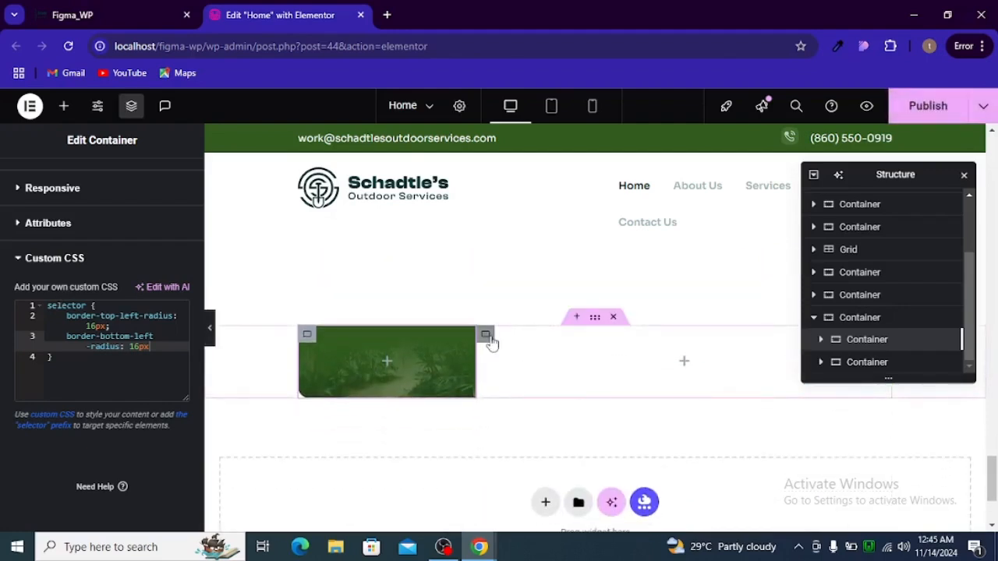
pyautogui.click(486, 336)
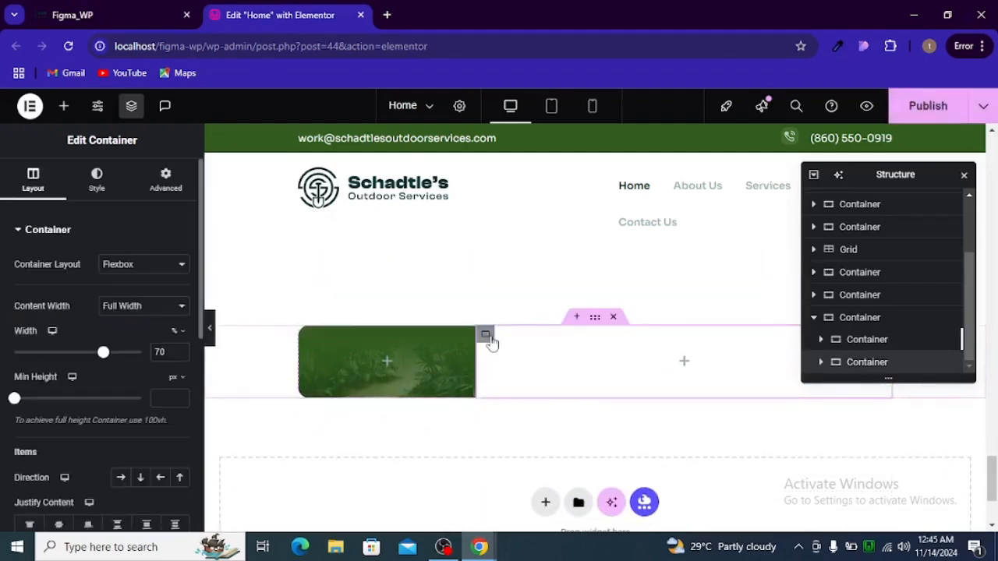
pyautogui.click(99, 191)
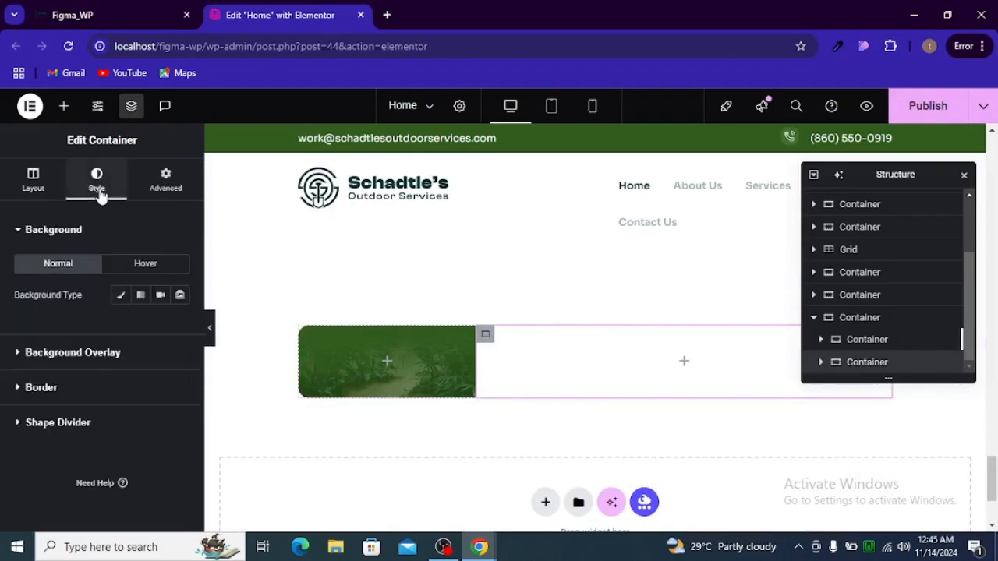
pyautogui.click(119, 300)
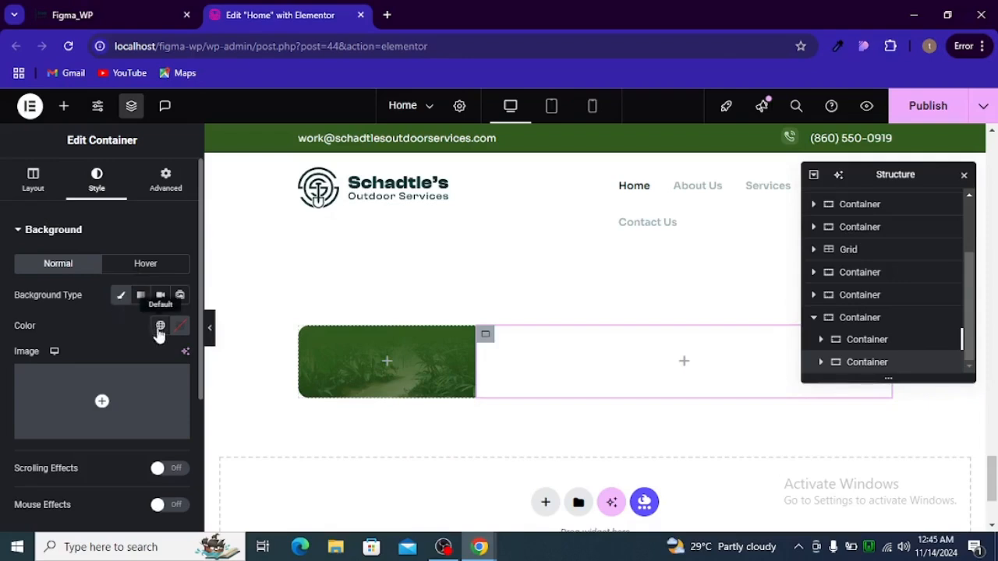
pyautogui.click(160, 328)
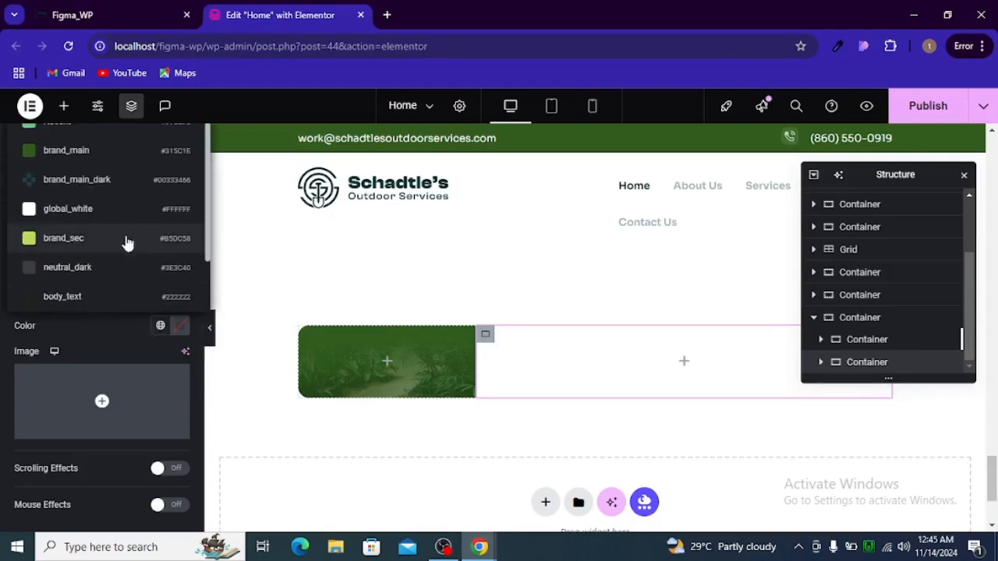
pyautogui.scroll(-1, 127, 243)
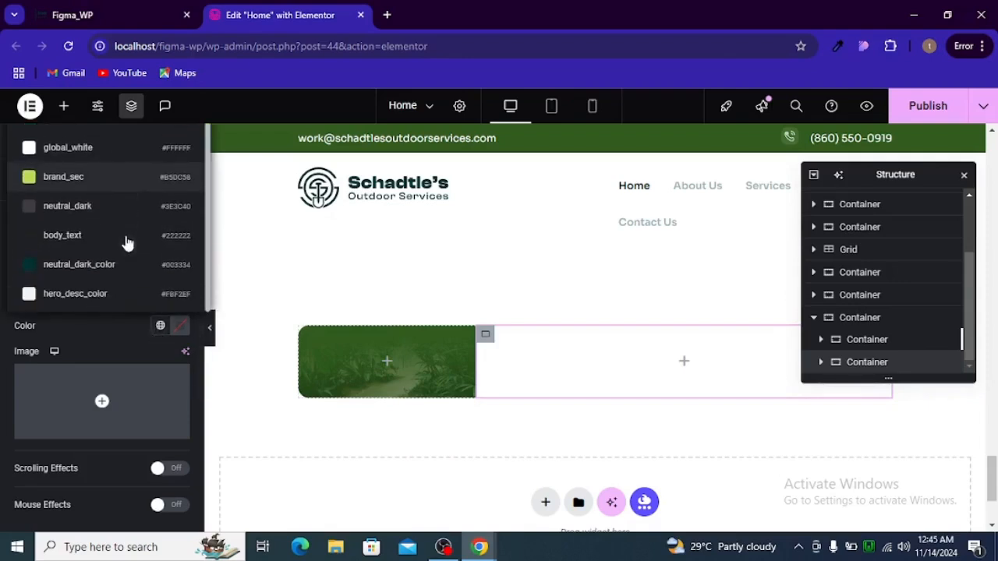
pyautogui.click(127, 302)
pyautogui.hotkey('alt', 'Tab')
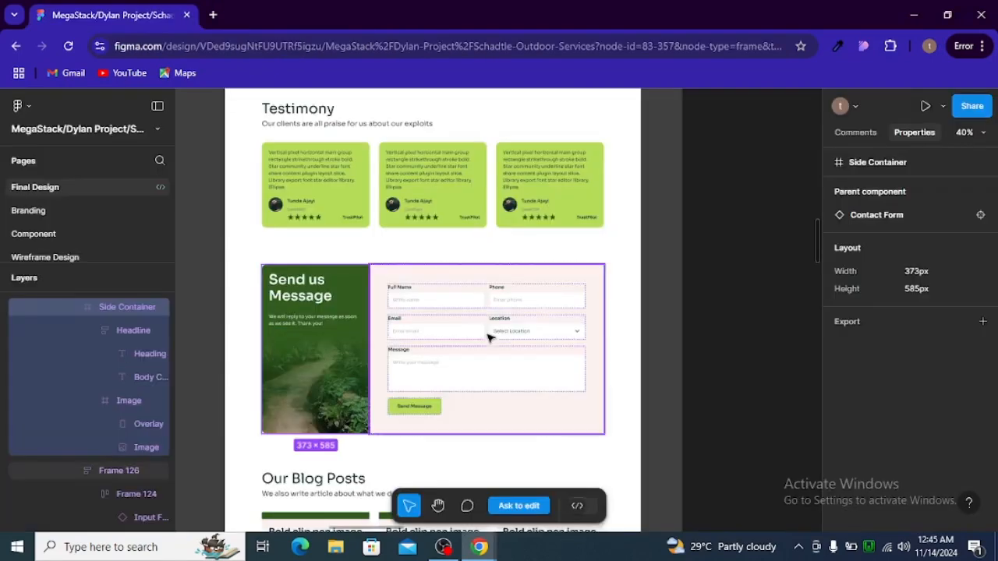
pyautogui.hotkey('alt', 'Tab')
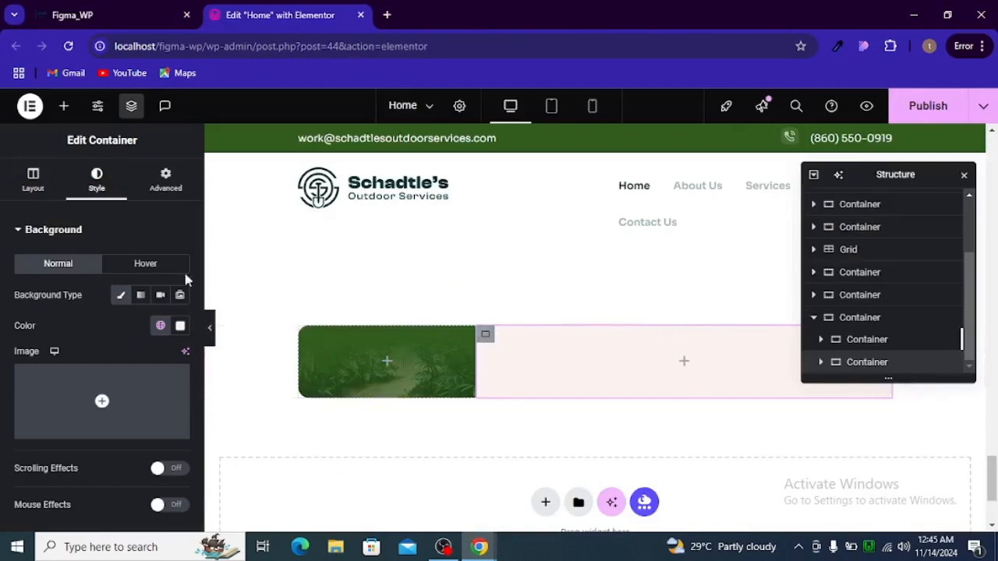
pyautogui.hotkey('alt', 'Tab')
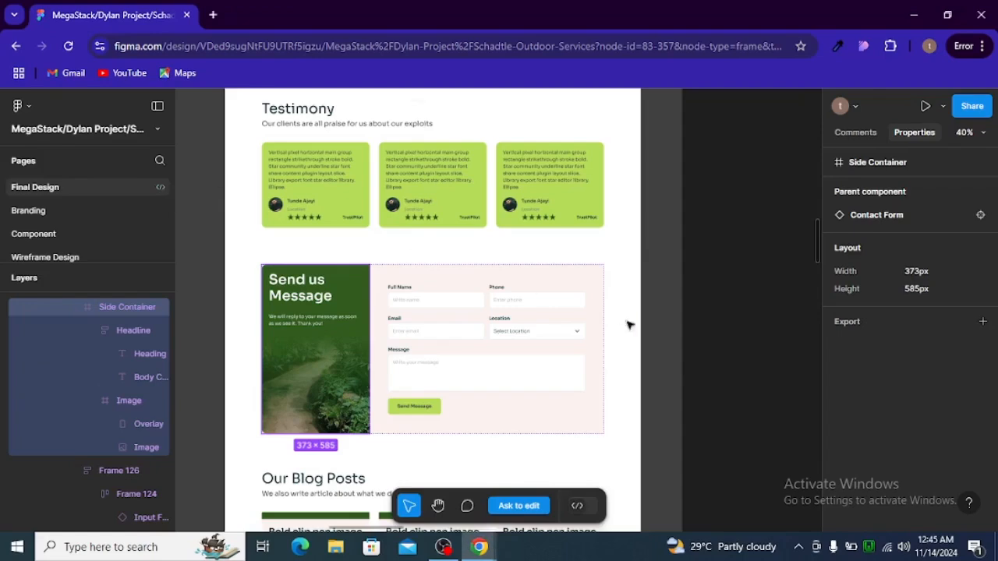
# Write a selector rule with border-top-right-radius: 16px and close the Structure panel
pyautogui.hotkey('alt', 'Tab')
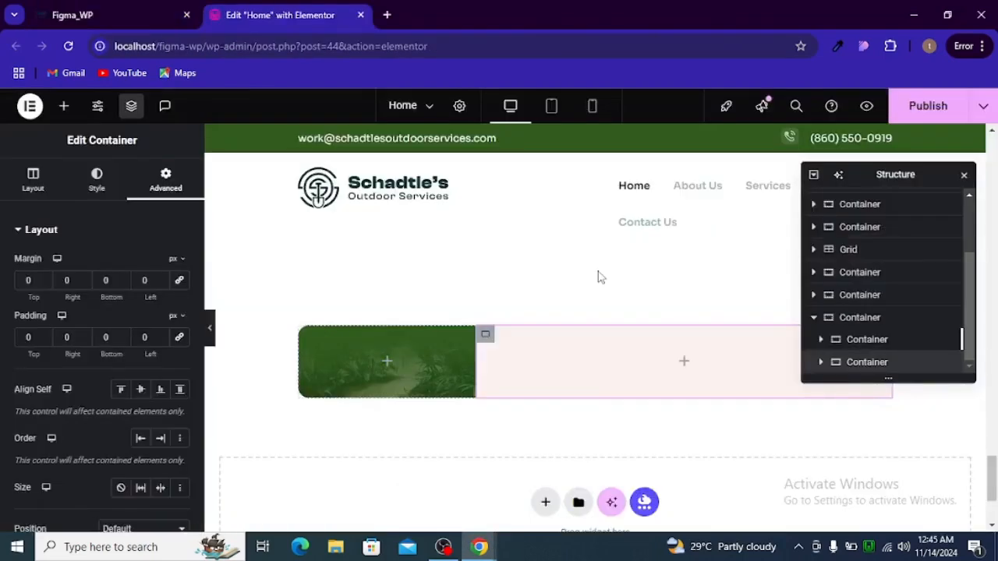
pyautogui.scroll(-4, 125, 382)
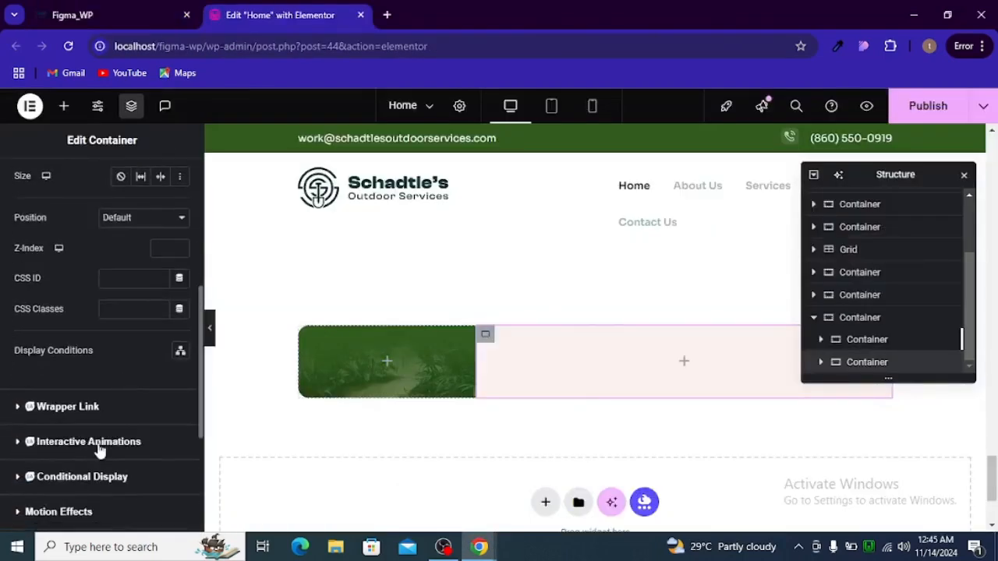
pyautogui.scroll(-3, 98, 448)
pyautogui.click(70, 425)
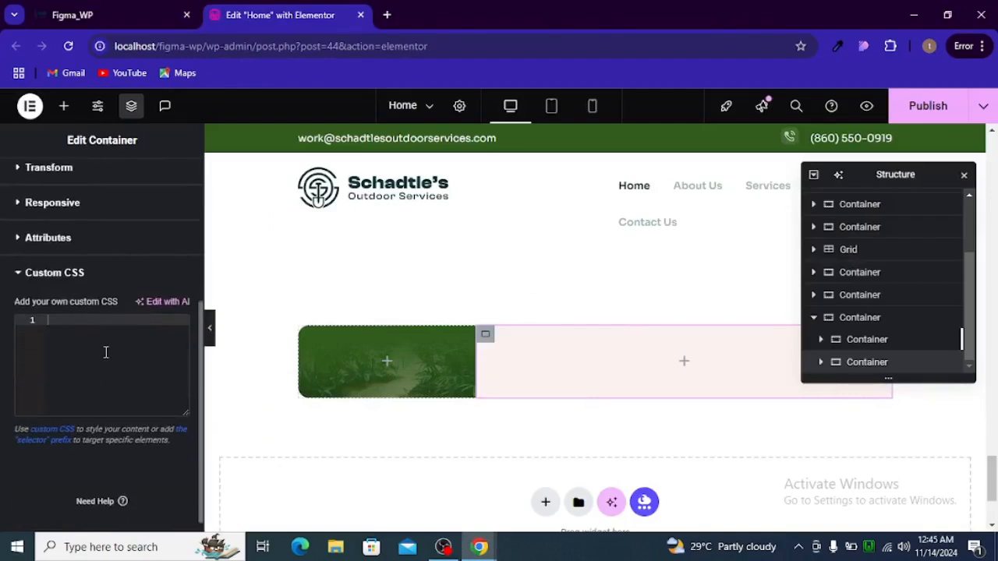
pyautogui.write('selector {')
pyautogui.press('Return')
pyautogui.write('bo')
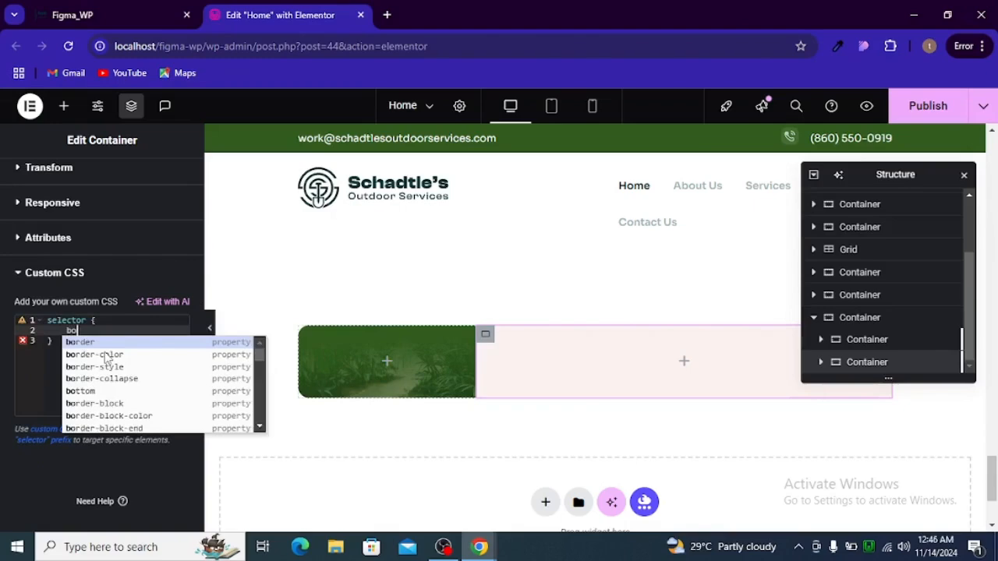
pyautogui.write('rder-top')
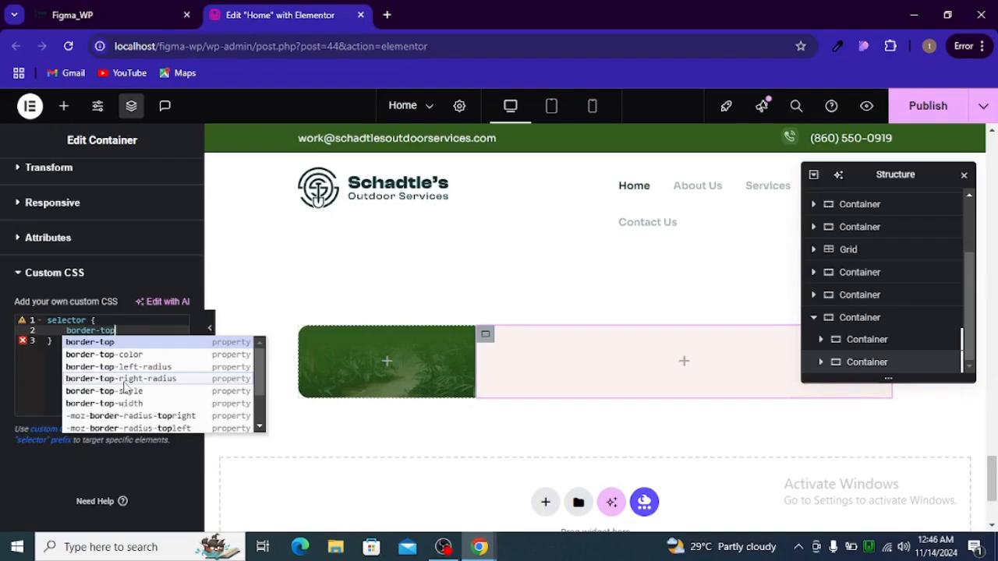
pyautogui.click(125, 379)
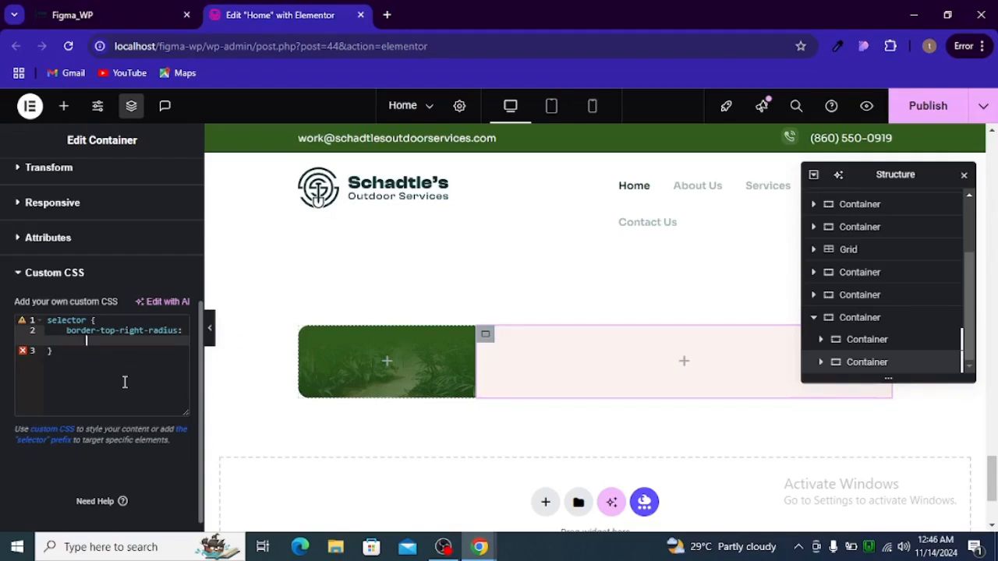
pyautogui.write('16px;')
pyautogui.click(965, 176)
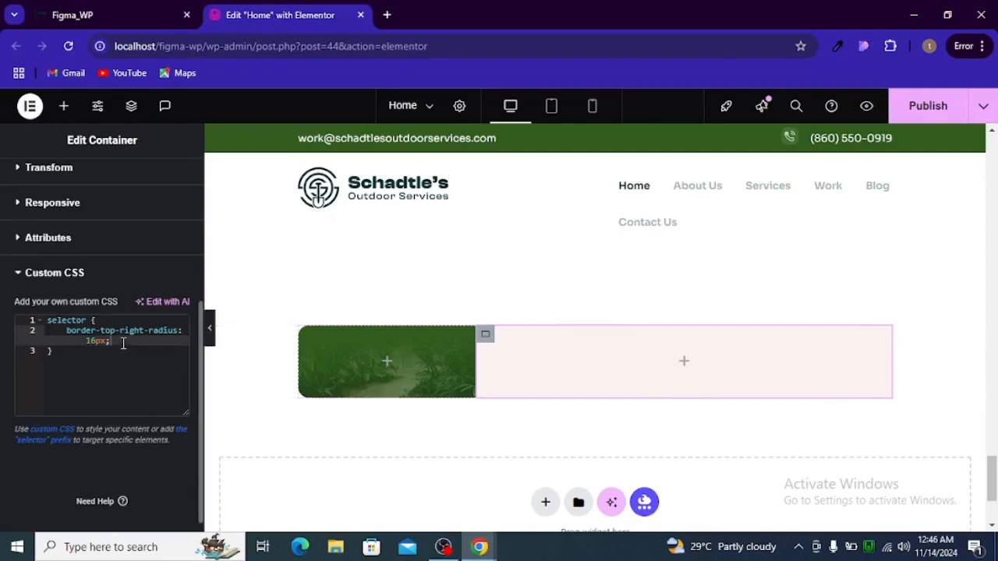
# Add border-bottom-right-radius: 16px to the same CSS rule
pyautogui.press('Return')
pyautogui.write('bo')
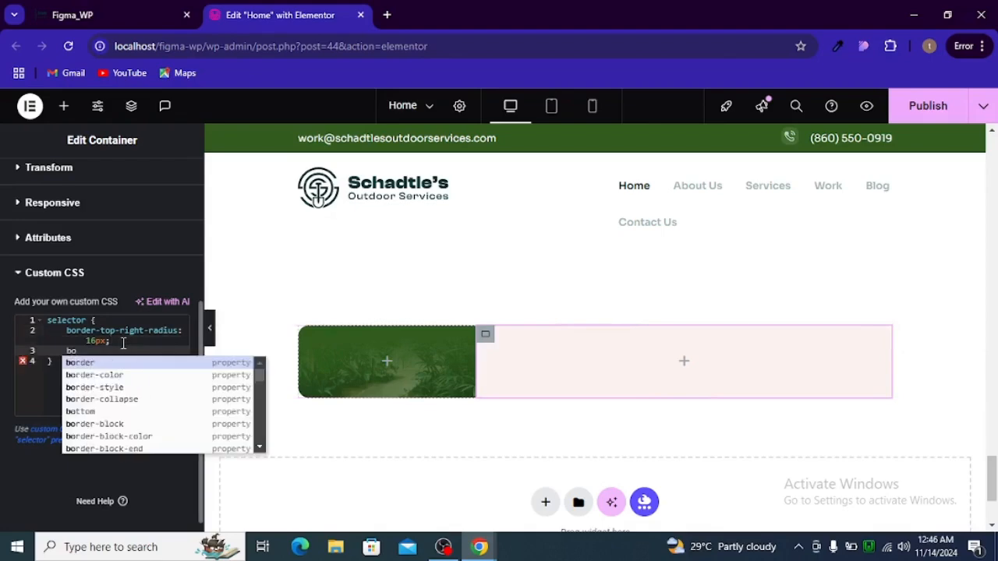
pyautogui.write('rder')
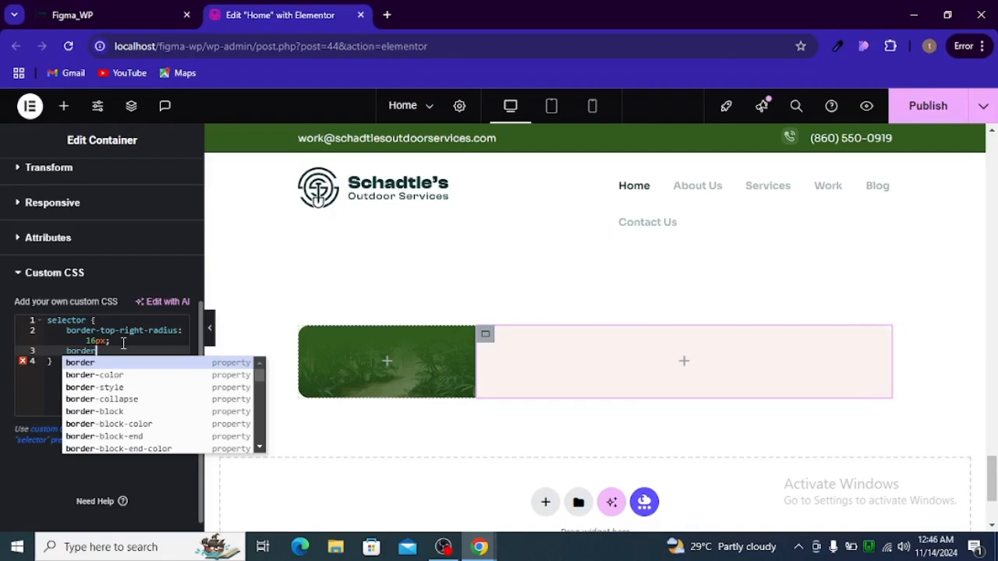
pyautogui.write('-b')
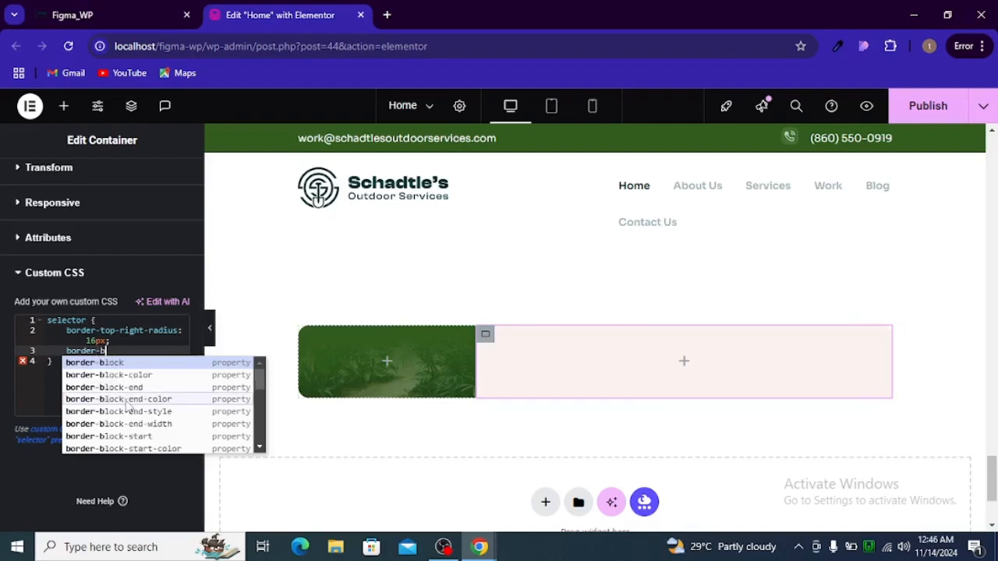
pyautogui.write('o')
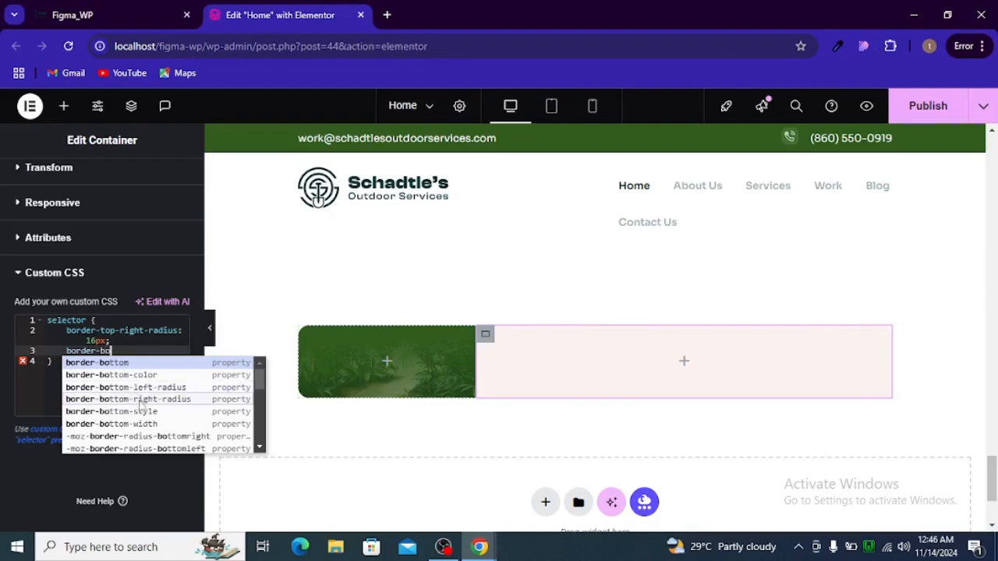
pyautogui.click(140, 400)
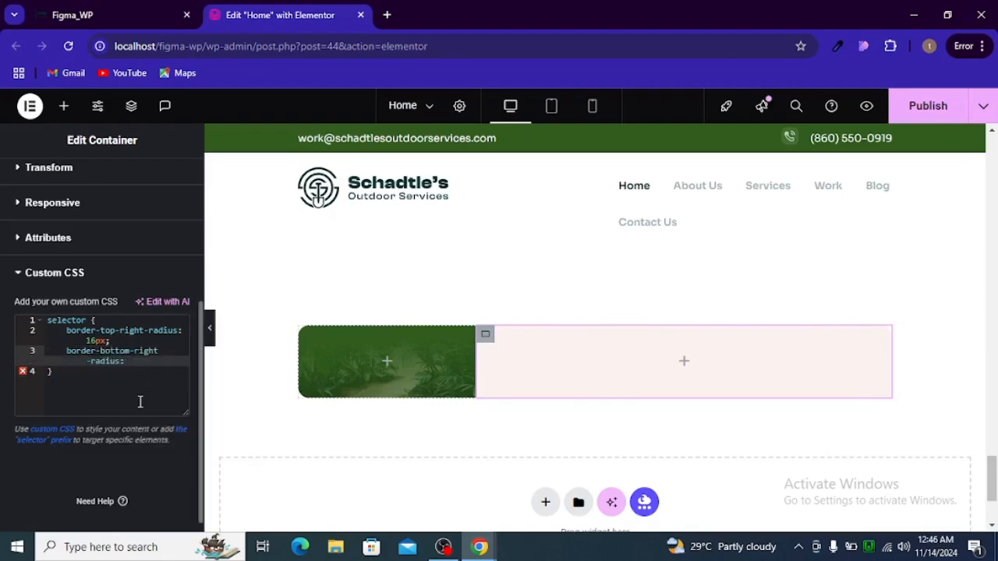
pyautogui.write('16px;')
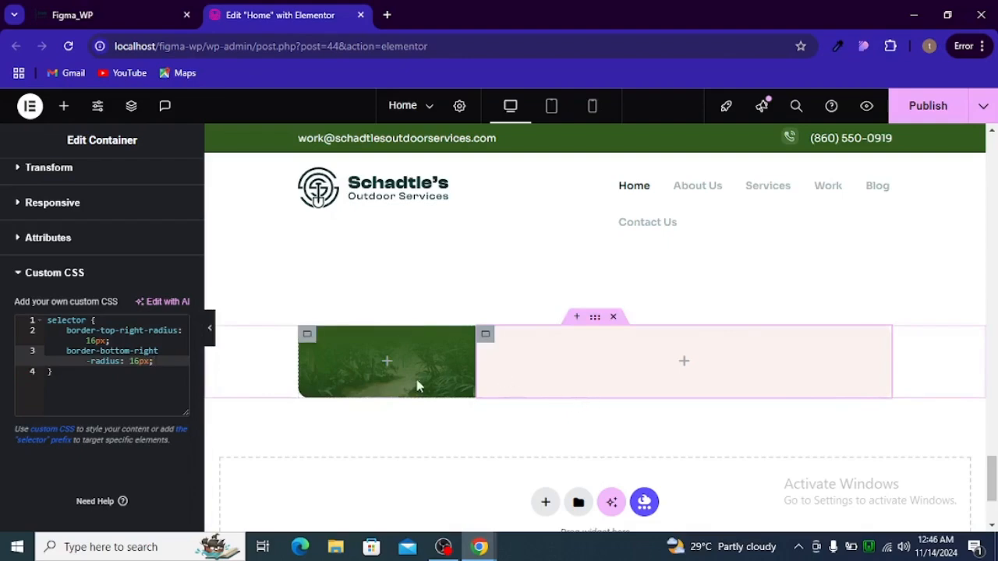
# Add a Heading widget to the green column and paste 'Send us Message' from Figma as its title
pyautogui.click(386, 366)
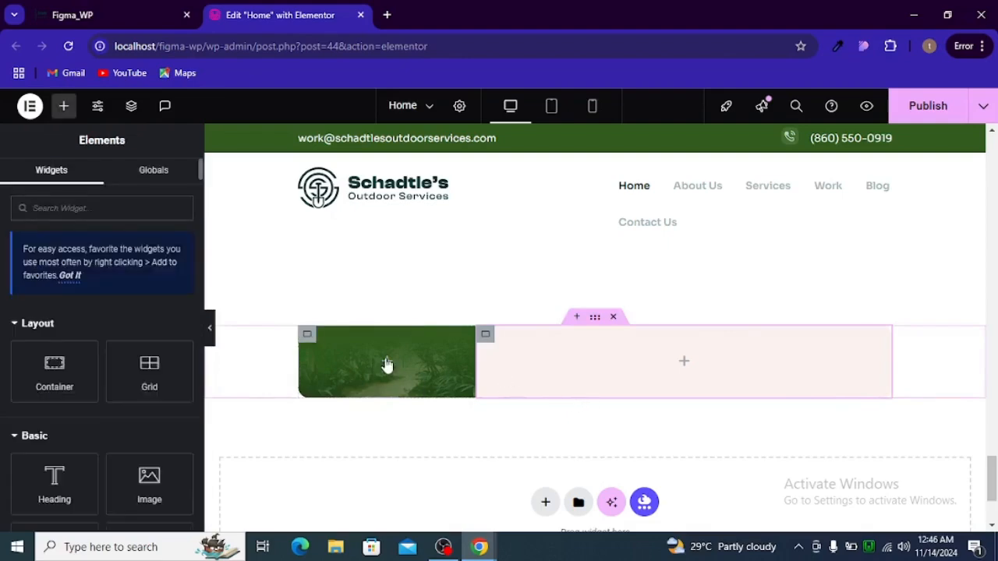
pyautogui.moveTo(39, 493); pyautogui.dragTo(419, 385)
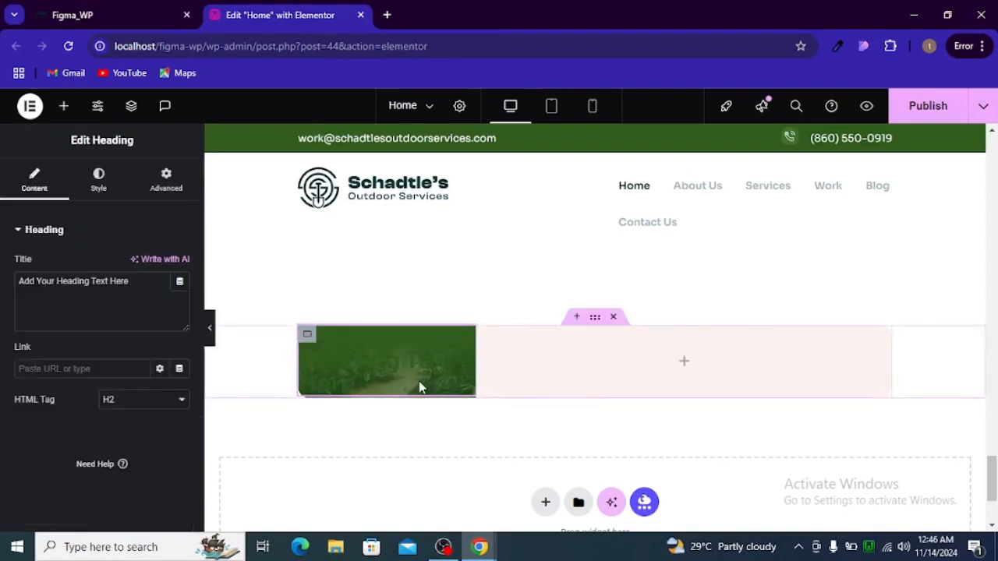
pyautogui.hotkey('alt', 'Tab')
pyautogui.doubleClick(320, 293)
pyautogui.doubleClick(319, 291)
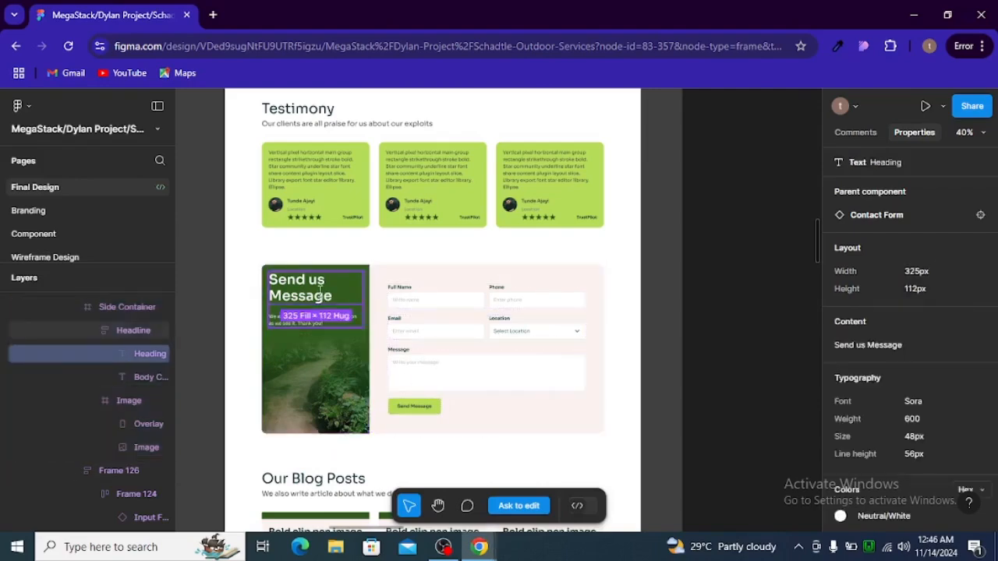
pyautogui.click(868, 345)
pyautogui.hotkey('alt', 'Tab')
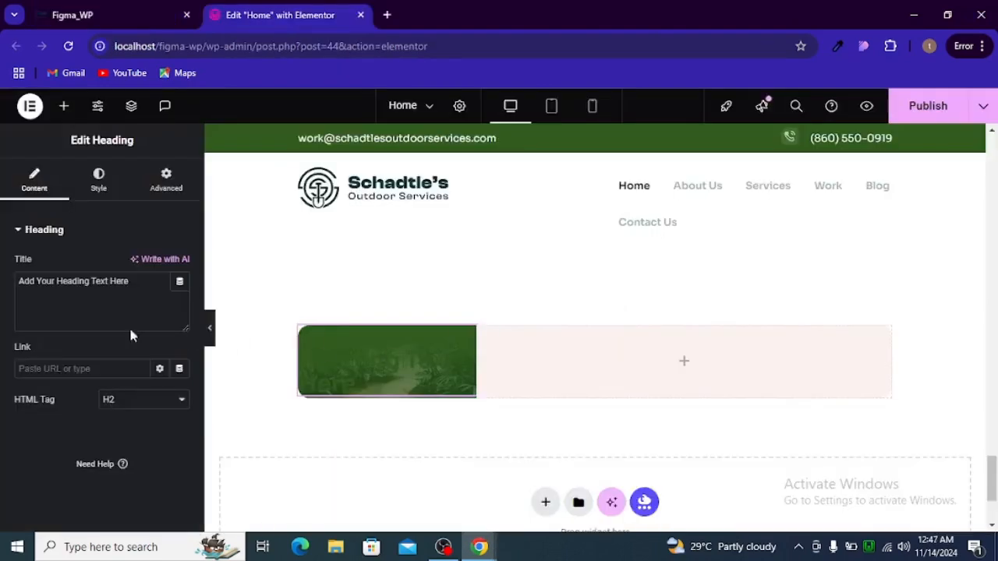
pyautogui.click(83, 283)
pyautogui.hotkey('ctrl', 'a')
pyautogui.write('Send us Message')
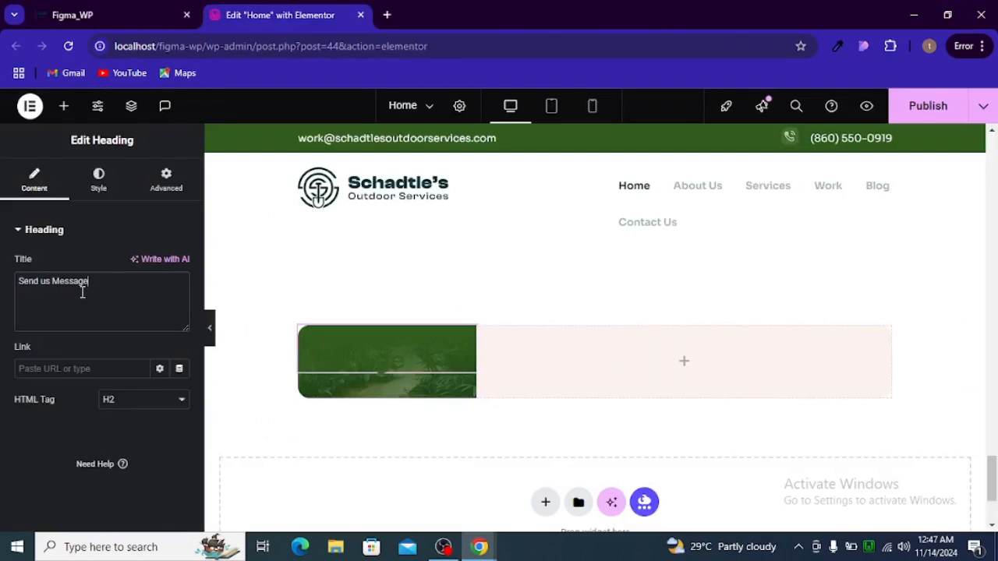
# Set the heading's text colour to global_white and compare it with the Figma design
pyautogui.click(99, 180)
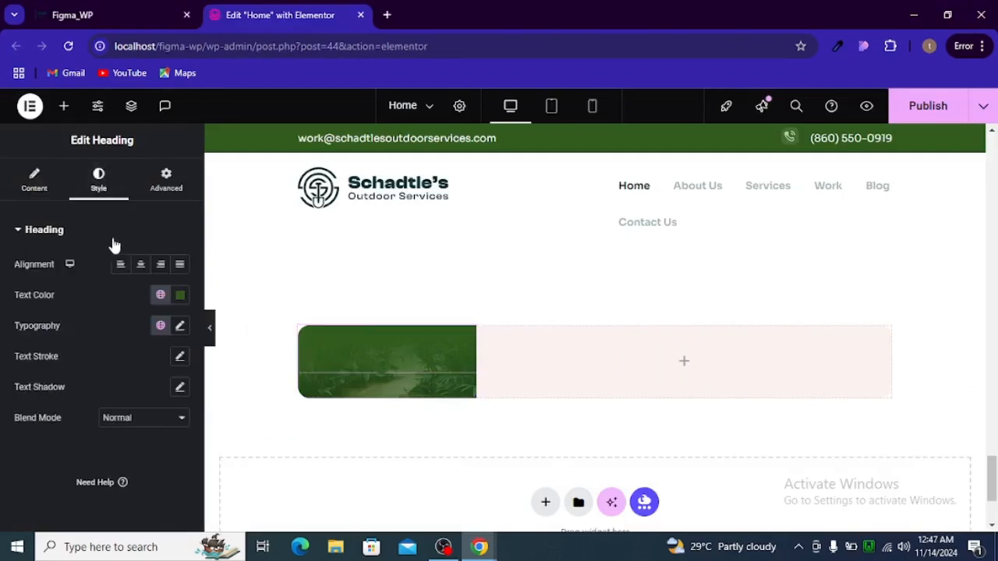
pyautogui.click(161, 298)
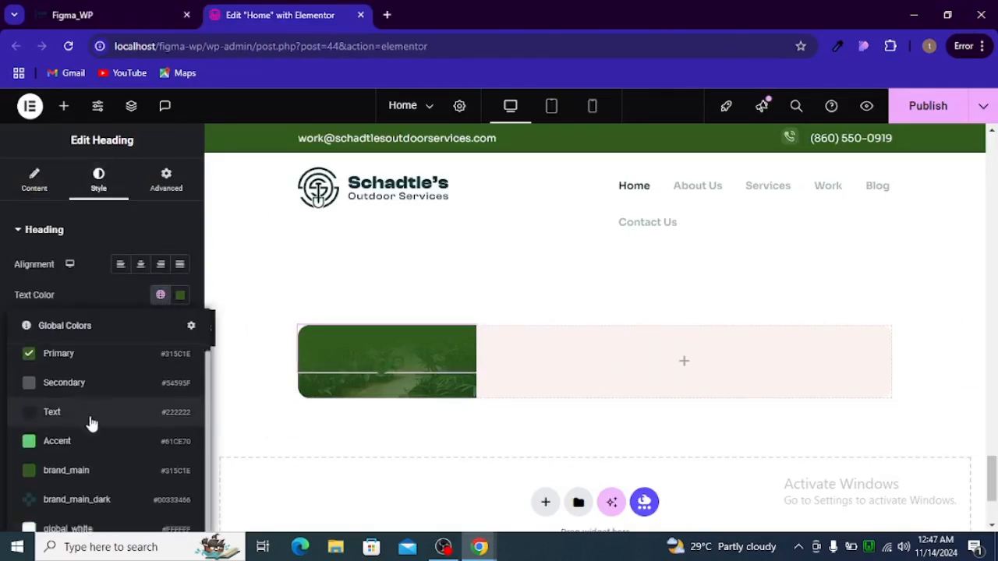
pyautogui.scroll(-1, 86, 453)
pyautogui.click(88, 482)
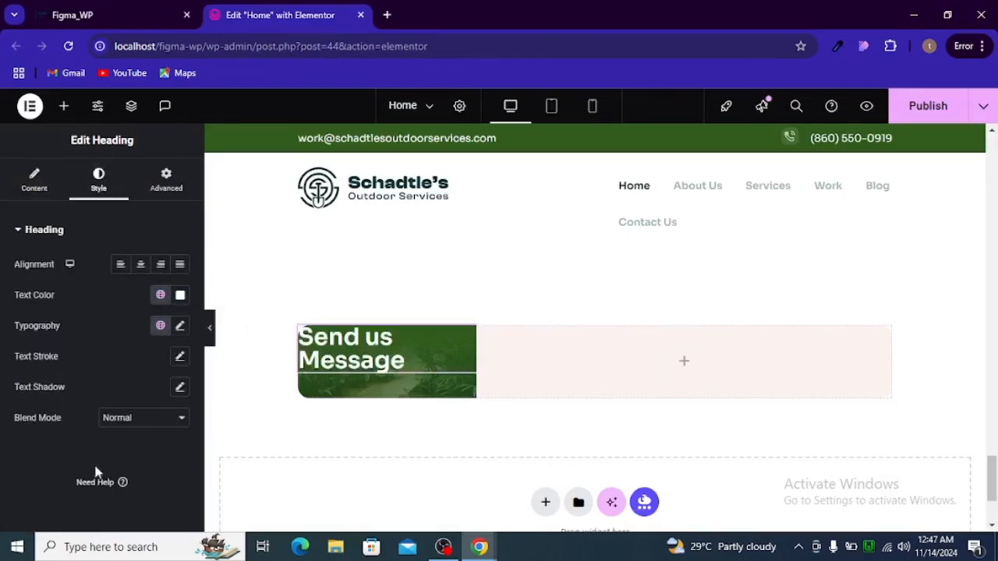
pyautogui.hotkey('ctrl', 'shift', 'Tab')
pyautogui.hotkey('ctrl', 'Tab')
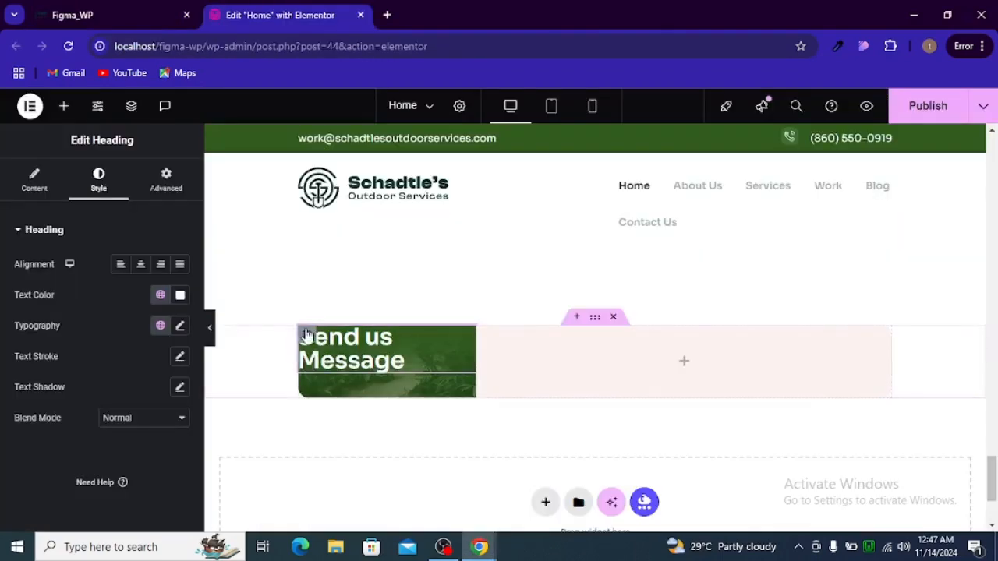
# Give the green column container 24px top and left padding
pyautogui.click(305, 335)
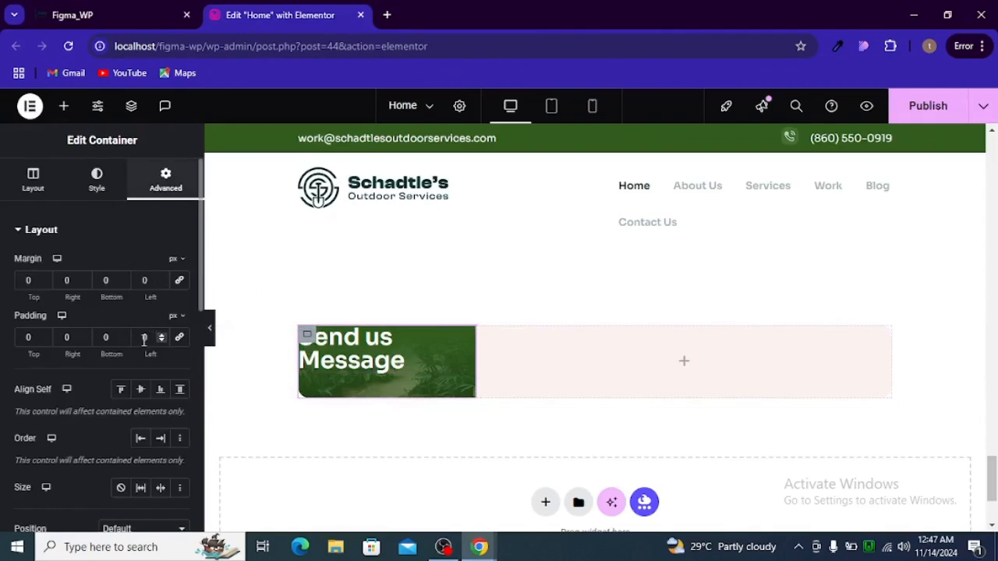
pyautogui.click(31, 341)
pyautogui.write('24')
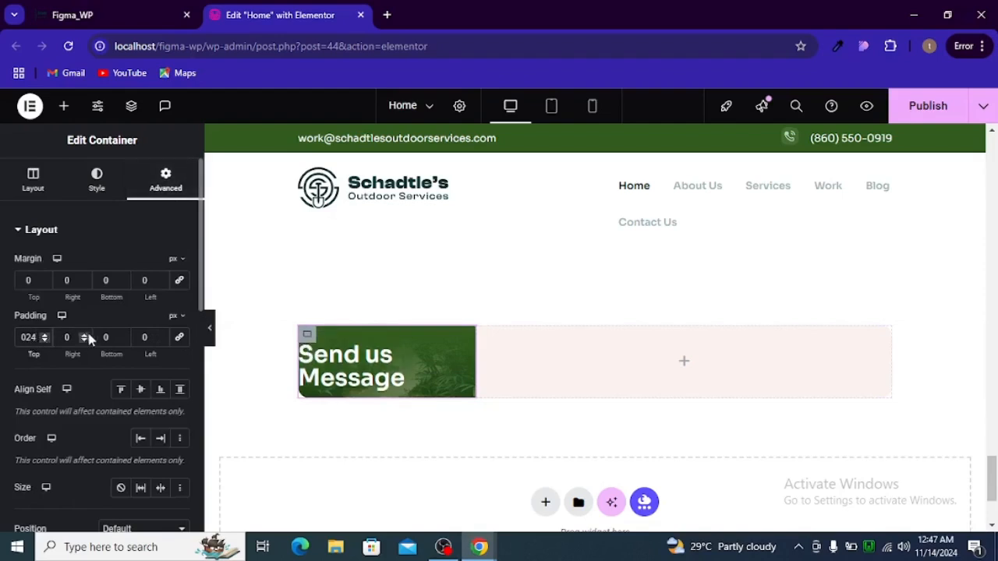
pyautogui.click(149, 337)
pyautogui.write('24')
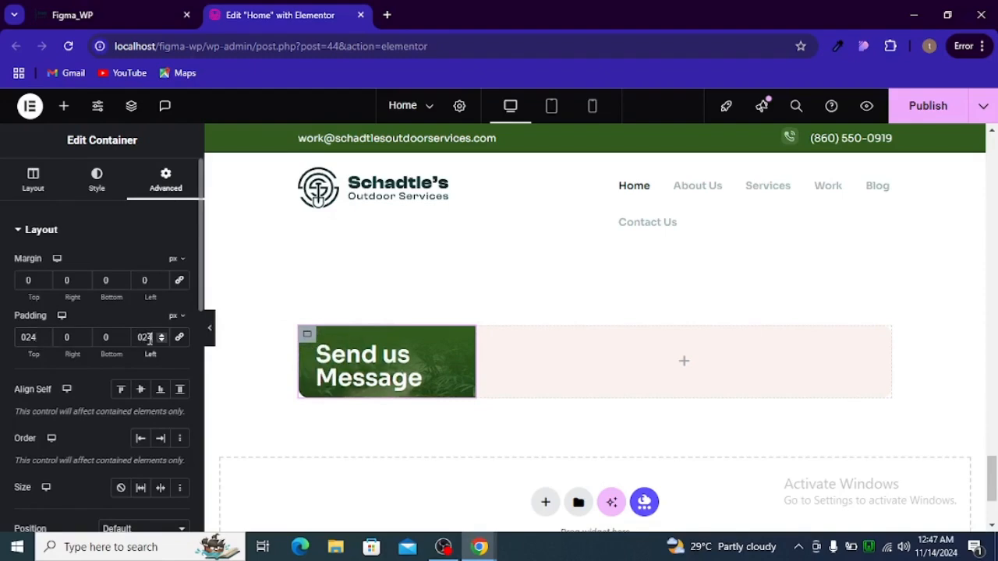
# Copy the Body Copy text from the Figma design
pyautogui.hotkey('alt', 'Tab')
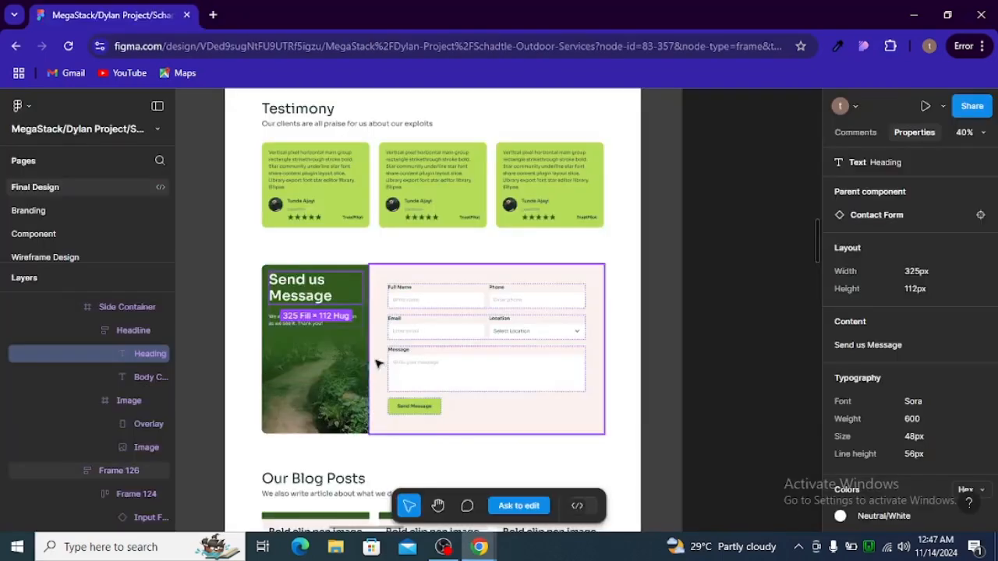
pyautogui.click(318, 325)
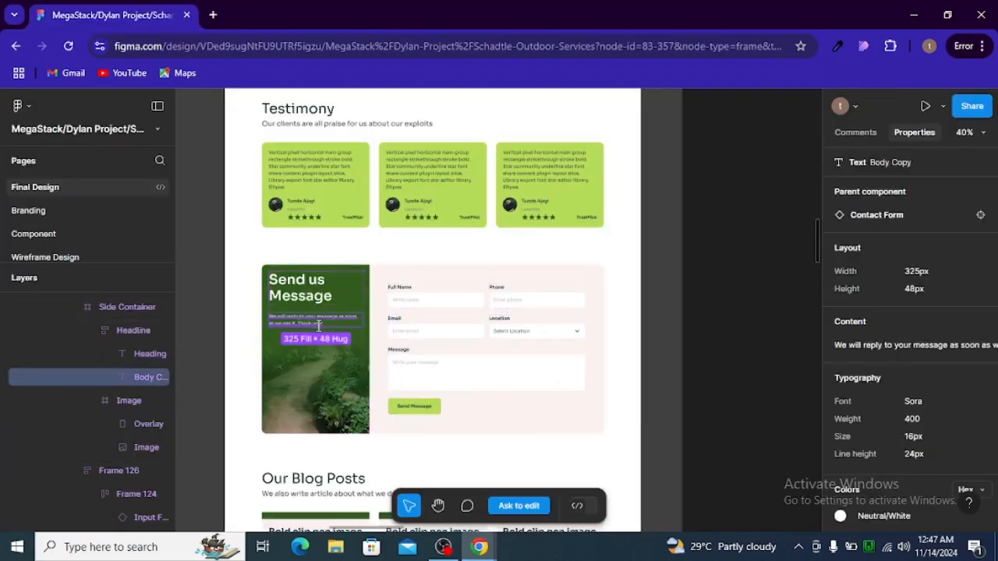
pyautogui.click(866, 345)
pyautogui.hotkey('alt', 'Tab')
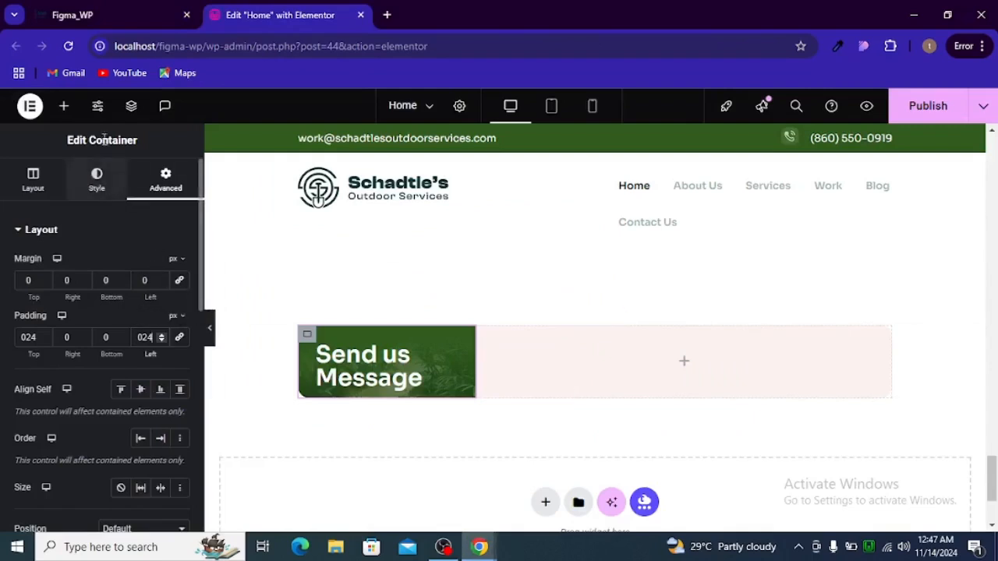
# Add a Text Editor below the heading and replace the lorem ipsum with the pasted reply message
pyautogui.click(64, 106)
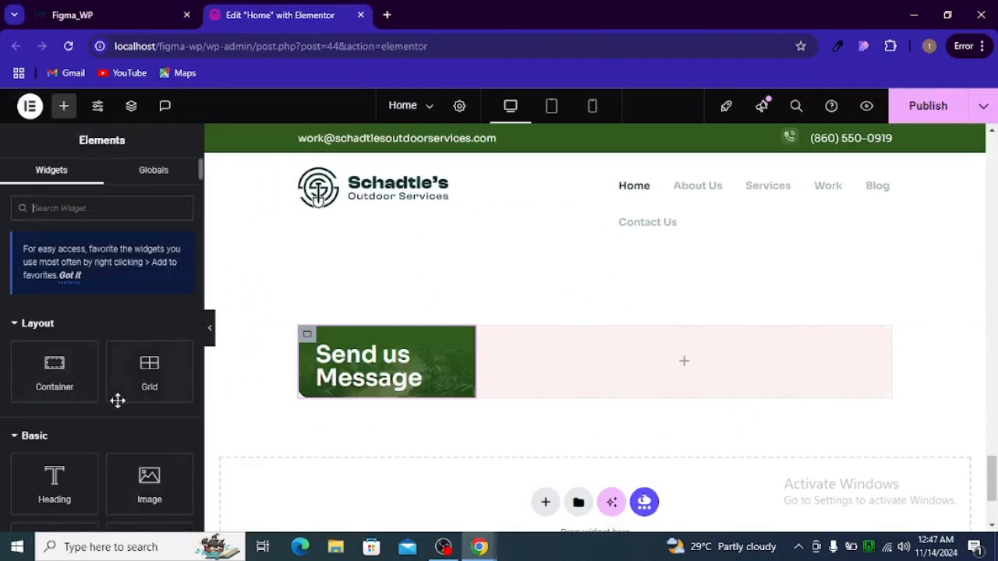
pyautogui.scroll(-2, 109, 406)
pyautogui.moveTo(86, 416); pyautogui.dragTo(366, 385)
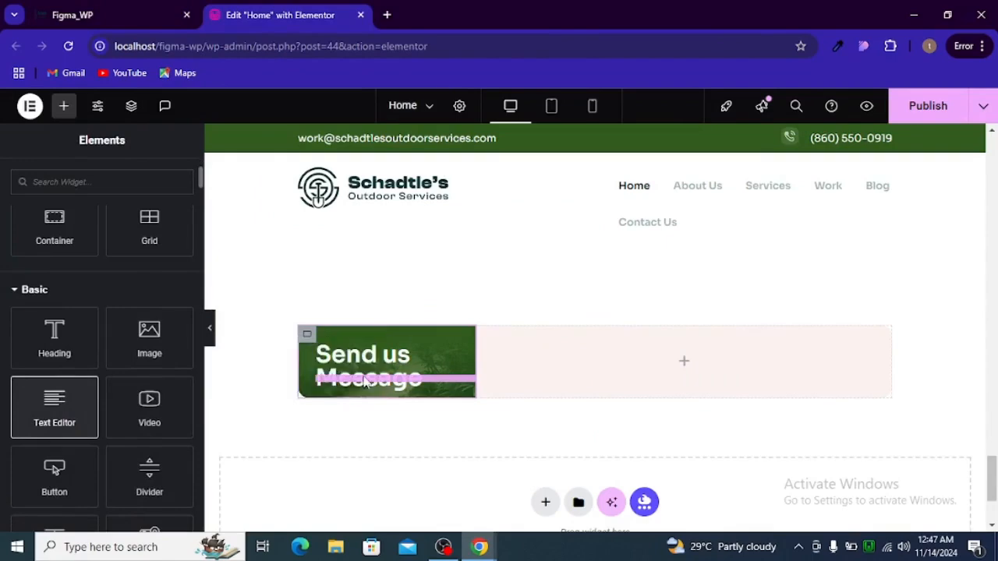
pyautogui.click(155, 283)
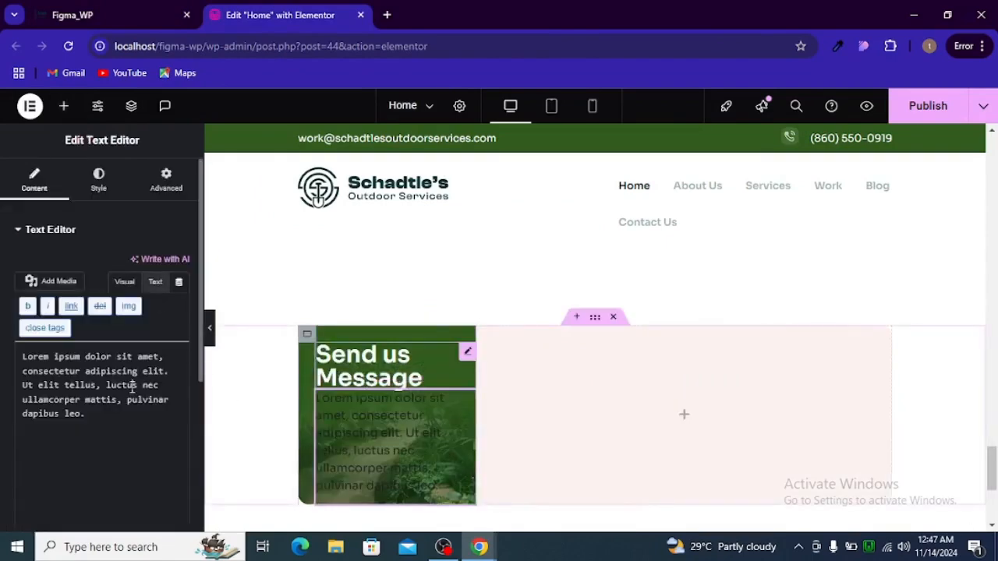
pyautogui.tripleClick(132, 386)
pyautogui.hotkey('ctrl', 'v')
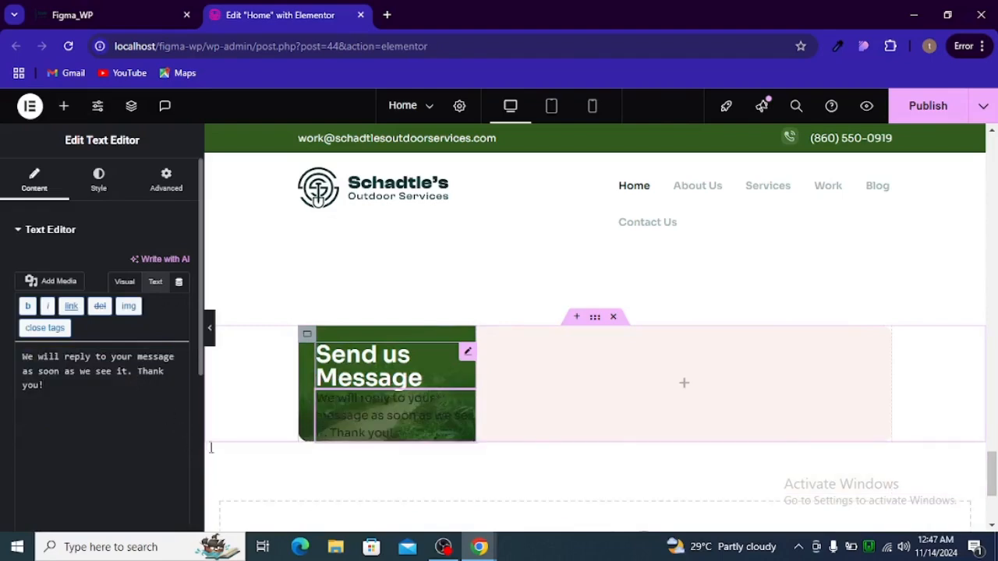
pyautogui.hotkey('alt', 'Tab')
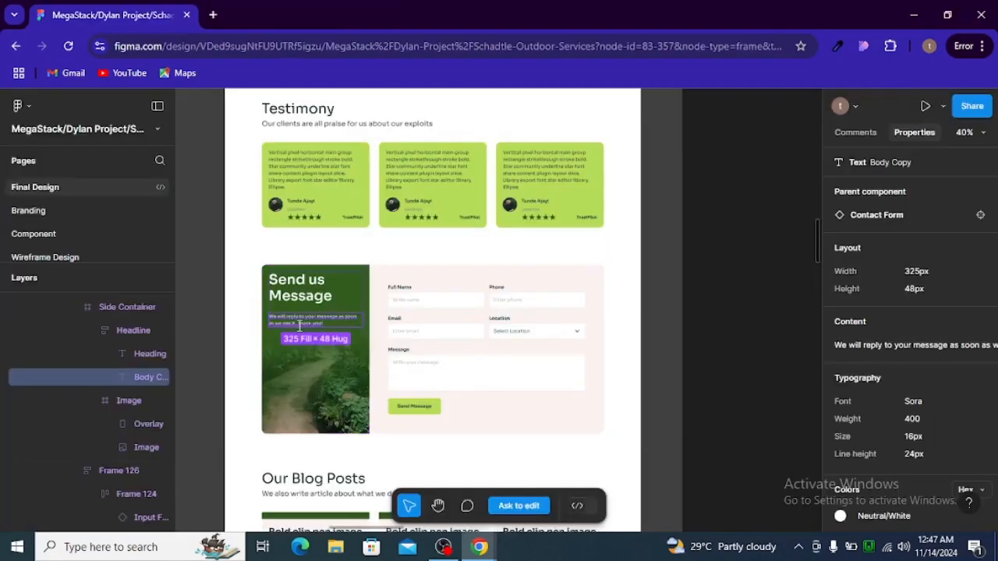
pyautogui.moveTo(894, 351)
pyautogui.scroll(-1, 888, 355)
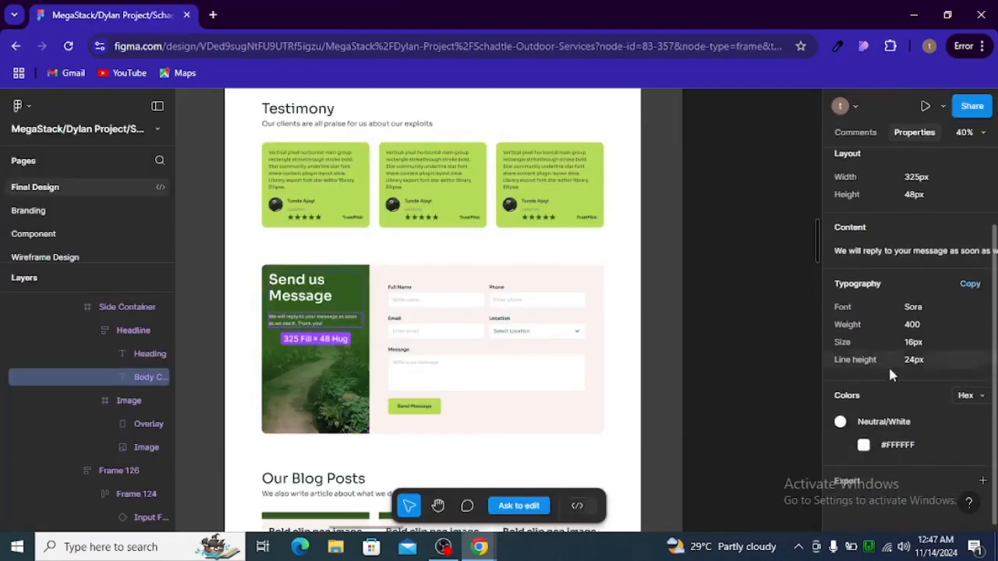
pyautogui.hotkey('alt', 'Tab')
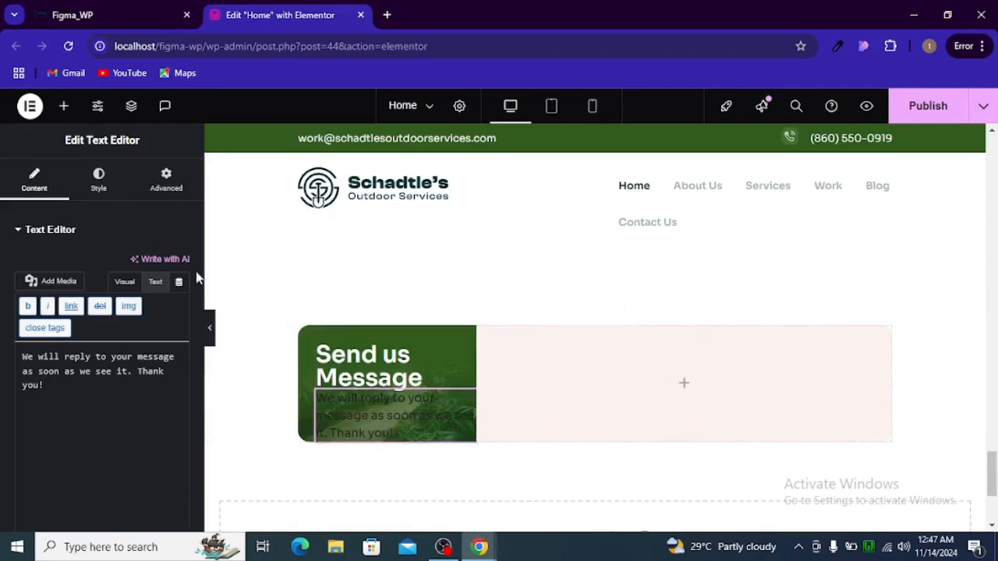
# Set the text's typography to 16px font size with 24px line height
pyautogui.click(99, 181)
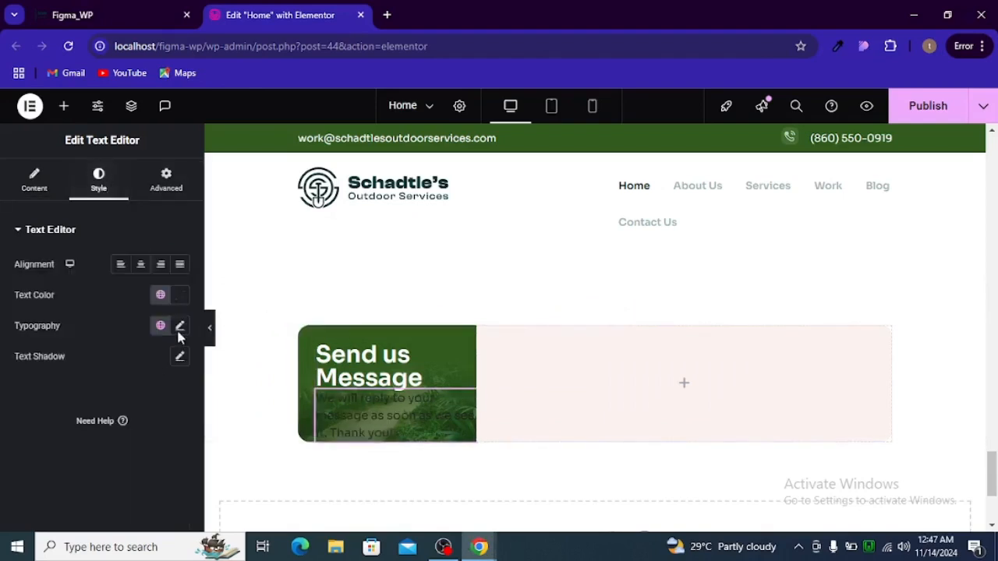
pyautogui.click(180, 326)
pyautogui.click(178, 334)
pyautogui.click(179, 334)
pyautogui.scroll(-3, 179, 374)
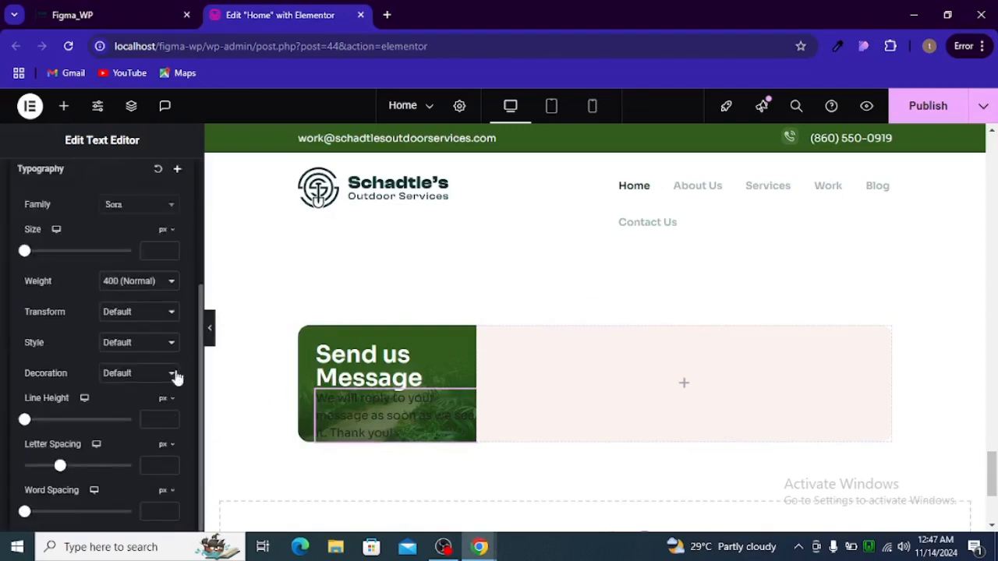
pyautogui.click(152, 423)
pyautogui.write('24')
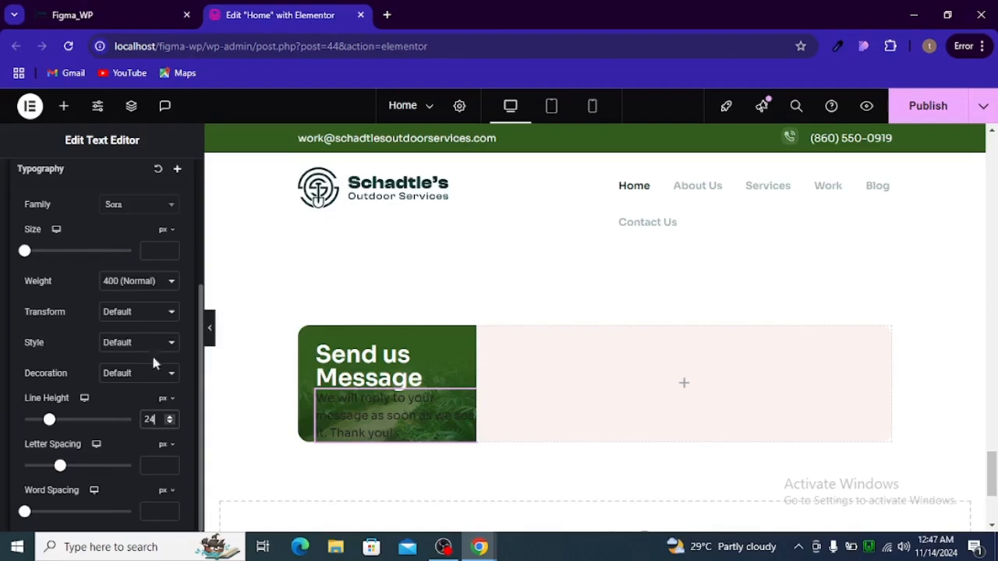
pyautogui.click(155, 251)
pyautogui.write('16')
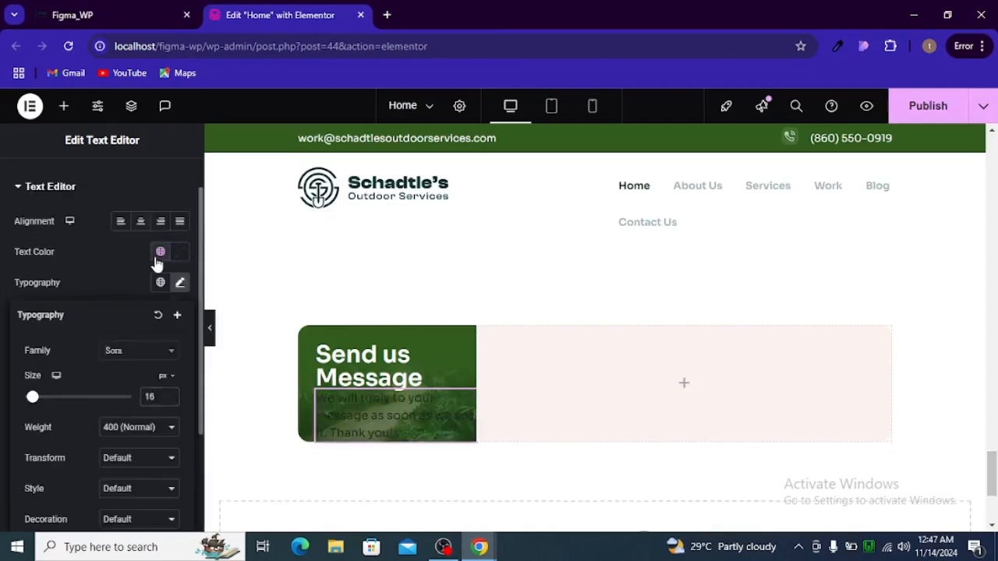
# Make the description text the global white colour and compare with Figma
pyautogui.click(159, 253)
pyautogui.scroll(-2, 86, 436)
pyautogui.click(99, 434)
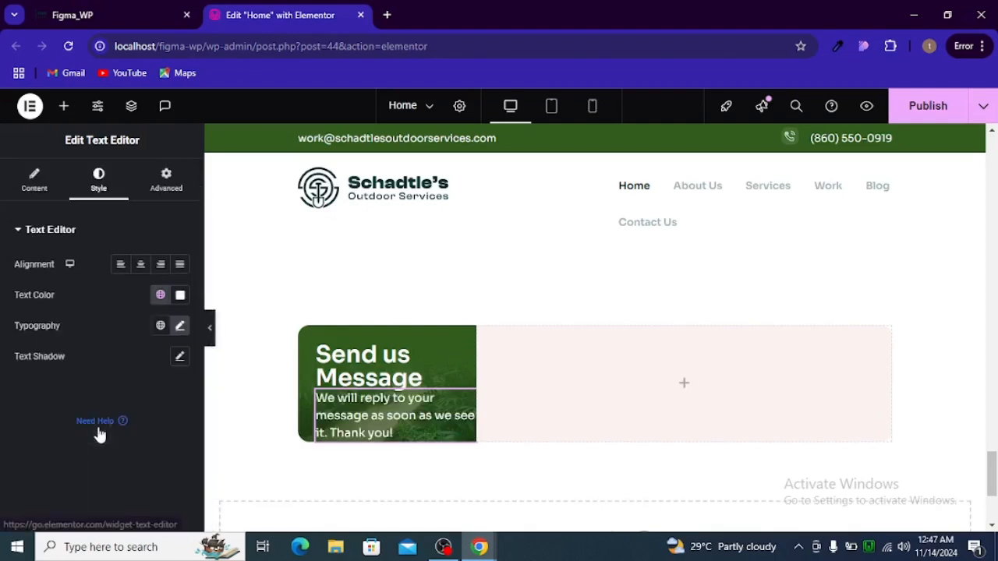
pyautogui.hotkey('alt', 'Tab')
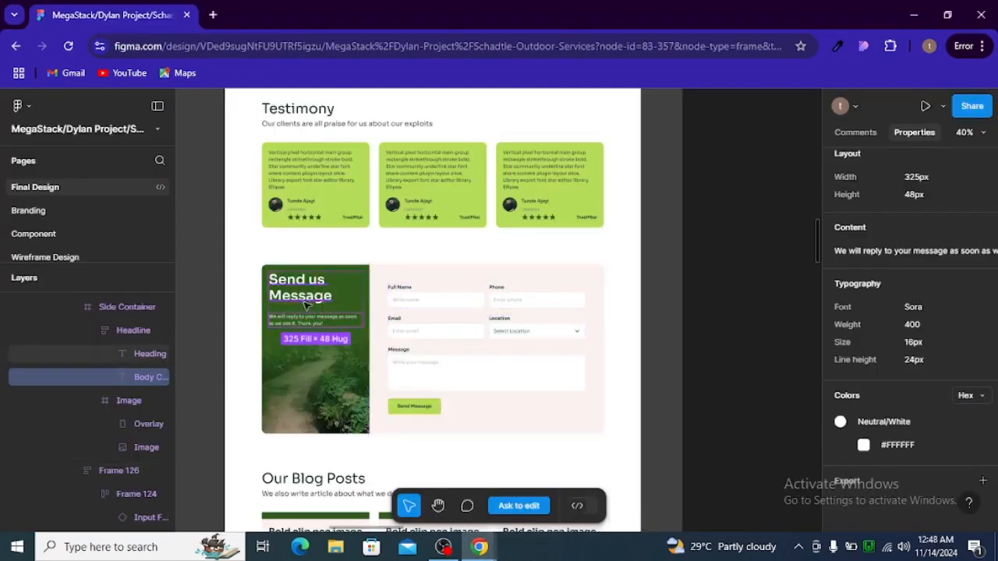
pyautogui.hotkey('alt', 'Tab')
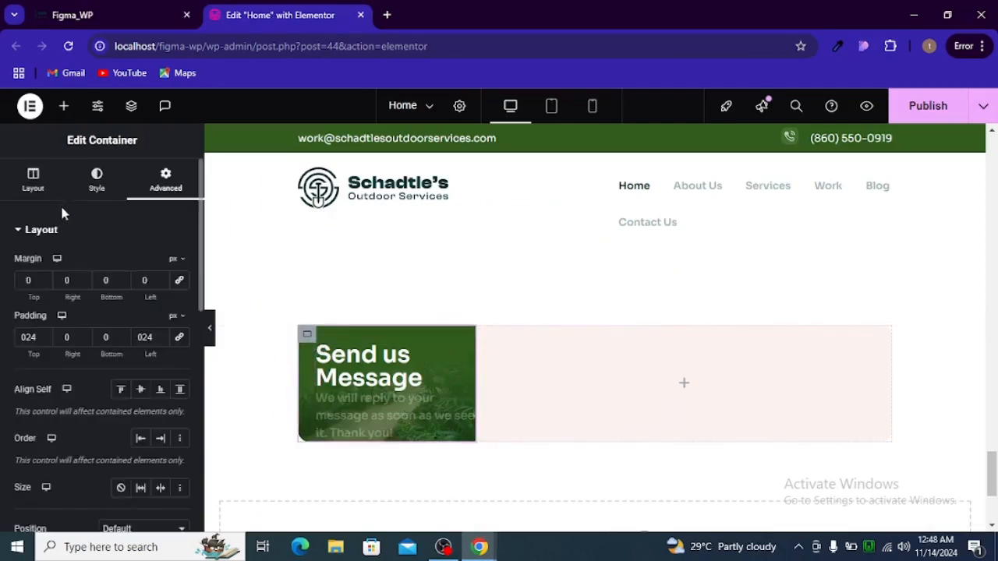
# Set the green container's direction to Column - vertical with a 32px row gap
pyautogui.scroll(-1, 36, 206)
pyautogui.scroll(1, 36, 213)
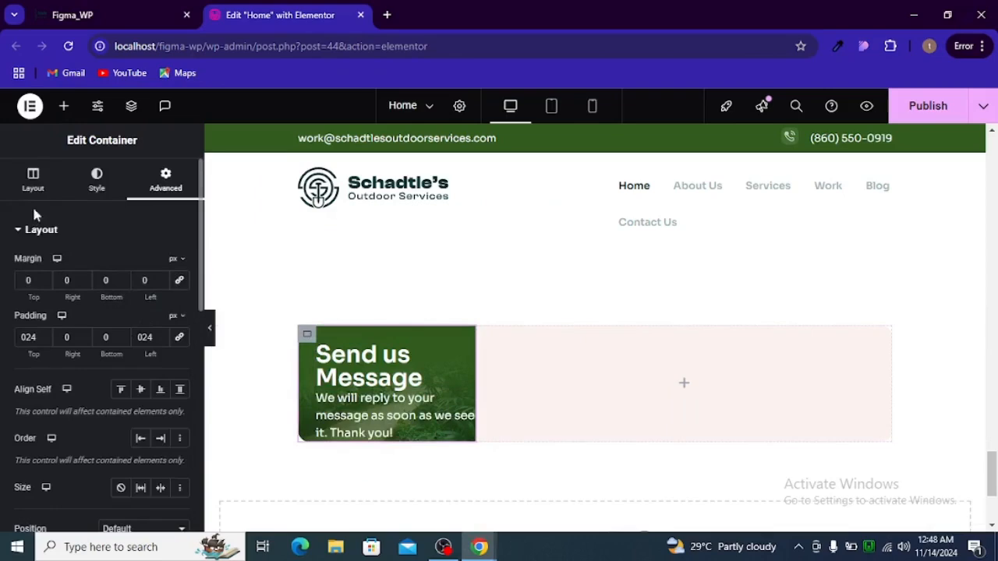
pyautogui.click(34, 194)
pyautogui.scroll(-3, 63, 257)
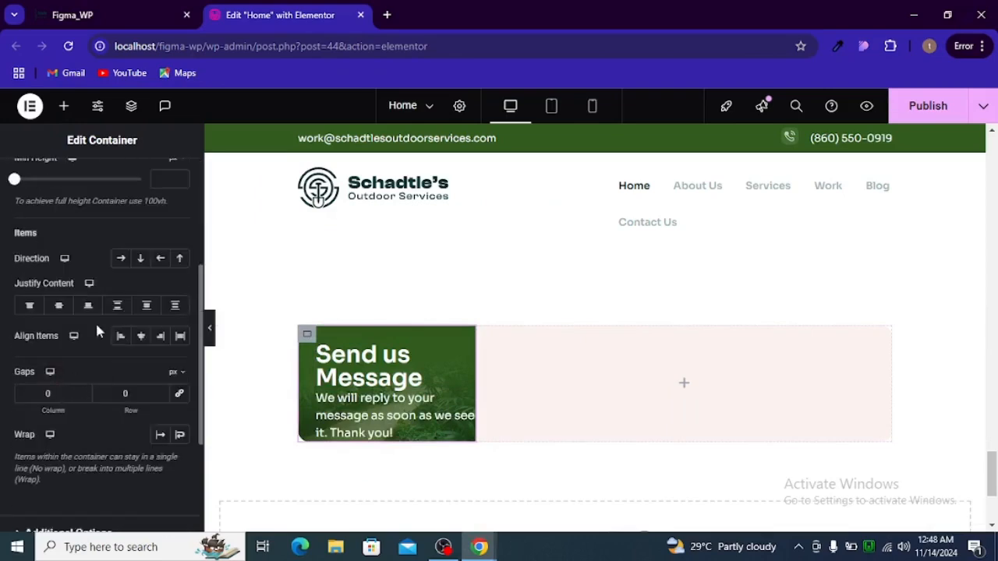
pyautogui.click(139, 259)
pyautogui.write('32')
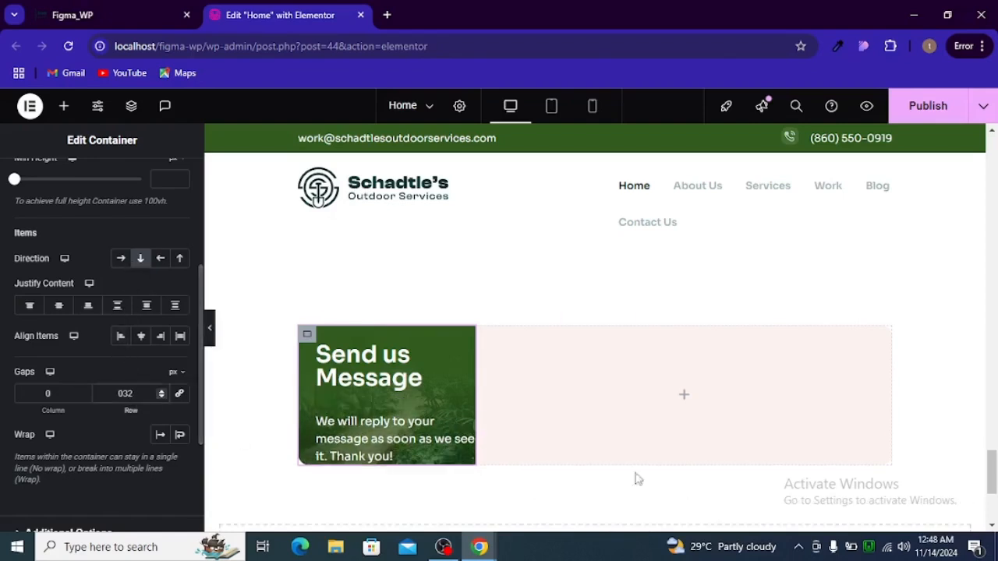
pyautogui.click(684, 396)
pyautogui.hotkey('alt', 'Tab')
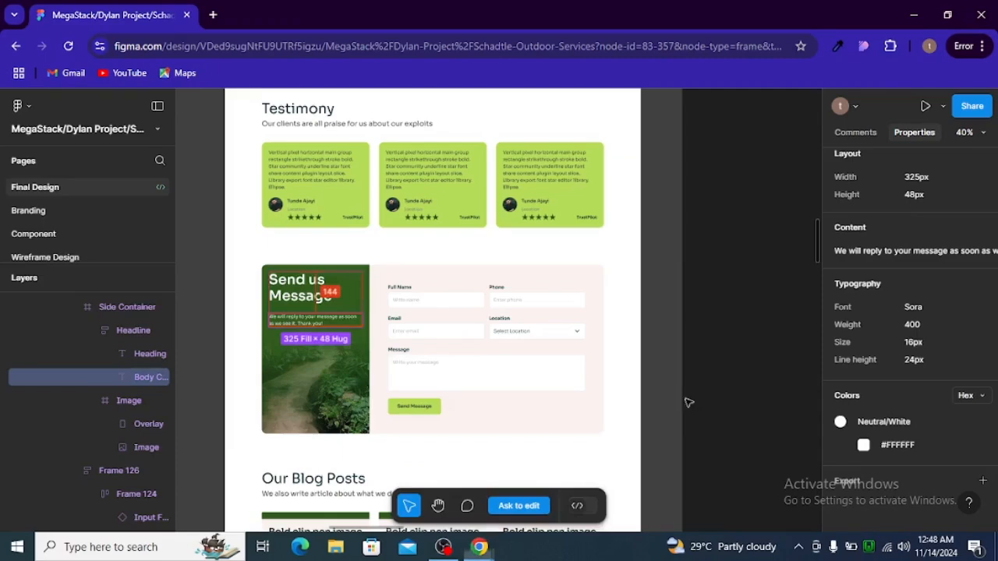
pyautogui.hotkey('alt', 'Tab')
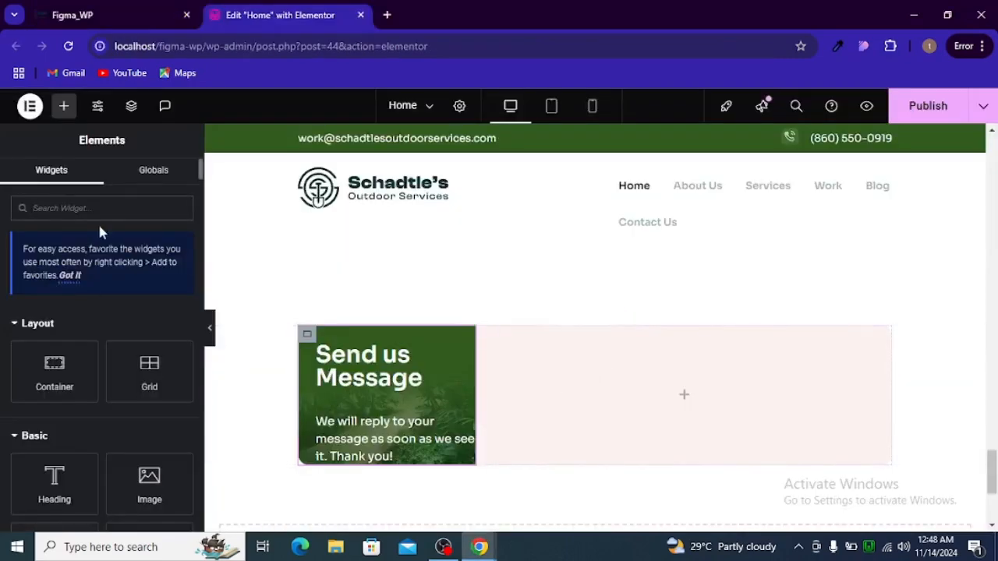
# Search 'form' and drag the Form widget into the empty right column
pyautogui.write('form')
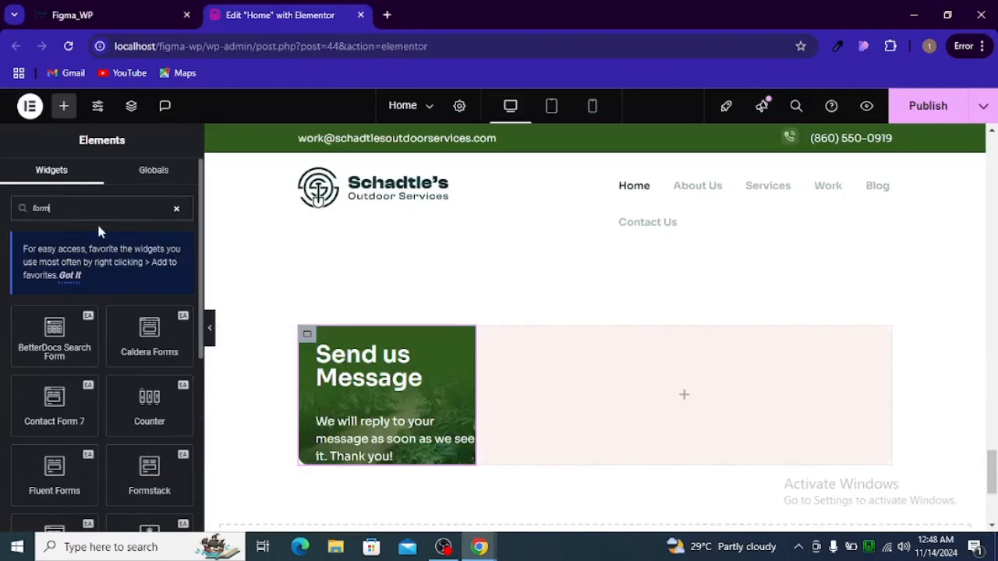
pyautogui.scroll(-5, 86, 343)
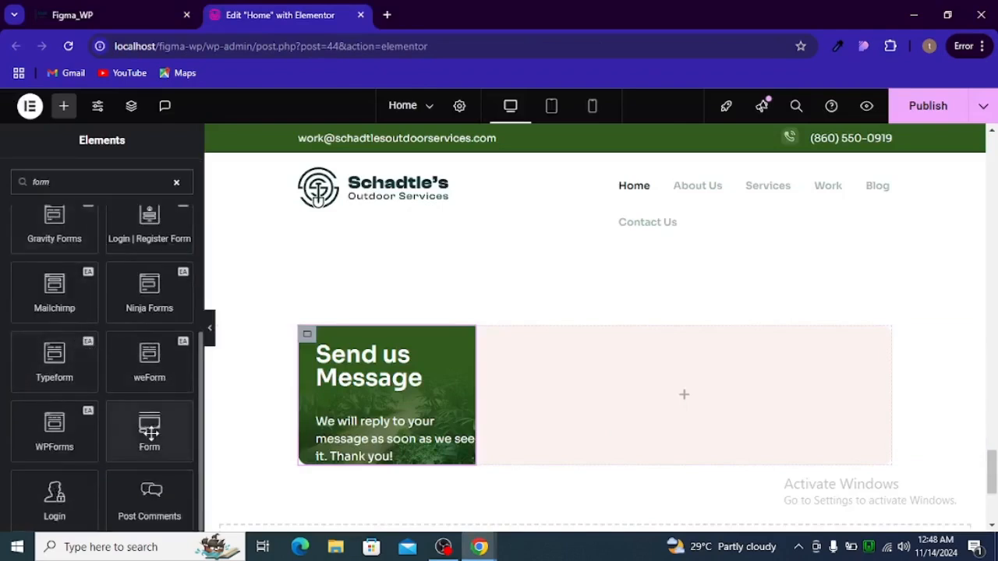
pyautogui.moveTo(149, 429); pyautogui.dragTo(642, 392)
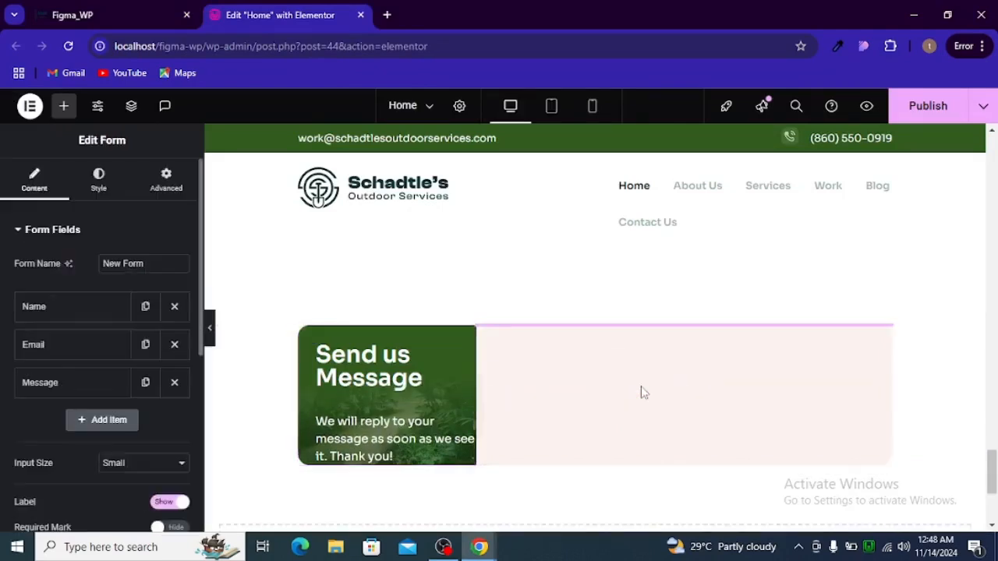
pyautogui.scroll(-1, 612, 406)
# In Figma, check the form frame's 64px padding, 24px gap, 333.5px inputs and 183×56 button
pyautogui.hotkey('alt', 'Tab')
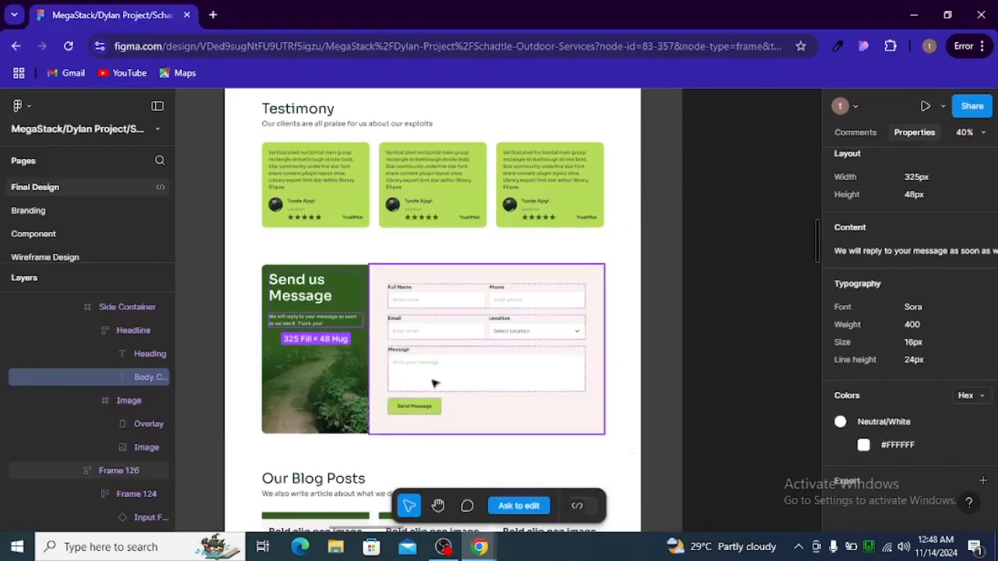
pyautogui.click(384, 333)
pyautogui.click(359, 331)
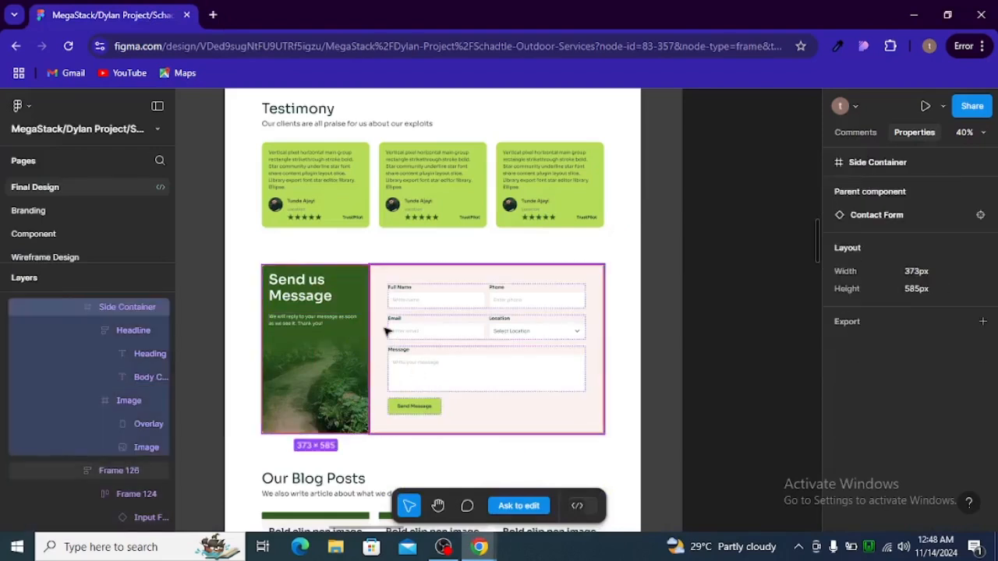
pyautogui.click(389, 329)
pyautogui.doubleClick(388, 329)
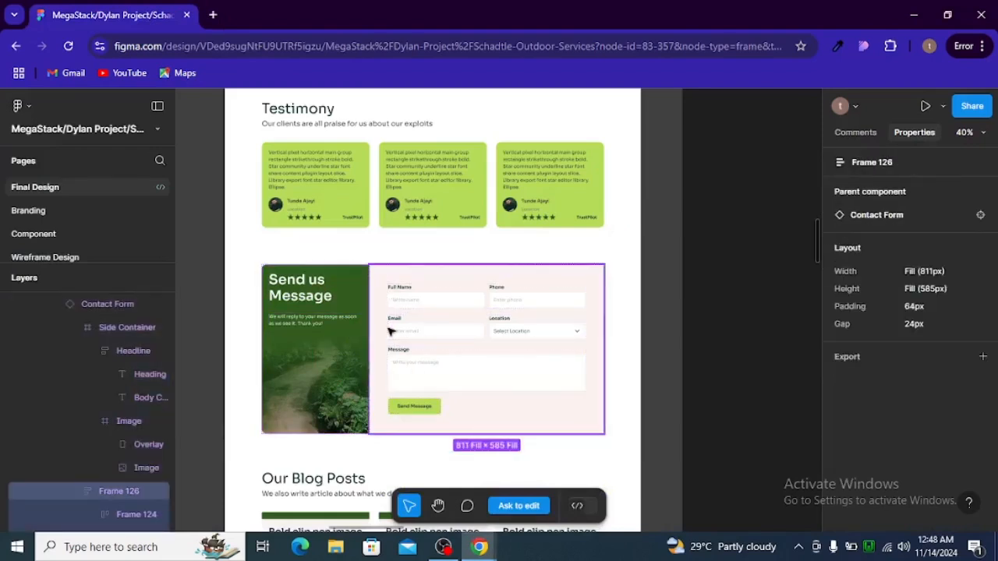
pyautogui.click(405, 290)
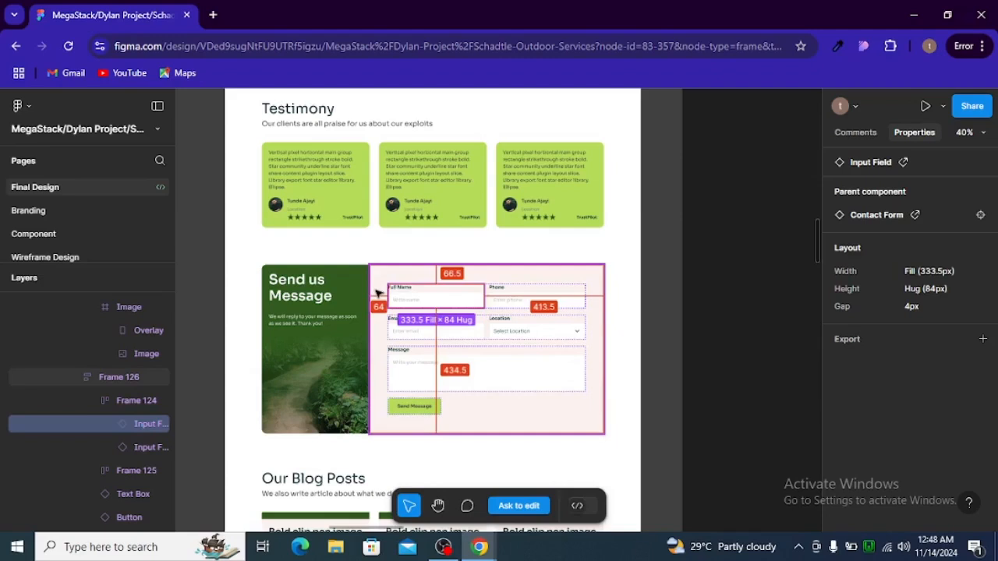
pyautogui.click(582, 293)
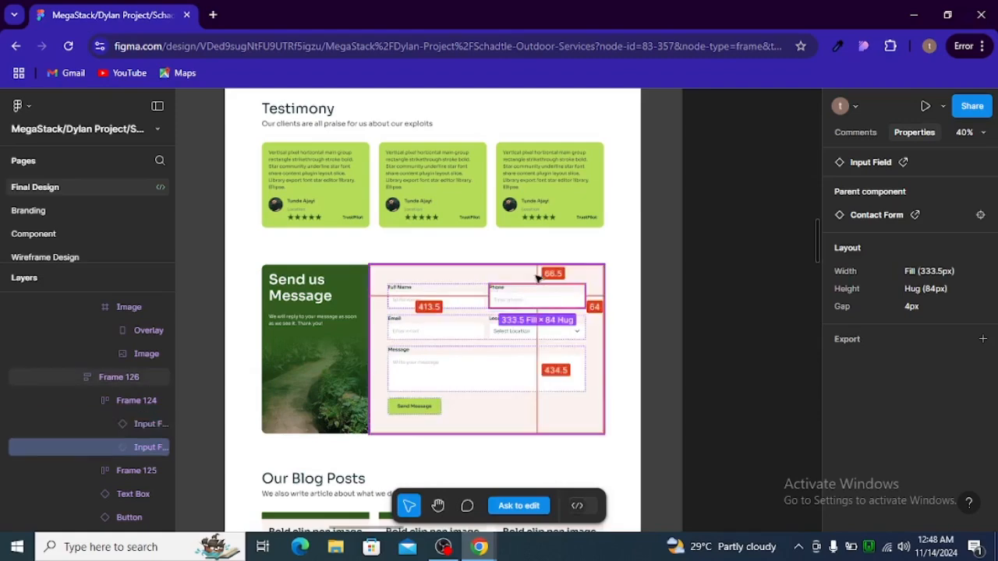
pyautogui.click(415, 409)
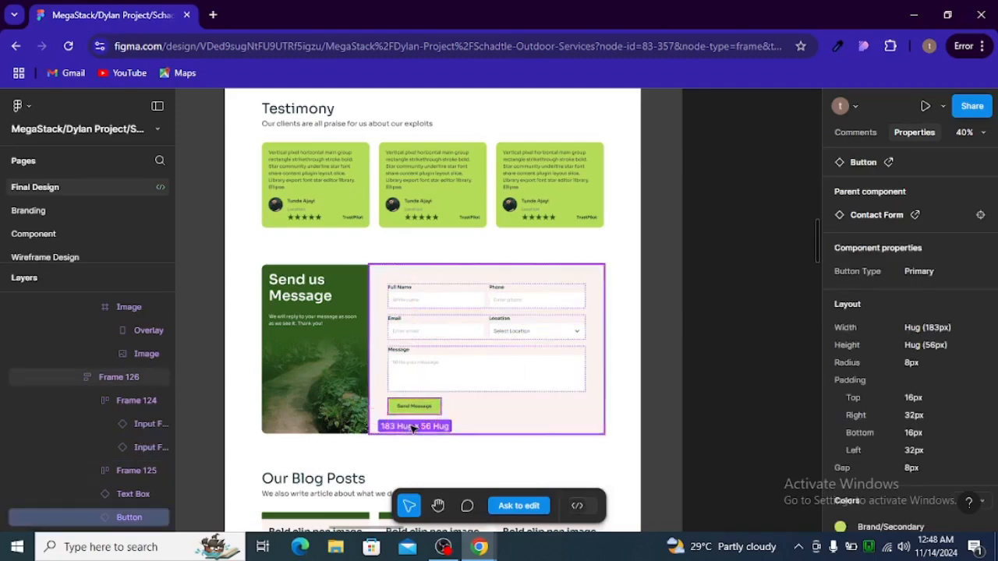
pyautogui.hotkey('alt', 'Tab')
pyautogui.scroll(2, 549, 333)
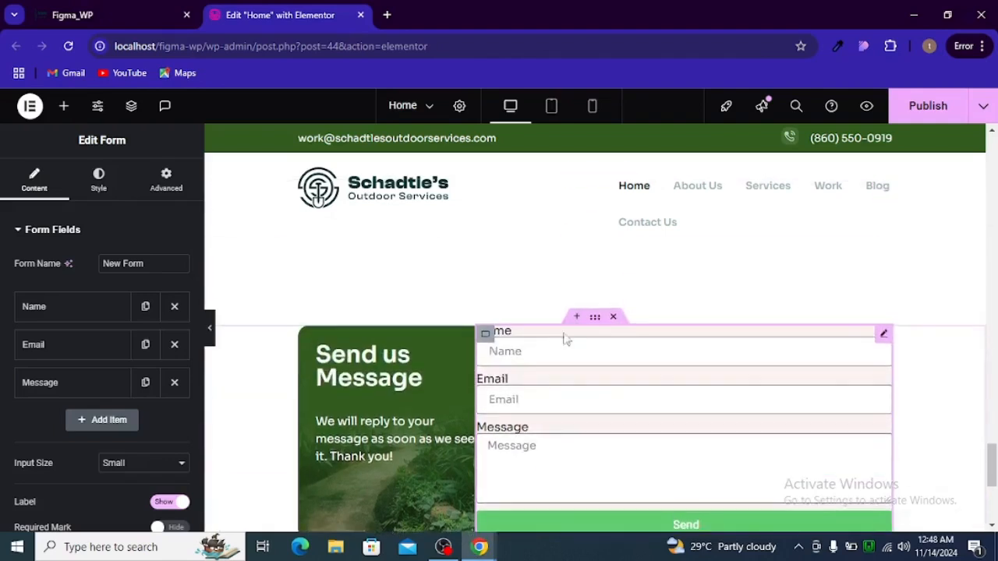
# Pad the form container 66px top and bottom and 64px left and right, then preview it
pyautogui.click(485, 335)
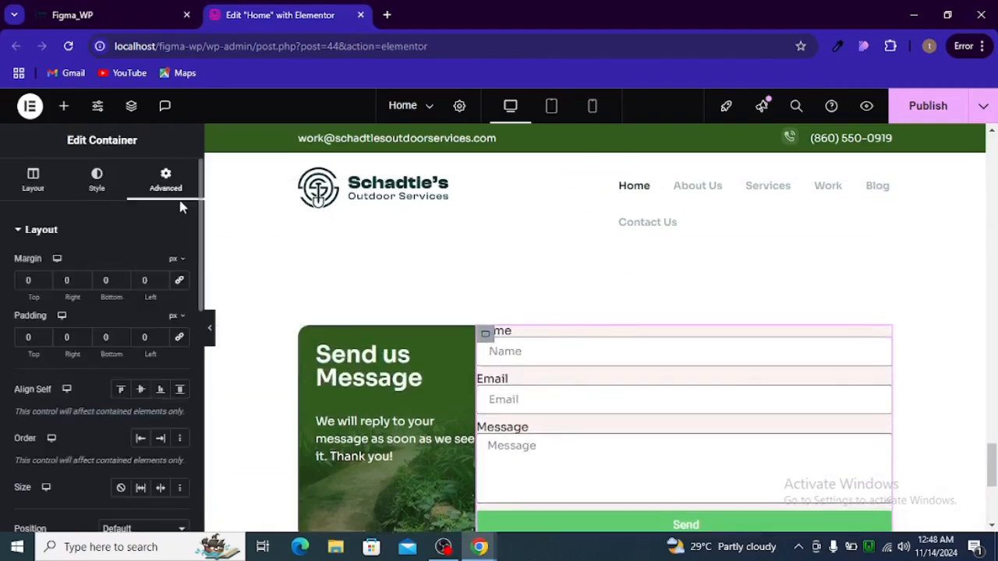
pyautogui.click(33, 340)
pyautogui.write('66')
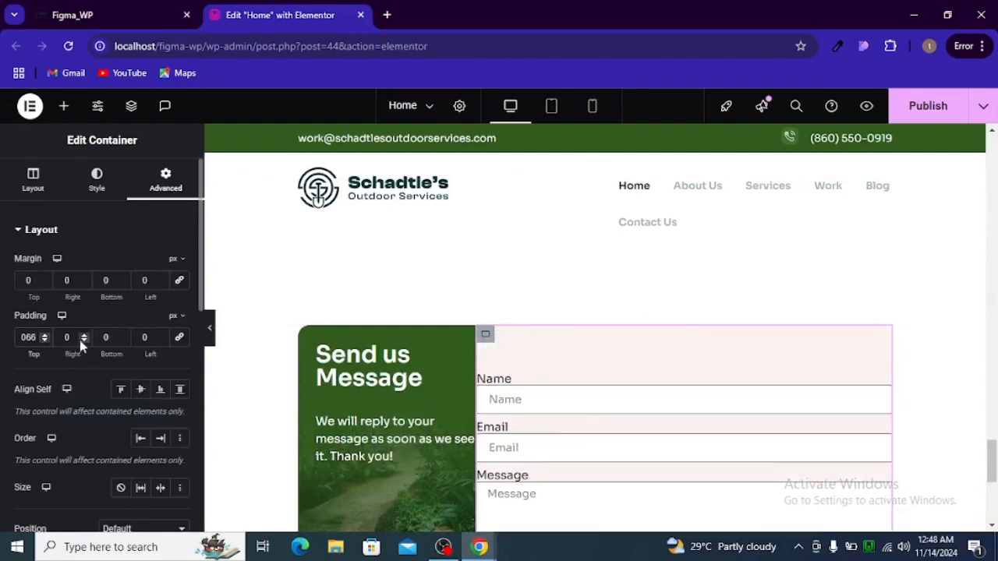
pyautogui.write('64')
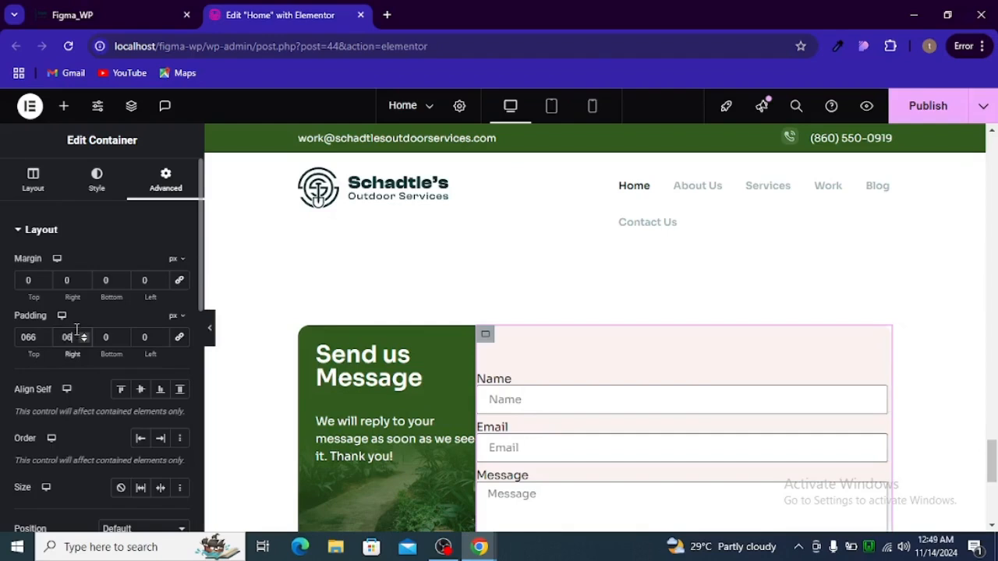
pyautogui.click(113, 337)
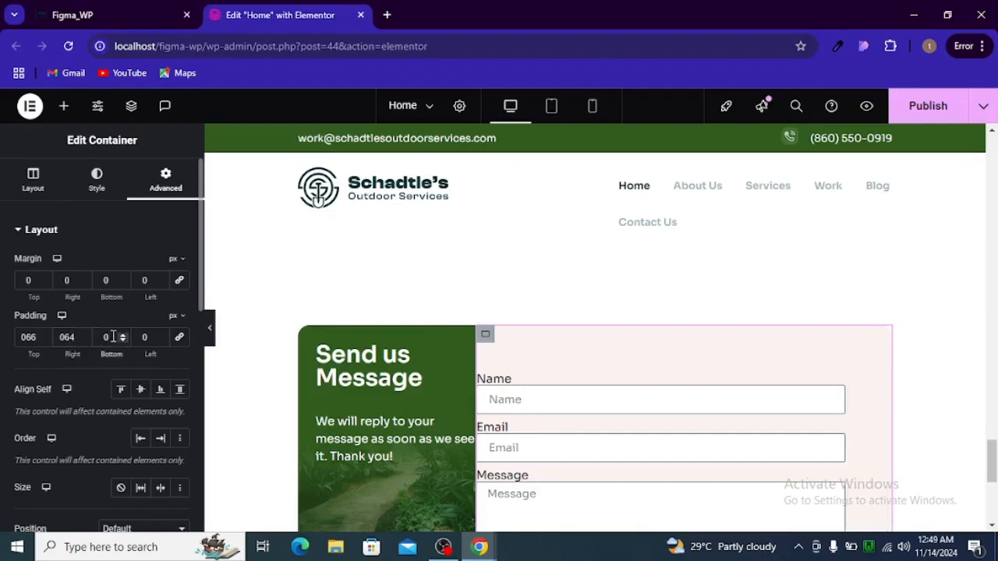
pyautogui.write('66')
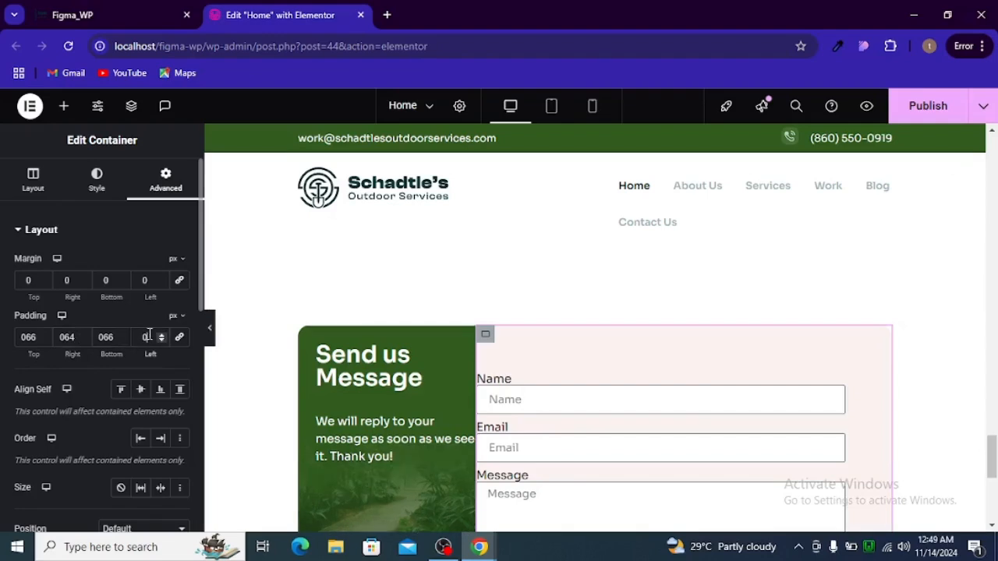
pyautogui.write('6')
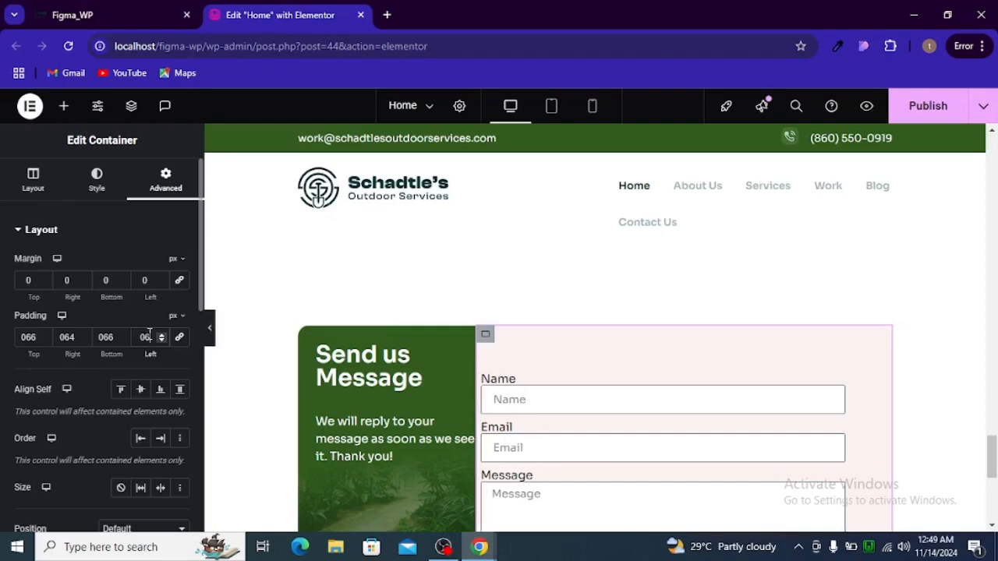
pyautogui.write('4')
pyautogui.scroll(-2, 577, 327)
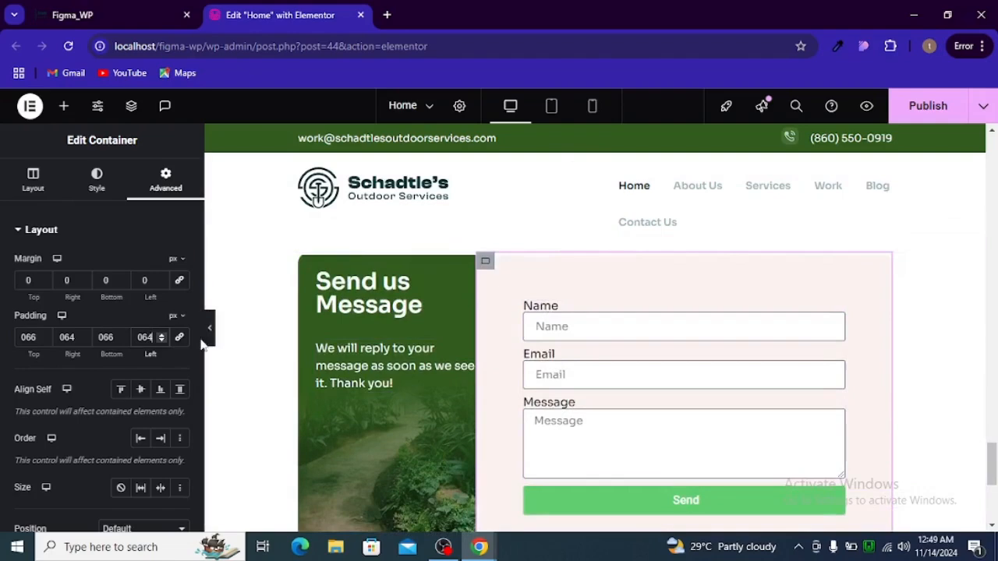
pyautogui.click(211, 346)
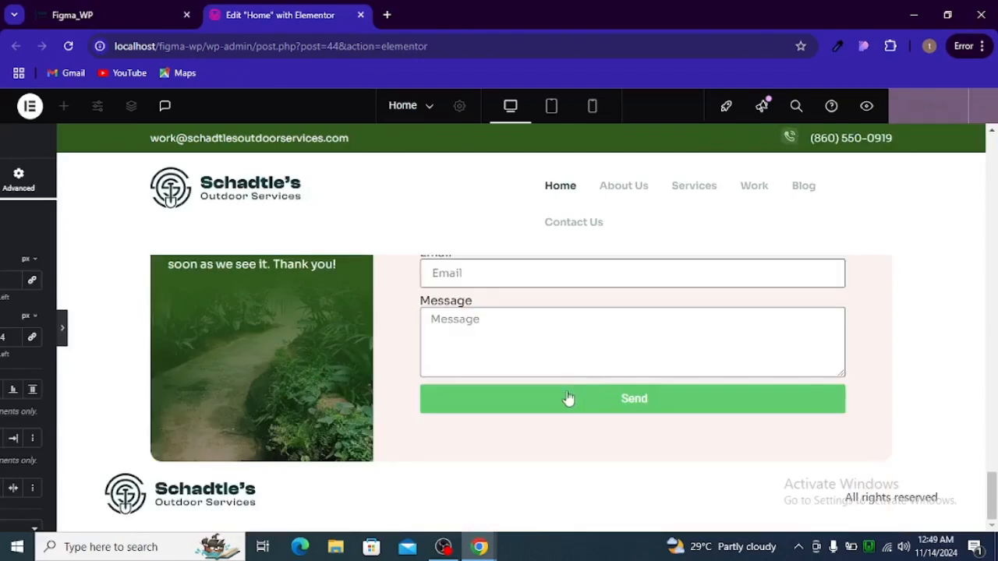
pyautogui.scroll(-2, 563, 362)
pyautogui.scroll(1, 563, 362)
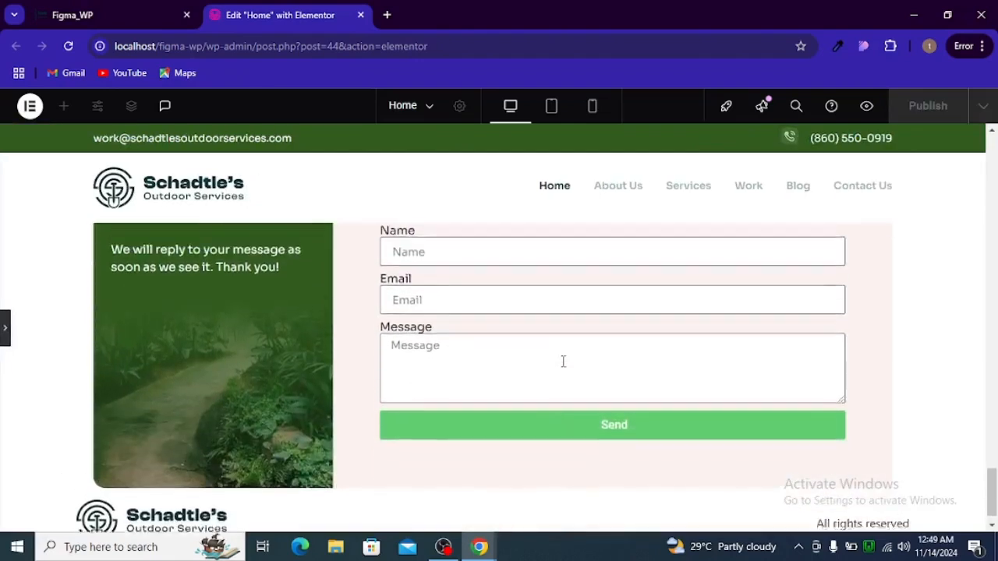
pyautogui.click(5, 323)
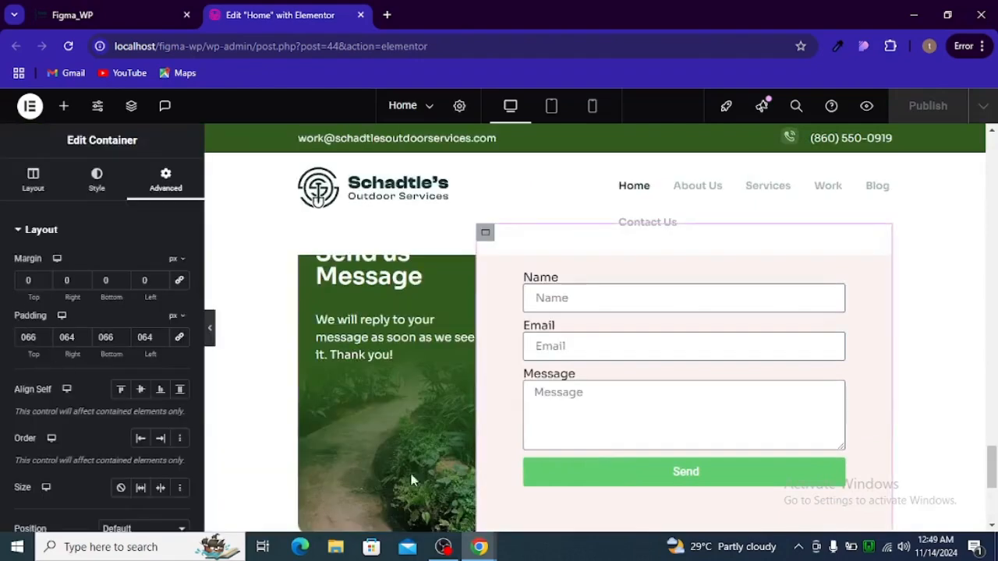
# Add a fourth item to the form's fields and set its type to Tel
pyautogui.scroll(2, 617, 419)
pyautogui.scroll(-1, 617, 419)
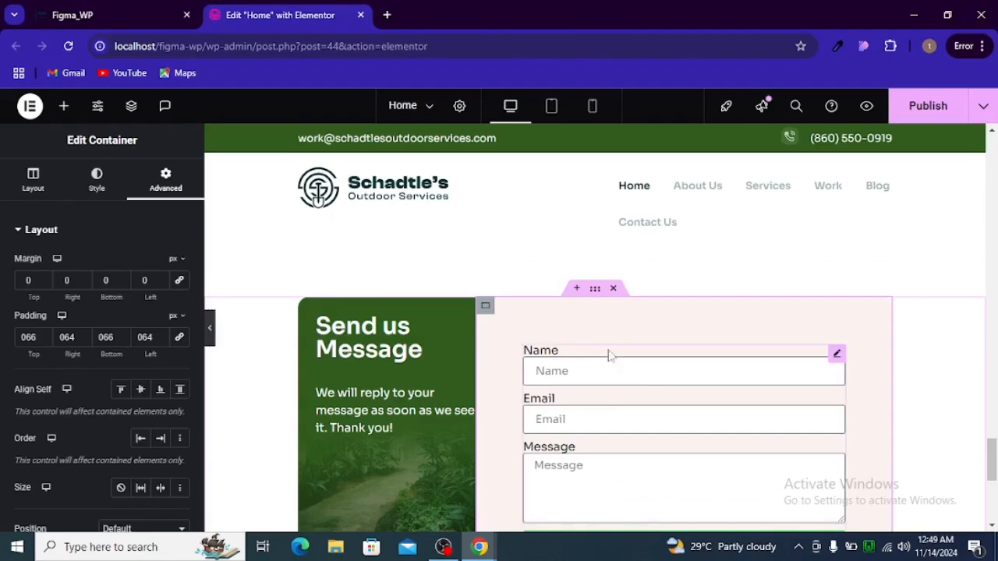
pyautogui.click(836, 354)
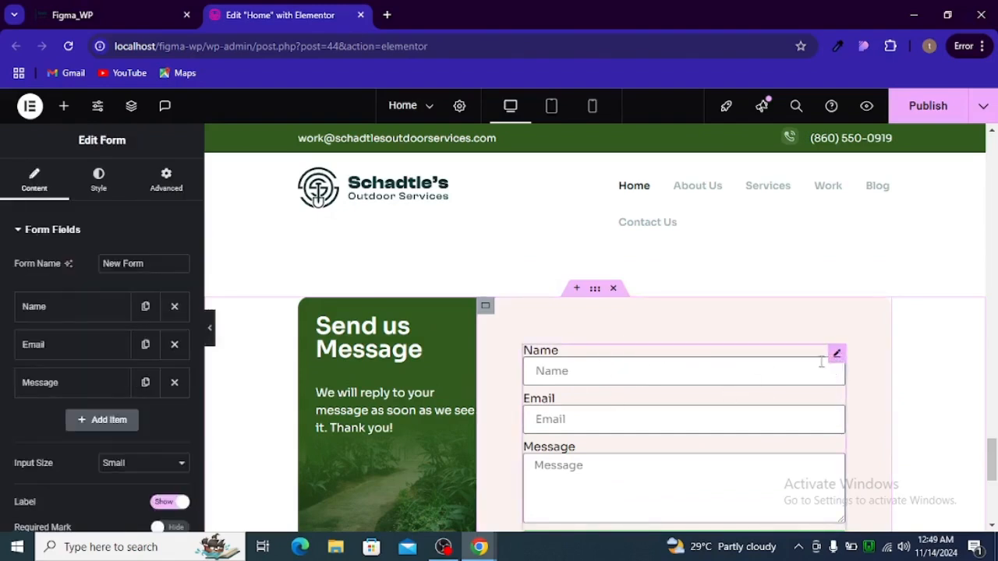
pyautogui.hotkey('ctrl', 'Tab')
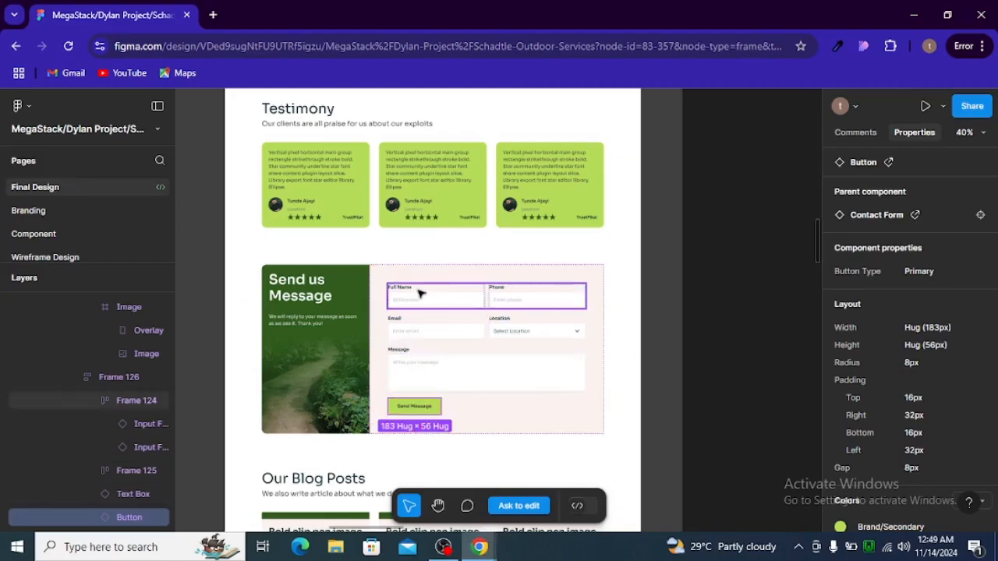
pyautogui.hotkey('alt', 'Tab')
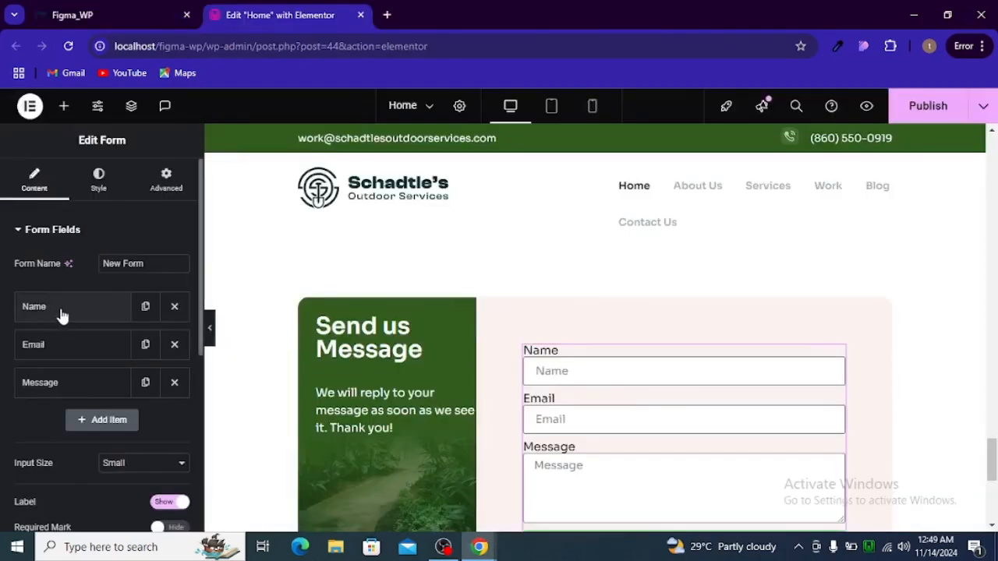
pyautogui.scroll(-2, 62, 315)
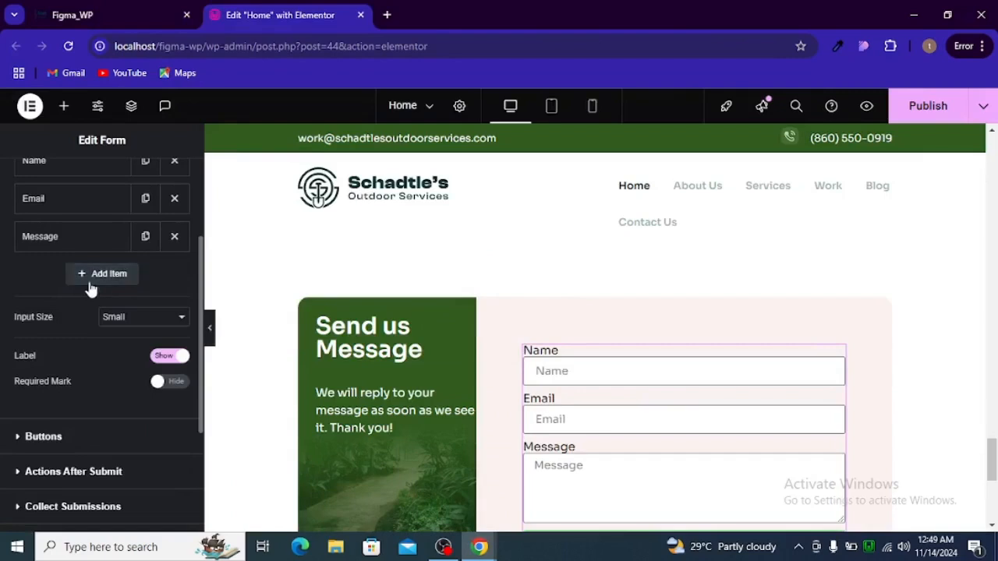
pyautogui.click(90, 282)
pyautogui.click(114, 340)
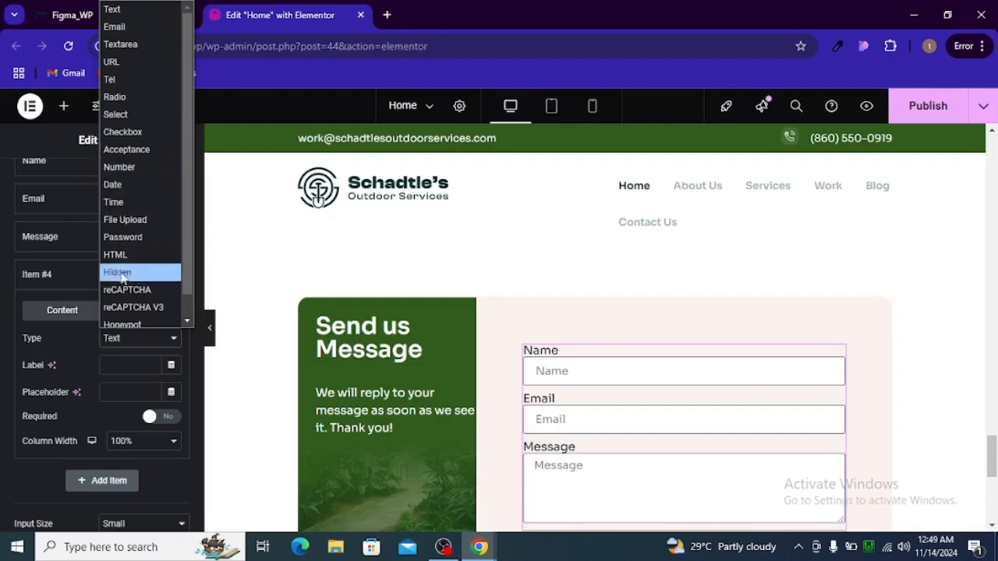
pyautogui.scroll(-1, 131, 192)
pyautogui.scroll(1, 130, 203)
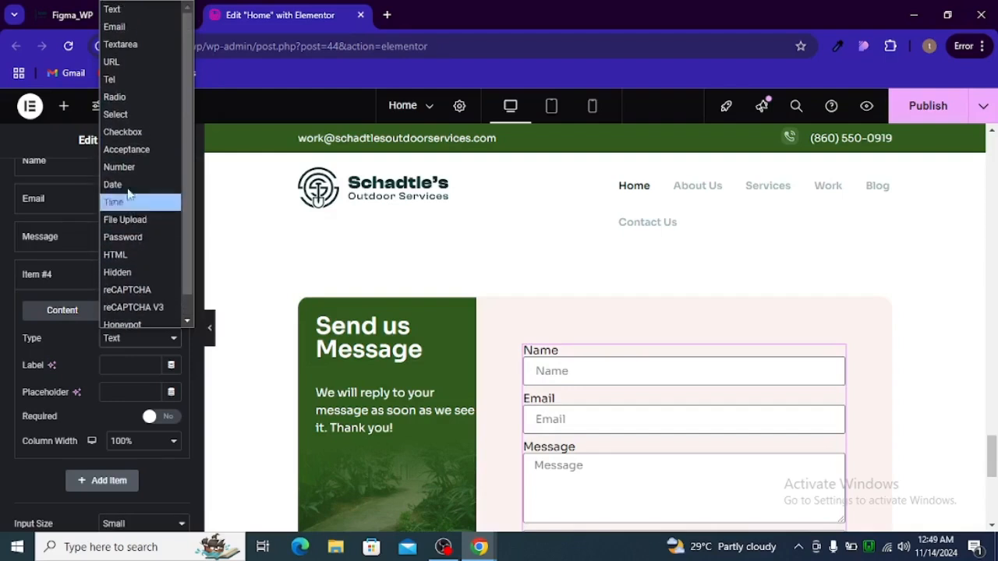
pyautogui.click(111, 81)
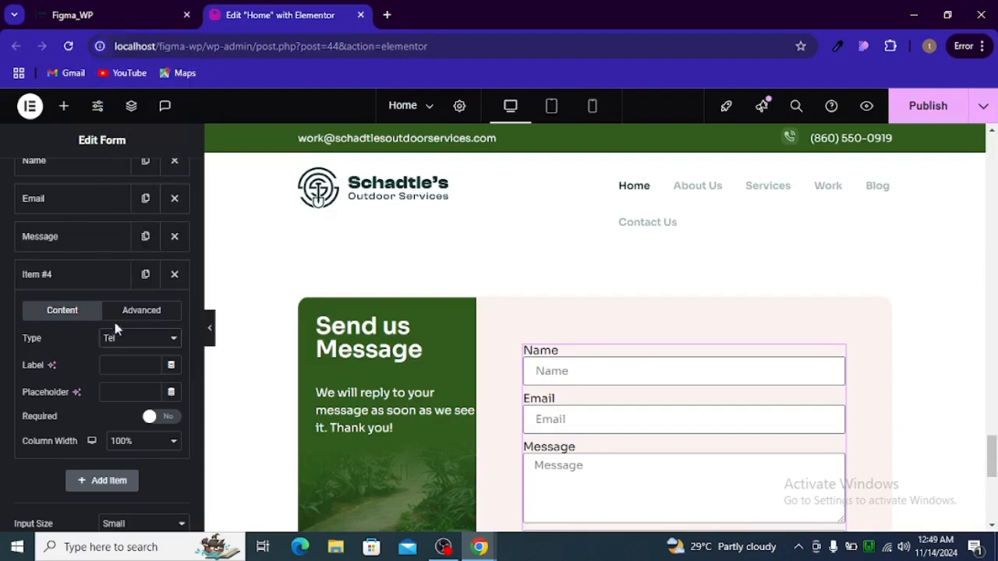
# Label the new Tel field 'Phone'
pyautogui.click(97, 286)
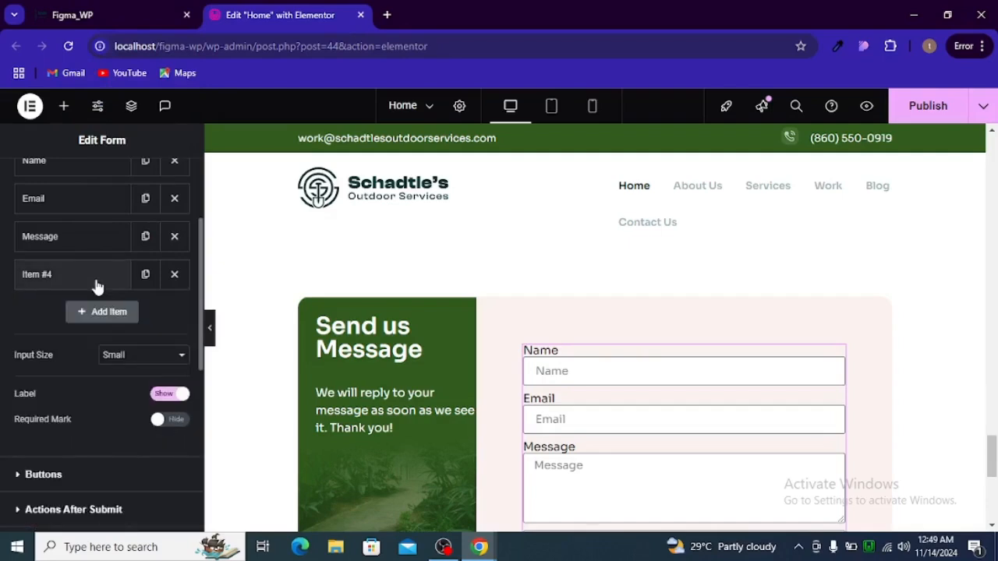
pyautogui.click(94, 285)
pyautogui.click(134, 338)
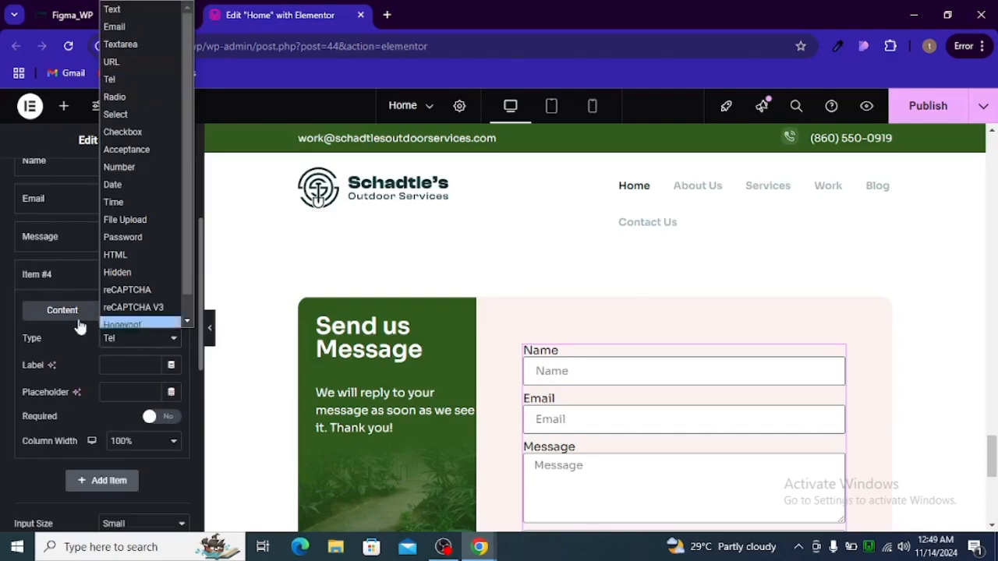
pyautogui.click(60, 286)
pyautogui.click(57, 283)
pyautogui.click(55, 282)
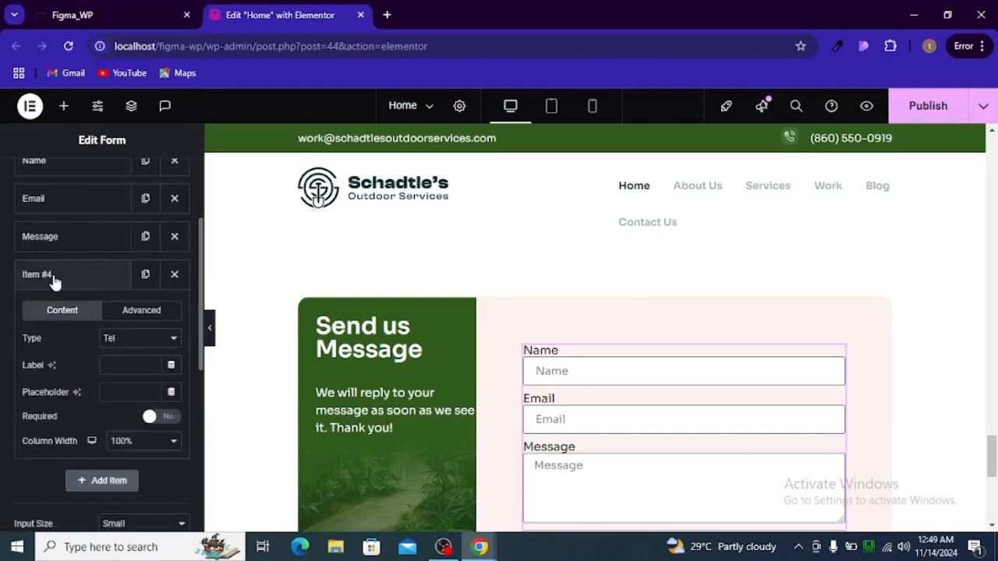
pyautogui.click(55, 283)
pyautogui.click(55, 282)
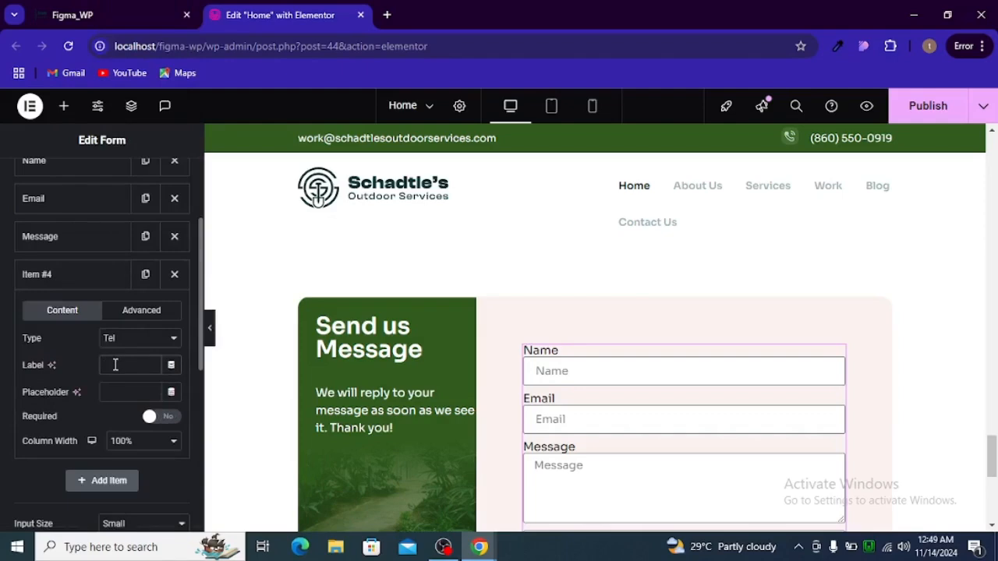
pyautogui.scroll(-2, 589, 304)
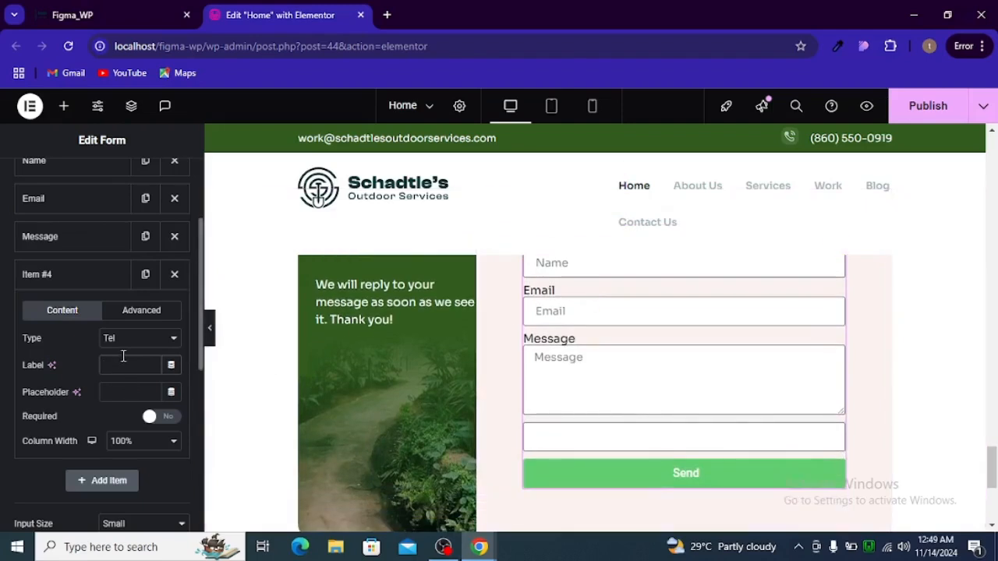
pyautogui.write('Phone')
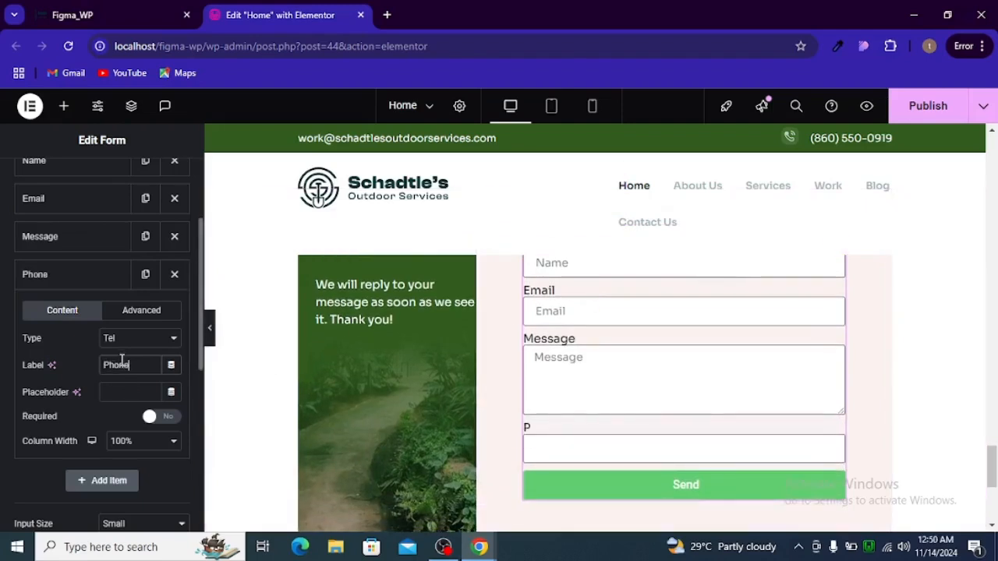
pyautogui.hotkey('alt', 'Tab')
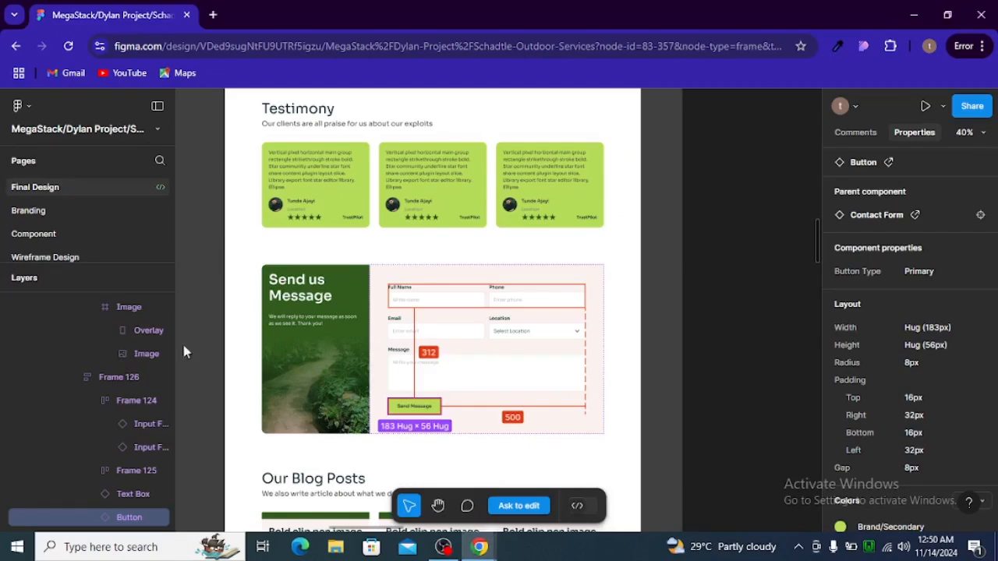
pyautogui.hotkey('alt', 'Tab')
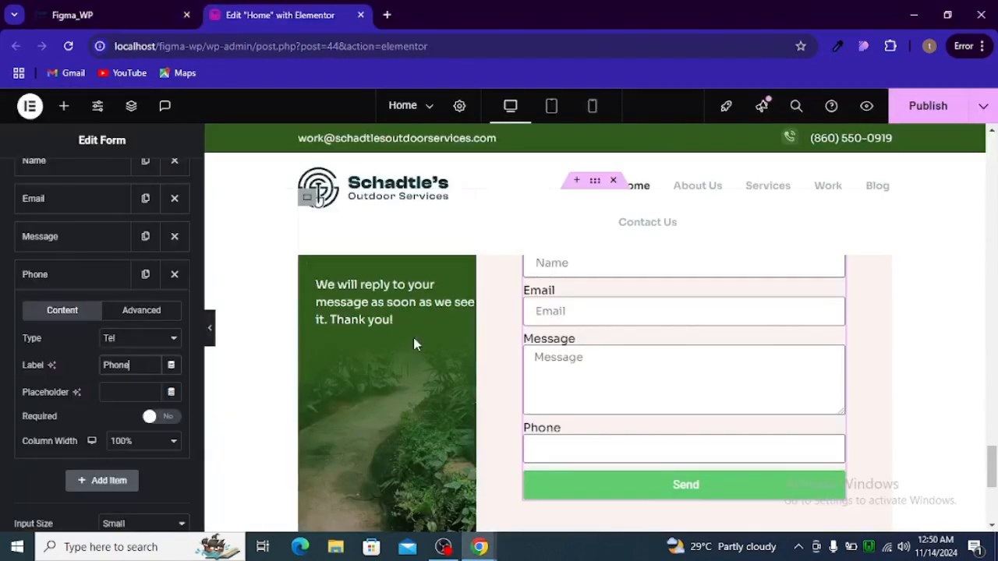
pyautogui.click(79, 287)
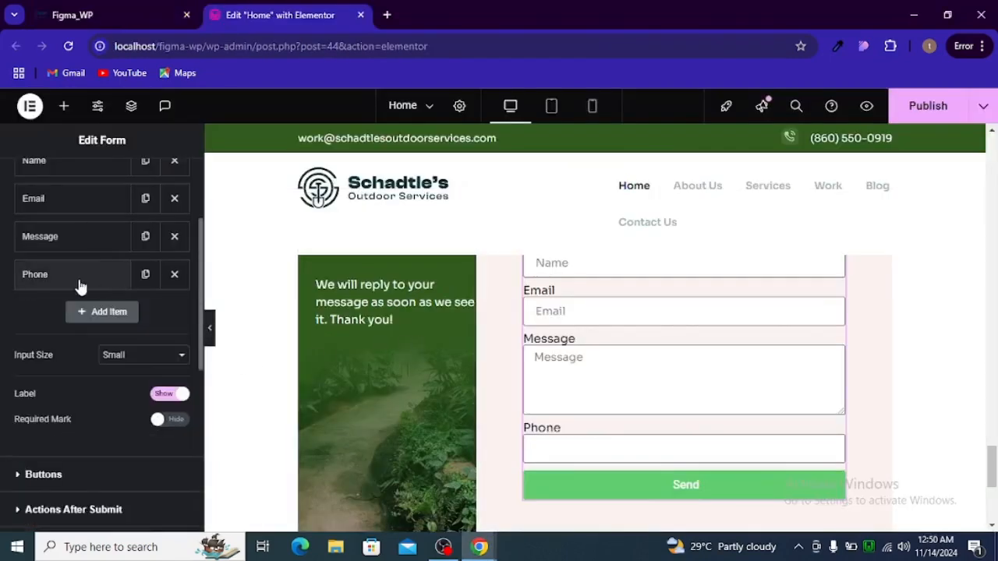
pyautogui.scroll(1, 80, 287)
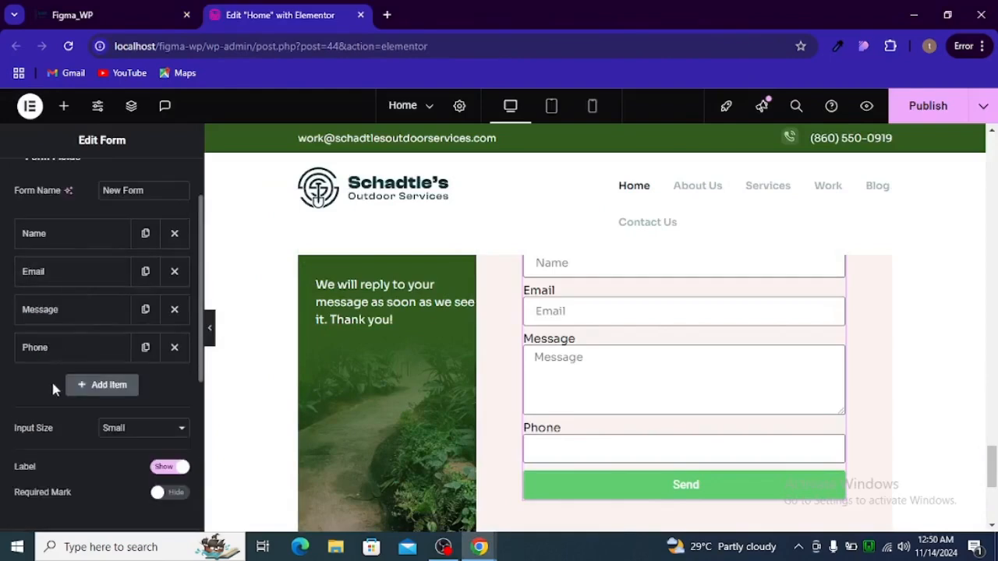
# Move Phone below Name, then duplicate the Email field and change the copy to Select
pyautogui.moveTo(62, 349); pyautogui.dragTo(61, 270)
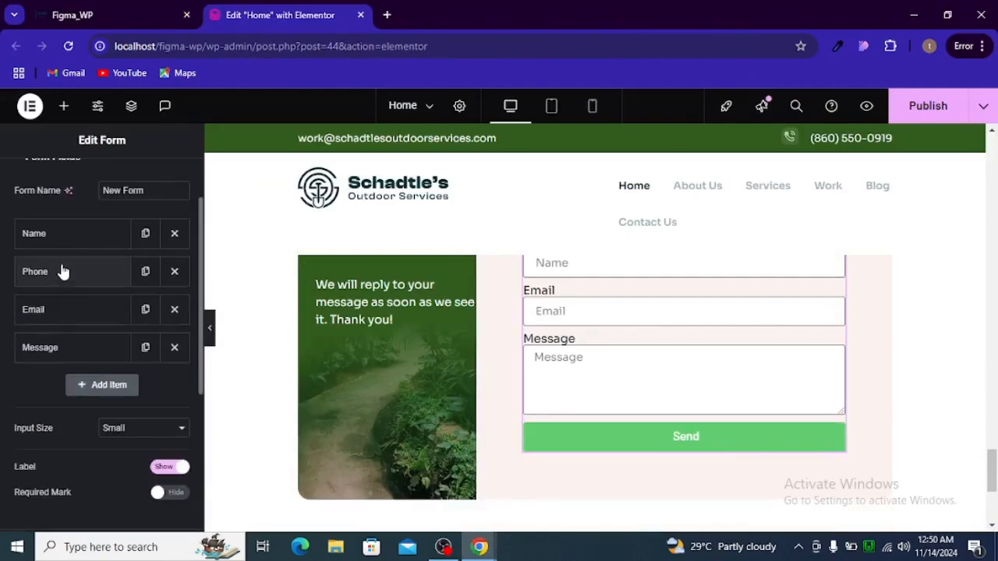
pyautogui.hotkey('alt', 'Tab')
pyautogui.hotkey('alt', 'Tab')
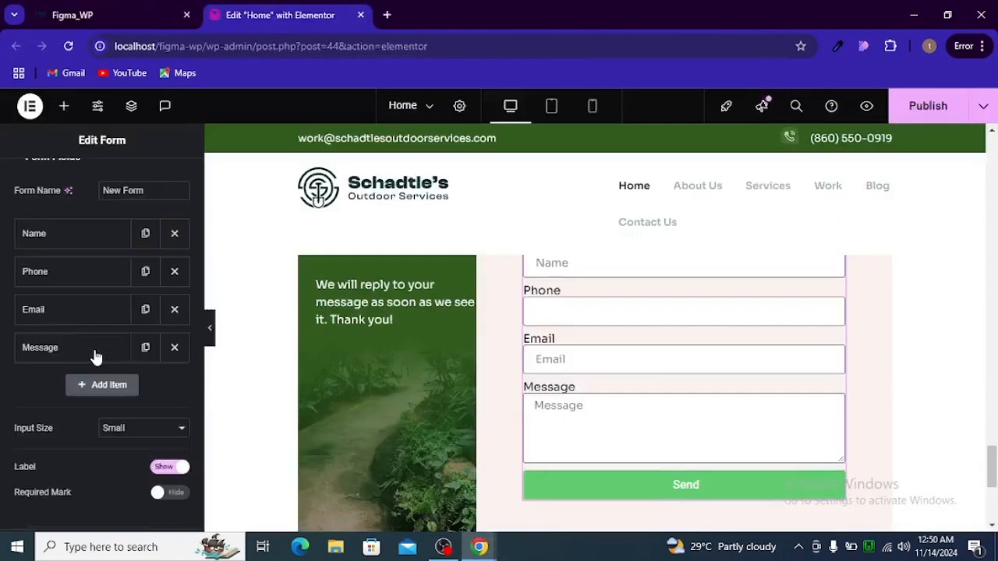
pyautogui.click(145, 310)
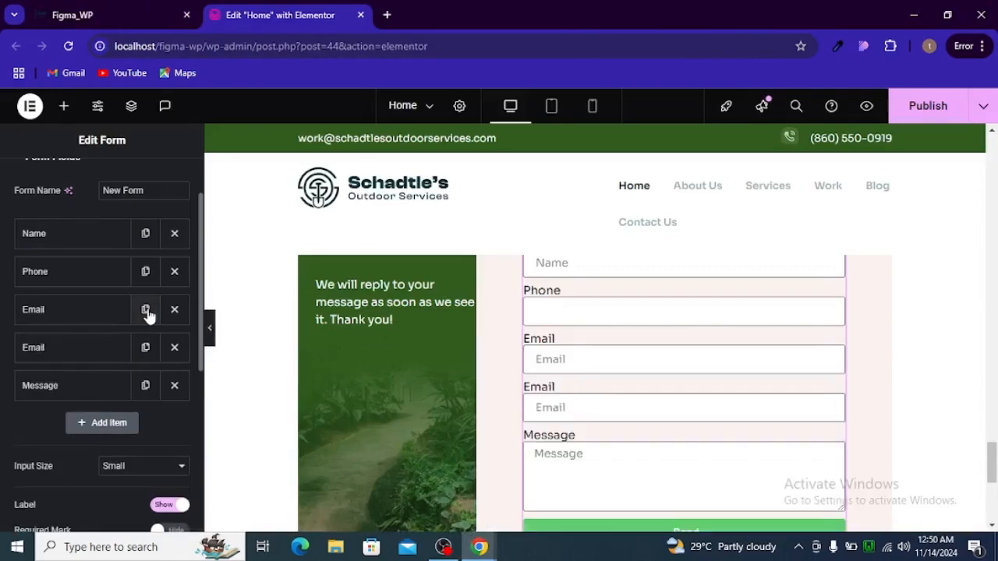
pyautogui.click(92, 352)
pyautogui.scroll(-1, 100, 353)
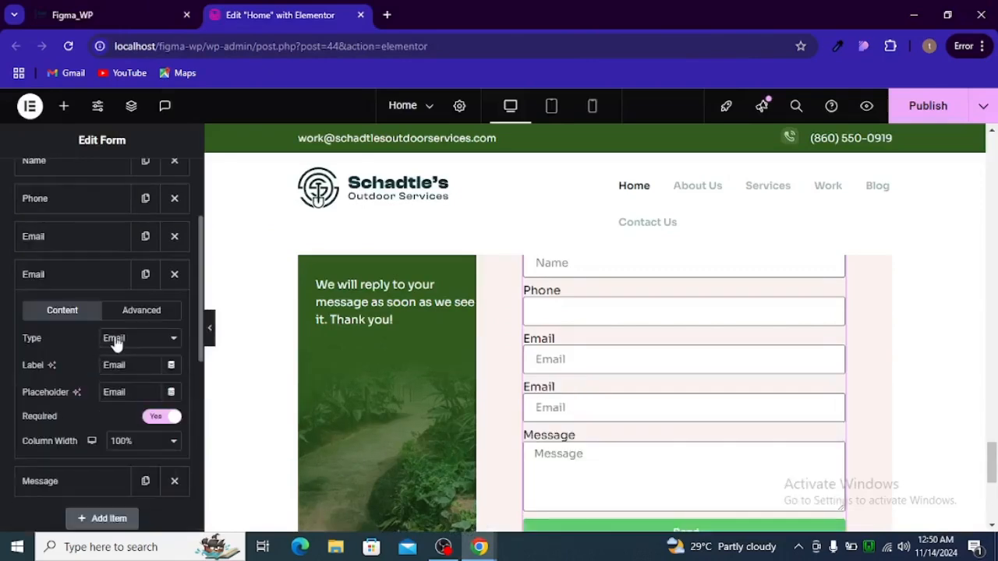
pyautogui.click(114, 339)
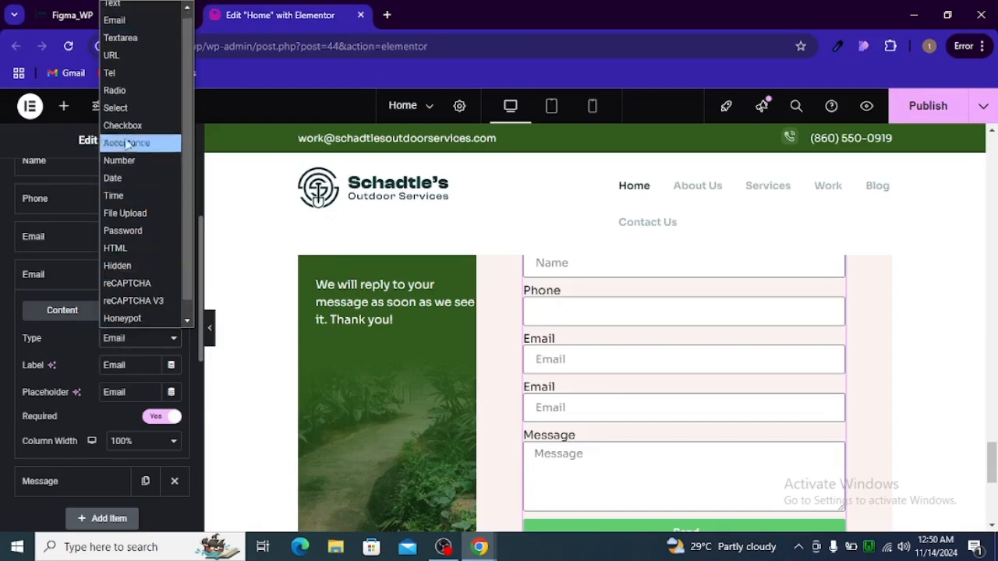
pyautogui.click(129, 114)
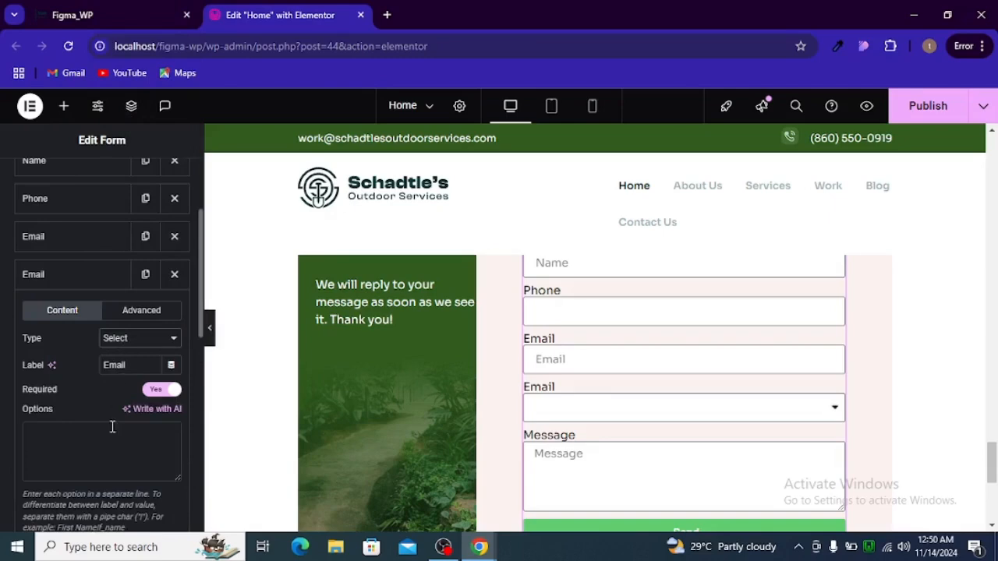
pyautogui.scroll(-1, 112, 429)
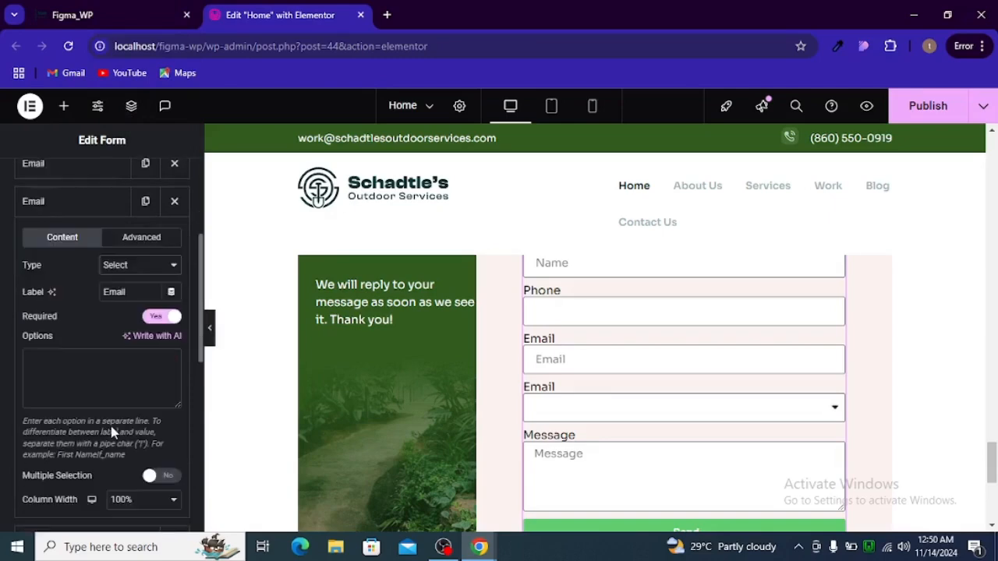
# Rename the duplicated dropdown field's label to 'Location'
pyautogui.doubleClick(122, 299)
pyautogui.write('Locatoin')
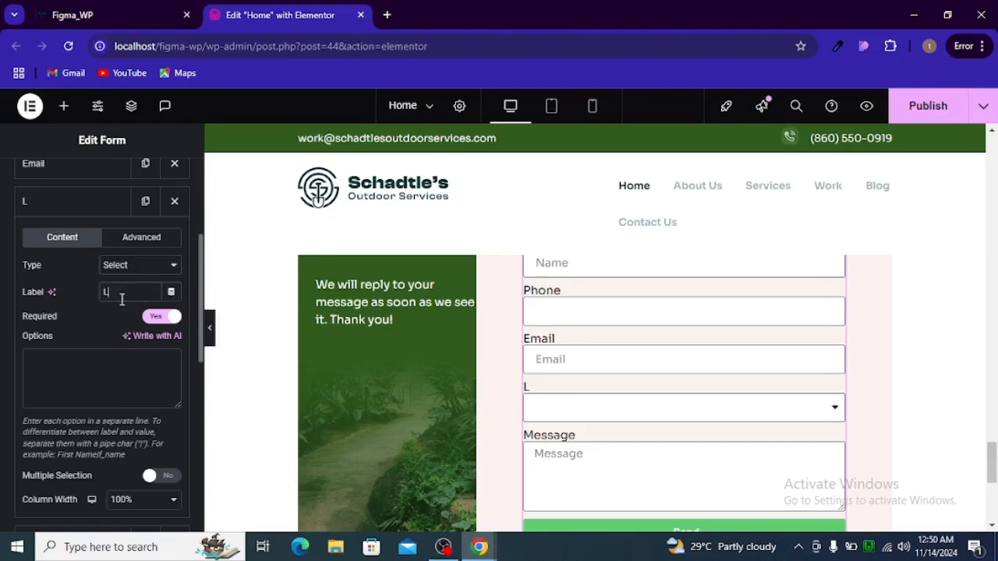
pyautogui.press('BackSpace')
pyautogui.press('BackSpace')
pyautogui.press('BackSpace')
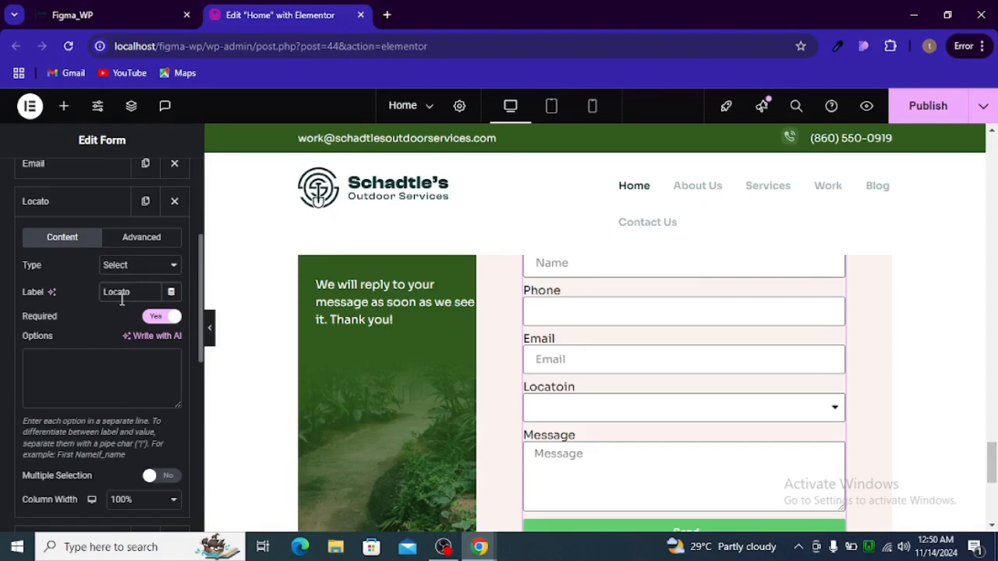
pyautogui.write('ion')
# Enter the dropdown options Select Location, Lagos|lagos, Ogun|ogun and Abuja|abuja
pyautogui.click(118, 348)
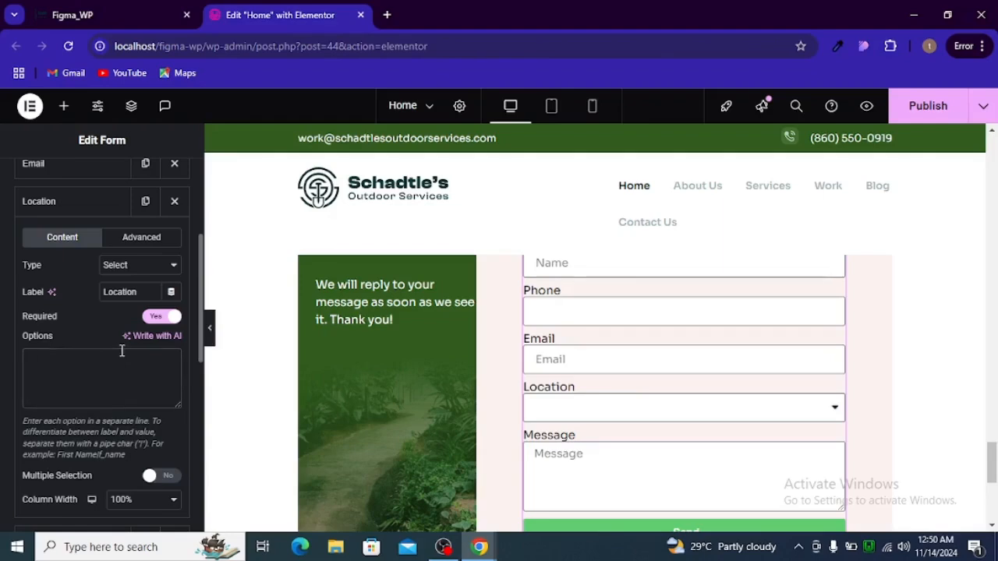
pyautogui.hotkey('ctrl', '1')
pyautogui.hotkey('ctrl', '2')
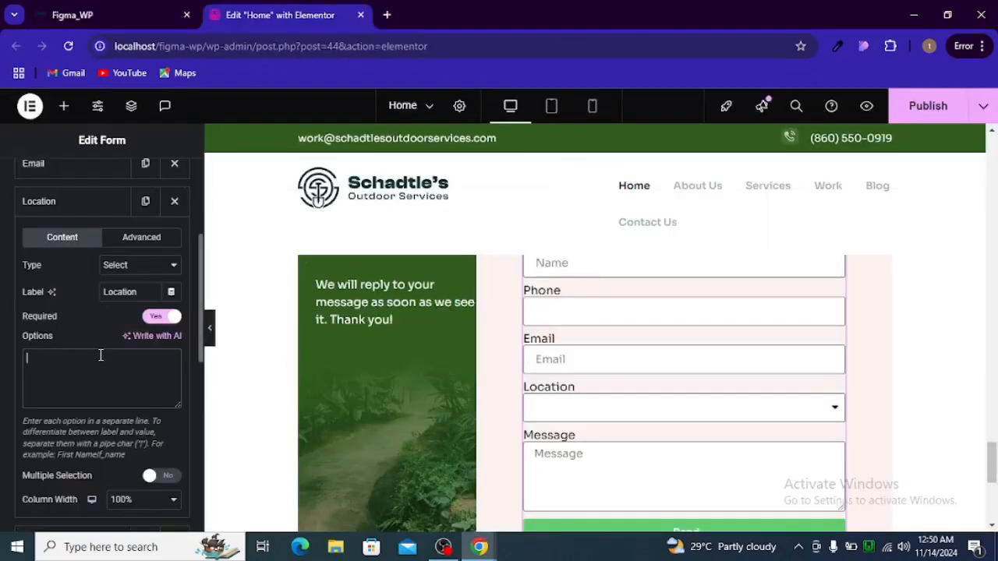
pyautogui.write('Select Loc')
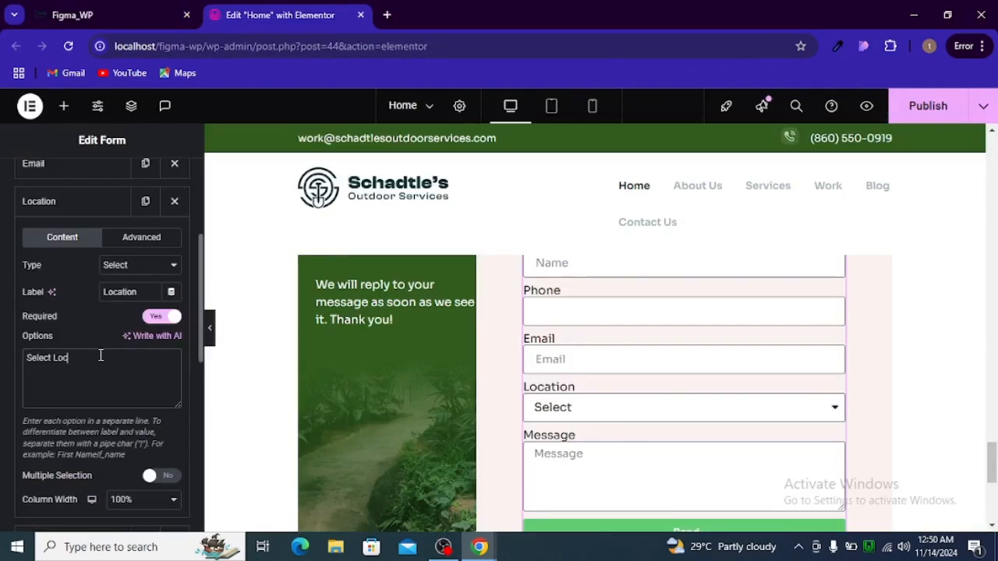
pyautogui.hotkey('ctrl', 'shift', 'Tab')
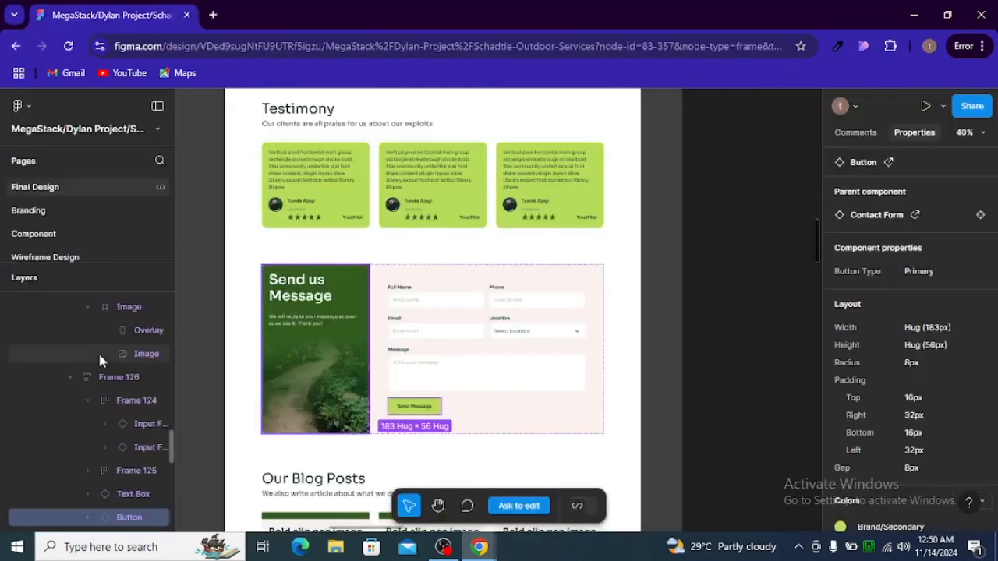
pyautogui.hotkey('ctrl', 'Tab')
pyautogui.write('ation')
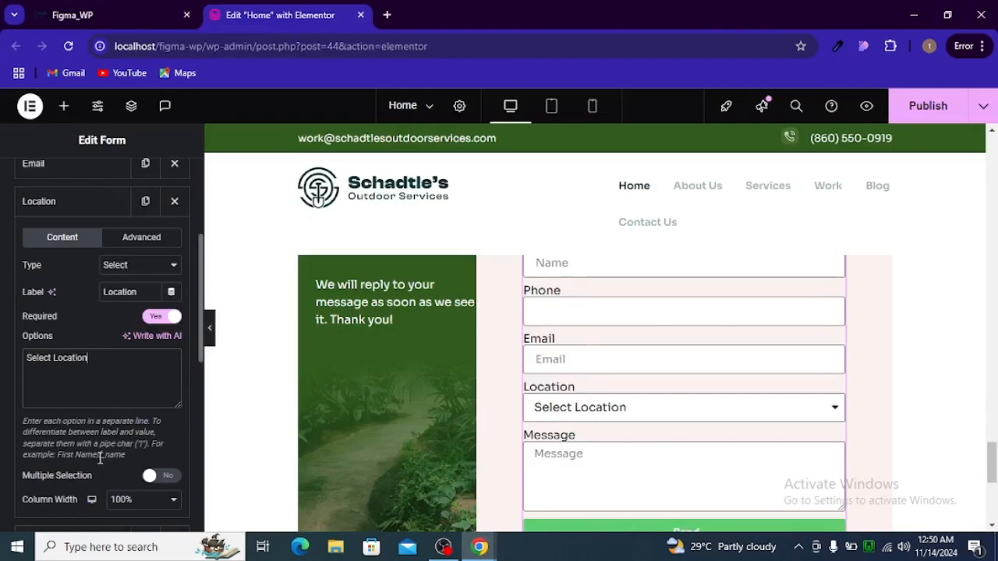
pyautogui.write('L')
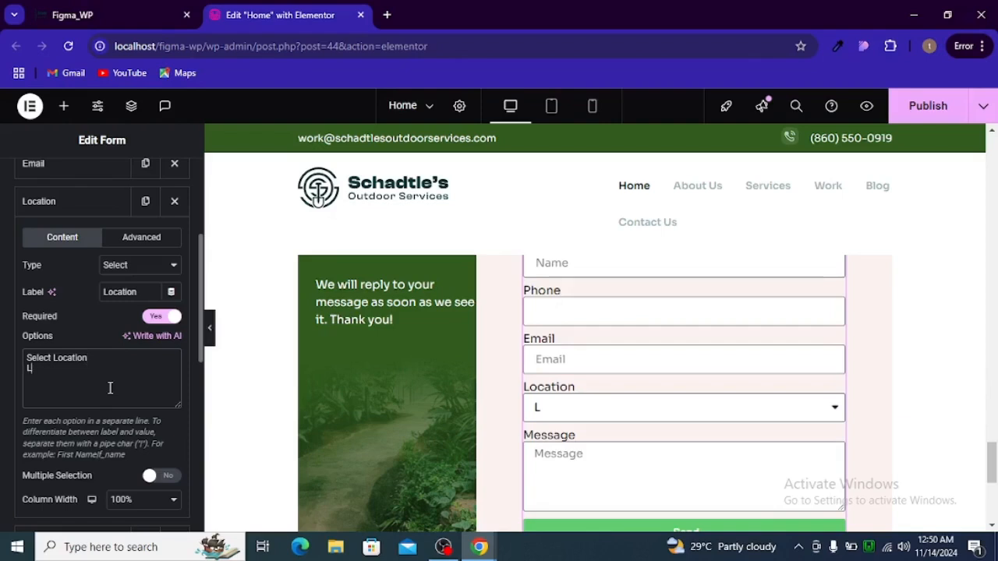
pyautogui.write('agos|')
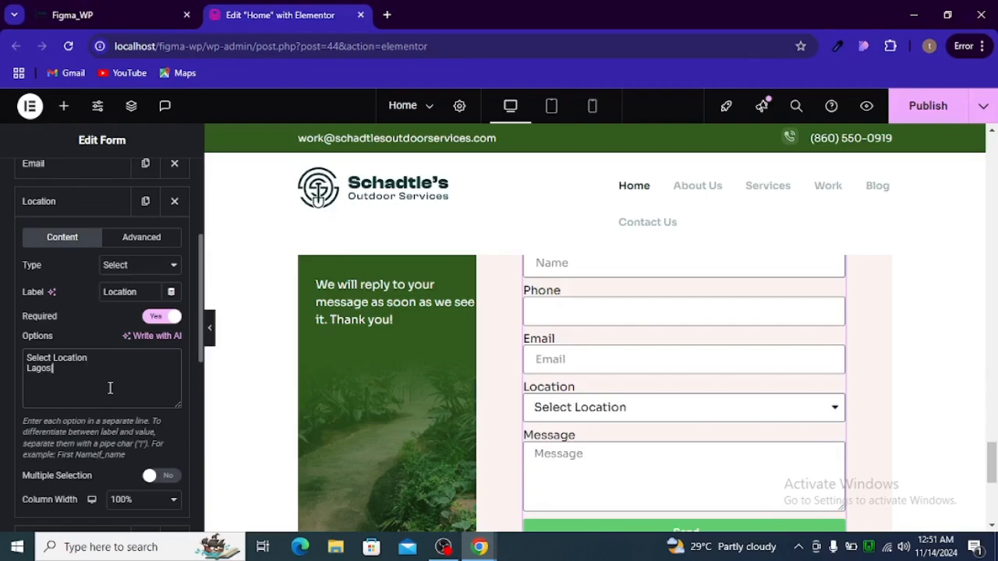
pyautogui.write('la')
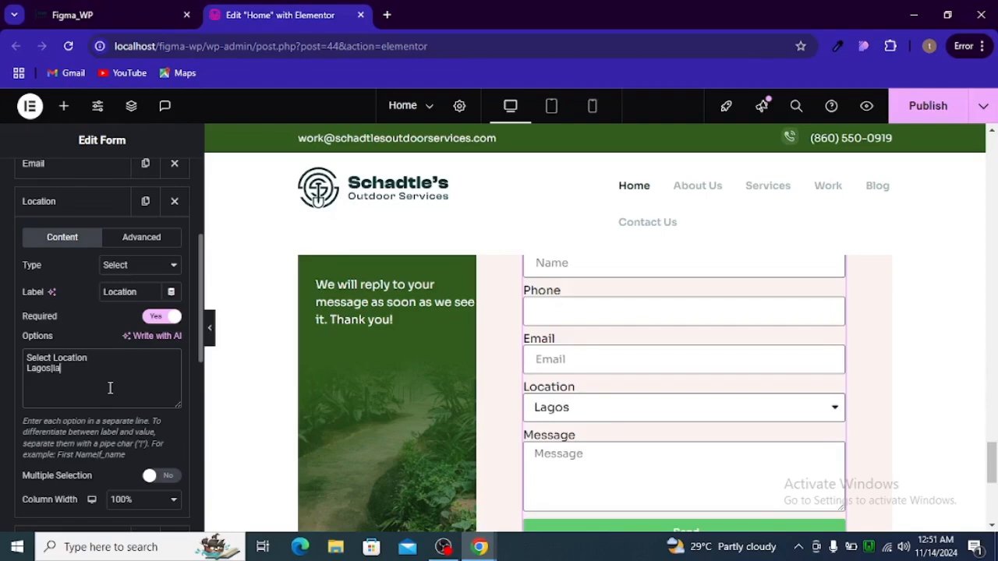
pyautogui.write('gos ')
pyautogui.write('Ogun')
pyautogui.write('|ogun')
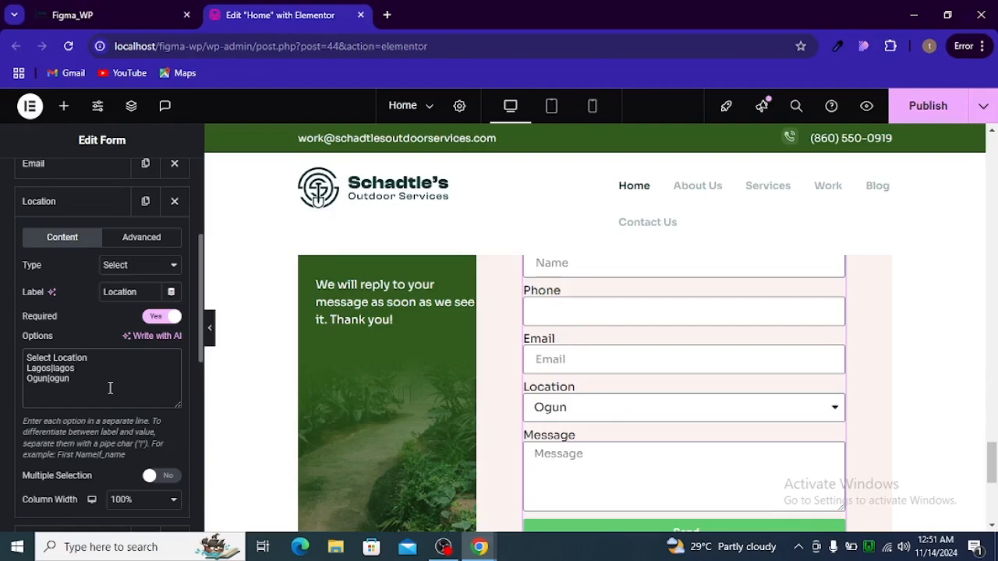
pyautogui.press('Return')
pyautogui.write('Abuja')
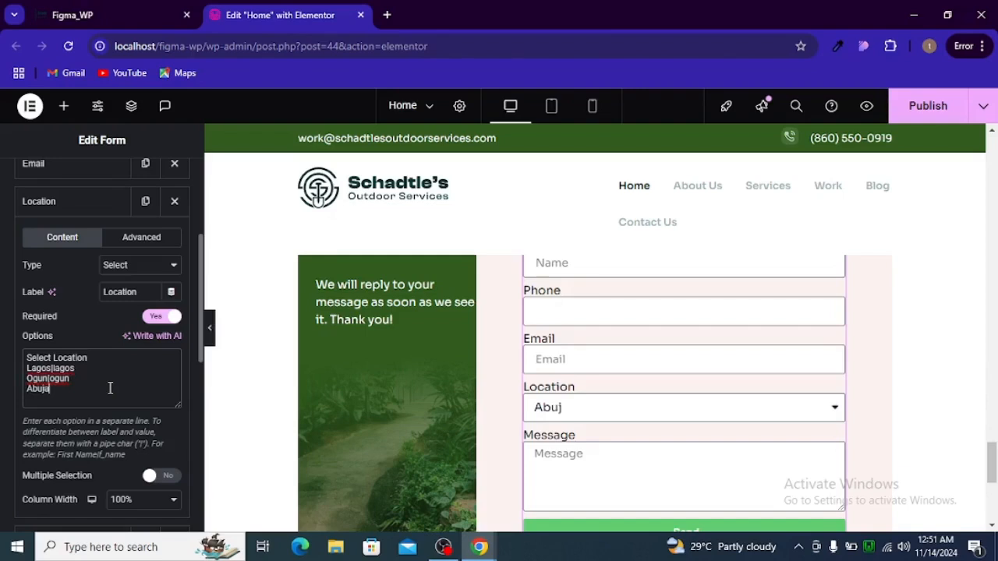
pyautogui.write('|abuja')
pyautogui.press('BackSpace')
pyautogui.press('BackSpace')
pyautogui.press('BackSpace')
pyautogui.press('BackSpace')
# Check that the Location dropdown offers Select Location, Lagos, Ogun and Abuja, leaving Select Location chosen
pyautogui.click(595, 406)
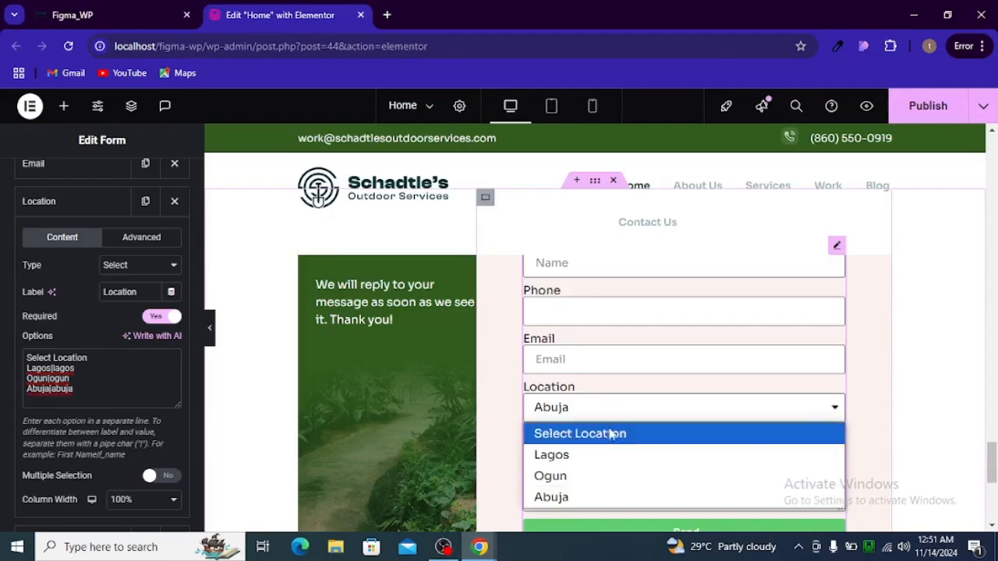
pyautogui.click(611, 434)
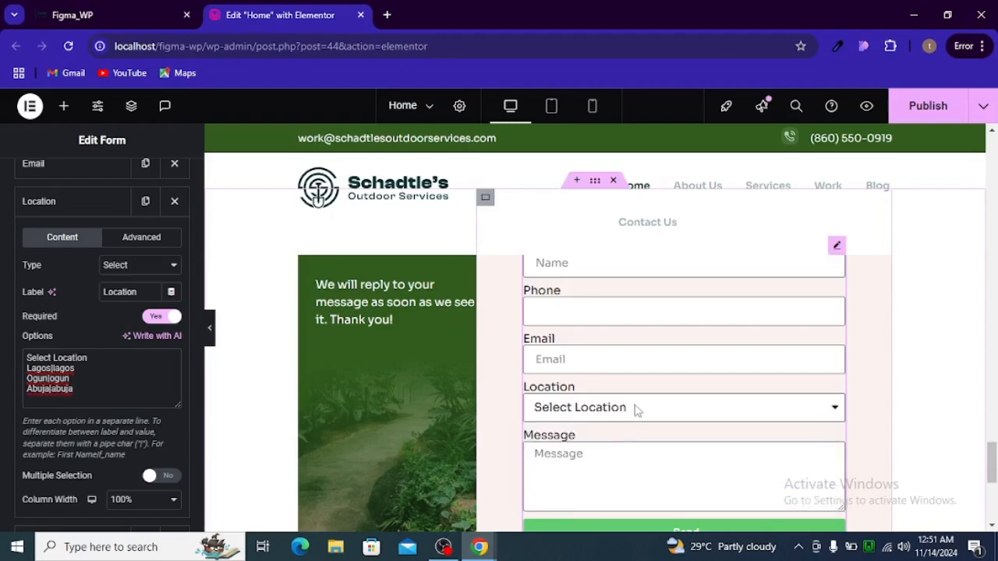
pyautogui.click(636, 409)
pyautogui.click(635, 409)
pyautogui.scroll(-1, 536, 341)
pyautogui.scroll(-2, 536, 341)
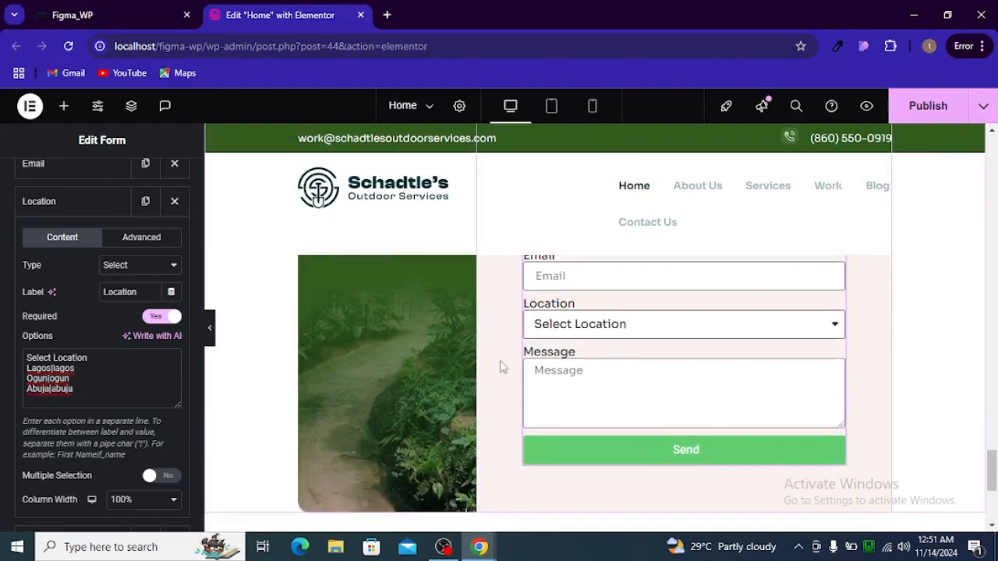
pyautogui.scroll(4, 476, 380)
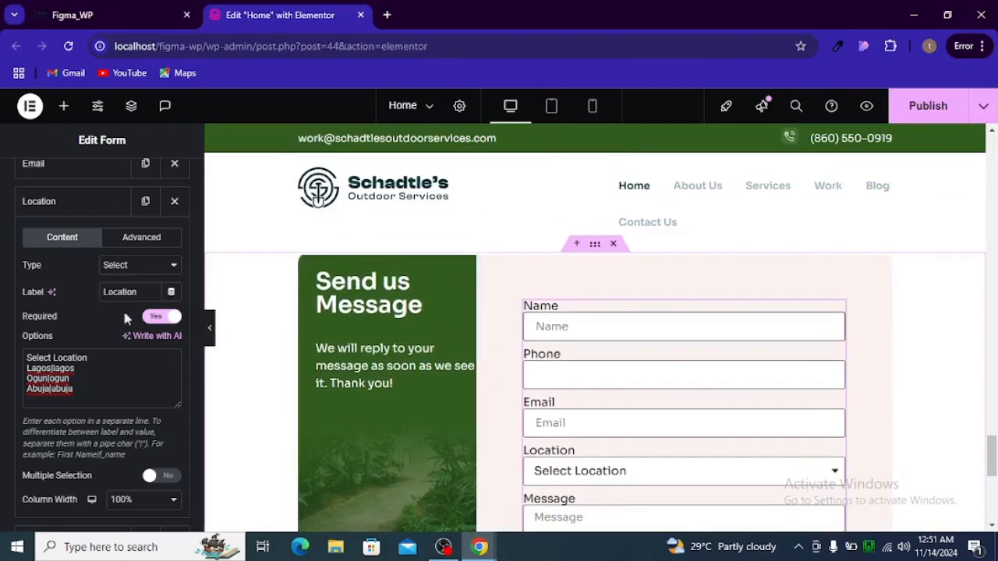
pyautogui.scroll(3, 89, 301)
pyautogui.hotkey('alt', 'Tab')
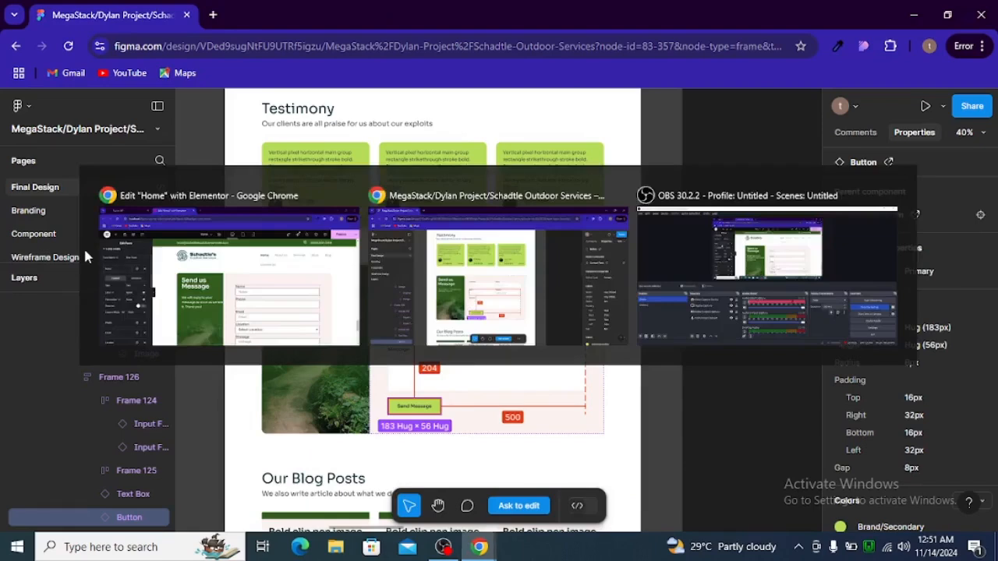
pyautogui.hotkey('alt', 'Tab')
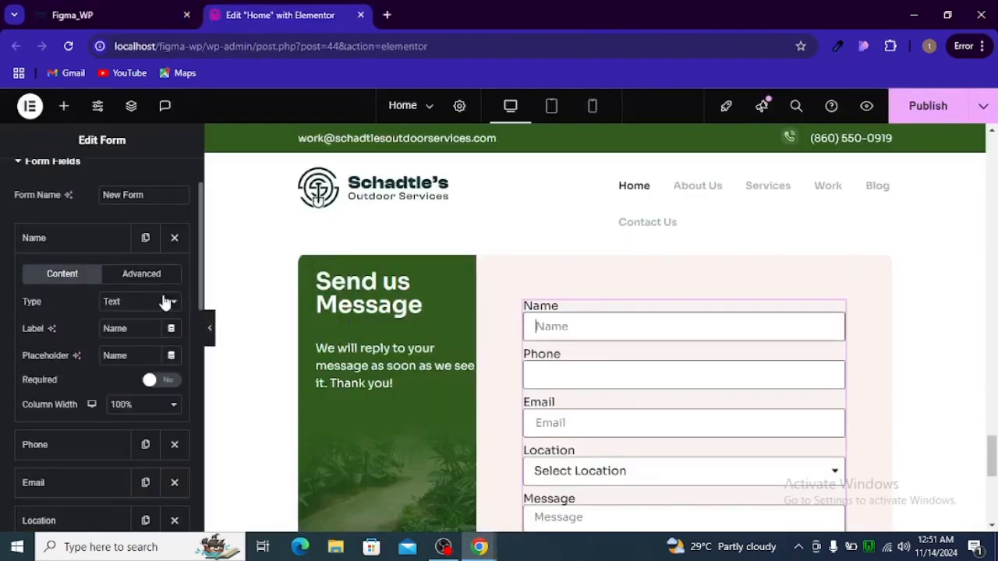
# Change the name field's label to 'Full Name'
pyautogui.doubleClick(115, 328)
pyautogui.write('Fu')
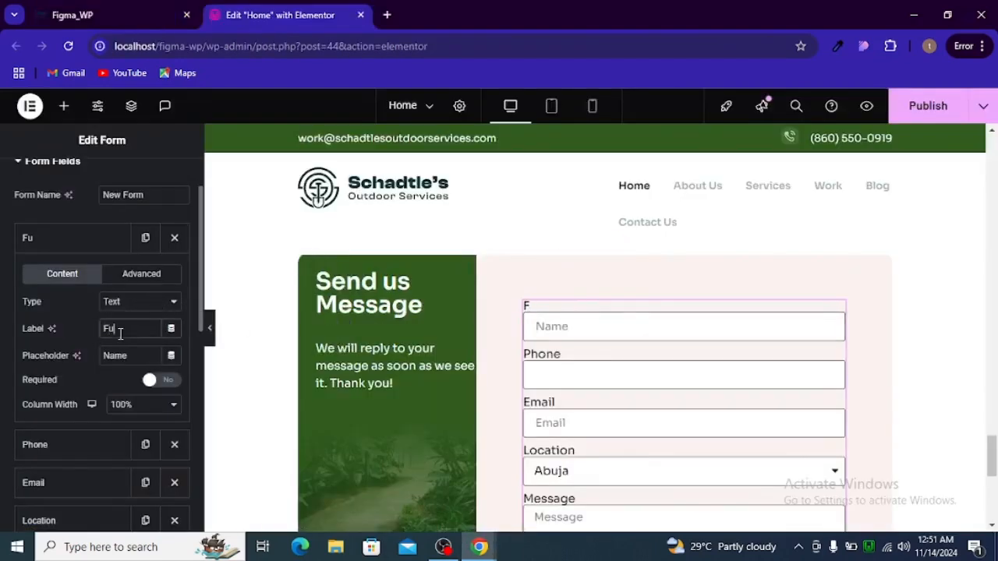
pyautogui.write('ll')
pyautogui.hotkey('alt', 'Tab')
pyautogui.hotkey('alt', 'Tab')
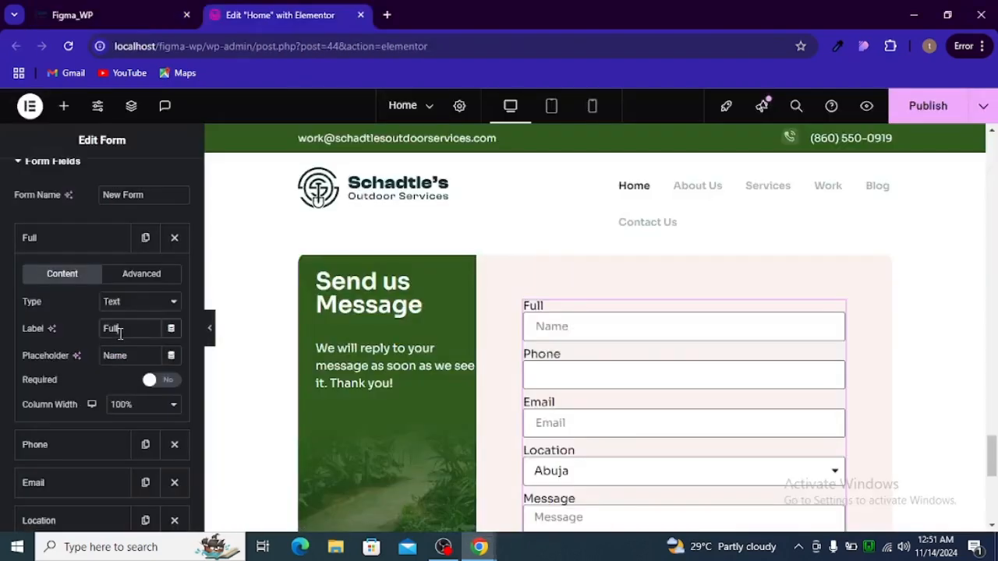
pyautogui.write('name')
pyautogui.hotkey('ctrl', 'shift', 'Tab')
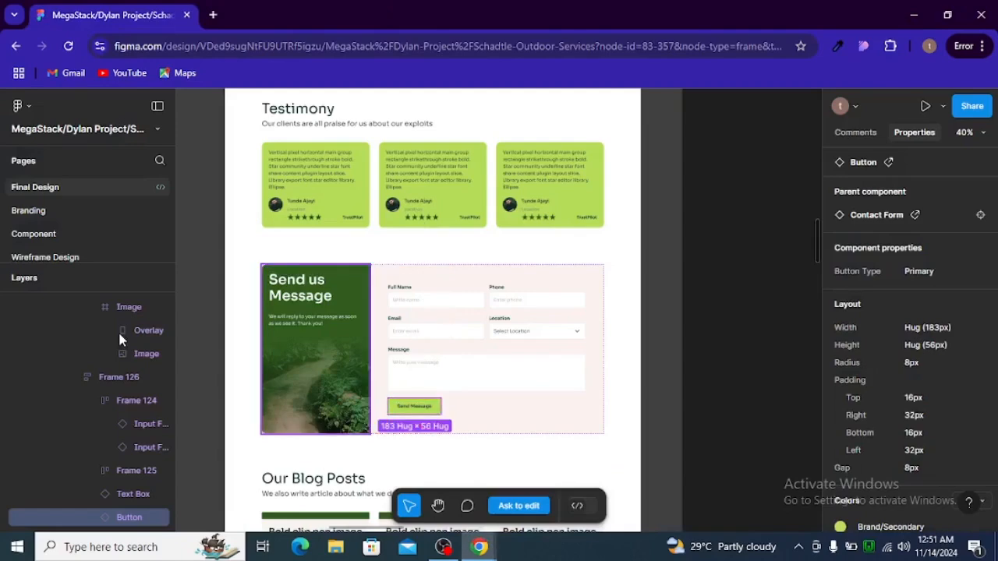
pyautogui.hotkey('ctrl', 'Tab')
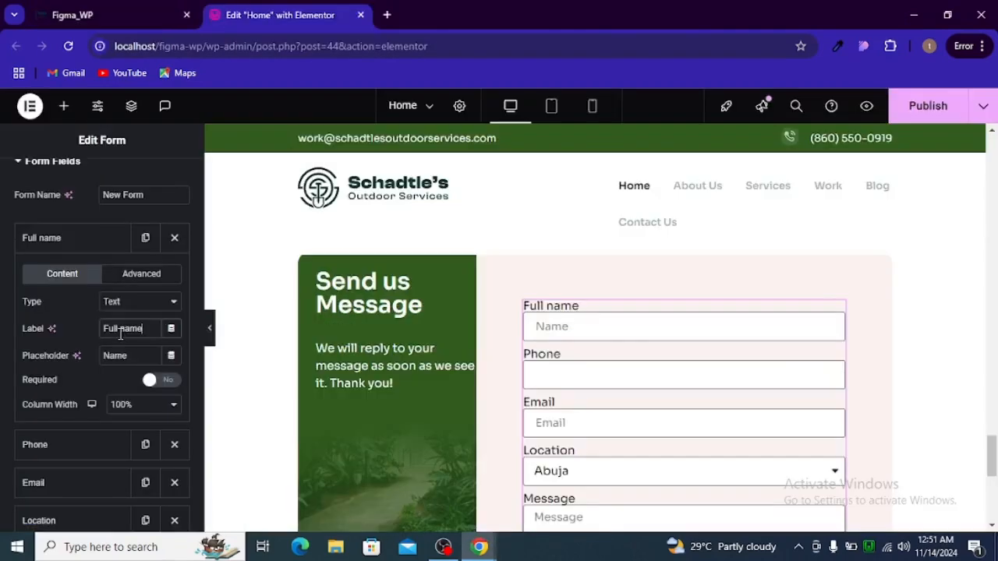
pyautogui.doubleClick(125, 330)
pyautogui.write('Name')
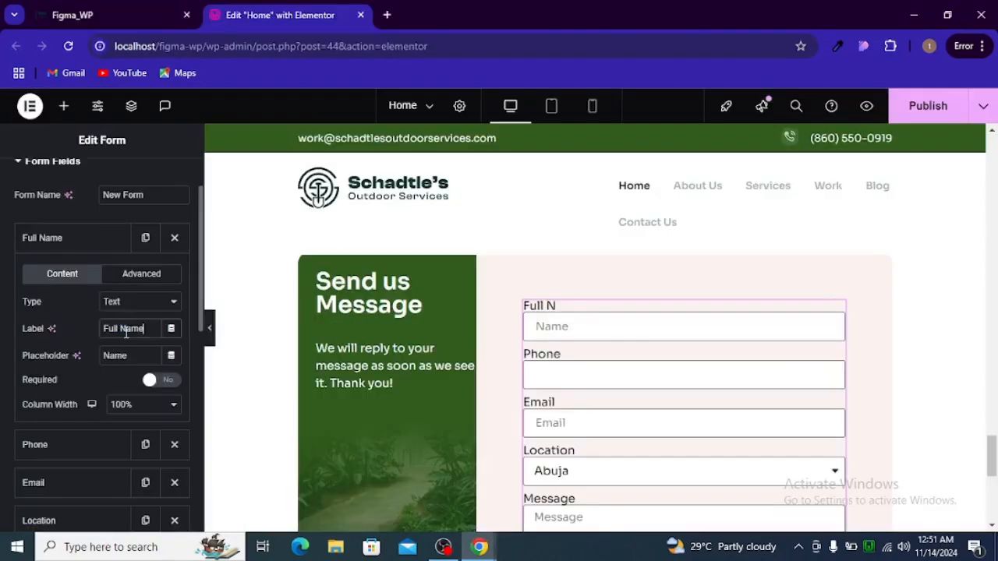
# Set the Full Name field's placeholder to 'Write name'
pyautogui.doubleClick(117, 356)
pyautogui.write('w')
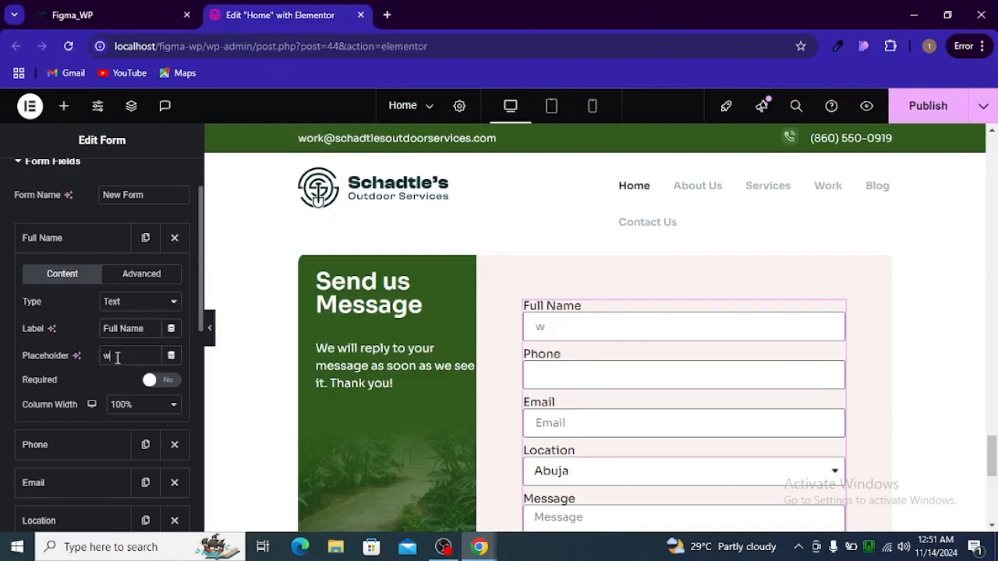
pyautogui.write('rite')
pyautogui.hotkey('ctrl', 'shift', 'Tab')
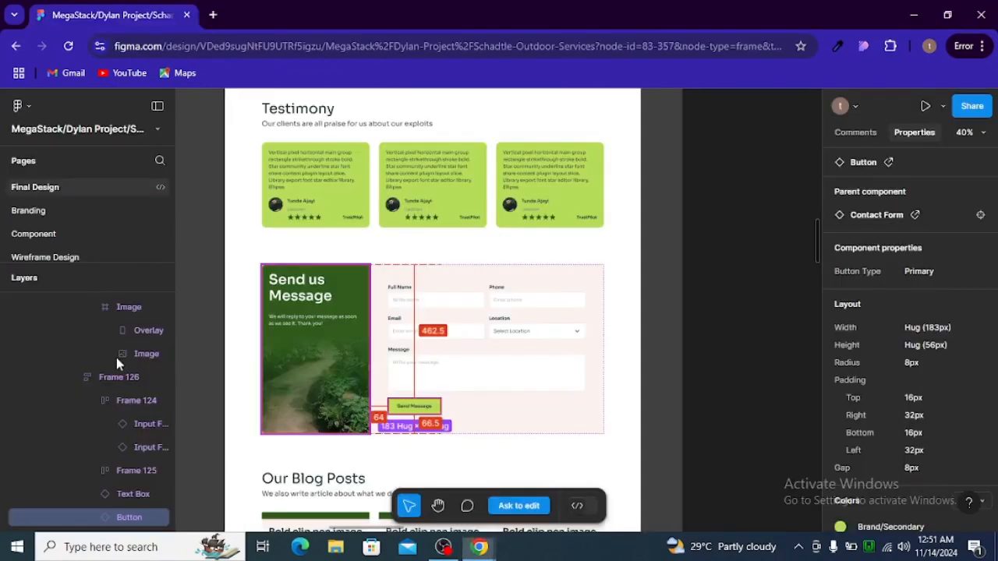
pyautogui.hotkey('ctrl', 'Tab')
pyautogui.write('nam')
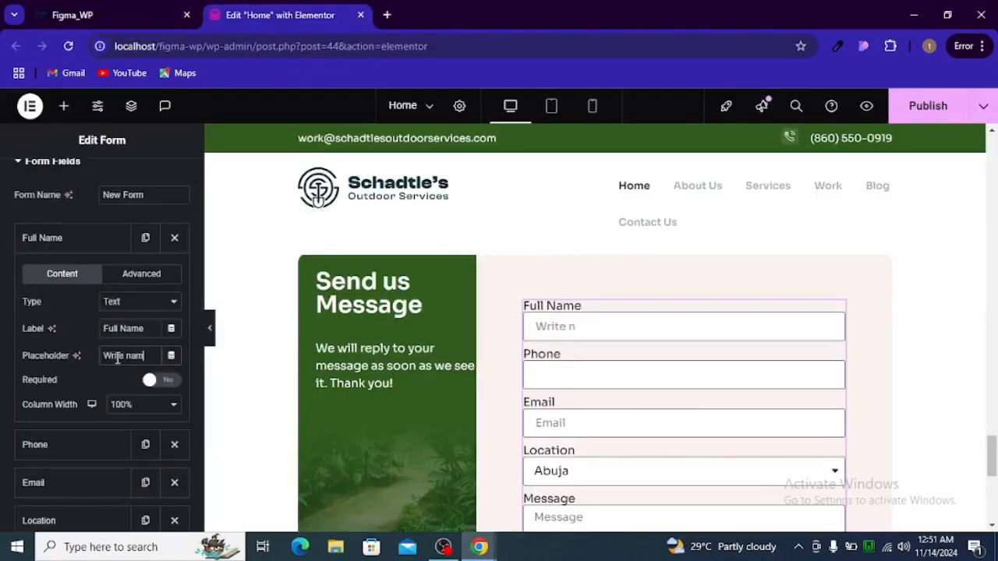
pyautogui.write('e')
pyautogui.hotkey('ctrl', 'shift', 'Tab')
pyautogui.hotkey('ctrl', 'Tab')
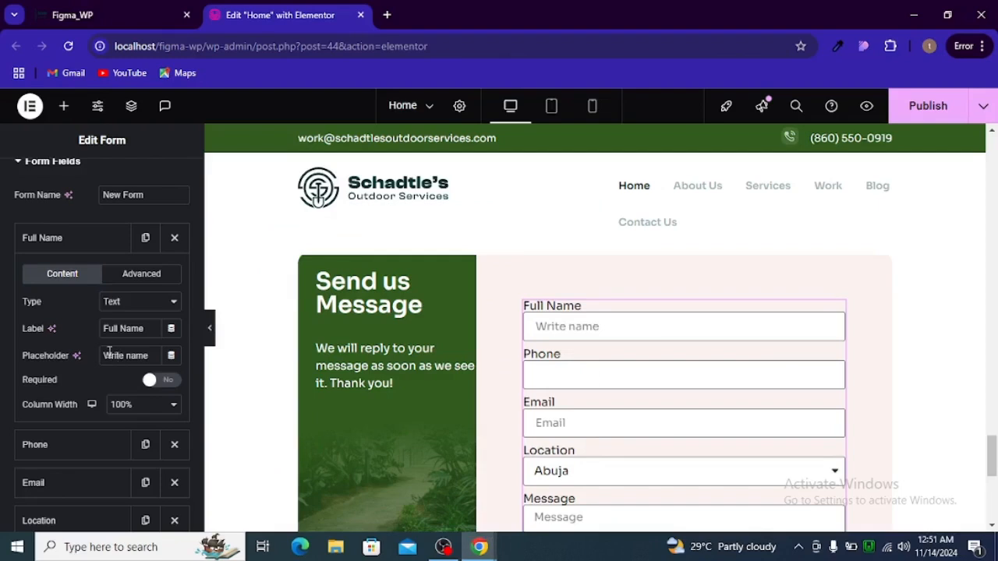
pyautogui.click(71, 243)
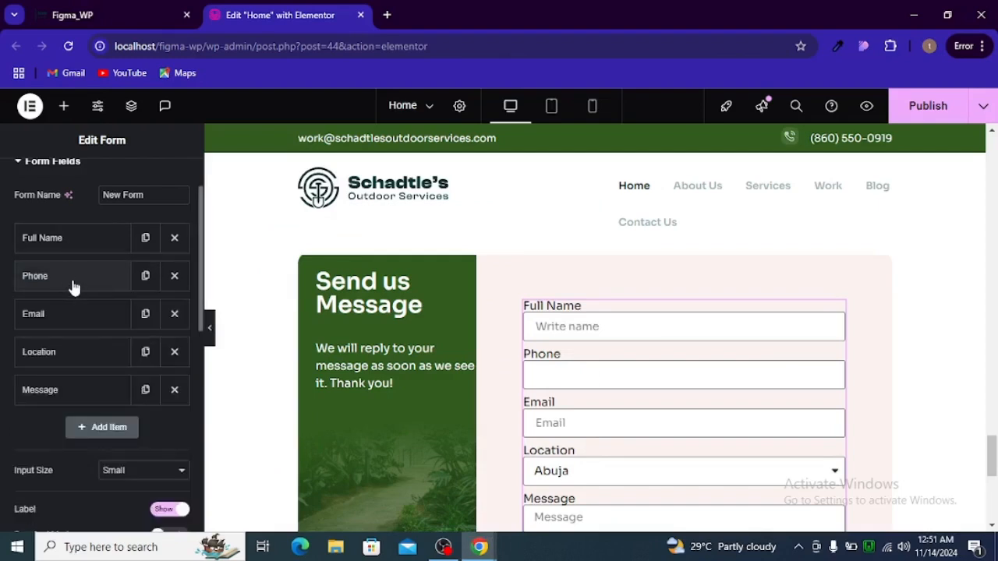
# Relabel the Phone field 'Enter phone'
pyautogui.click(72, 282)
pyautogui.doubleClick(117, 370)
pyautogui.write('E')
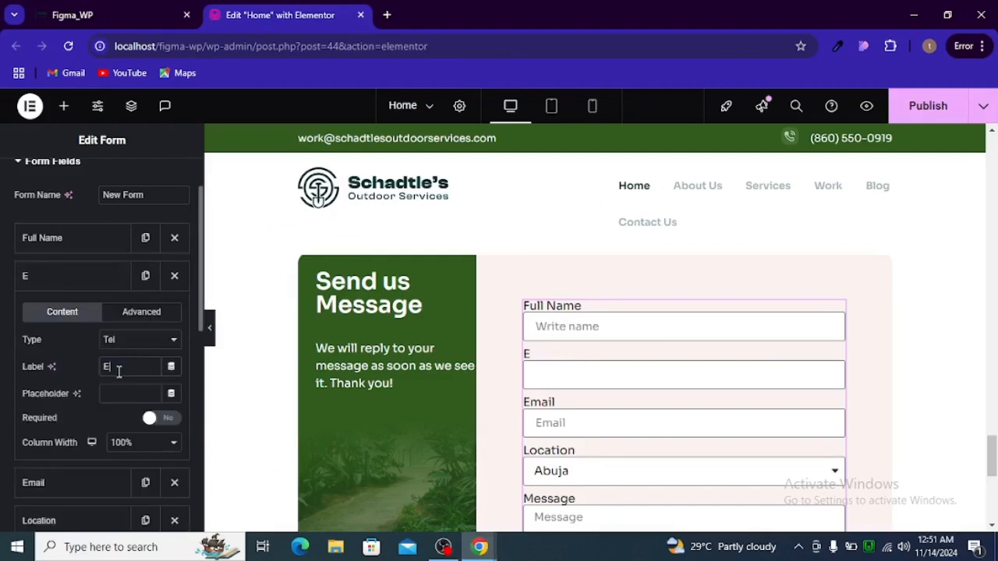
pyautogui.write('nter pho')
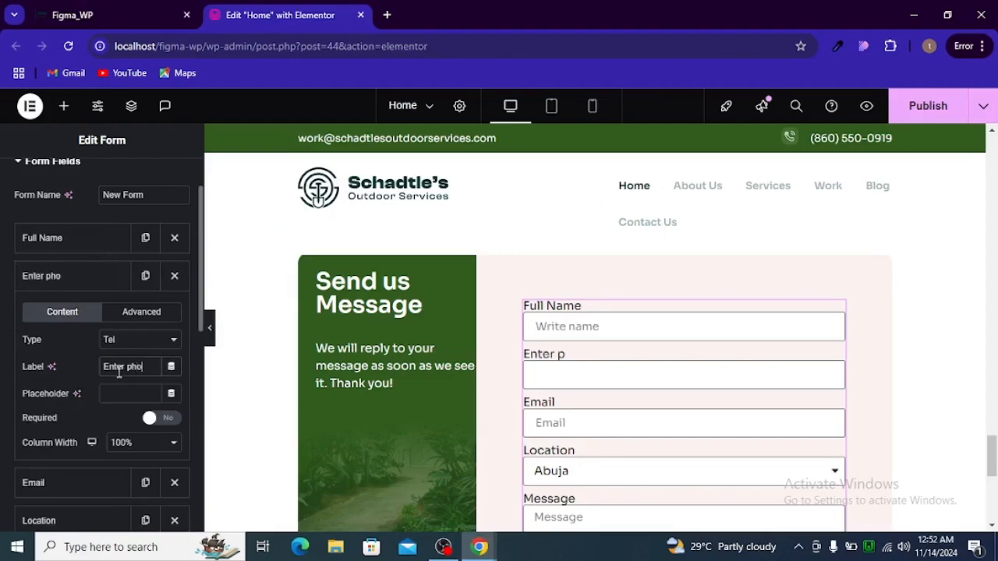
pyautogui.write('ne')
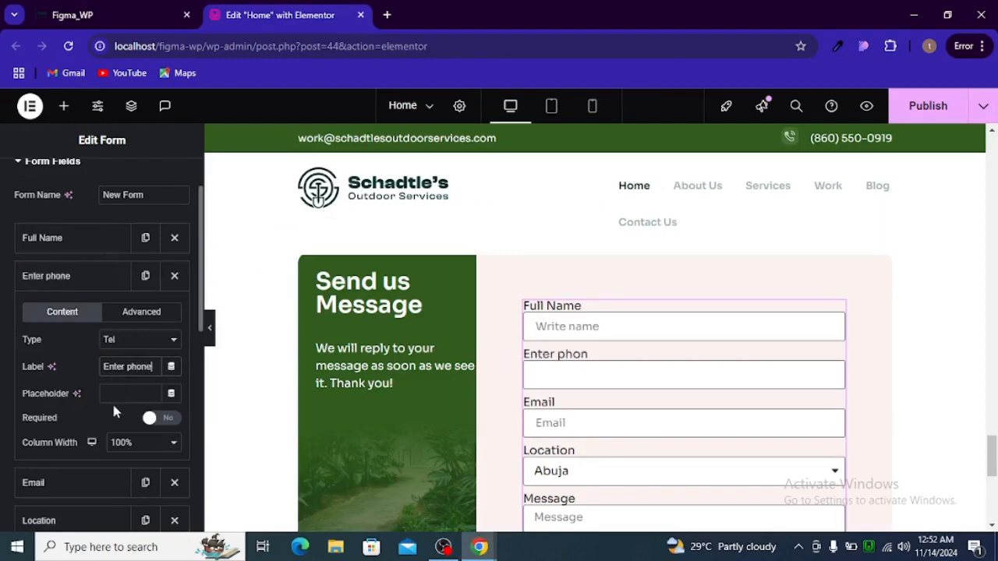
pyautogui.click(90, 293)
pyautogui.hotkey('alt', 'Tab')
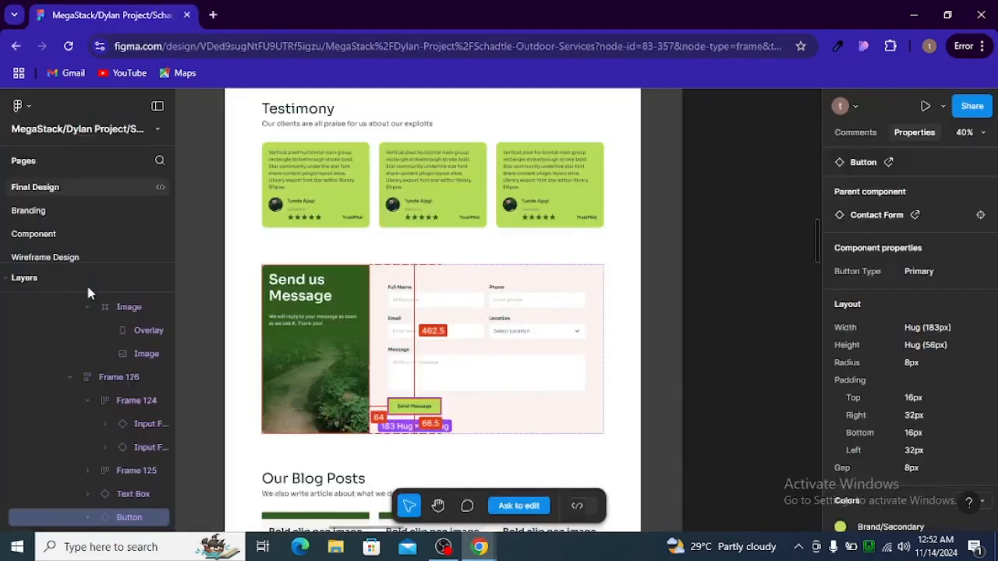
pyautogui.hotkey('alt', 'Tab')
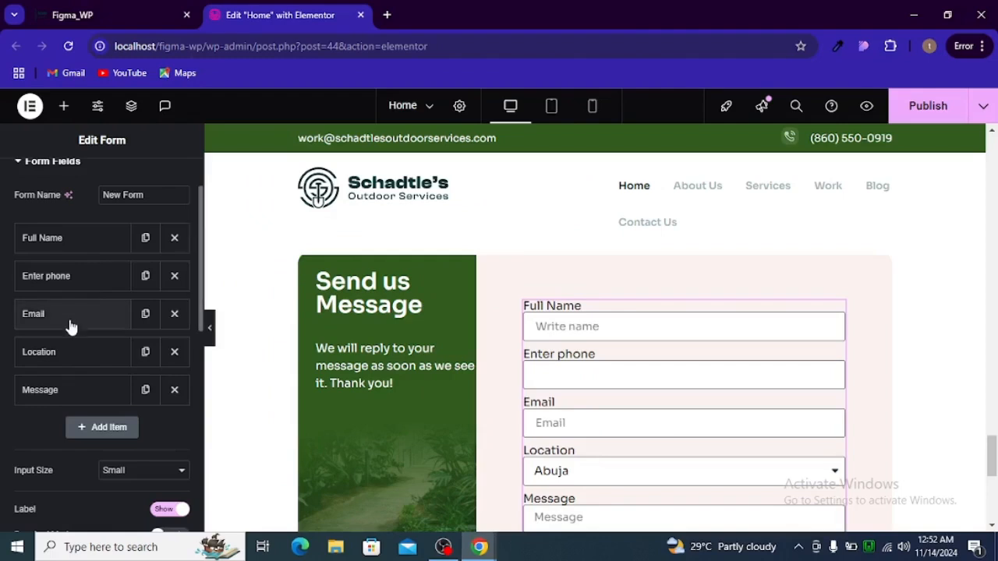
# Give the Email field the placeholder 'Enter email'
pyautogui.click(71, 321)
pyautogui.click(132, 407)
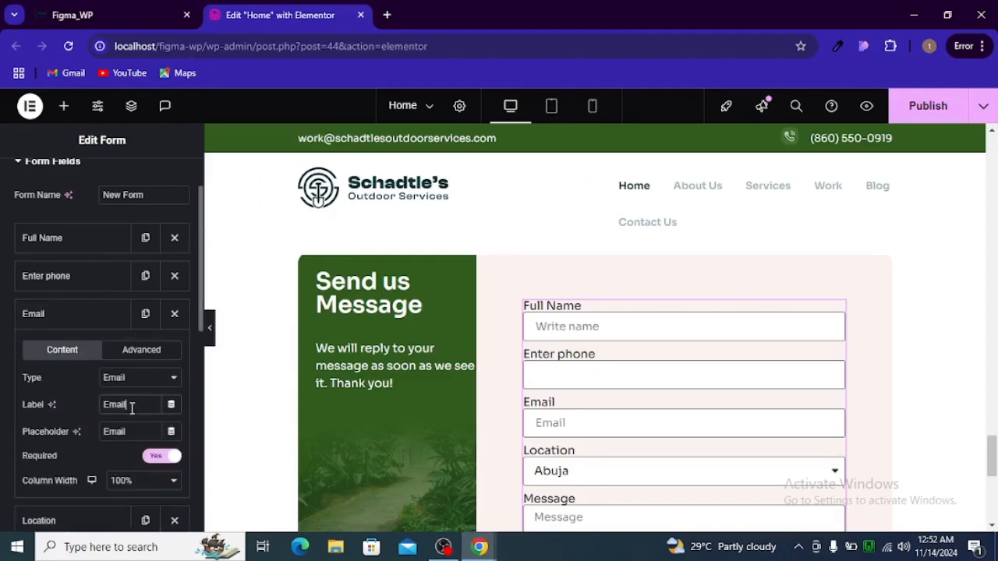
pyautogui.doubleClick(123, 428)
pyautogui.write('Enter email')
pyautogui.hotkey('alt', 'Tab')
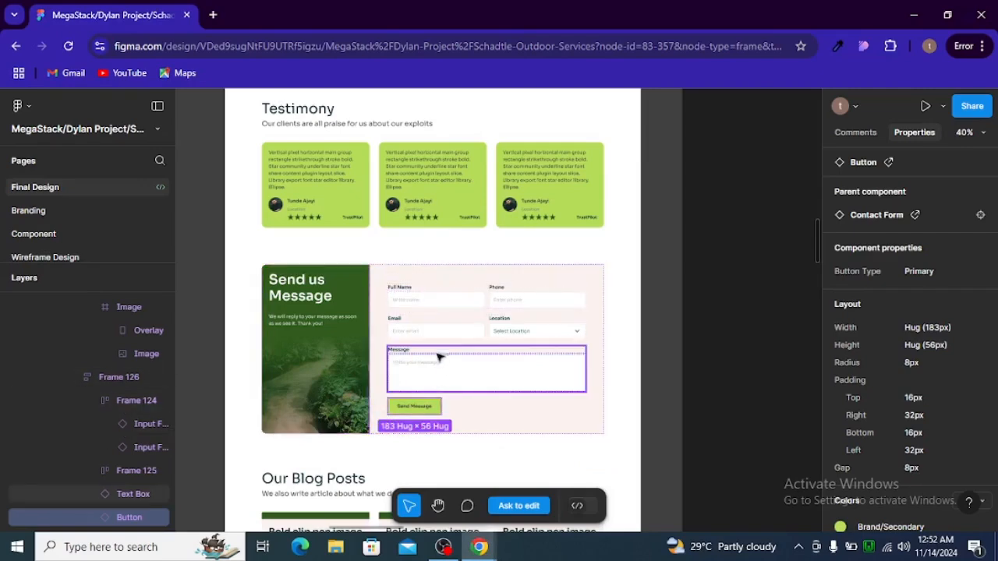
pyautogui.hotkey('alt', 'Tab')
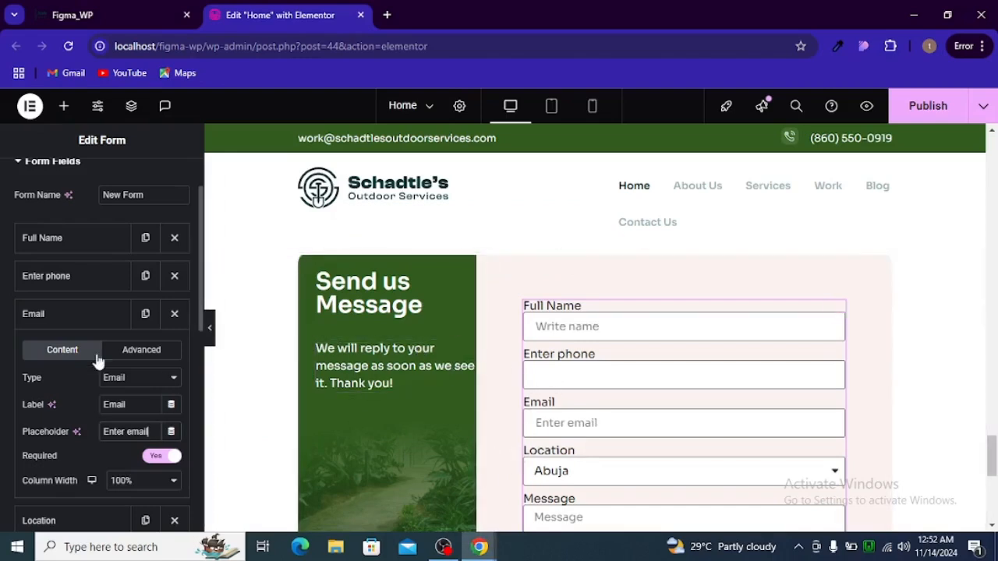
pyautogui.click(69, 316)
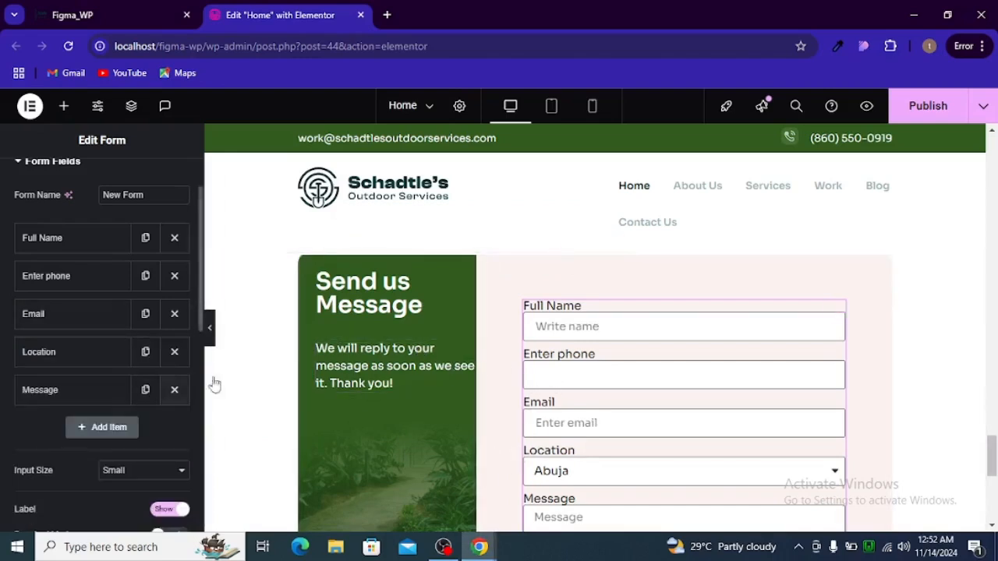
pyautogui.hotkey('alt', 'Tab')
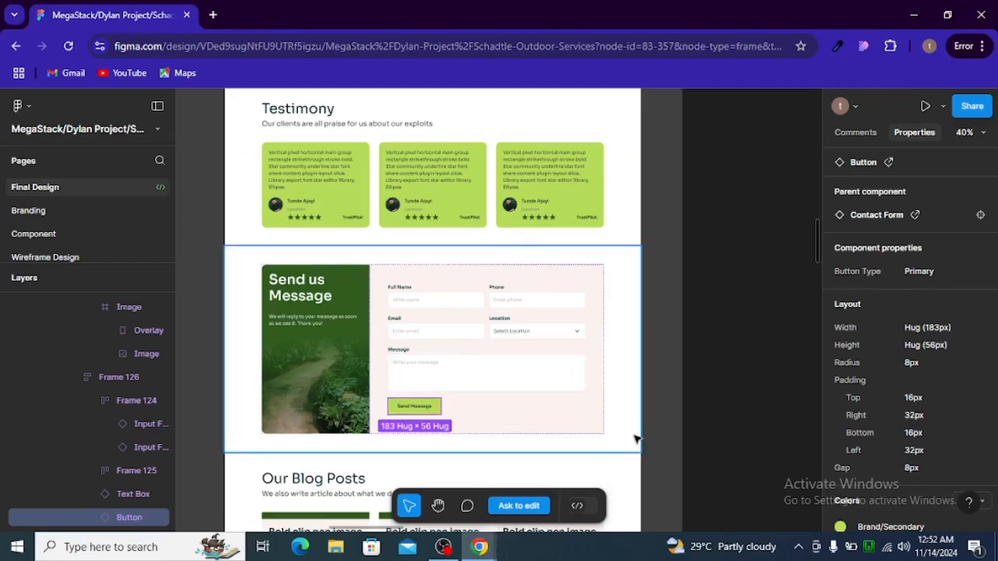
pyautogui.hotkey('alt', 'Tab')
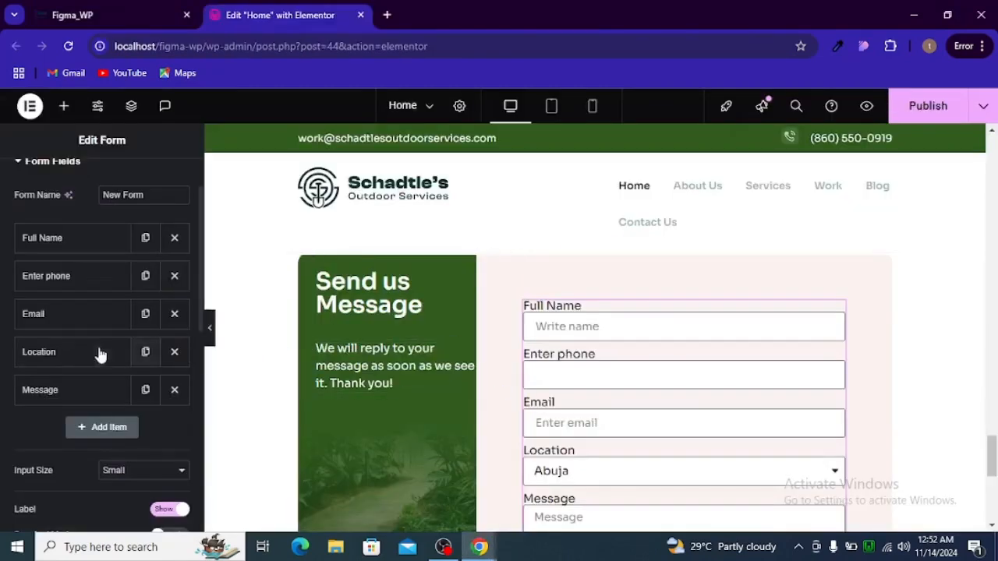
pyautogui.click(60, 390)
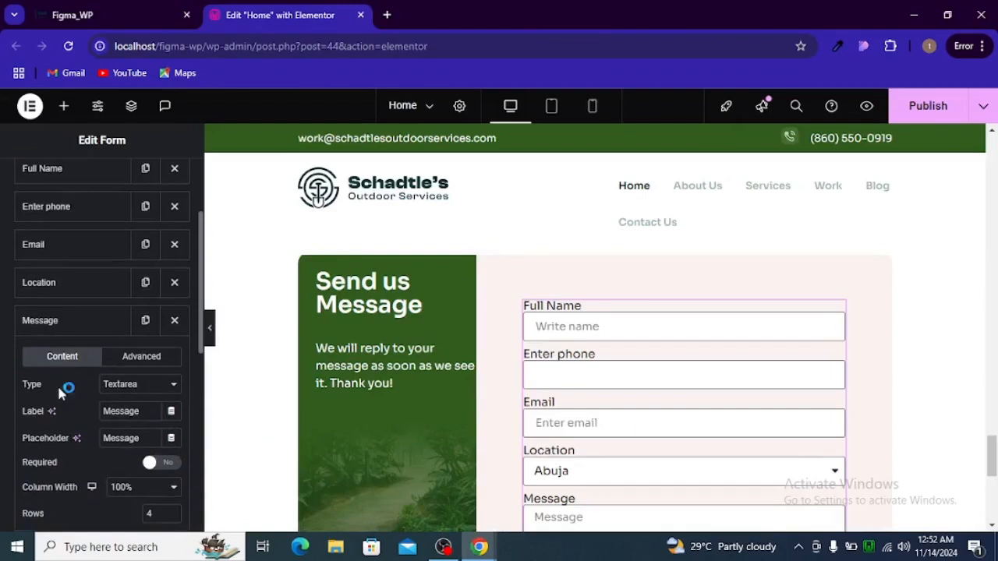
# Replace the Message field's placeholder 'Message' with 'Write your message'
pyautogui.doubleClick(107, 435)
pyautogui.write('write')
pyautogui.hotkey('alt', 'Tab')
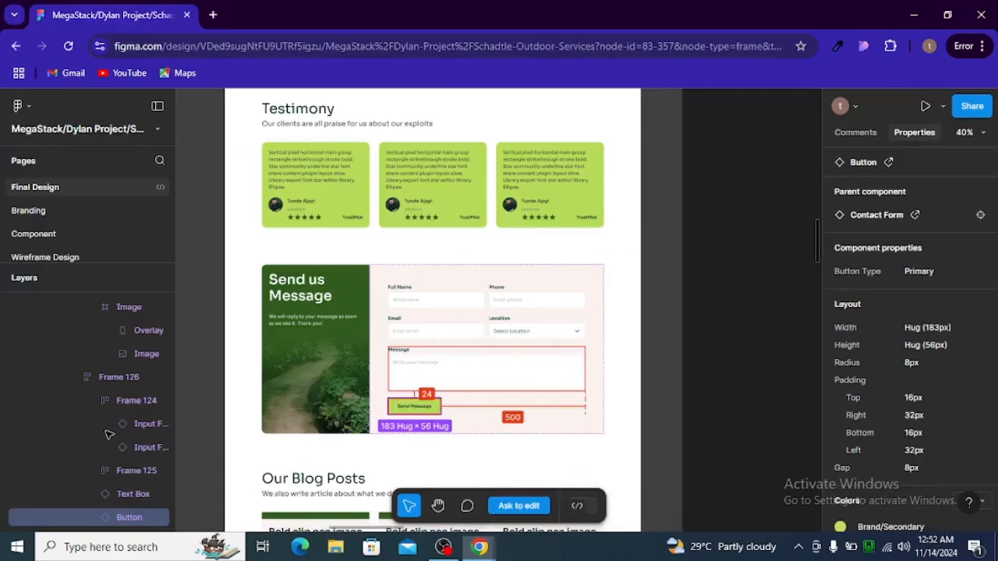
pyautogui.hotkey('alt', 'Tab')
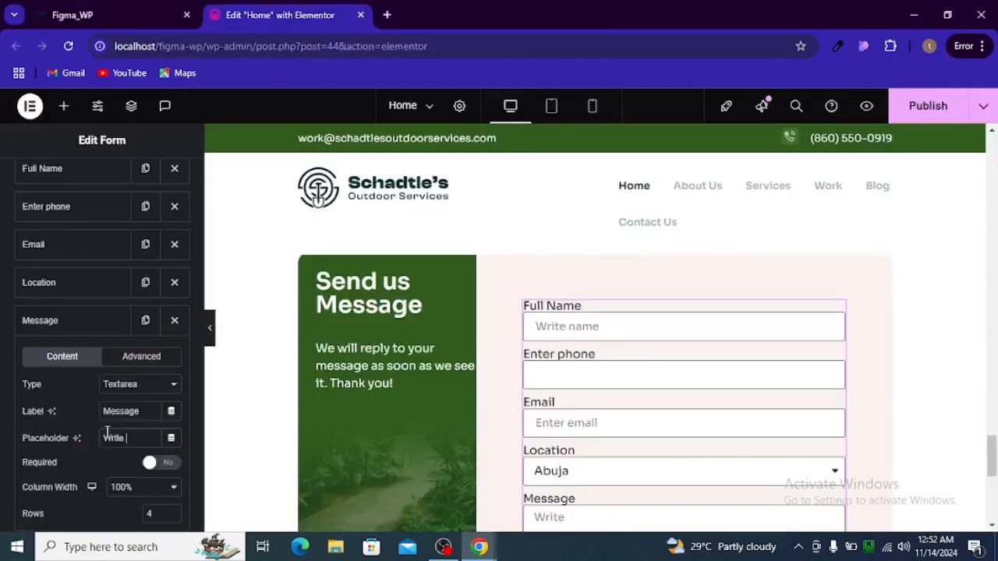
pyautogui.write('your mees')
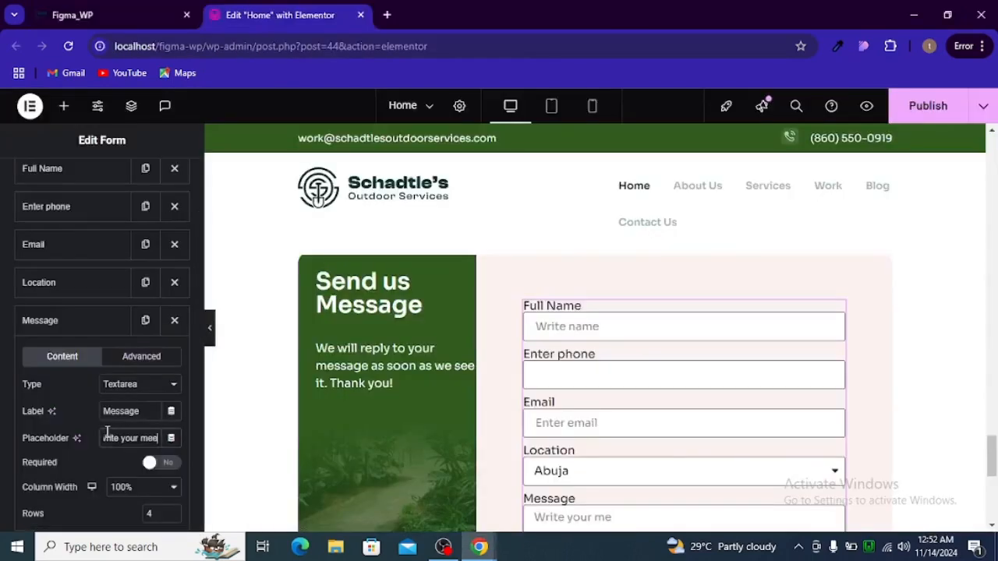
pyautogui.press('BackSpace')
pyautogui.press('BackSpace')
pyautogui.write('ssage')
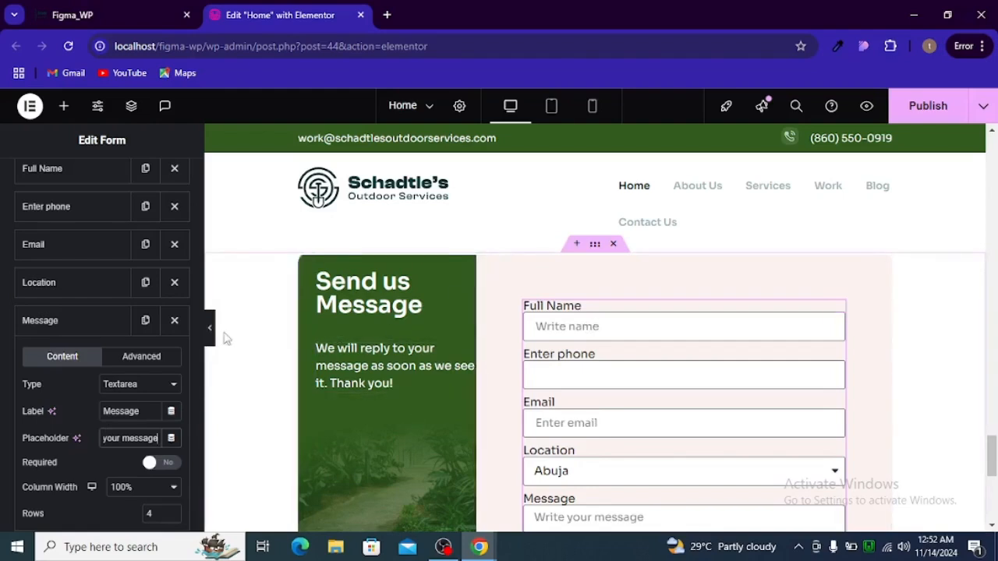
pyautogui.scroll(2, 125, 355)
pyautogui.scroll(1, 125, 357)
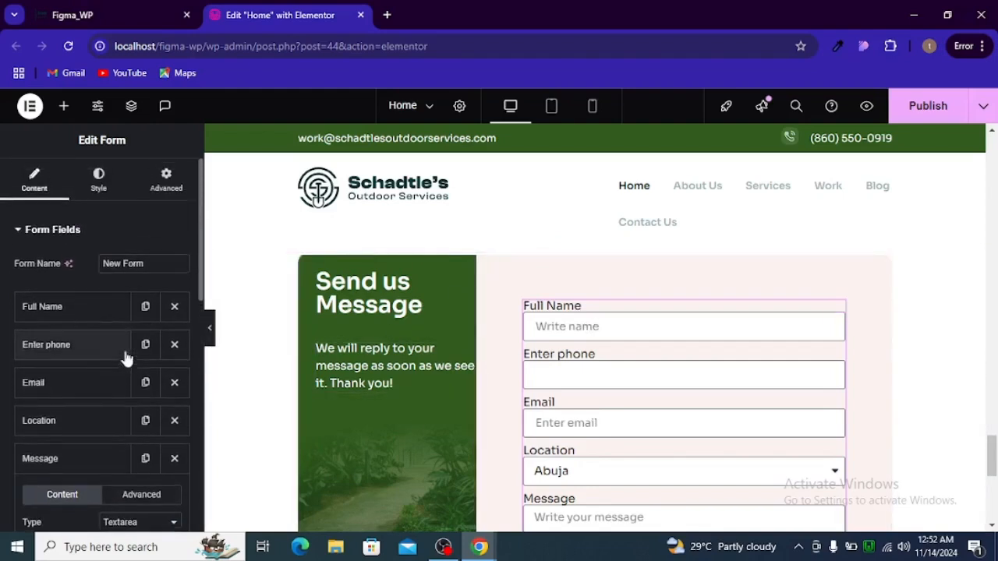
# Set Full Name and Enter phone to 50% column width so they sit side by side
pyautogui.click(94, 318)
pyautogui.scroll(-2, 94, 375)
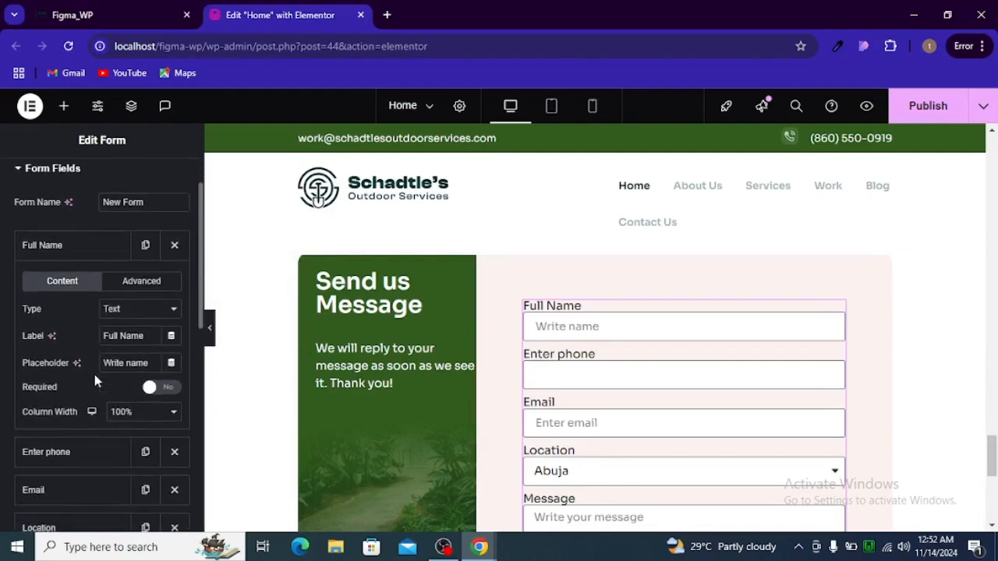
pyautogui.click(121, 411)
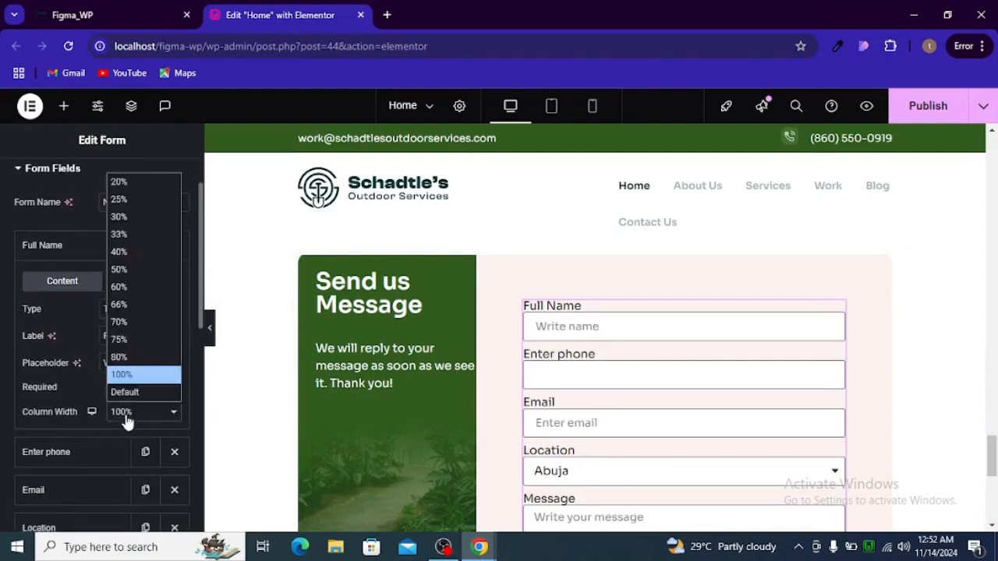
pyautogui.click(121, 270)
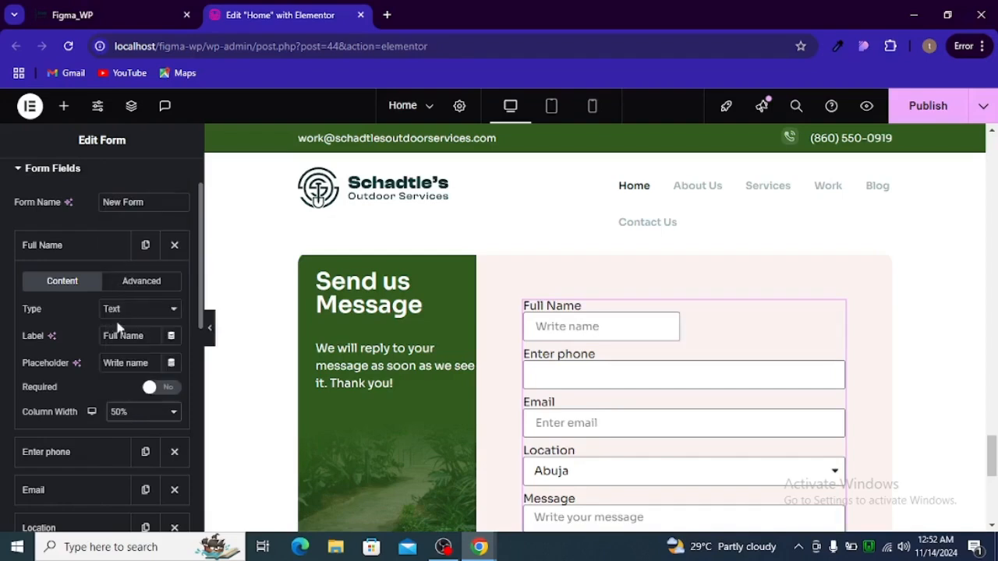
pyautogui.click(80, 247)
pyautogui.click(81, 284)
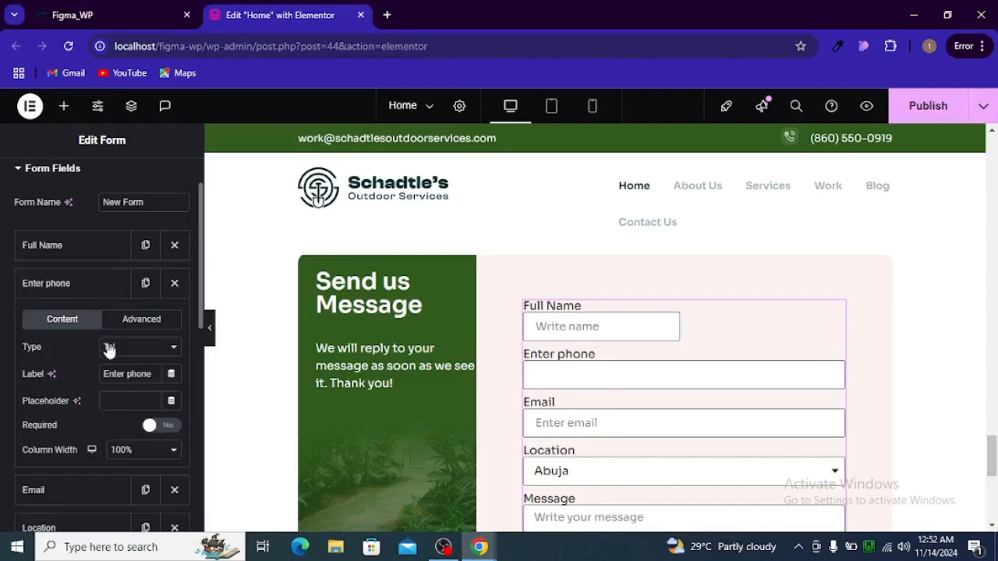
pyautogui.click(125, 451)
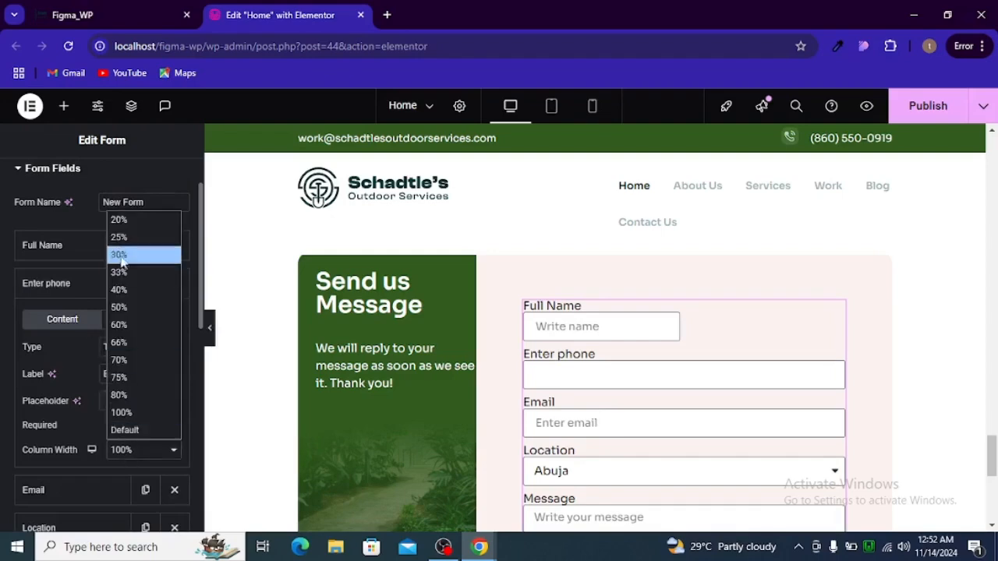
pyautogui.click(124, 308)
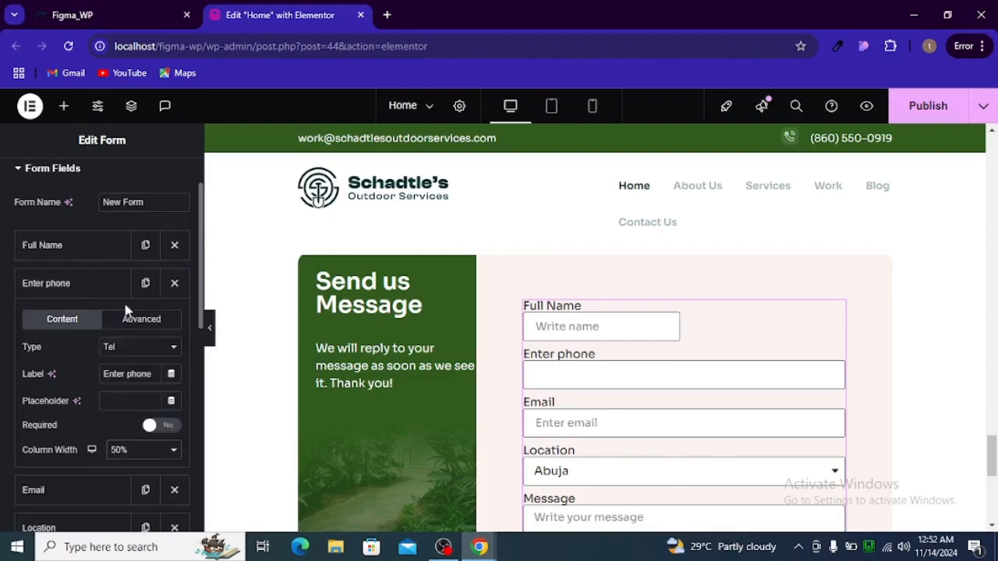
pyautogui.click(90, 286)
pyautogui.hotkey('alt', 'Tab')
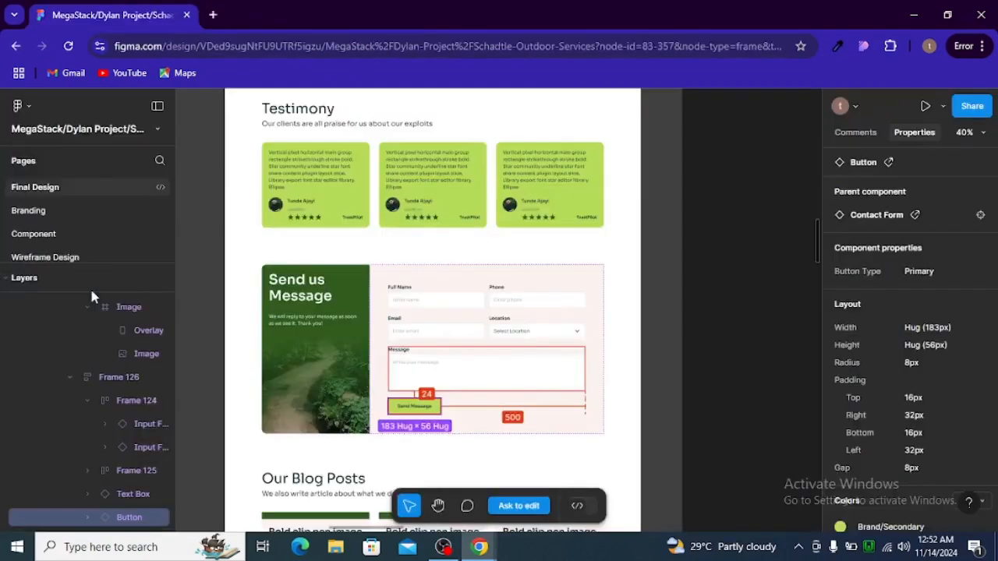
pyautogui.hotkey('alt', 'Tab')
# Set Email and Location to 50% column width, pairing them on one row
pyautogui.click(92, 329)
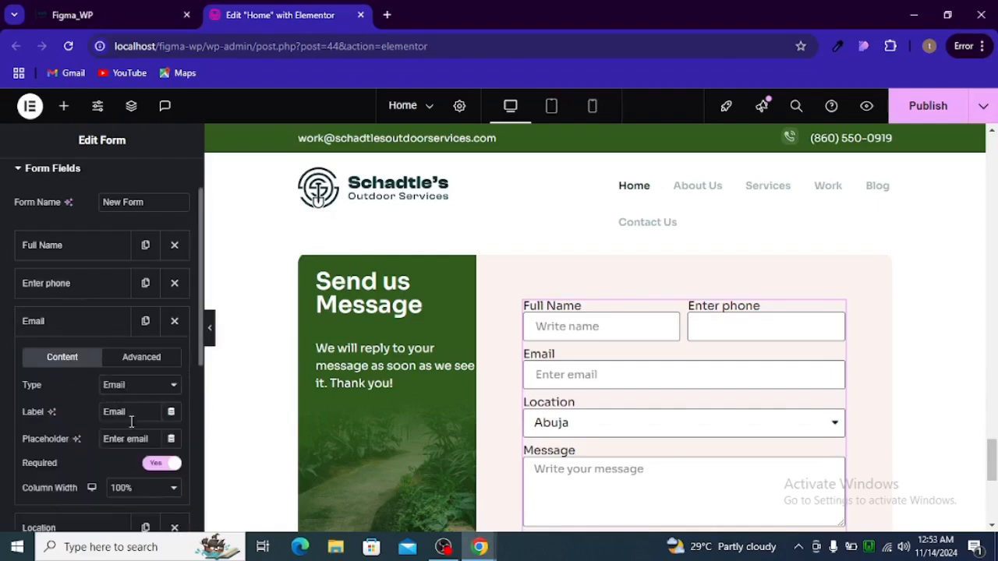
pyautogui.click(125, 488)
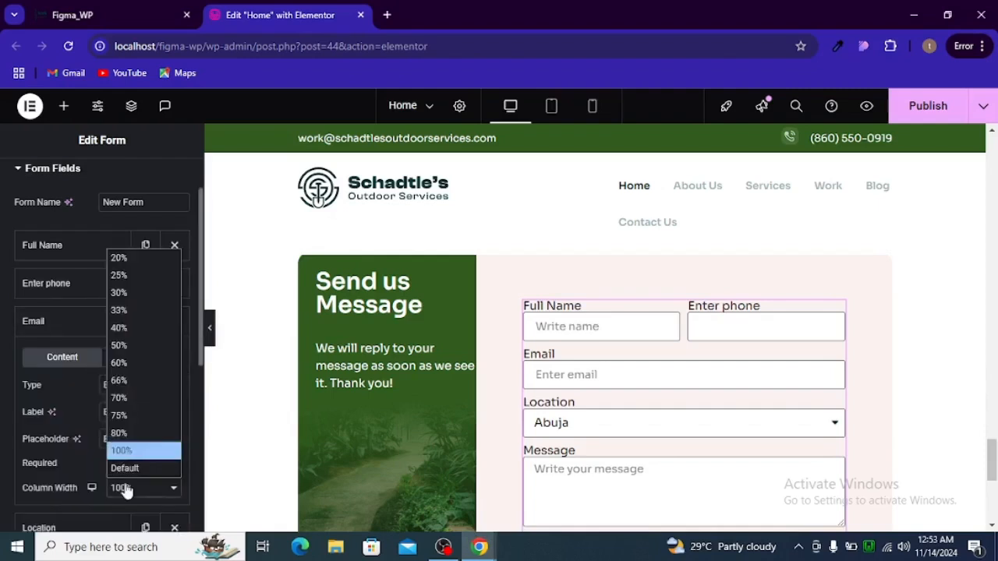
pyautogui.click(122, 351)
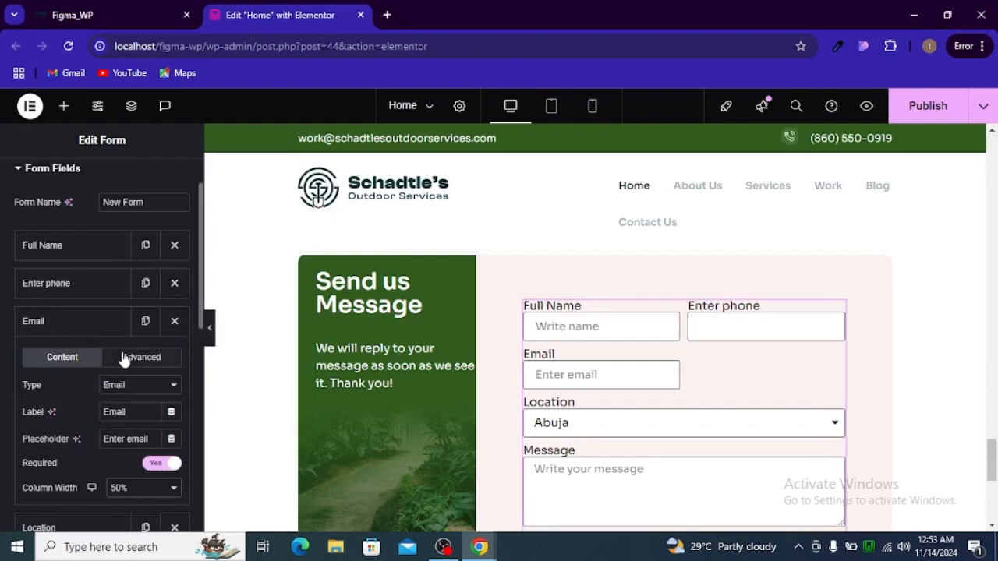
pyautogui.scroll(-1, 123, 407)
pyautogui.click(89, 273)
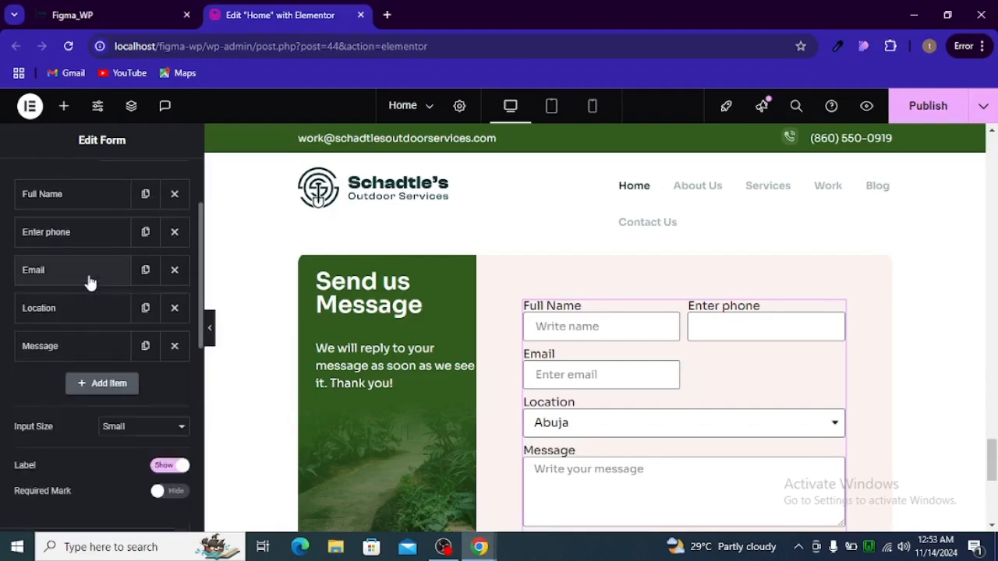
pyautogui.click(89, 309)
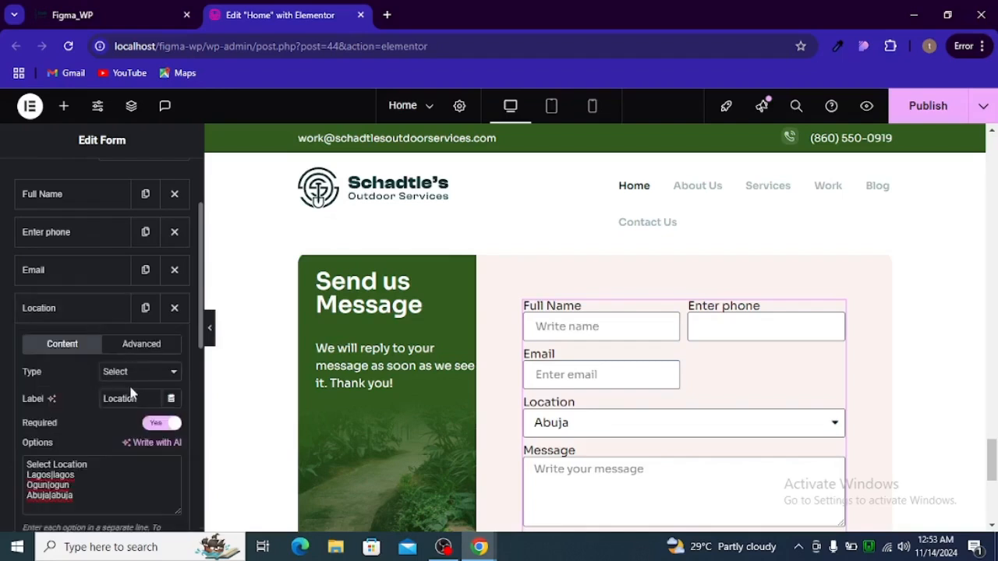
pyautogui.scroll(-2, 131, 386)
pyautogui.scroll(-1, 129, 402)
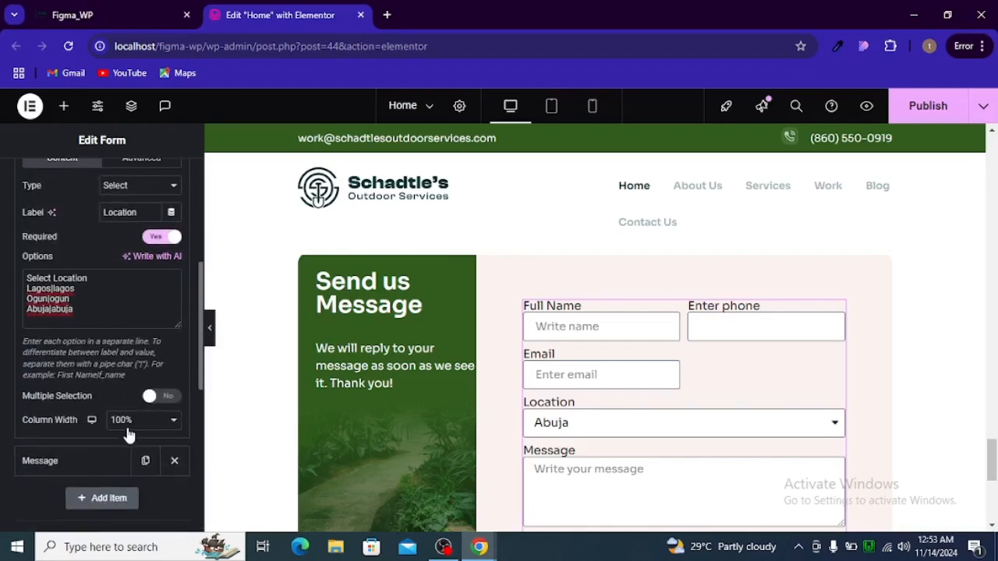
pyautogui.click(128, 425)
pyautogui.click(130, 276)
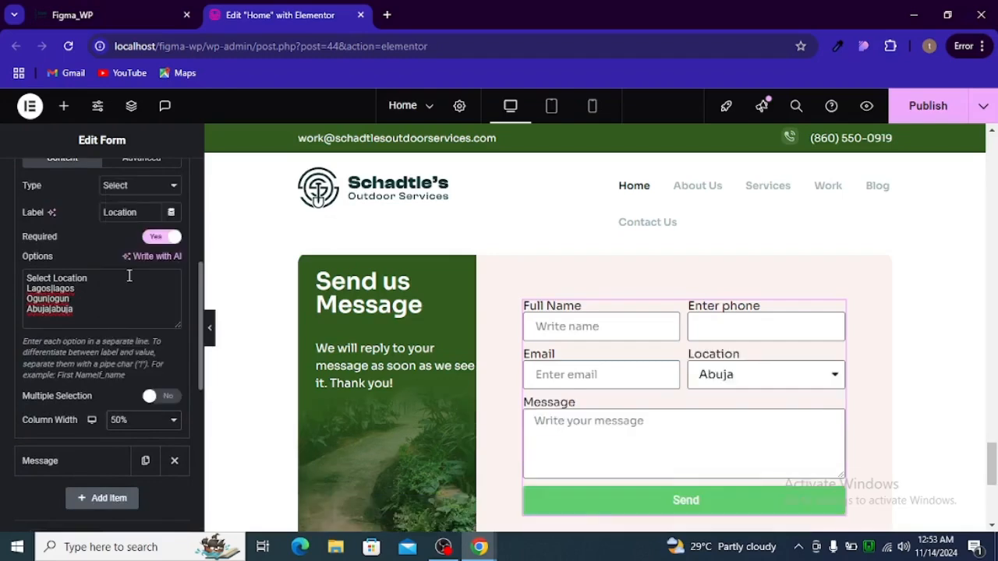
pyautogui.scroll(3, 131, 343)
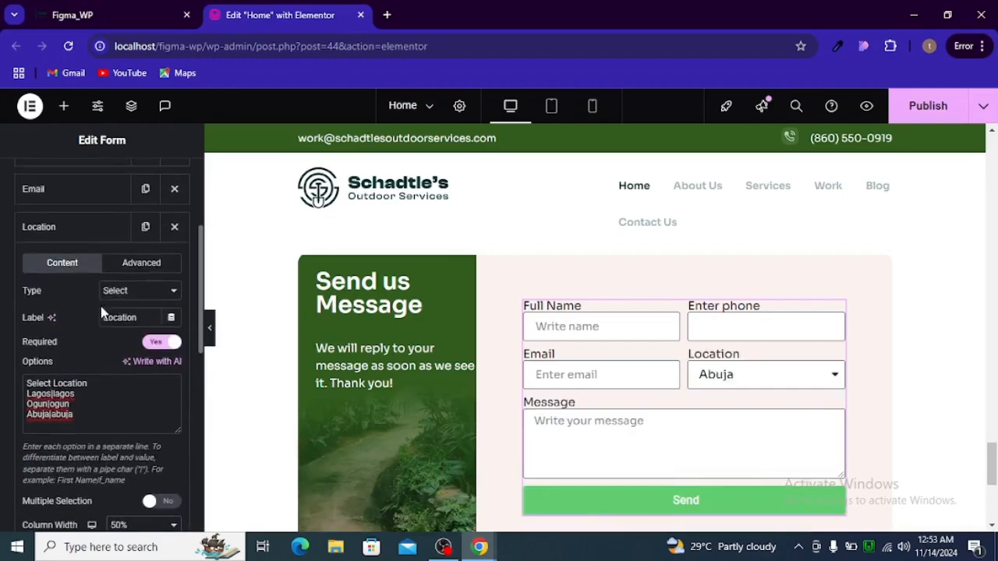
pyautogui.click(96, 237)
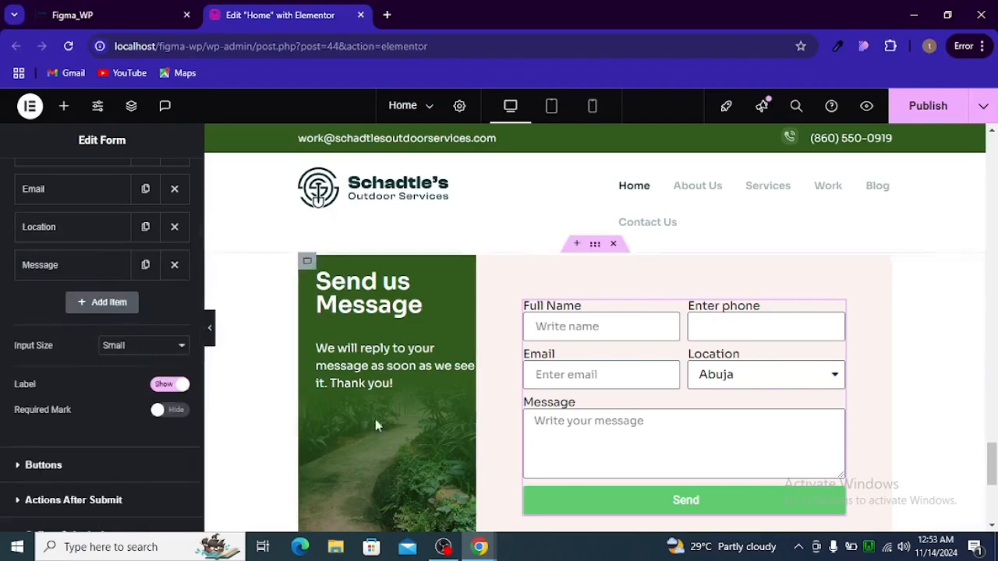
pyautogui.scroll(-3, 86, 445)
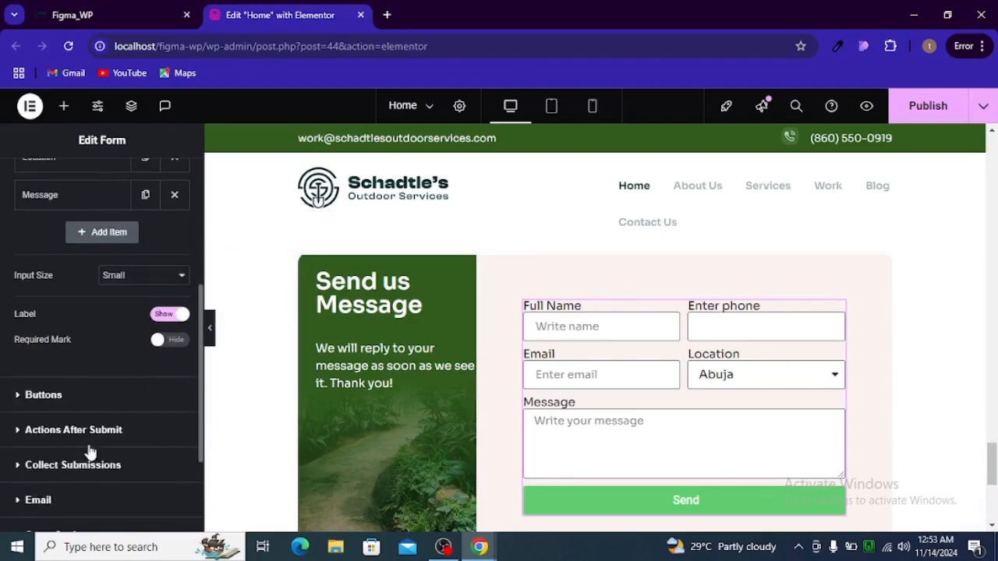
# Set the submit button's column width to 33%
pyautogui.click(67, 372)
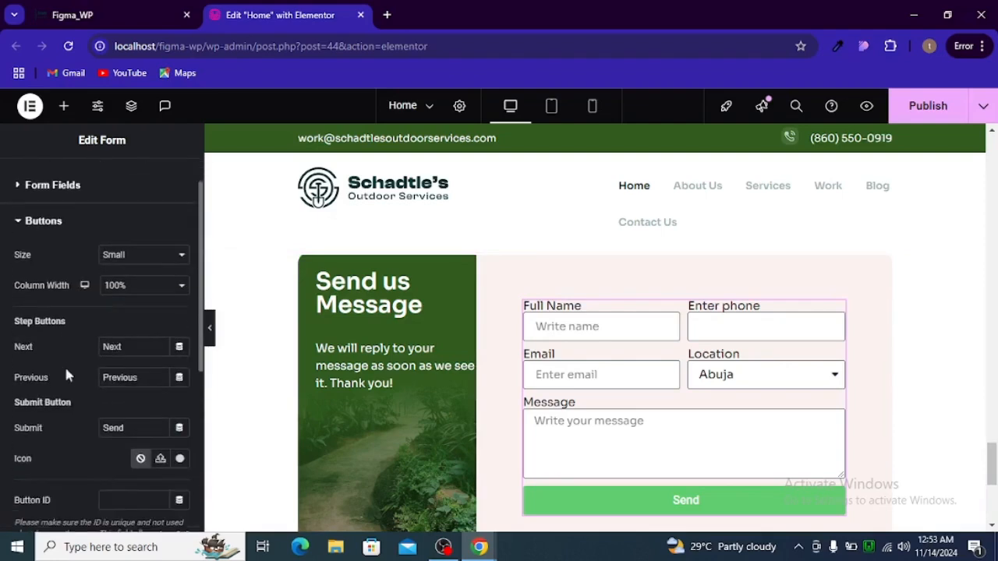
pyautogui.click(121, 285)
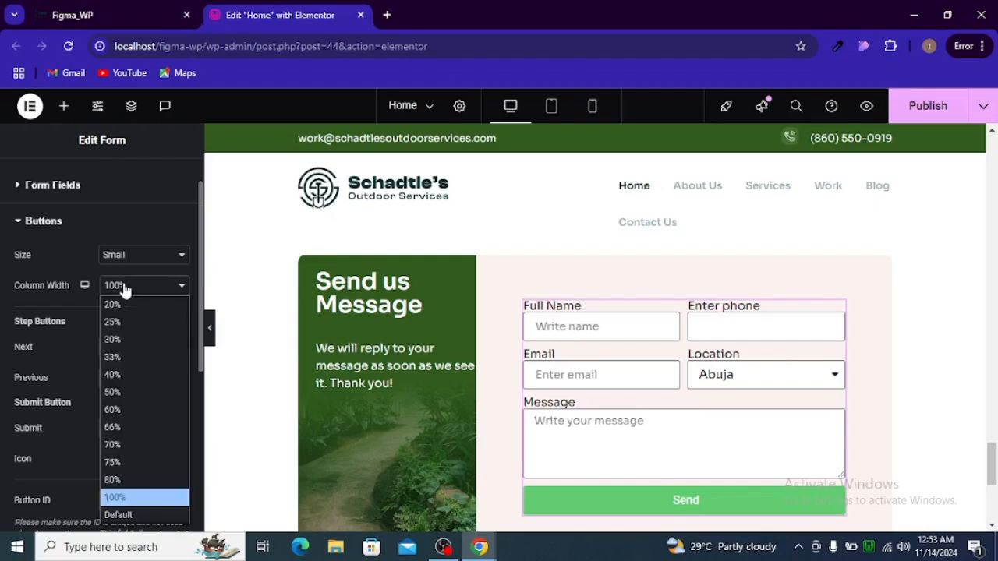
pyautogui.click(121, 358)
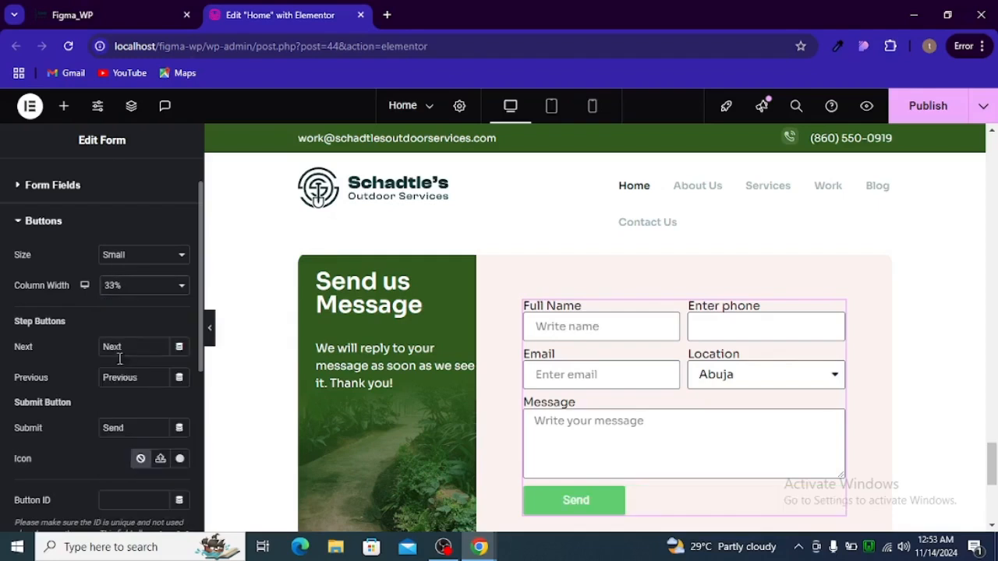
# Change the button text to 'Send Message' and preview the page with the sidebar hidden
pyautogui.doubleClick(115, 430)
pyautogui.hotkey('alt', 'Tab')
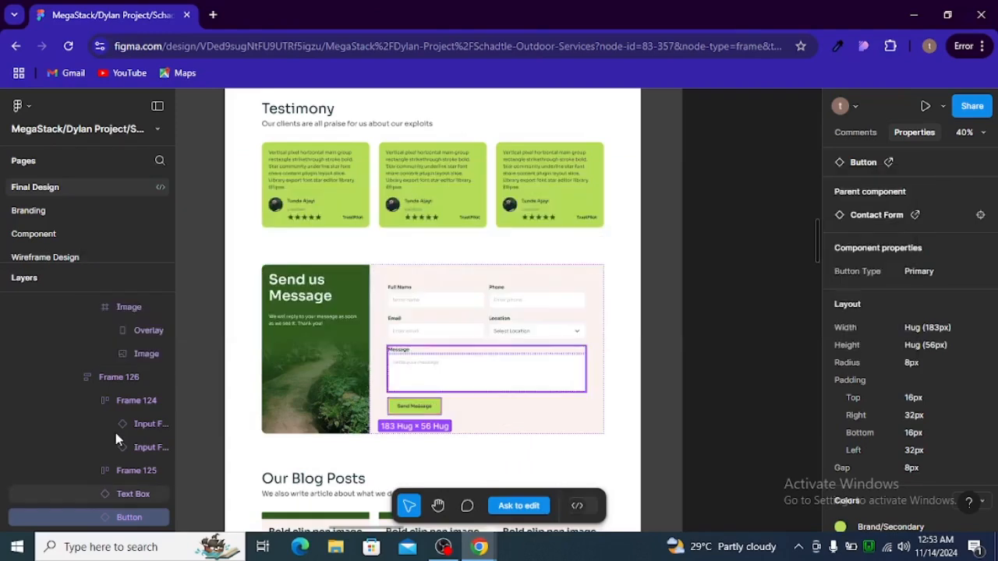
pyautogui.hotkey('alt', 'Tab')
pyautogui.write('Sm')
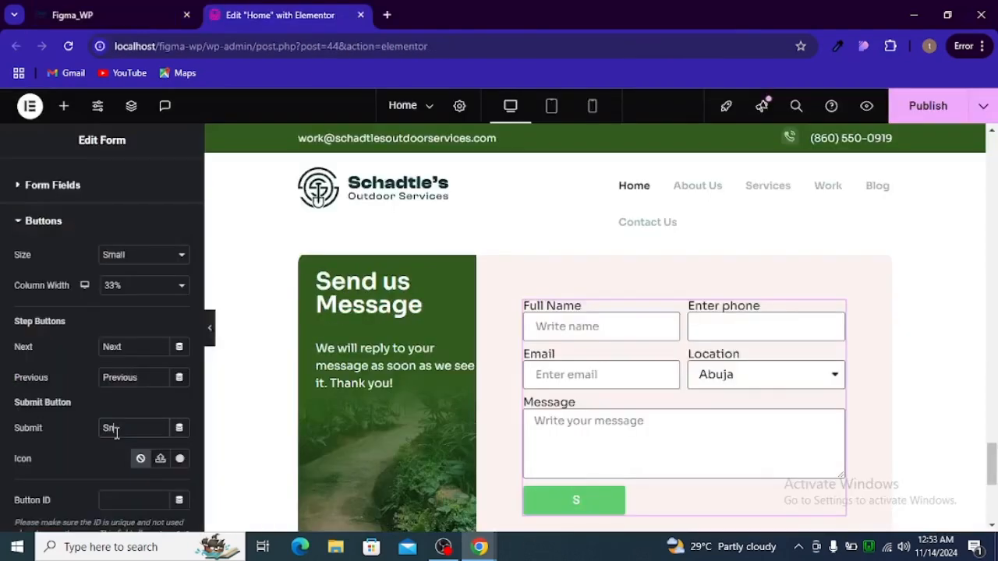
pyautogui.write('eend Message')
pyautogui.hotkey('alt', 'Tab')
pyautogui.hotkey('alt', 'Tab')
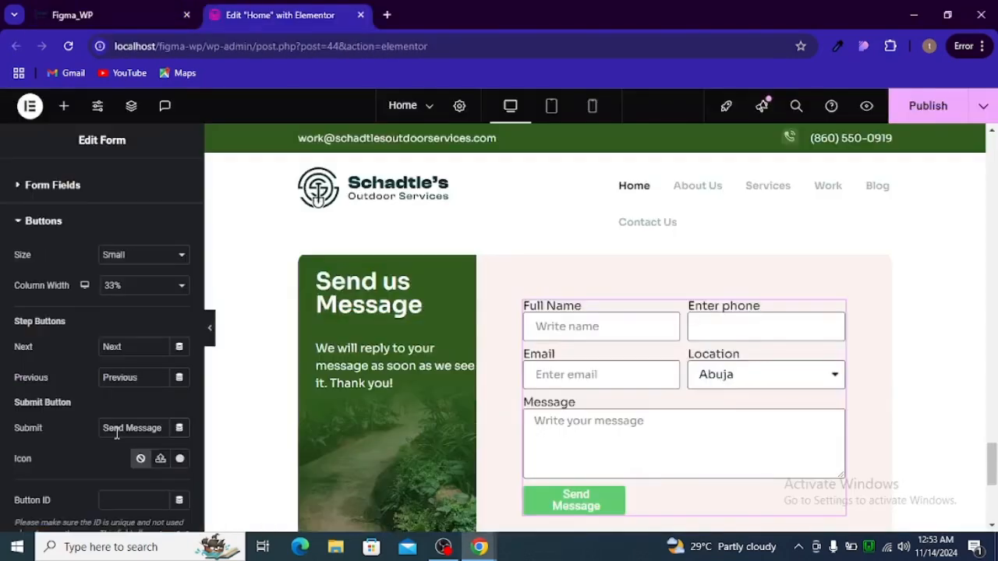
pyautogui.scroll(1, 117, 390)
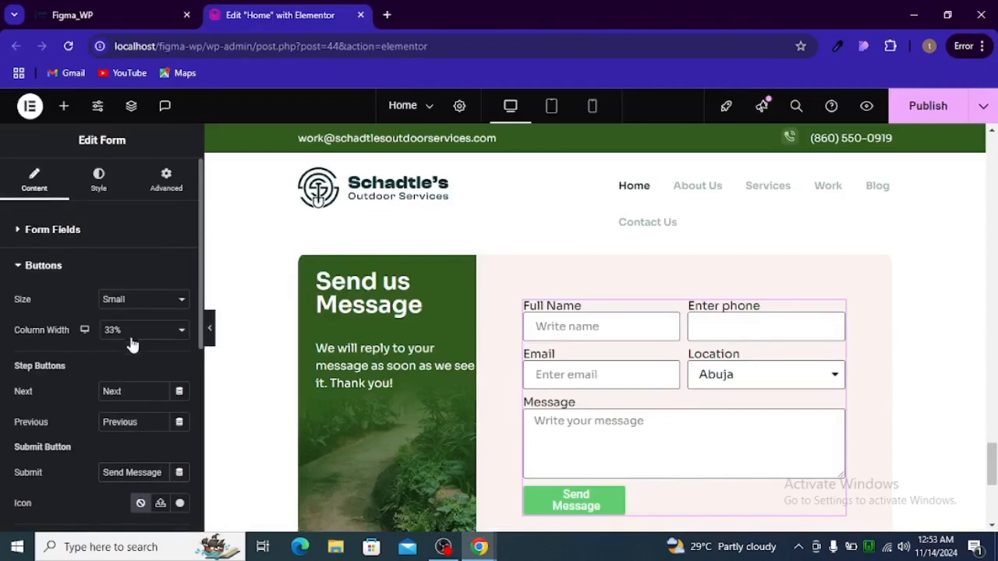
pyautogui.click(213, 332)
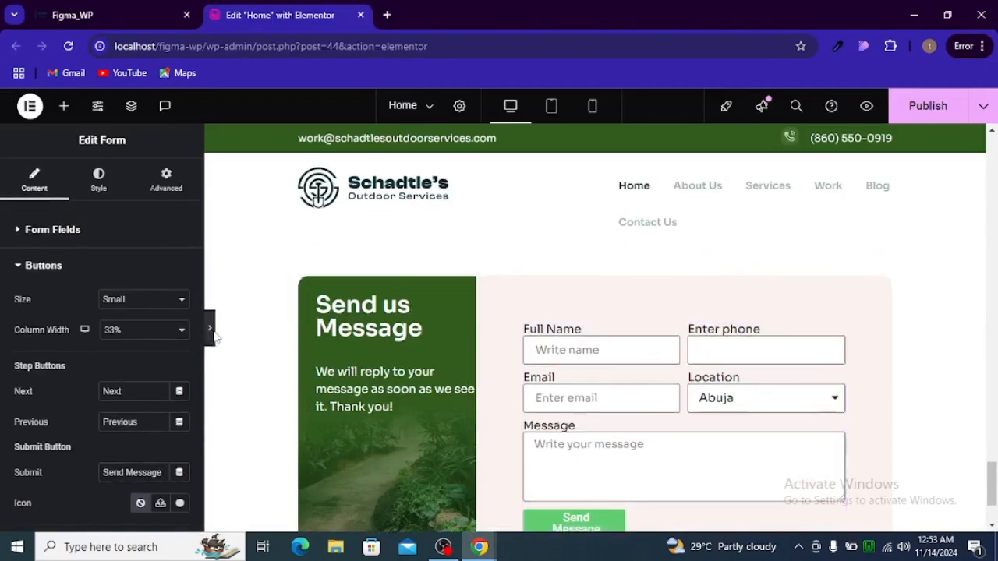
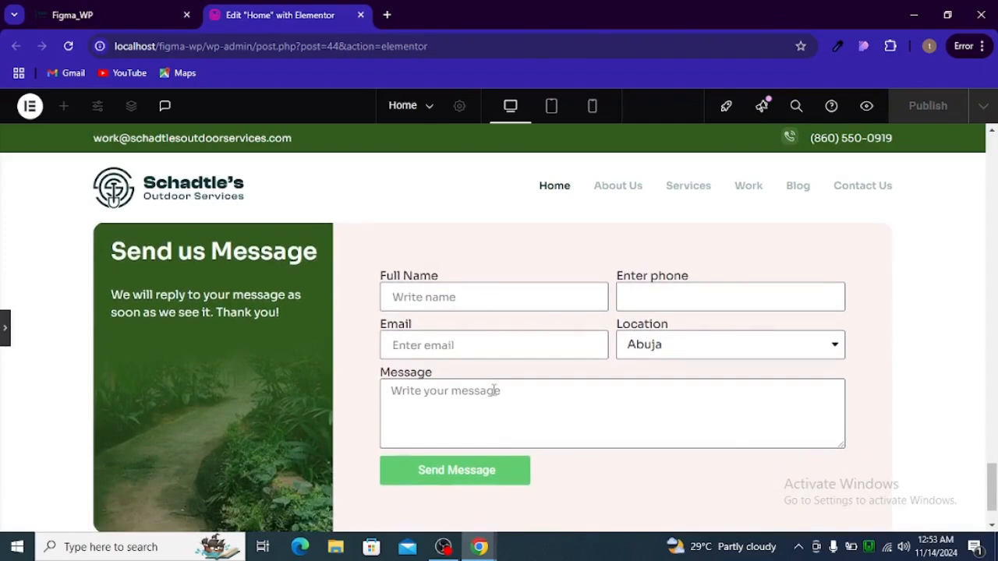
# Reopen the editing panel on the contact form widget and switch to its Style settings
pyautogui.click(4, 324)
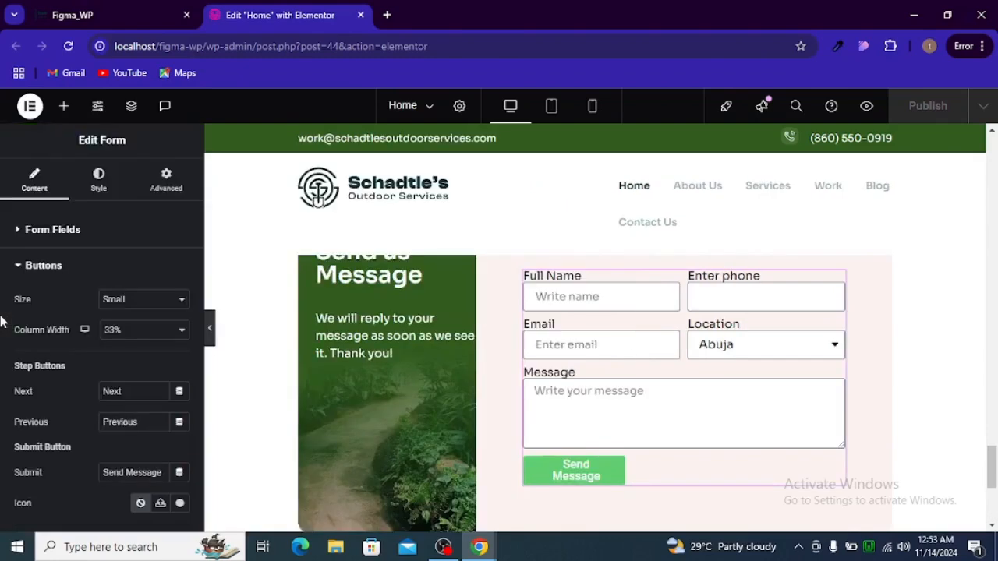
pyautogui.scroll(1, 466, 400)
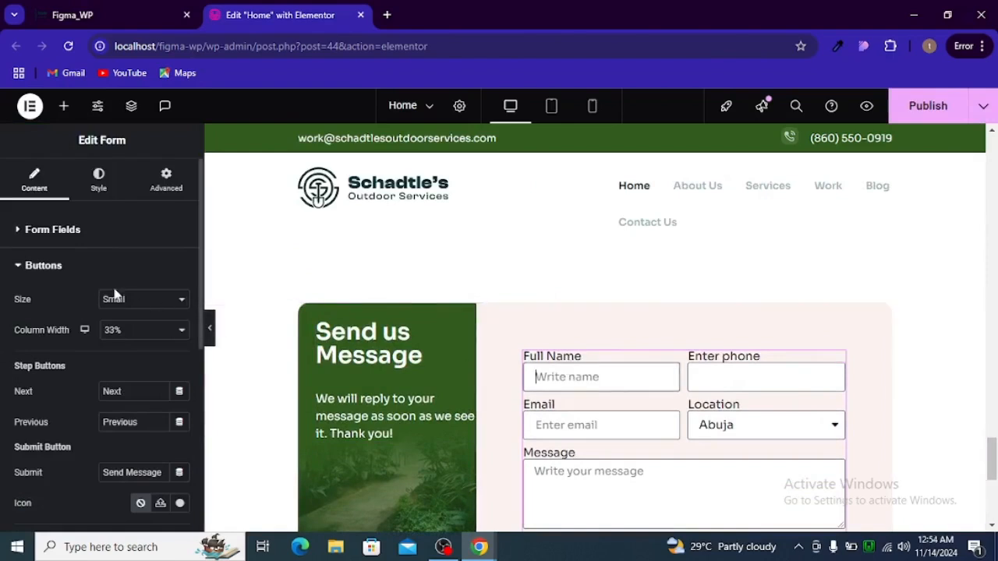
pyautogui.click(99, 177)
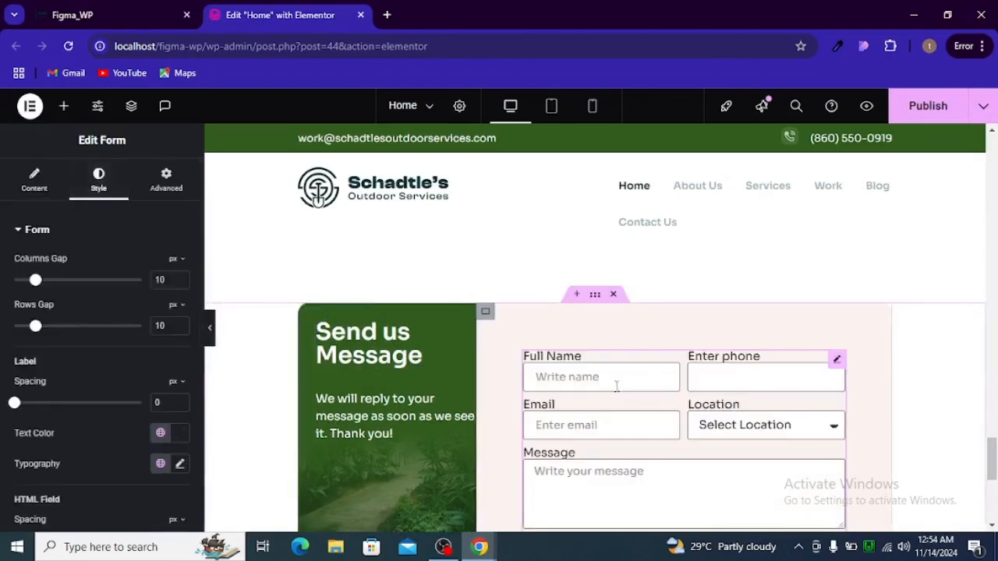
# Set the form fields' typography size to 16 px after checking the Full Name field in Figma
pyautogui.hotkey('alt', 'Tab')
pyautogui.click(406, 290)
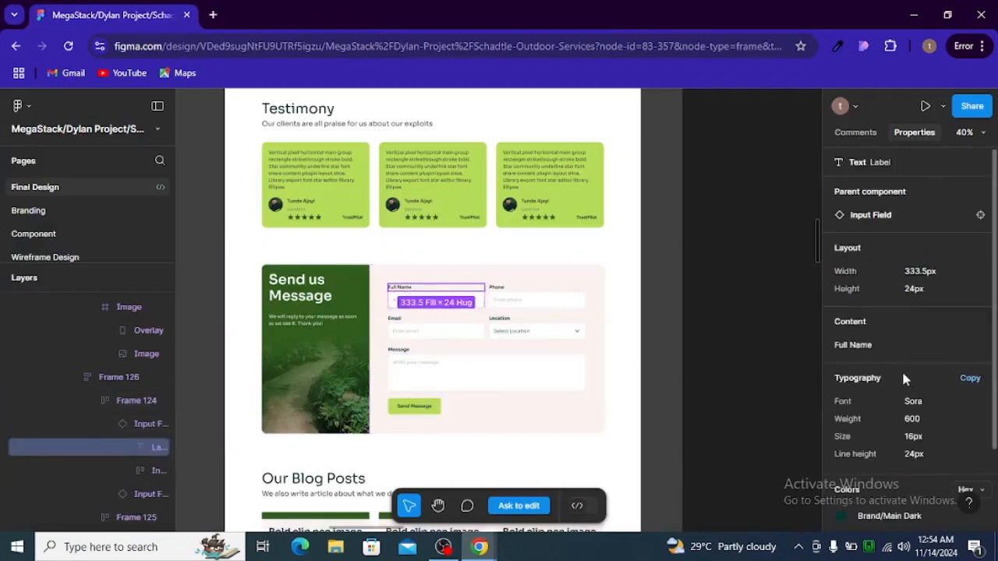
pyautogui.scroll(-2, 884, 351)
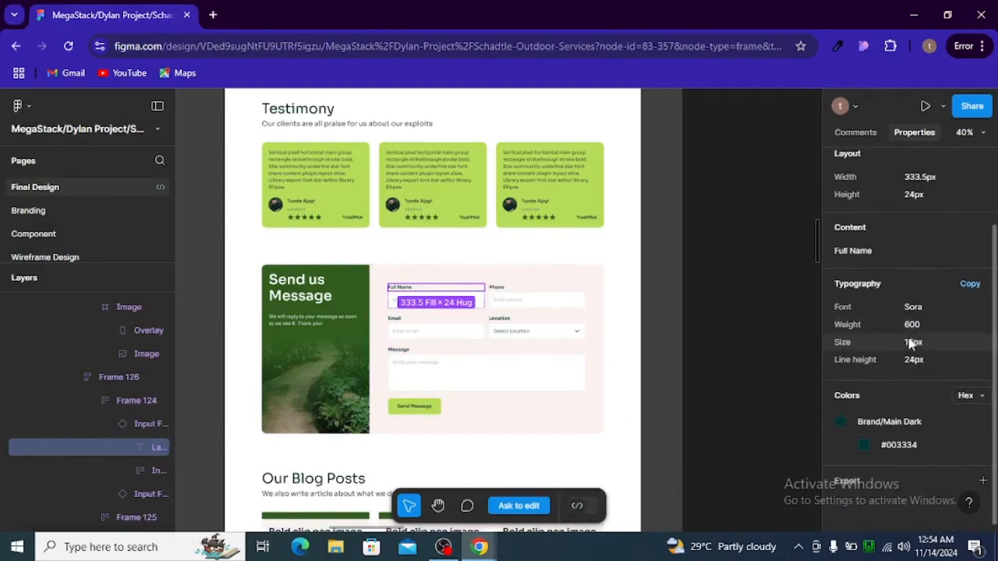
pyautogui.hotkey('alt', 'Tab')
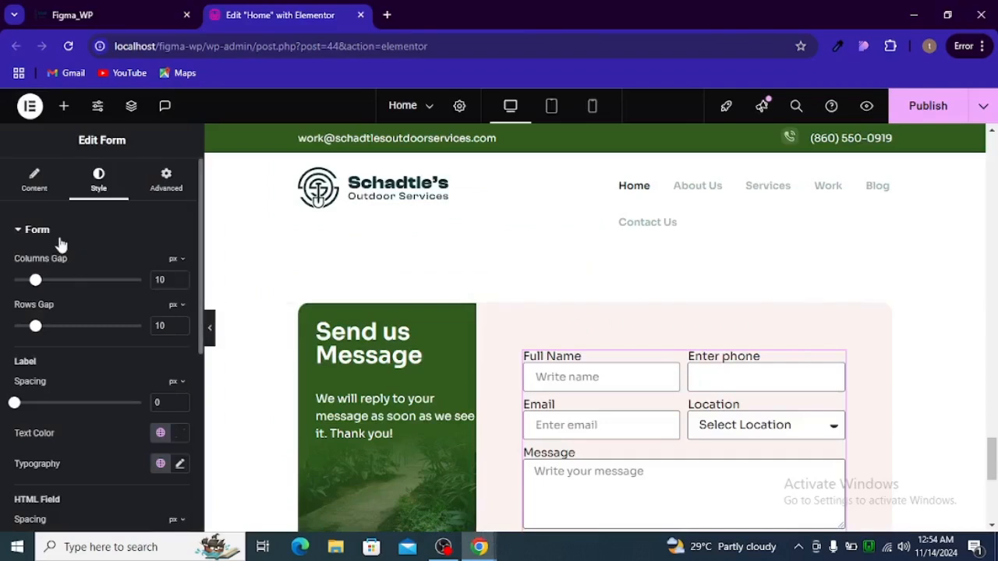
pyautogui.scroll(-5, 62, 244)
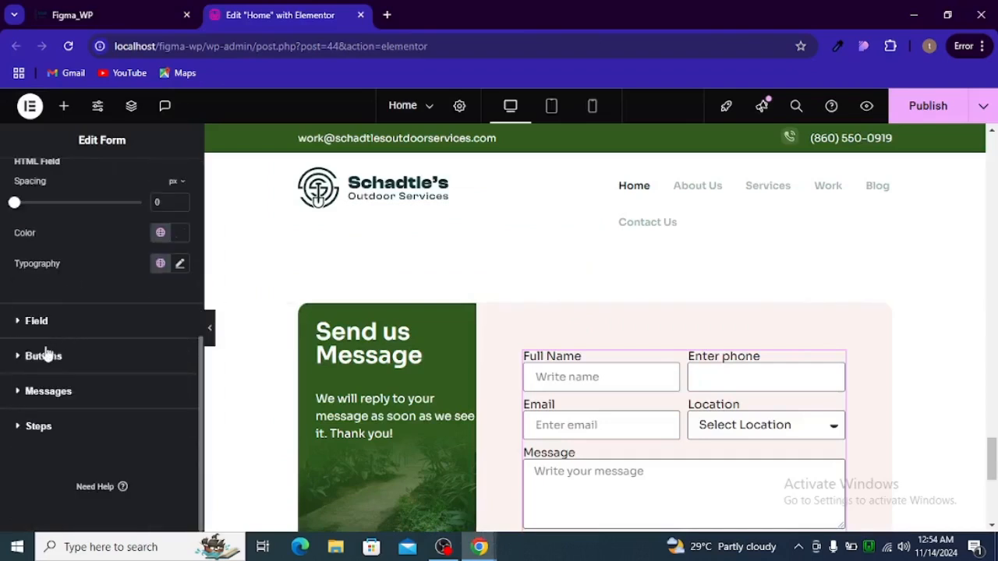
pyautogui.click(33, 321)
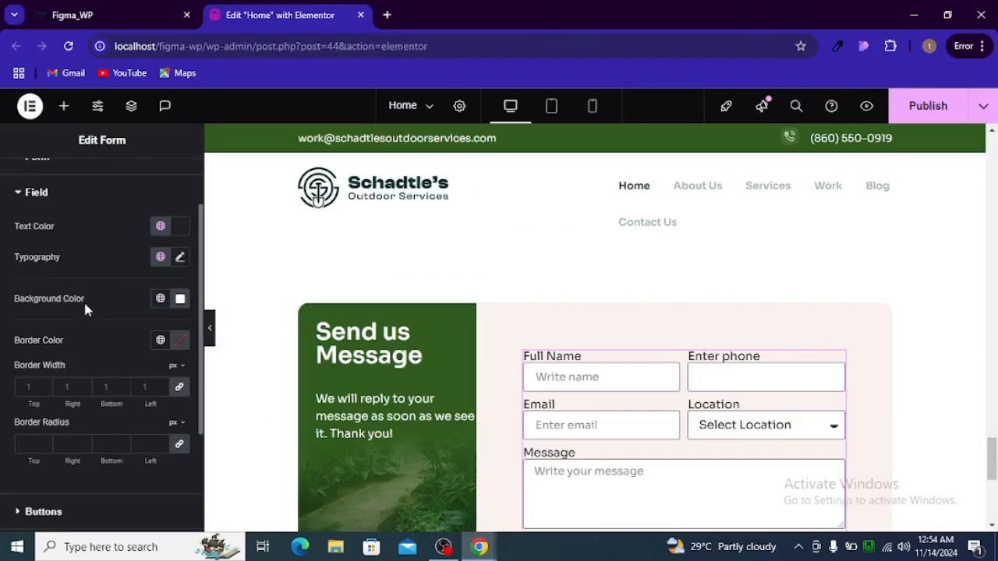
pyautogui.click(179, 261)
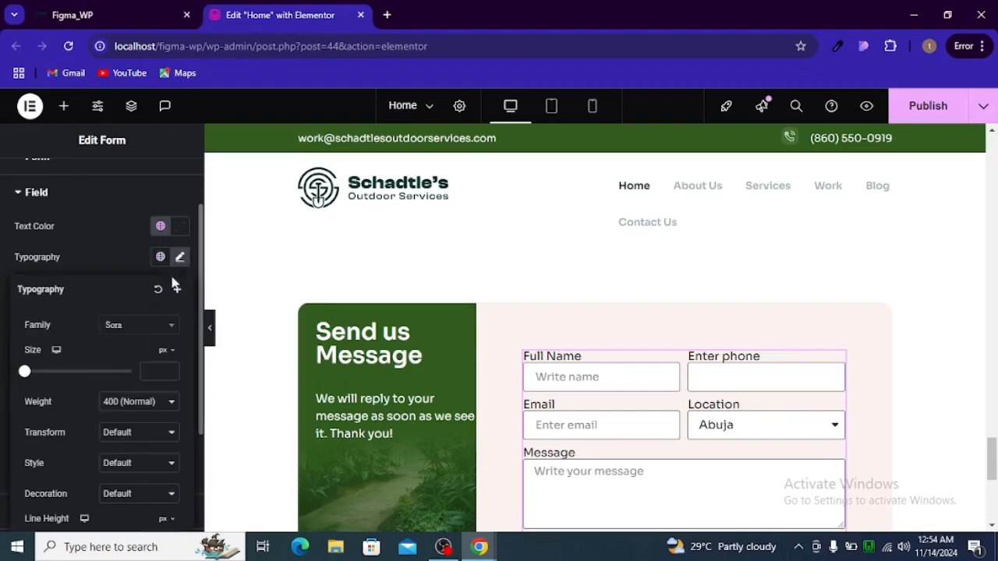
pyautogui.click(149, 372)
pyautogui.write('16')
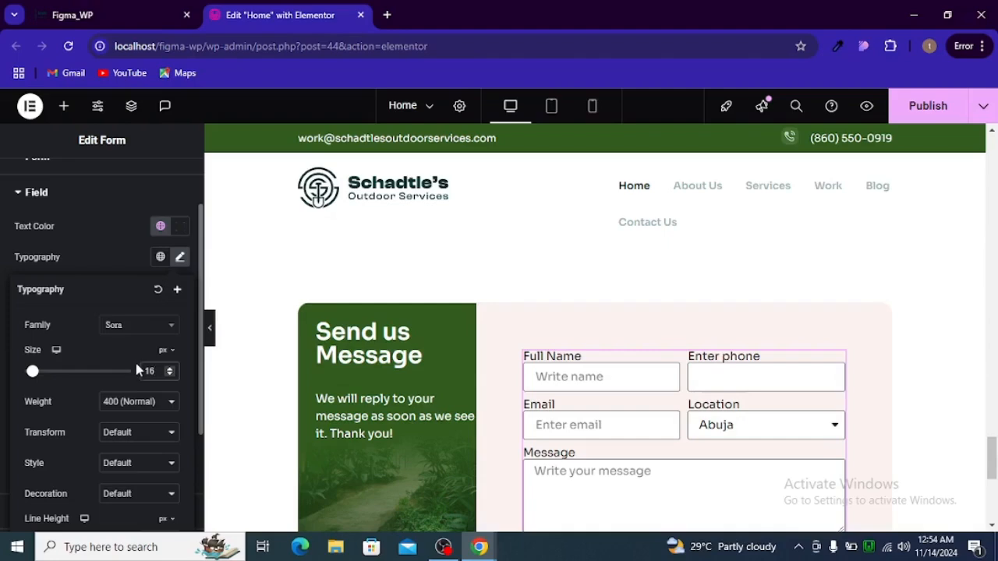
# Copy the placeholder colour rgba(34, 34, 34, 0.4) from Figma into the field Text Color
pyautogui.hotkey('alt', 'Tab')
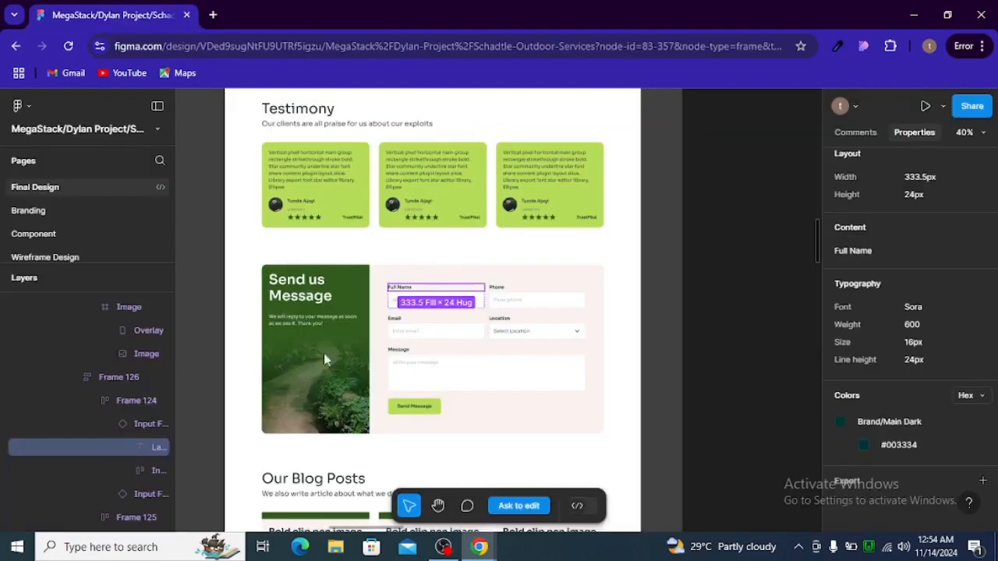
pyautogui.click(399, 306)
pyautogui.click(399, 305)
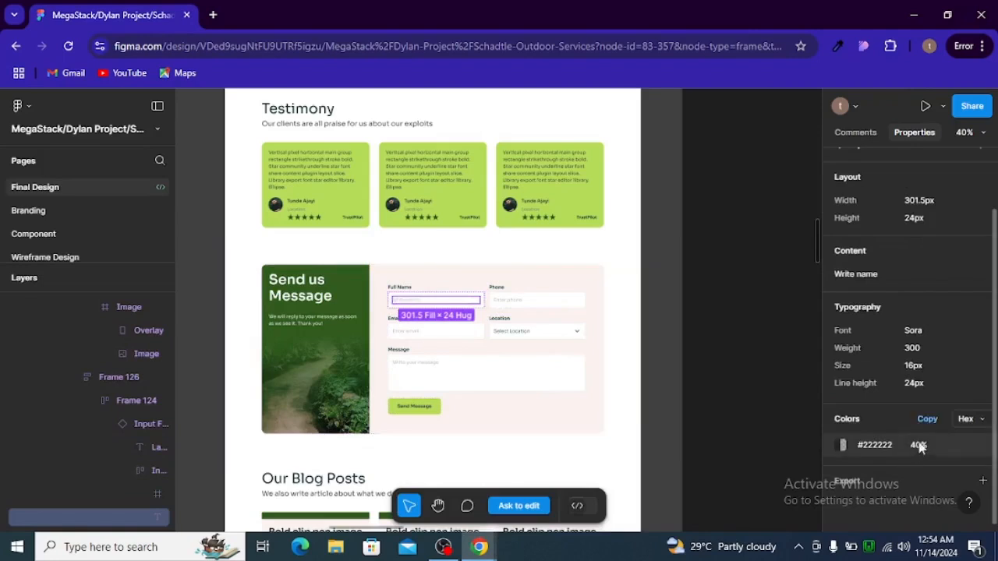
pyautogui.click(966, 419)
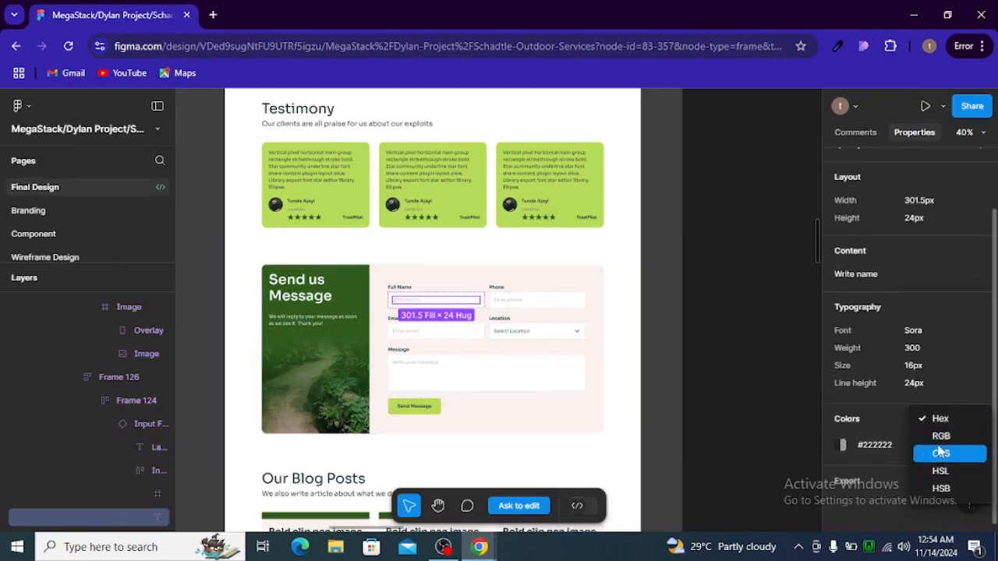
pyautogui.click(942, 436)
pyautogui.click(925, 446)
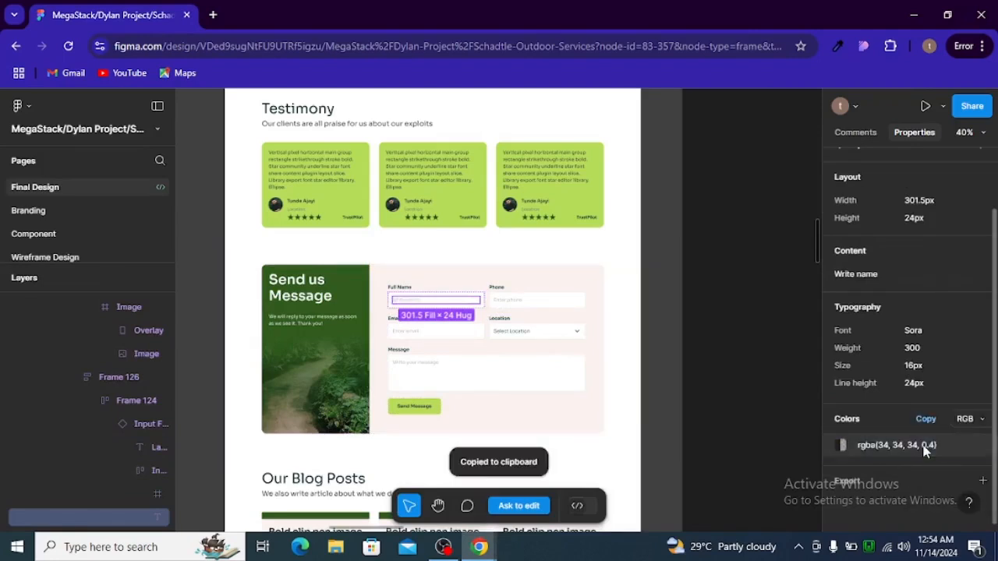
pyautogui.hotkey('alt', 'Tab')
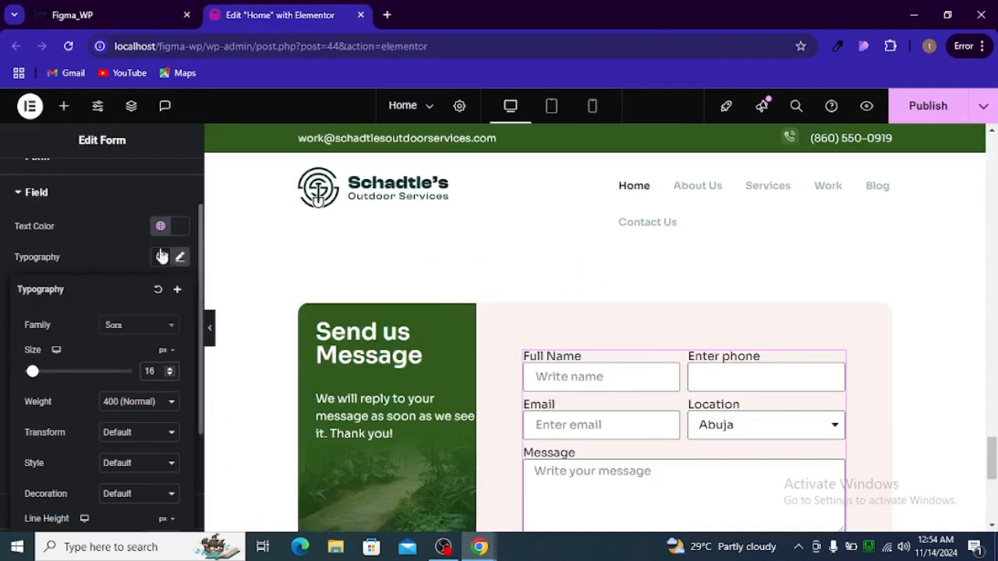
pyautogui.click(180, 226)
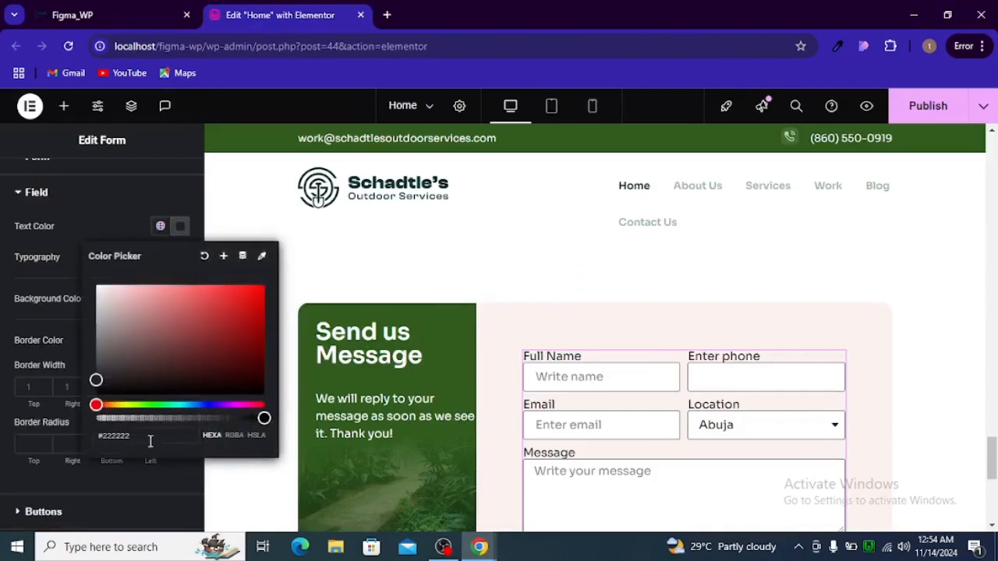
pyautogui.tripleClick(183, 442)
pyautogui.hotkey('ctrl', 'v')
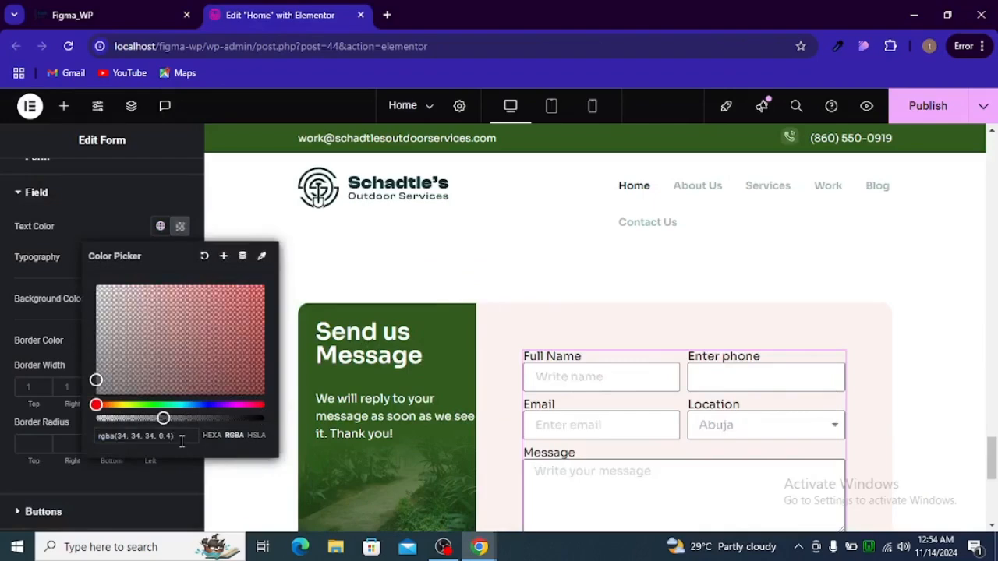
pyautogui.click(59, 257)
pyautogui.click(35, 195)
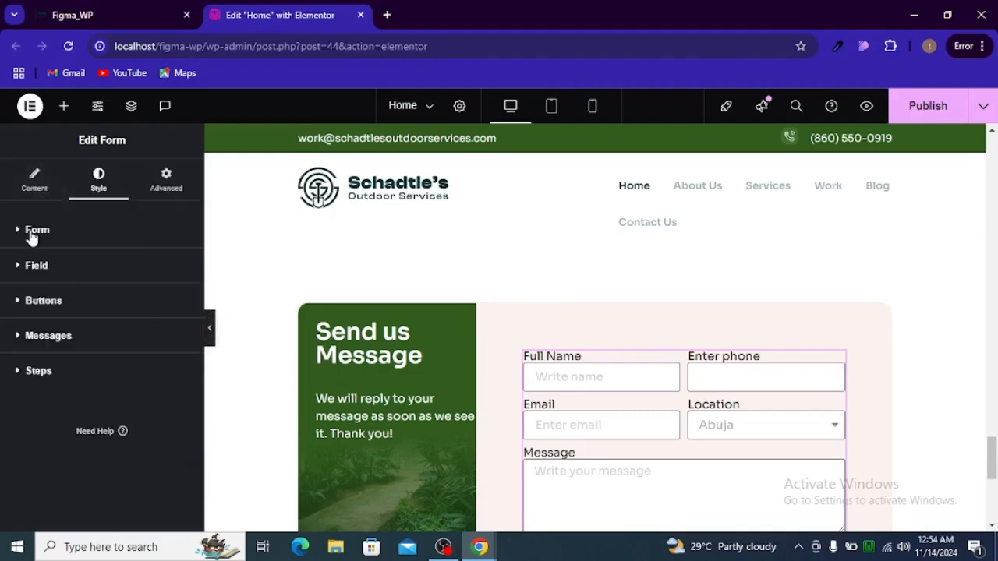
pyautogui.click(33, 229)
# Open the label typography settings and enter 10 as a value
pyautogui.scroll(-2, 59, 348)
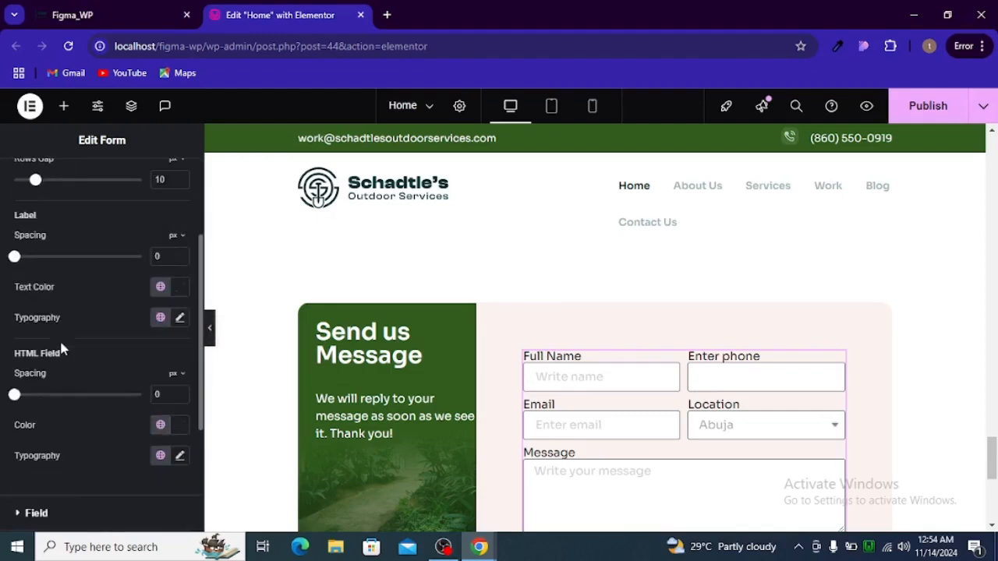
pyautogui.click(179, 318)
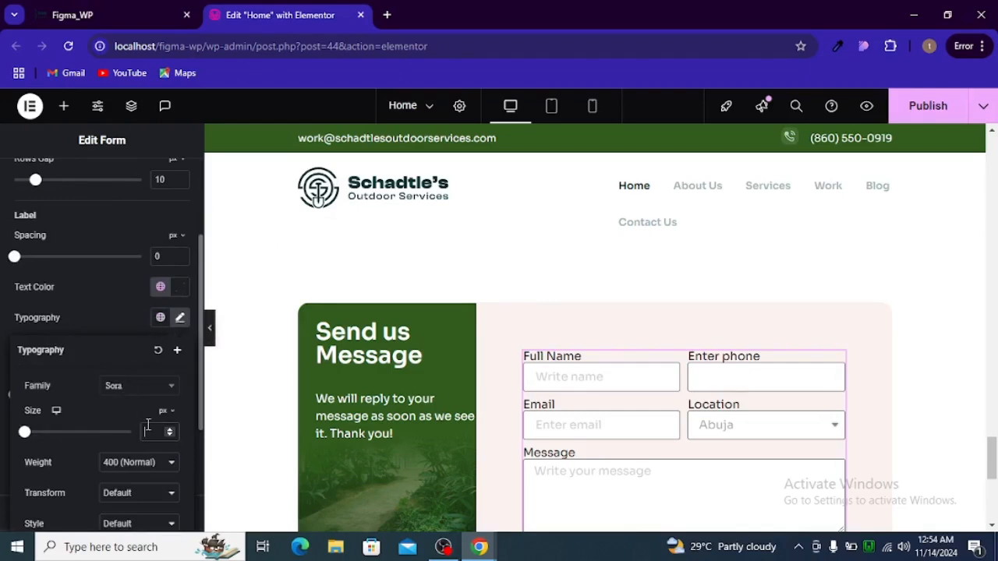
pyautogui.write('10')
# Copy the Full Name label's dark teal hex colour from Figma into the label Text Color
pyautogui.hotkey('alt', 'Tab')
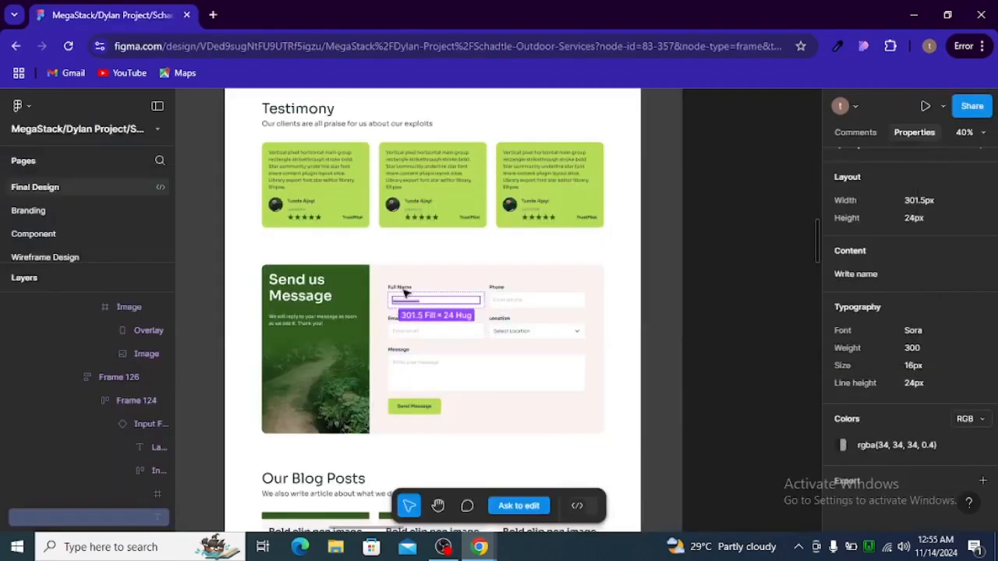
pyautogui.click(402, 288)
pyautogui.scroll(-1, 889, 436)
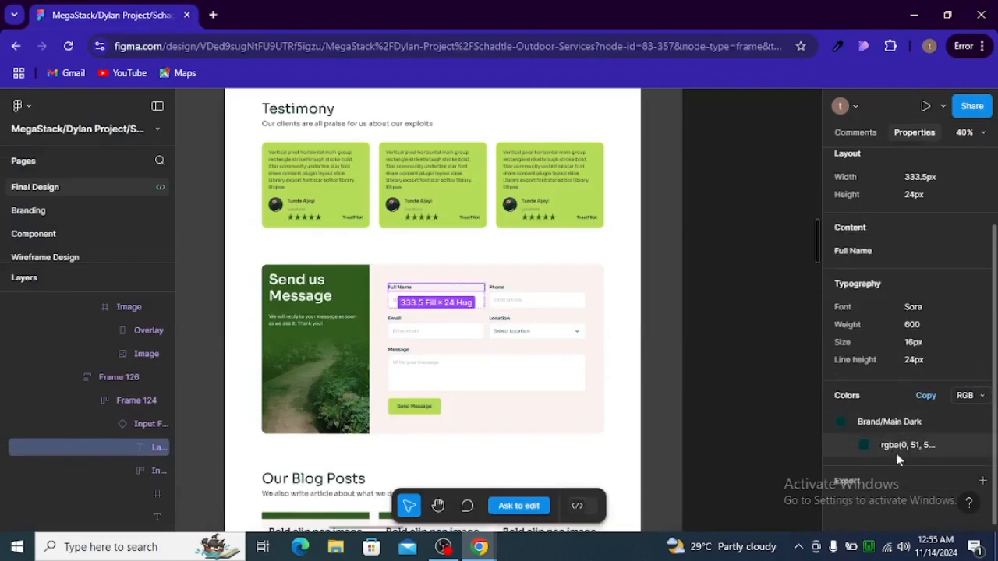
pyautogui.click(964, 395)
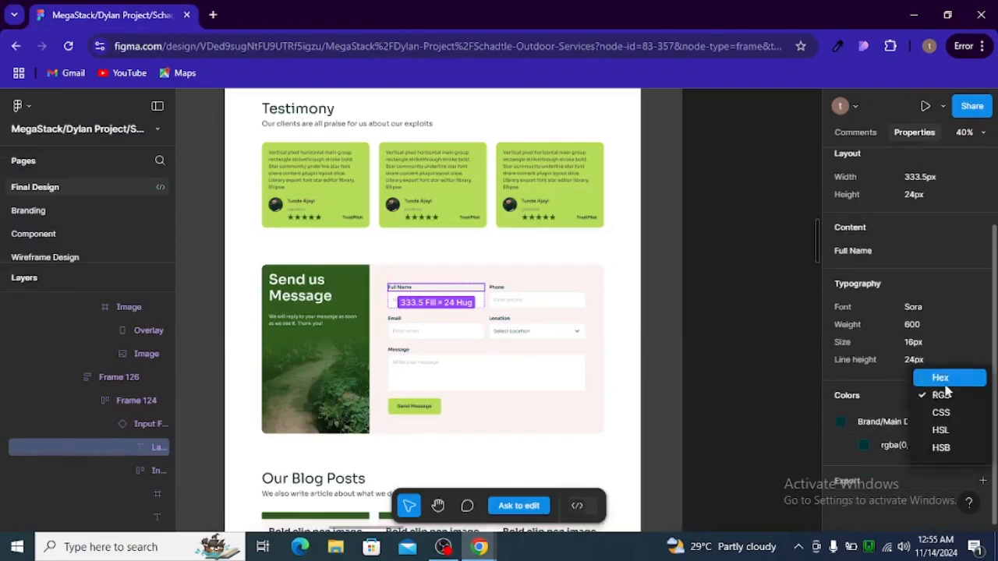
pyautogui.click(940, 378)
pyautogui.click(907, 444)
pyautogui.hotkey('alt', 'Tab')
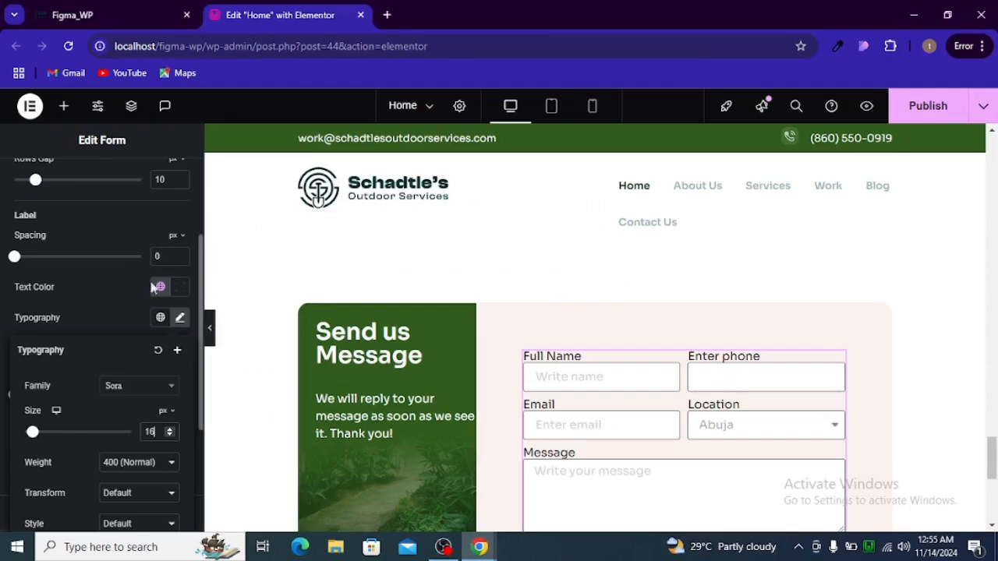
pyautogui.click(180, 287)
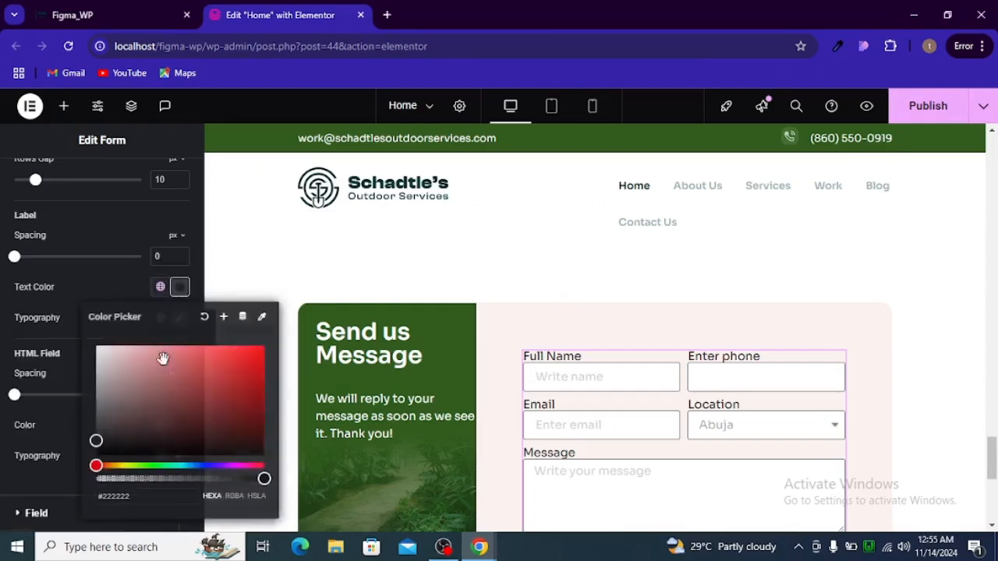
pyautogui.tripleClick(150, 499)
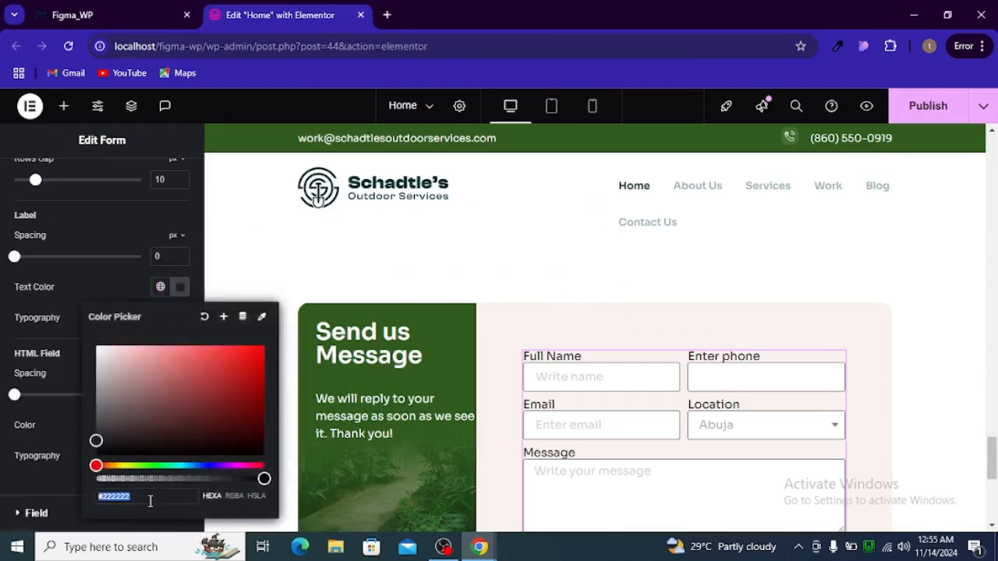
pyautogui.hotkey('ctrl', 'v')
pyautogui.click(66, 269)
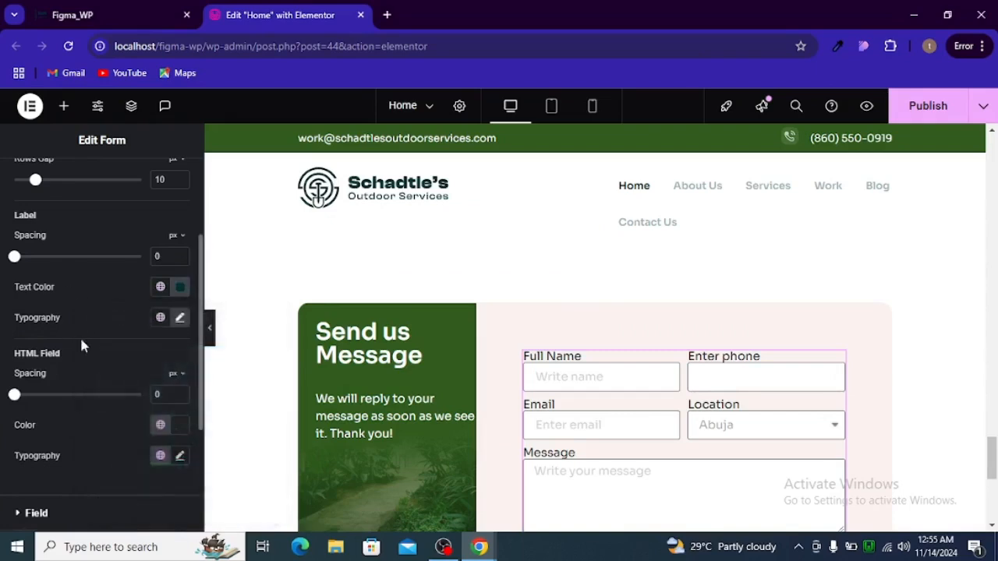
# Set the label font weight to 600 (Semi Bold), giving Sora 16 px labels
pyautogui.scroll(1, 82, 341)
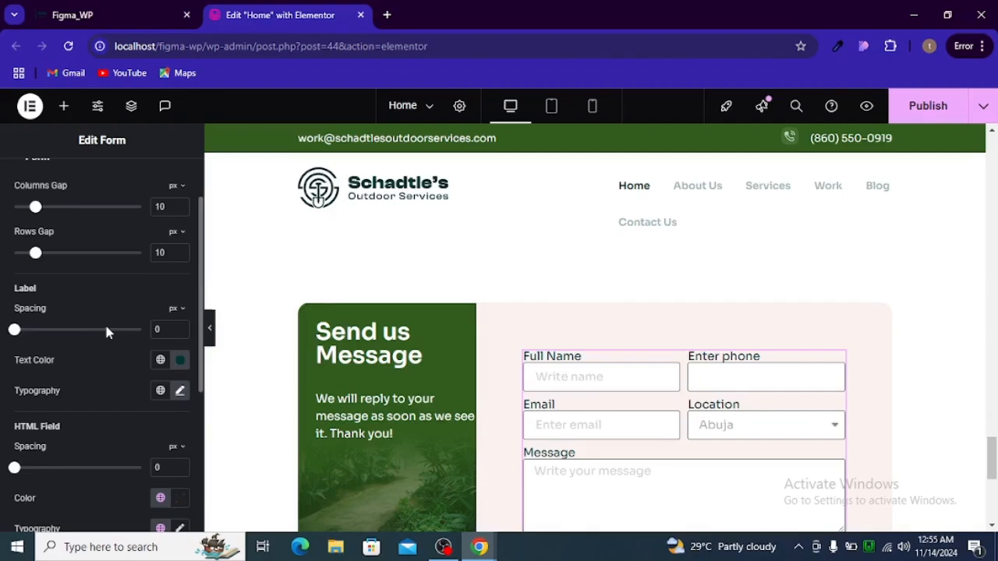
pyautogui.click(180, 390)
pyautogui.scroll(-2, 138, 464)
pyautogui.click(138, 387)
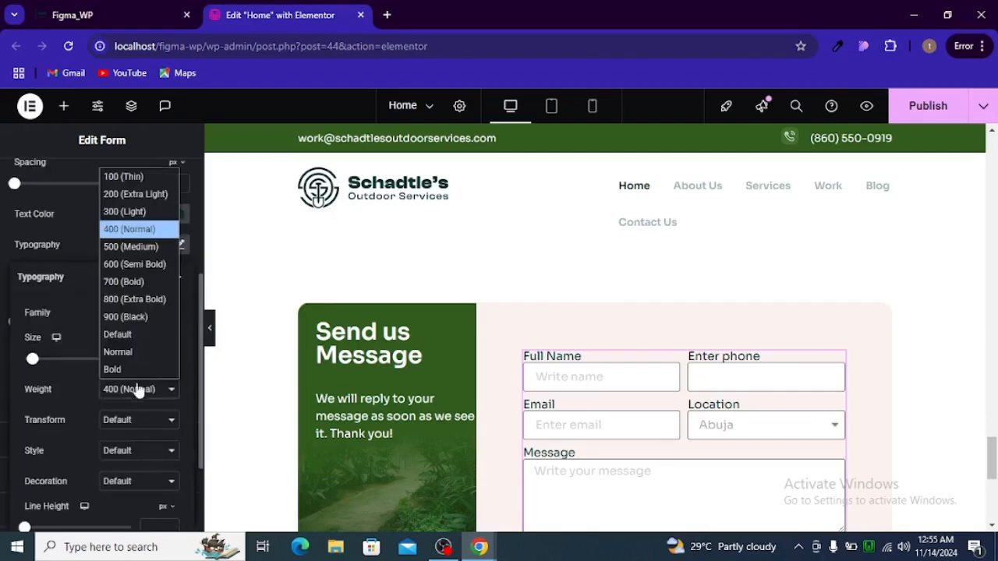
pyautogui.click(137, 264)
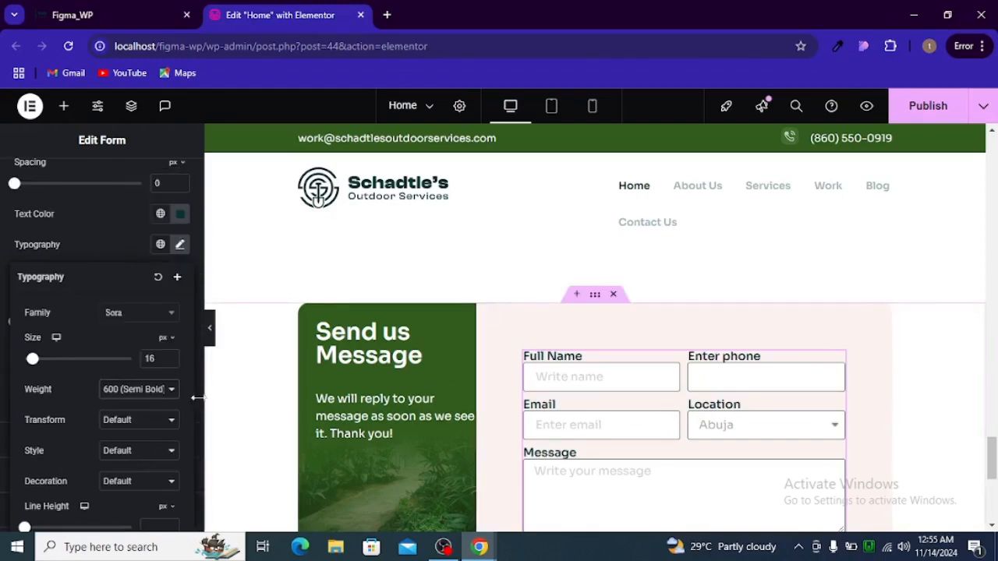
pyautogui.scroll(2, 111, 356)
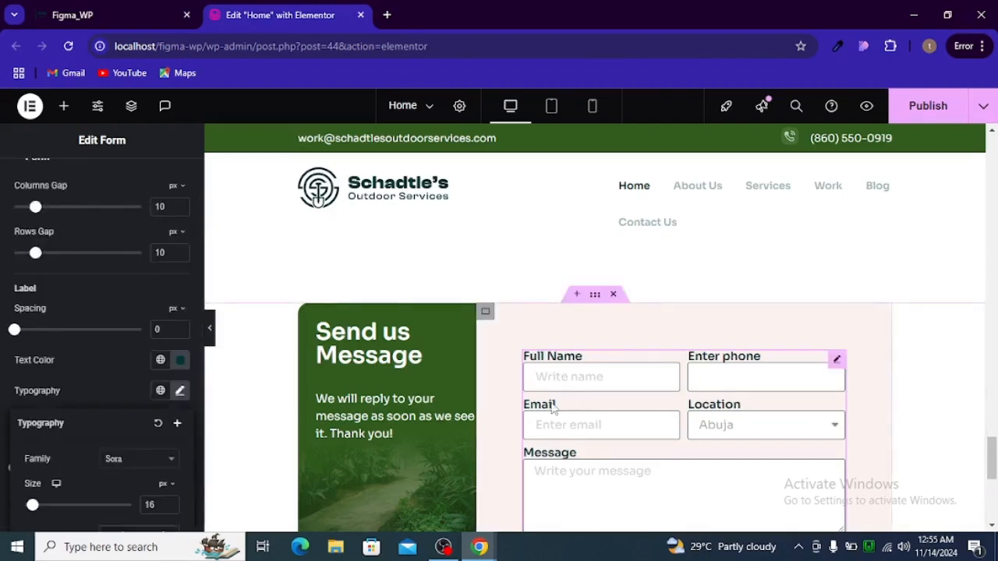
# Set the spacing between labels and inputs to 4 px
pyautogui.hotkey('alt', 'Tab')
pyautogui.click(403, 298)
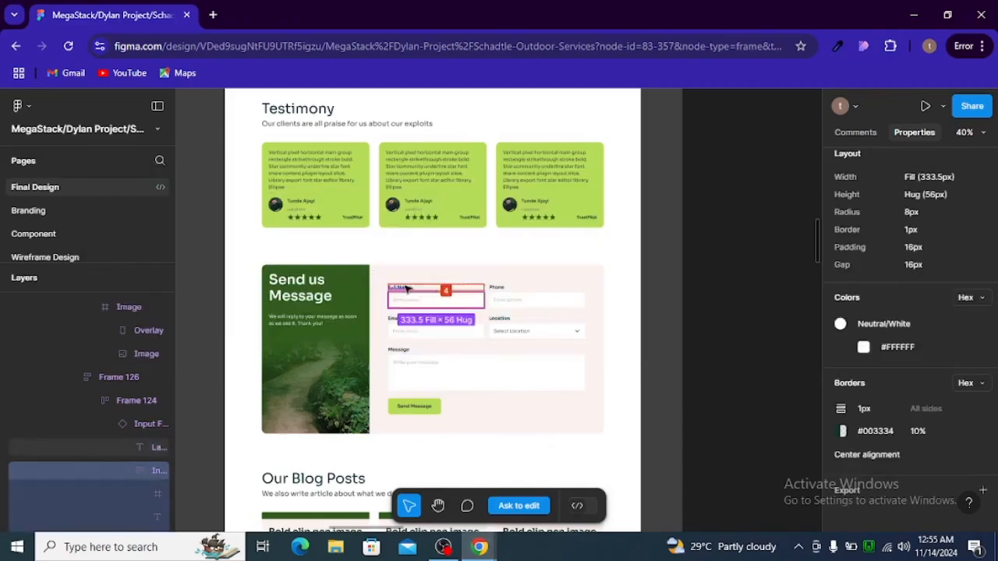
pyautogui.hotkey('alt', 'Tab')
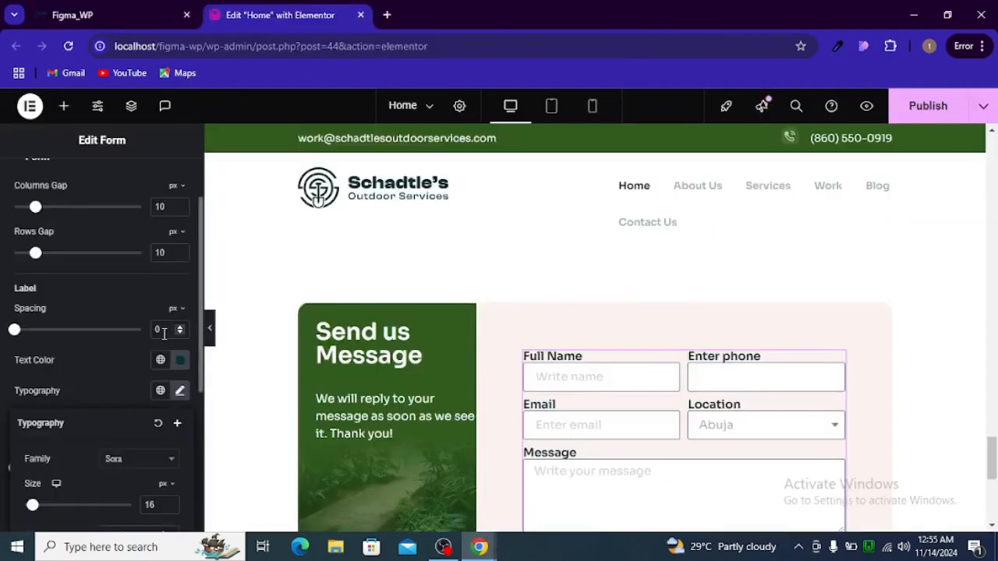
pyautogui.click(164, 334)
pyautogui.write('4')
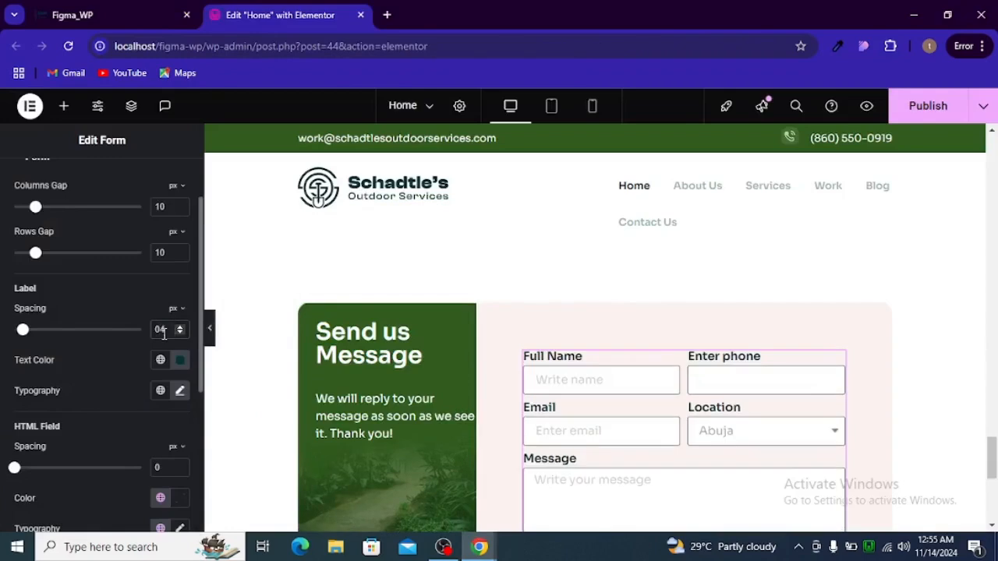
pyautogui.scroll(-1, 733, 356)
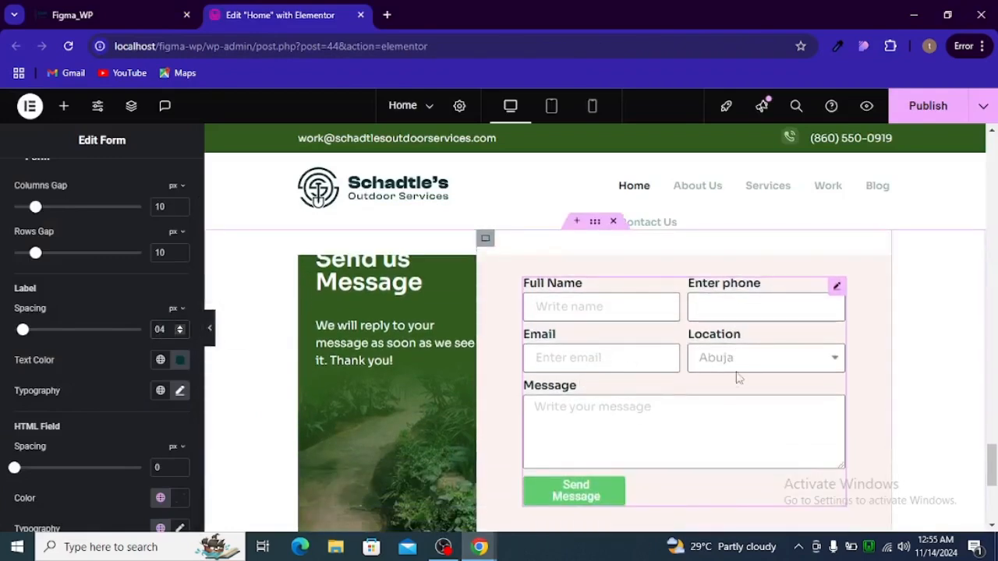
pyautogui.scroll(1, 643, 362)
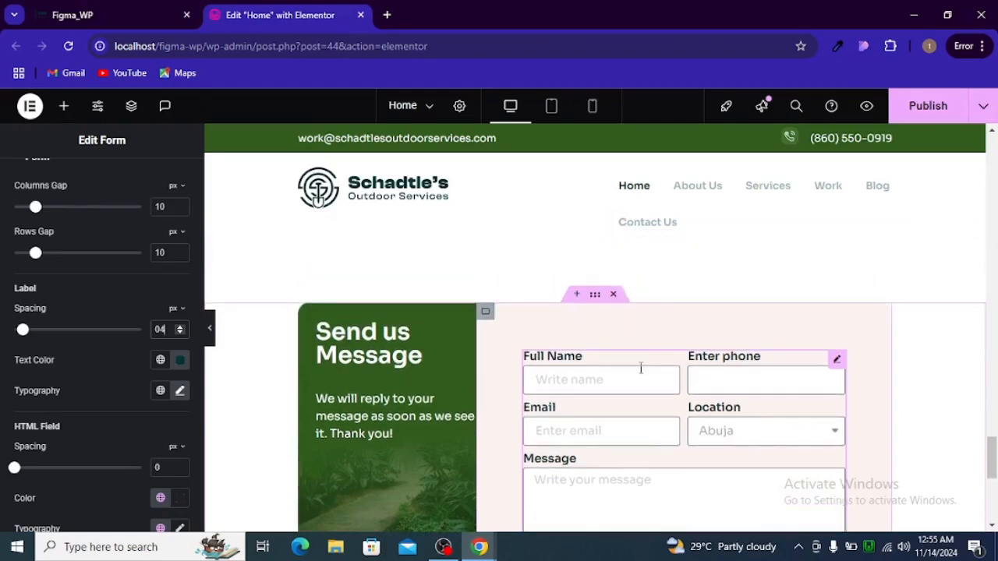
pyautogui.scroll(1, 133, 351)
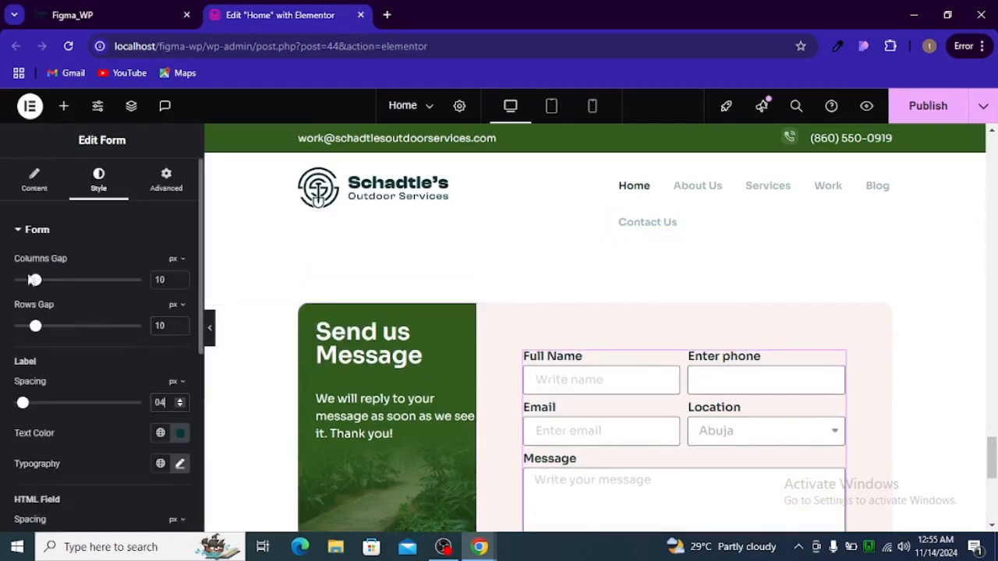
pyautogui.click(28, 231)
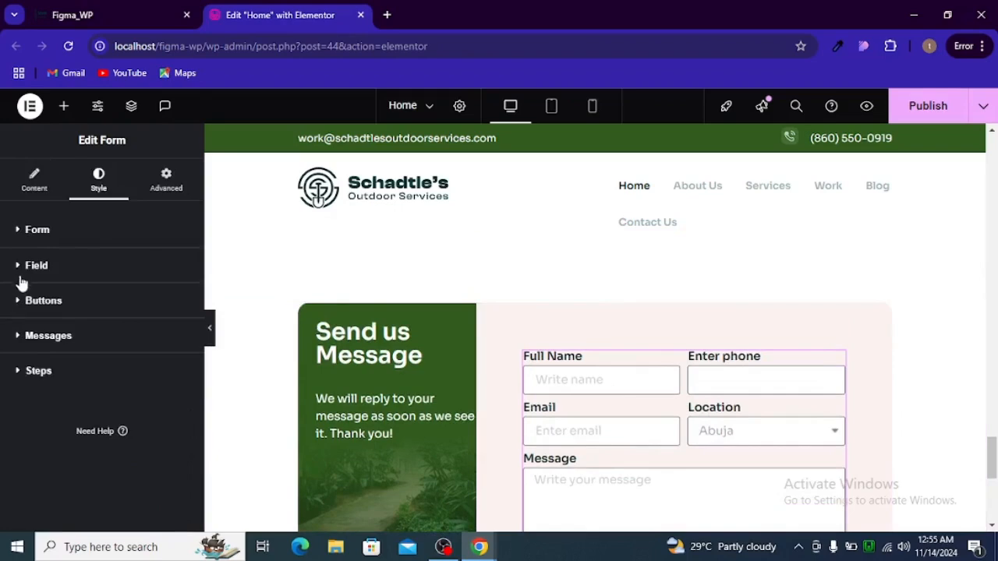
# Copy the field border colour rgba(0, 51, 52, 0.1) from Figma into the field Border Color
pyautogui.click(25, 269)
pyautogui.scroll(-1, 64, 335)
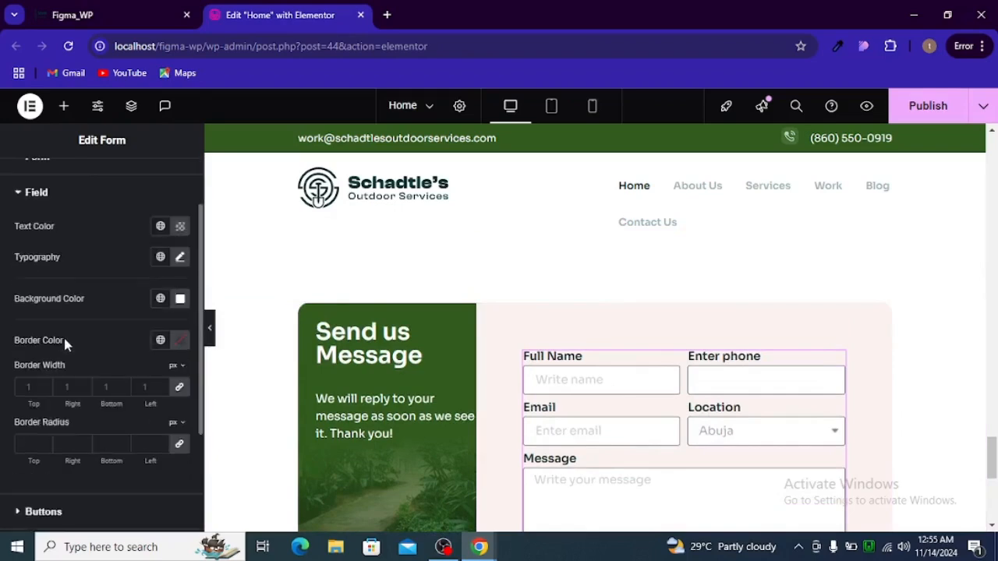
pyautogui.hotkey('alt', 'Tab')
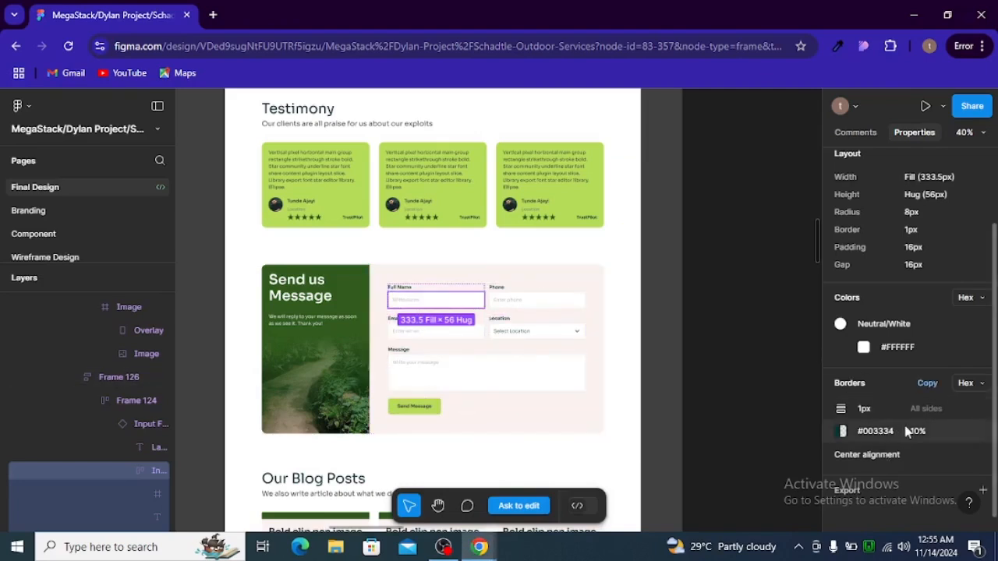
pyautogui.click(964, 384)
pyautogui.click(942, 401)
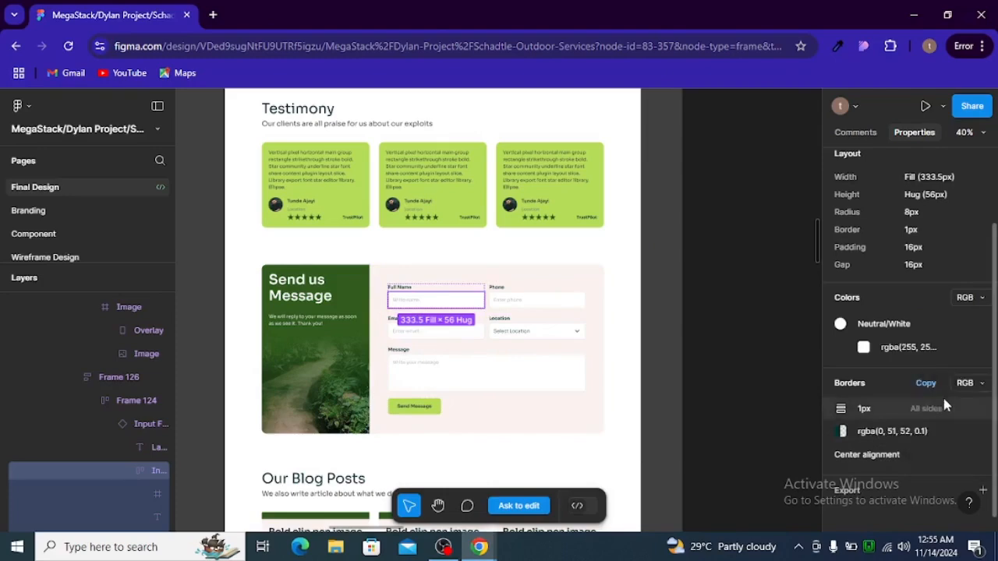
pyautogui.click(905, 432)
pyautogui.hotkey('alt', 'Tab')
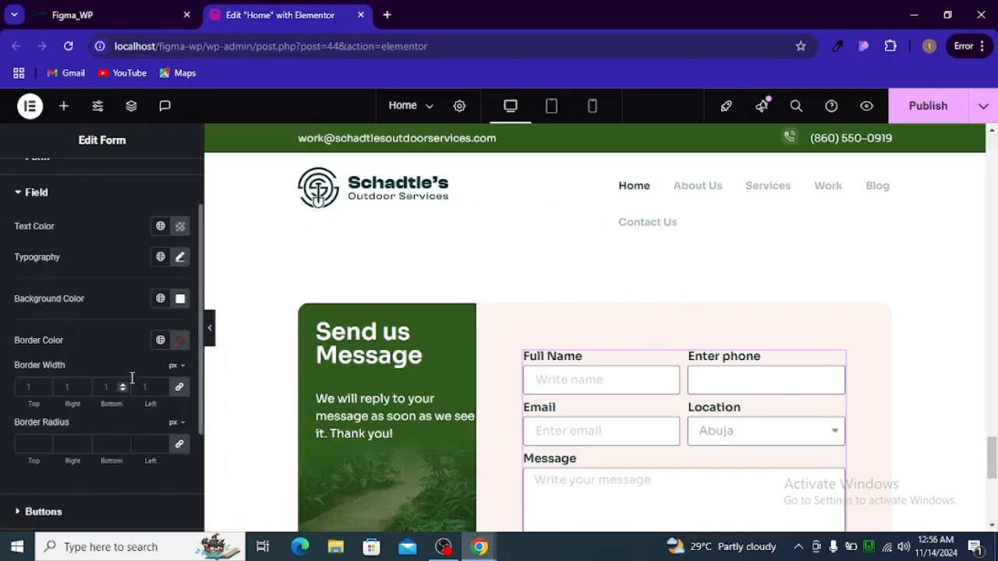
pyautogui.click(179, 341)
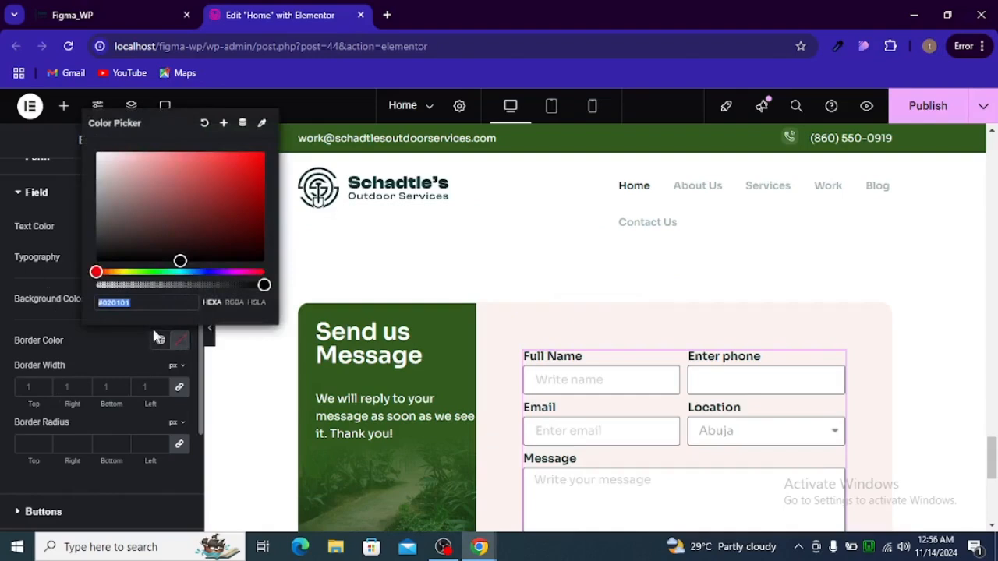
pyautogui.hotkey('ctrl', 'v')
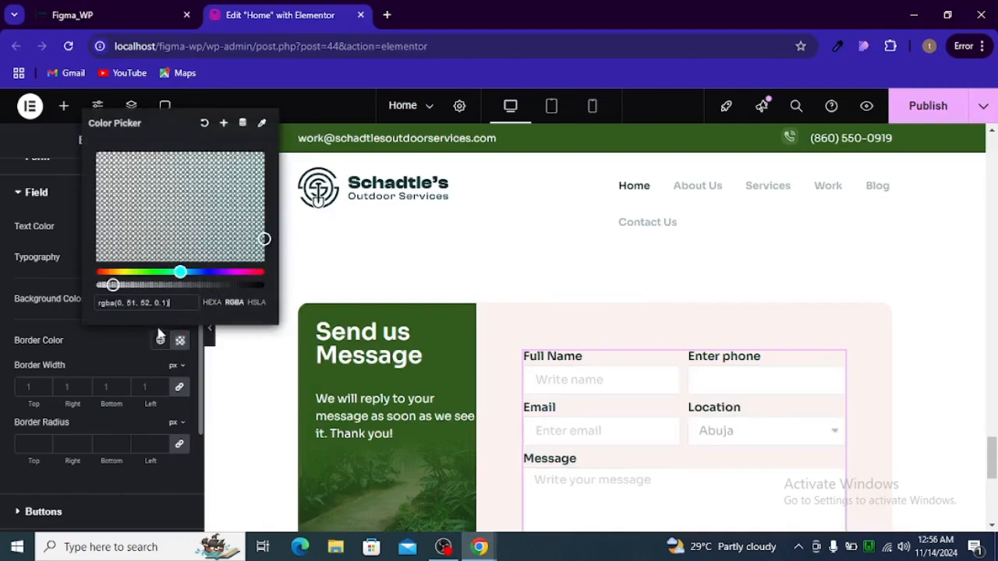
pyautogui.click(122, 357)
# Give the input fields an 8 px border radius and publish the page
pyautogui.hotkey('alt', 'Tab')
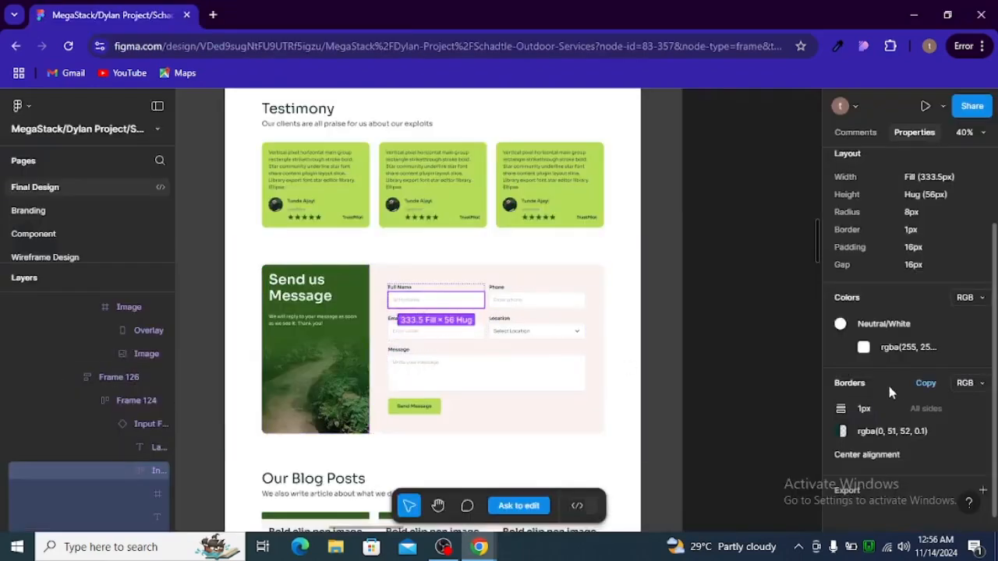
pyautogui.scroll(2, 889, 398)
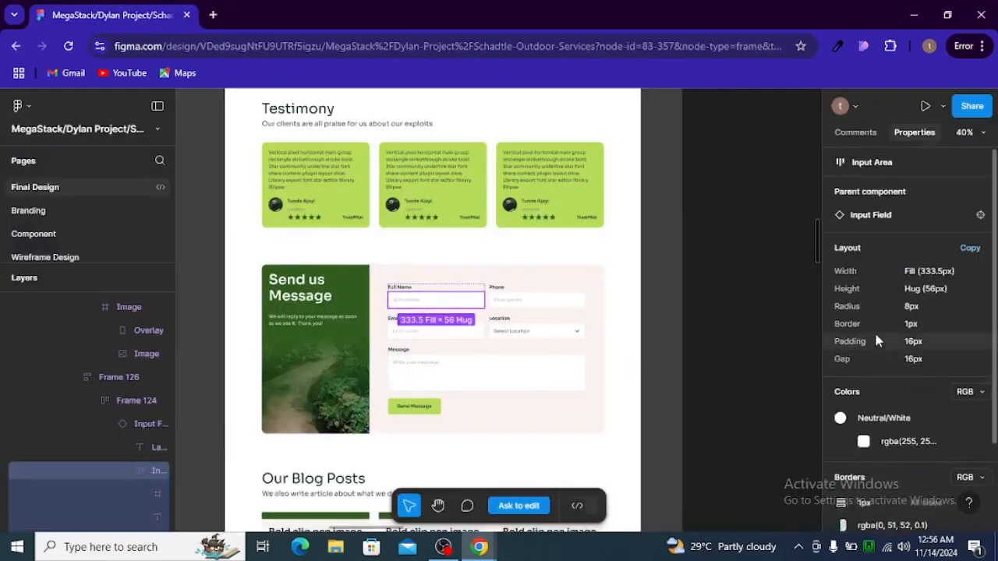
pyautogui.hotkey('alt', 'Tab')
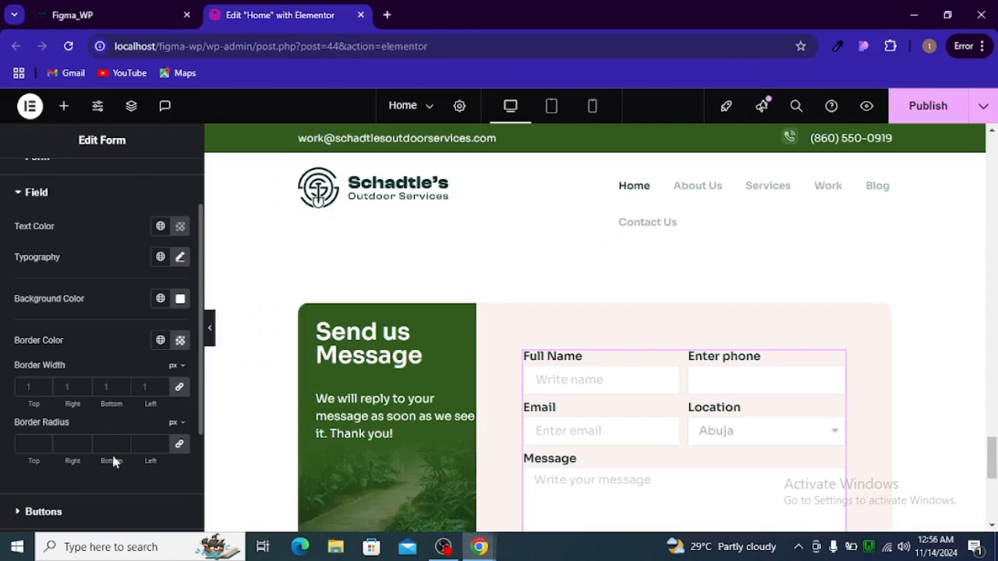
pyautogui.click(32, 445)
pyautogui.write('8')
pyautogui.scroll(-2, 582, 405)
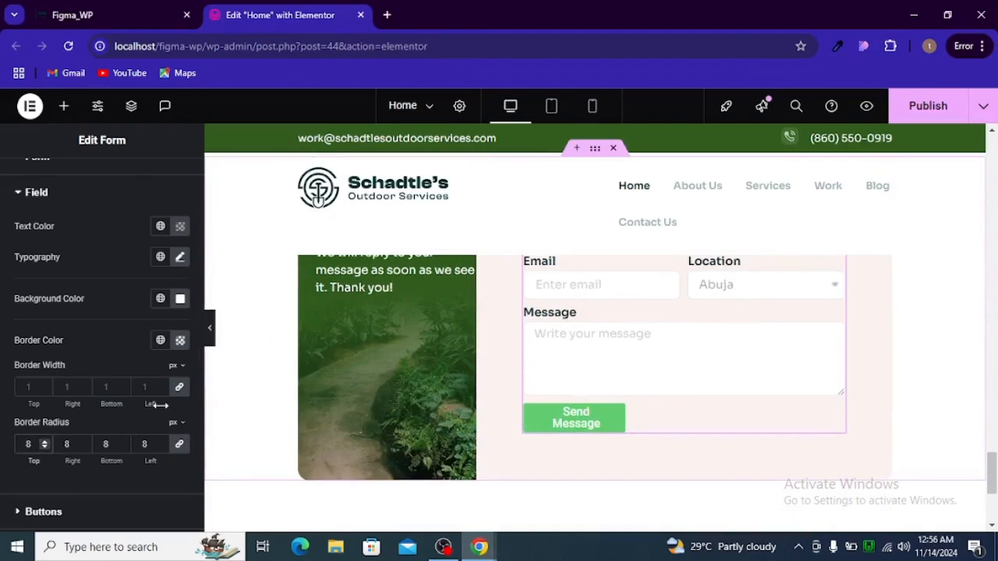
pyautogui.click(928, 108)
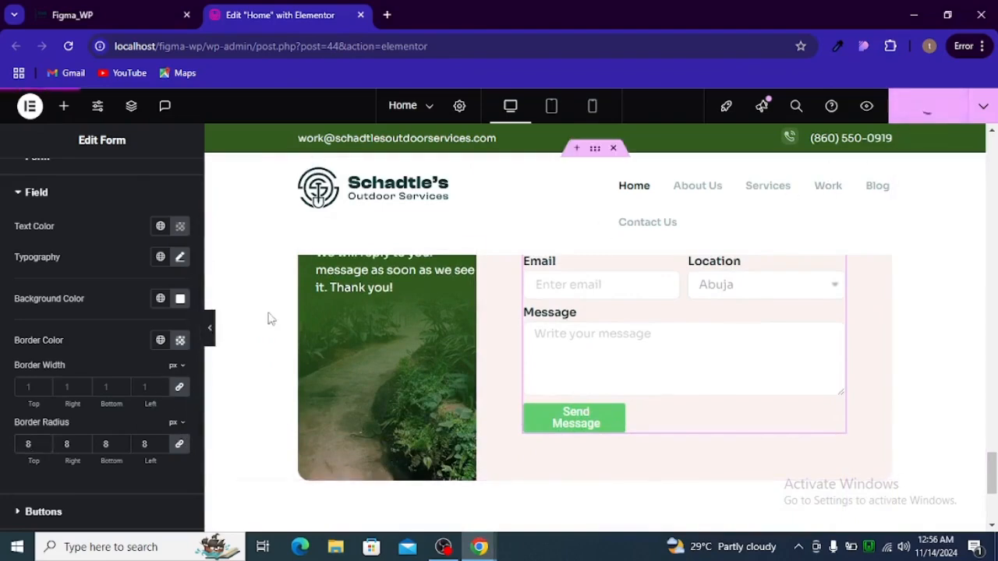
pyautogui.click(210, 329)
pyautogui.scroll(2, 500, 406)
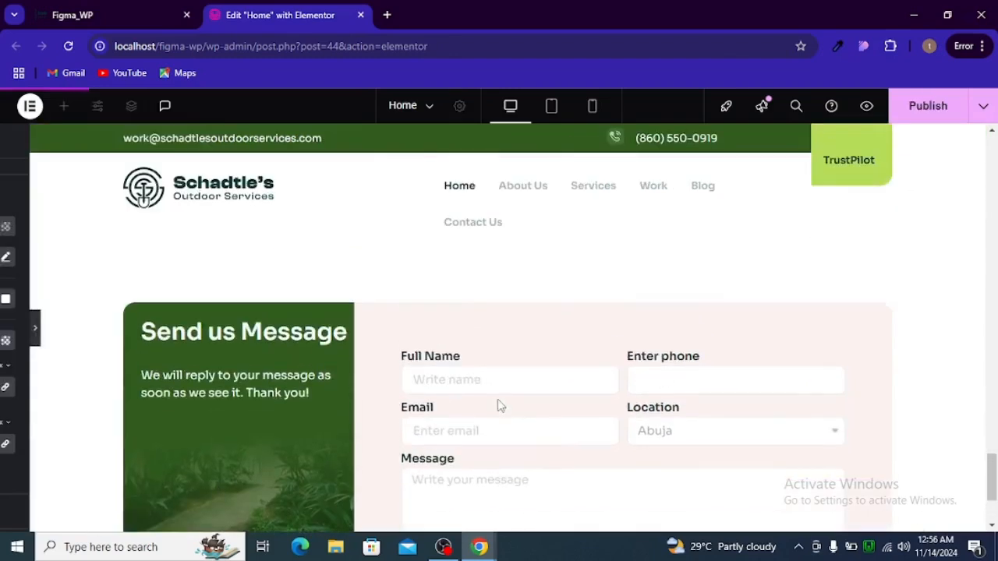
pyautogui.scroll(-2, 520, 366)
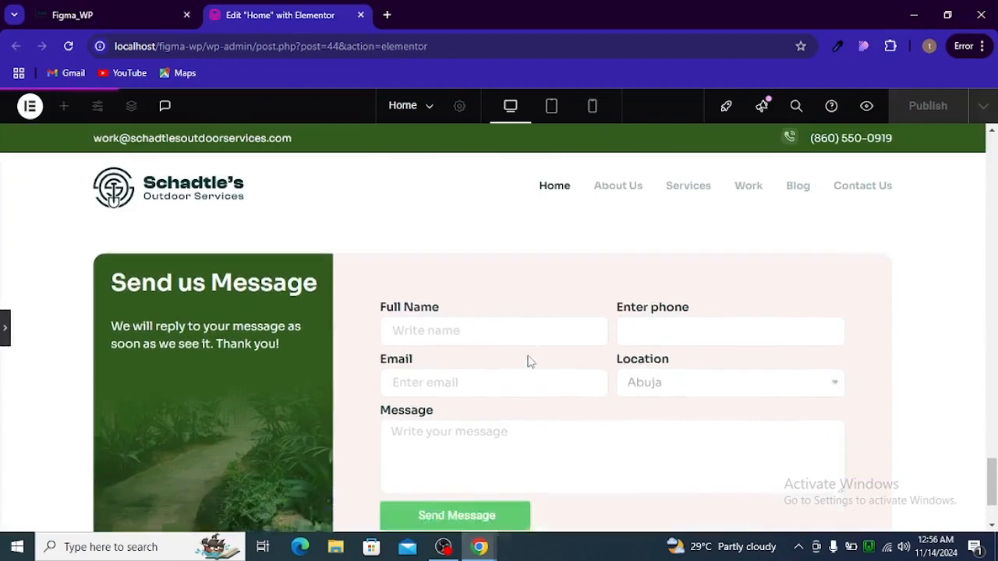
pyautogui.scroll(1, 528, 356)
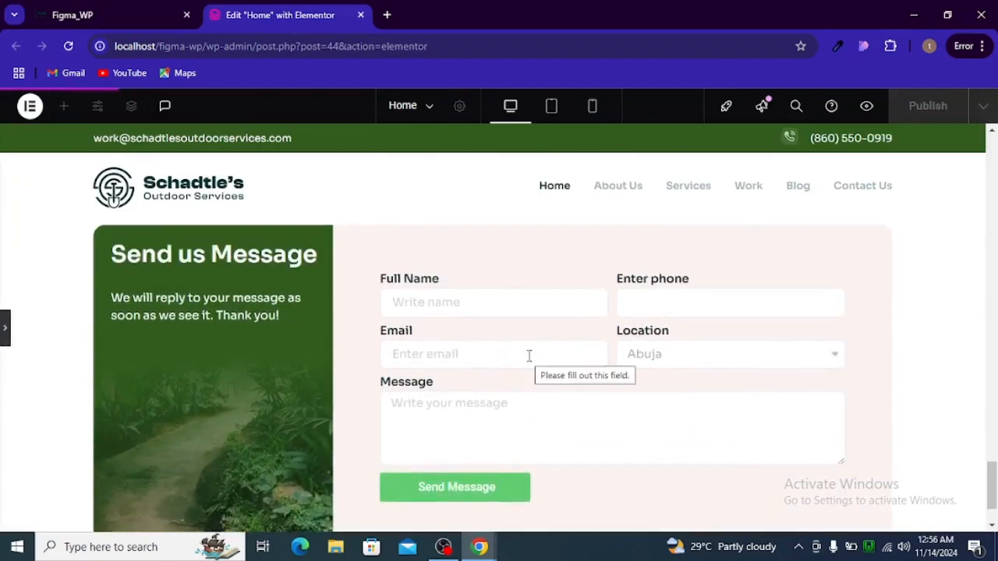
pyautogui.scroll(1, 529, 357)
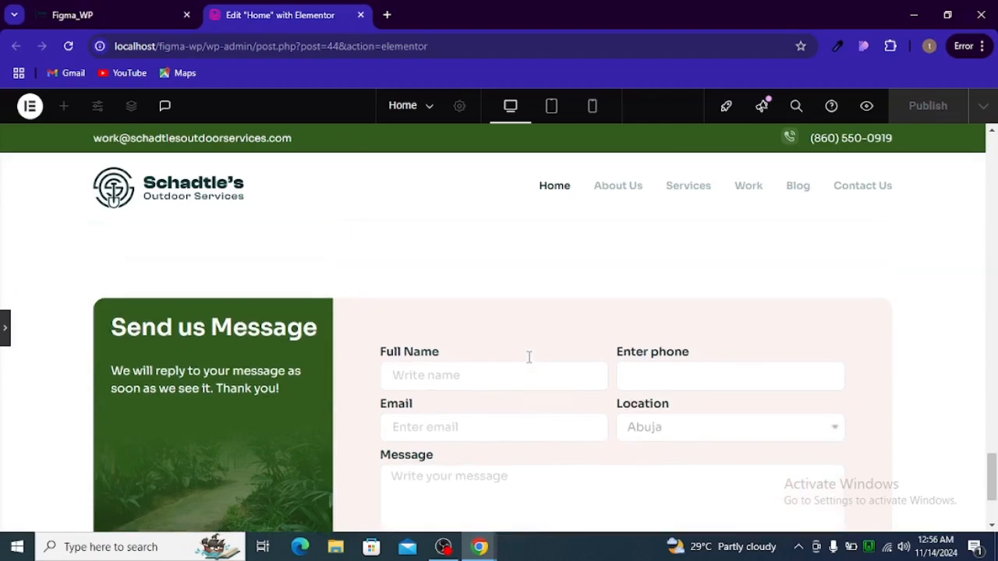
pyautogui.scroll(-2, 529, 364)
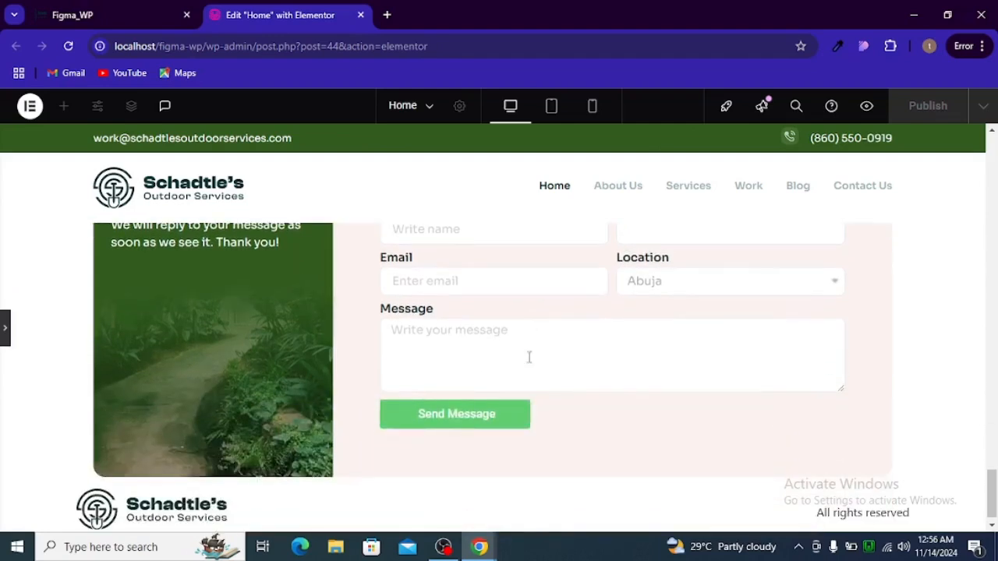
pyautogui.scroll(1, 521, 369)
pyautogui.scroll(1, 488, 385)
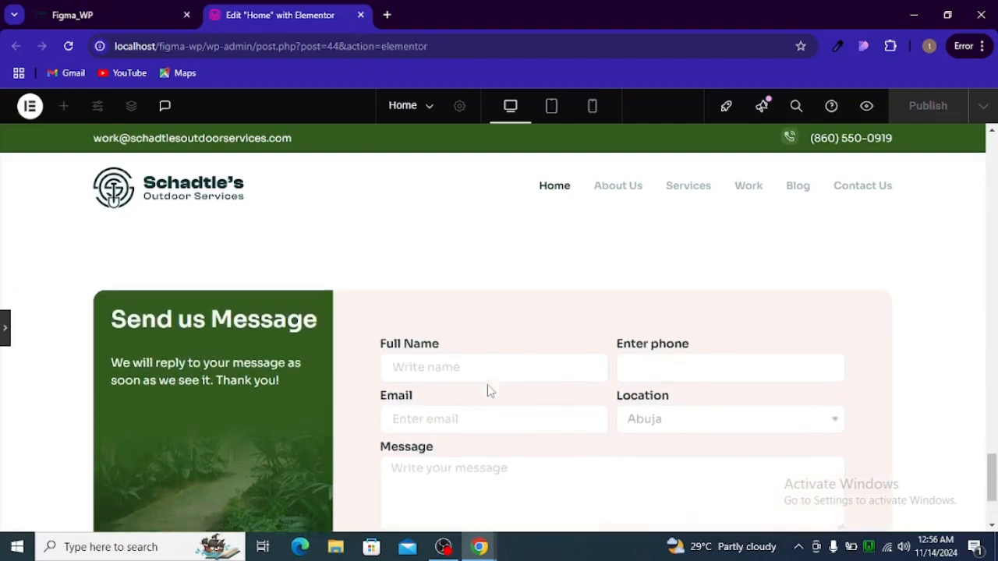
pyautogui.click(4, 326)
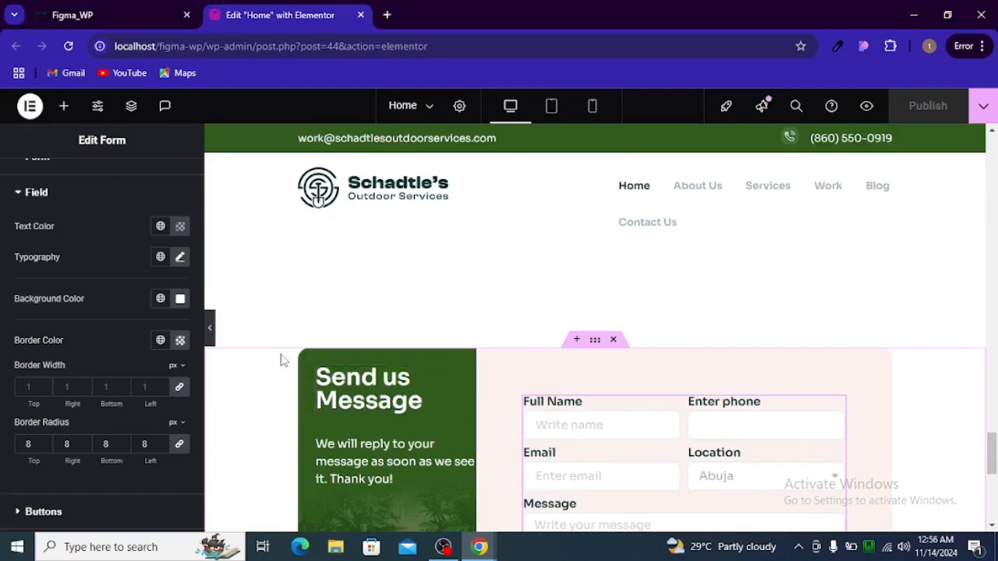
# Set the submit button's background to the global brand_sec green
pyautogui.scroll(-2, 491, 374)
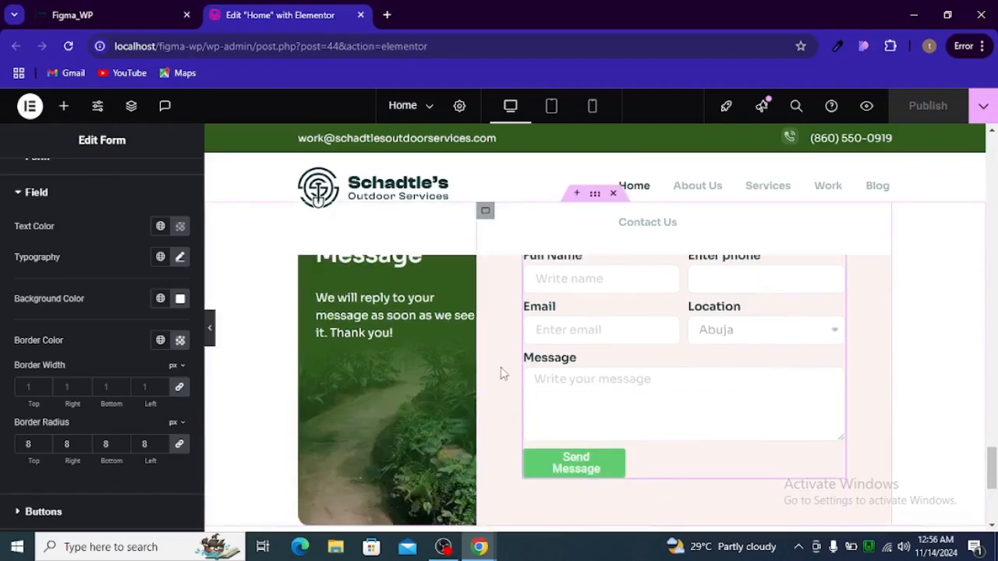
pyautogui.scroll(-2, 94, 335)
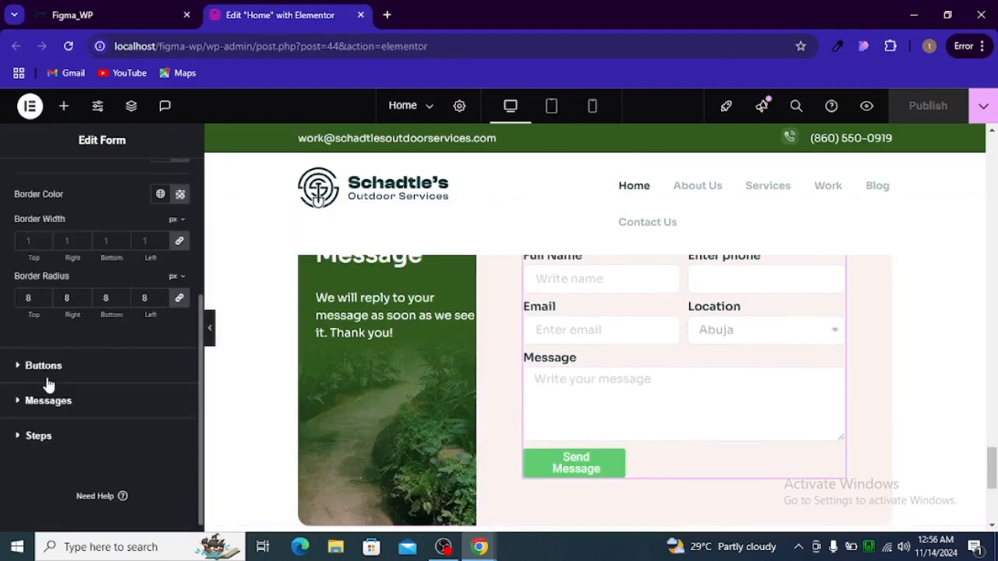
pyautogui.click(48, 368)
pyautogui.scroll(-2, 86, 355)
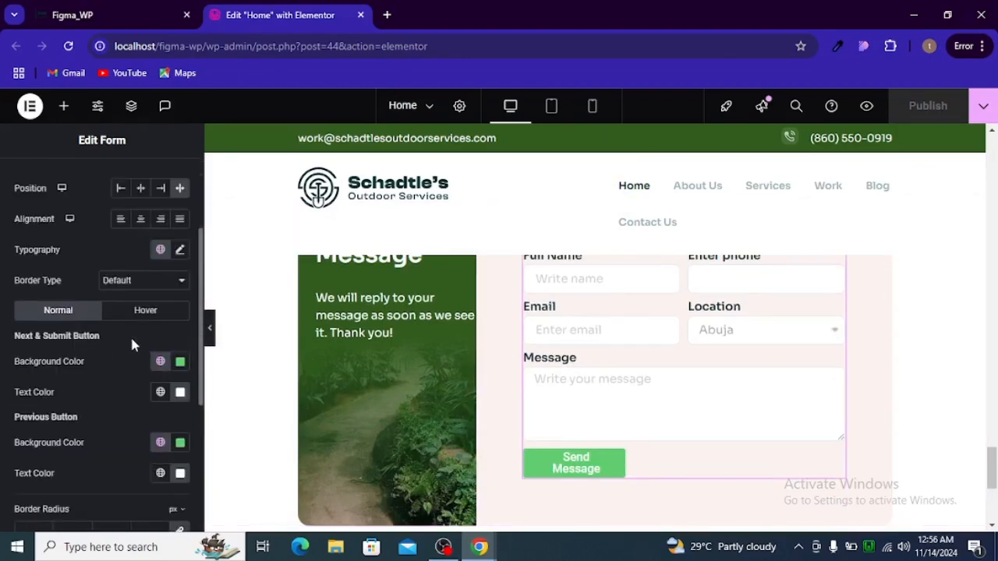
pyautogui.hotkey('alt', 'Tab')
pyautogui.doubleClick(430, 406)
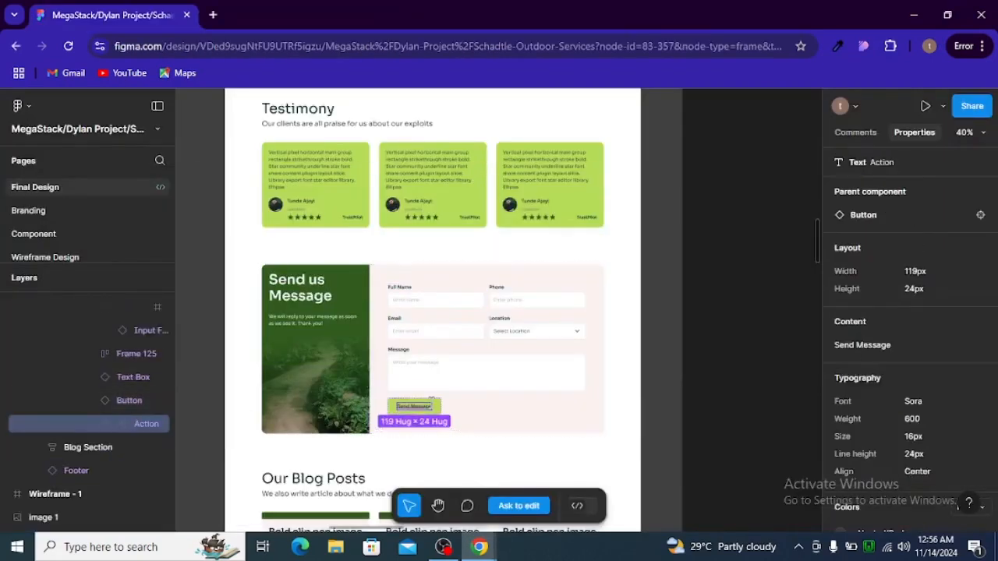
pyautogui.hotkey('alt', 'Tab')
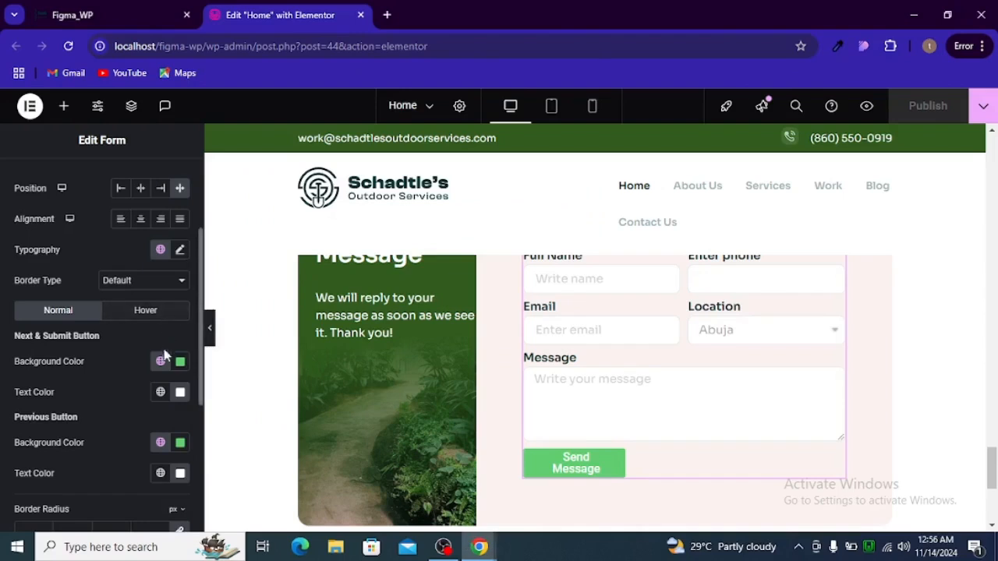
pyautogui.click(161, 363)
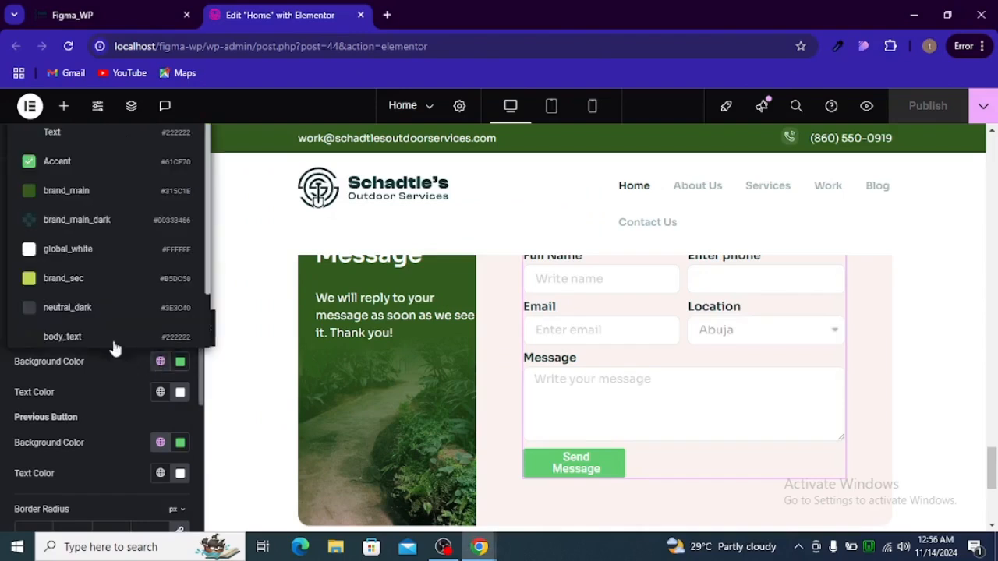
pyautogui.click(84, 281)
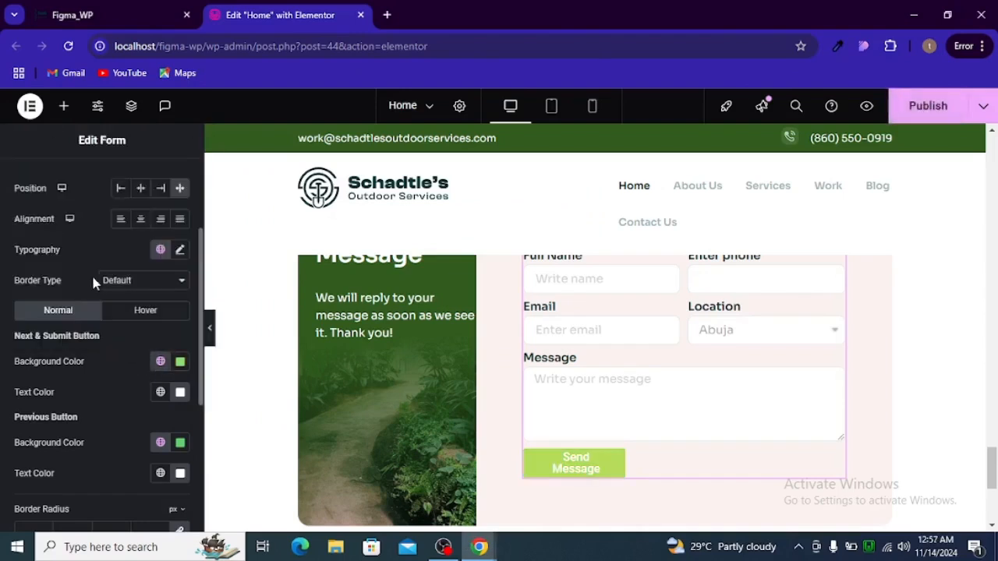
# Copy the dark text colour rgba(62,60,64,1) from Figma into the button Text Color
pyautogui.hotkey('alt', 'Tab')
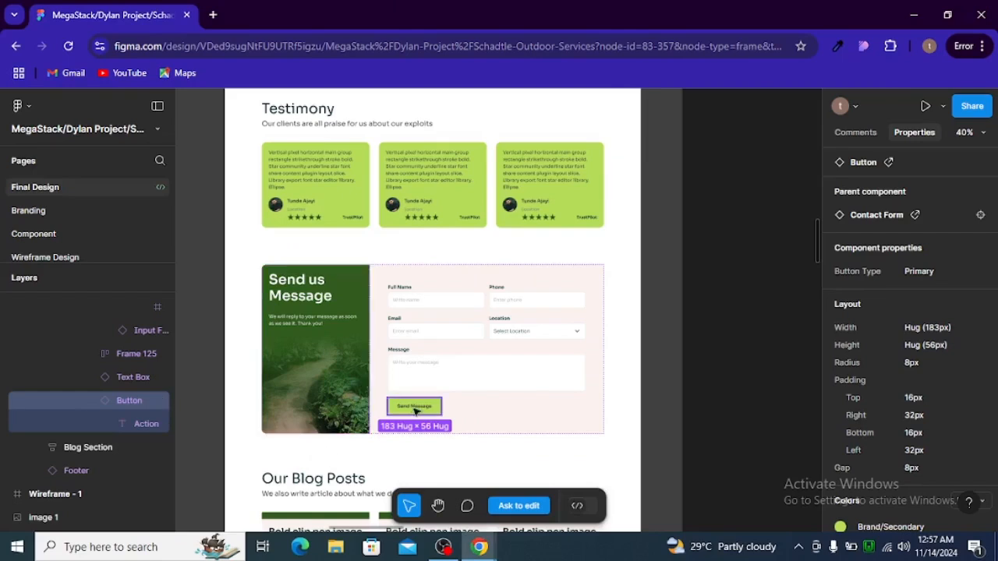
pyautogui.doubleClick(413, 406)
pyautogui.scroll(-3, 889, 460)
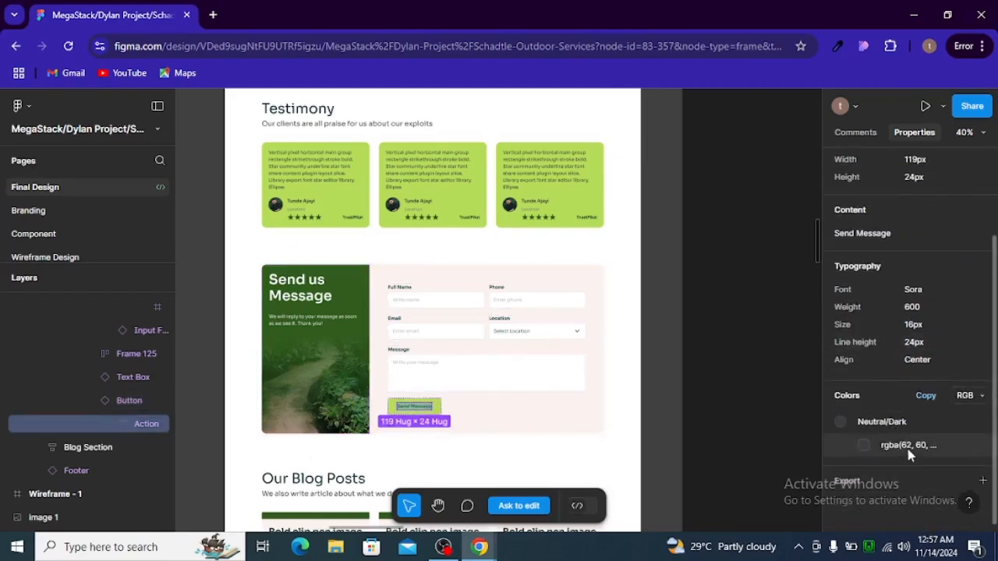
pyautogui.hotkey('alt', 'Tab')
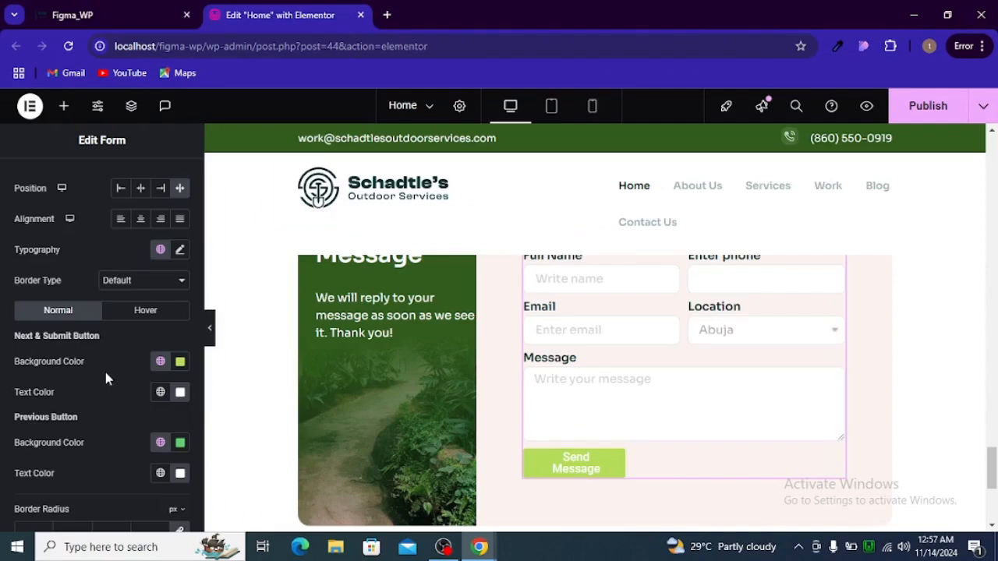
pyautogui.click(179, 393)
pyautogui.write('rgba(62, 60, 65, 1)')
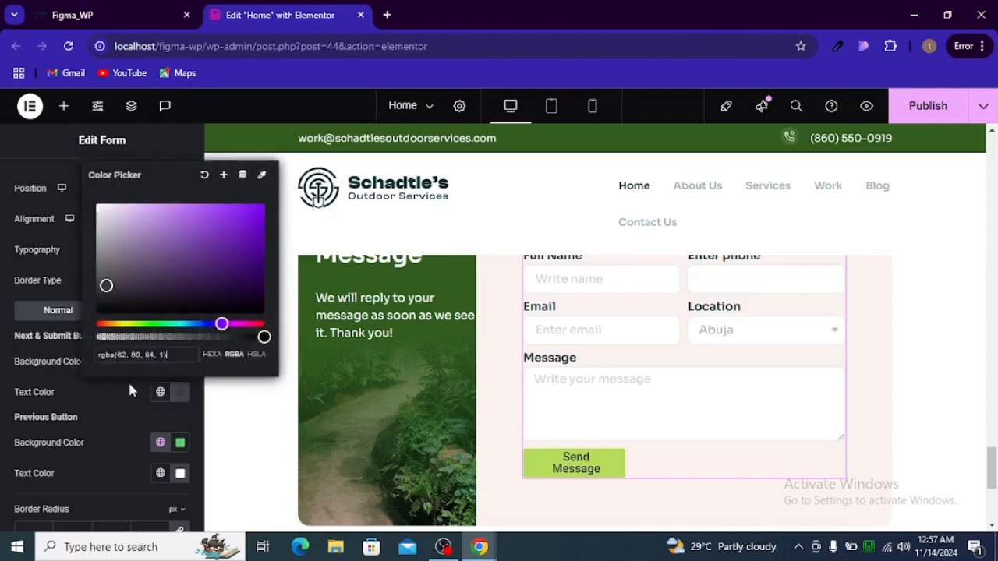
pyautogui.click(122, 382)
# Zero the button's text padding so the label fits on one line, and set corner radius to 8
pyautogui.scroll(-1, 70, 417)
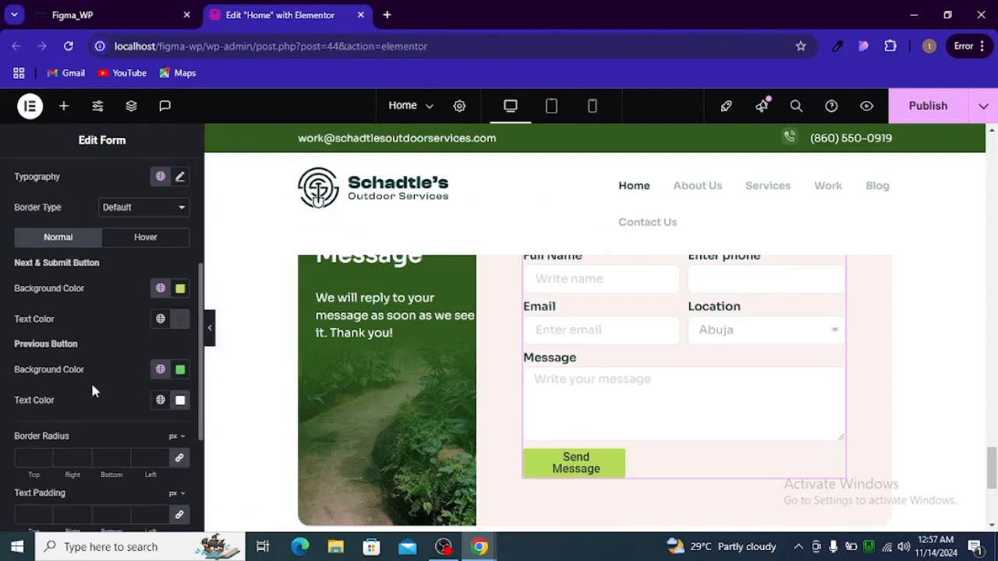
pyautogui.scroll(-2, 92, 390)
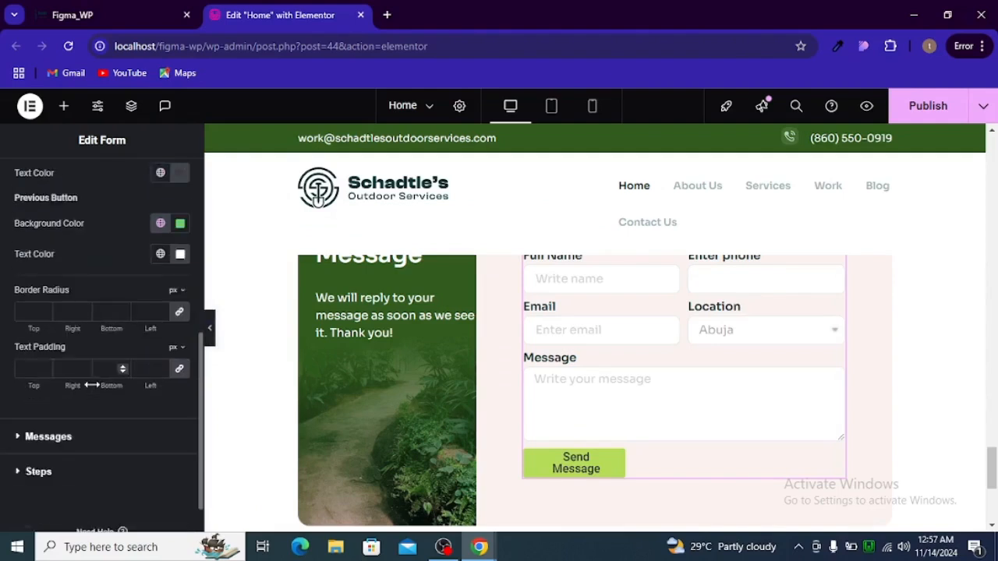
pyautogui.click(180, 370)
pyautogui.click(180, 312)
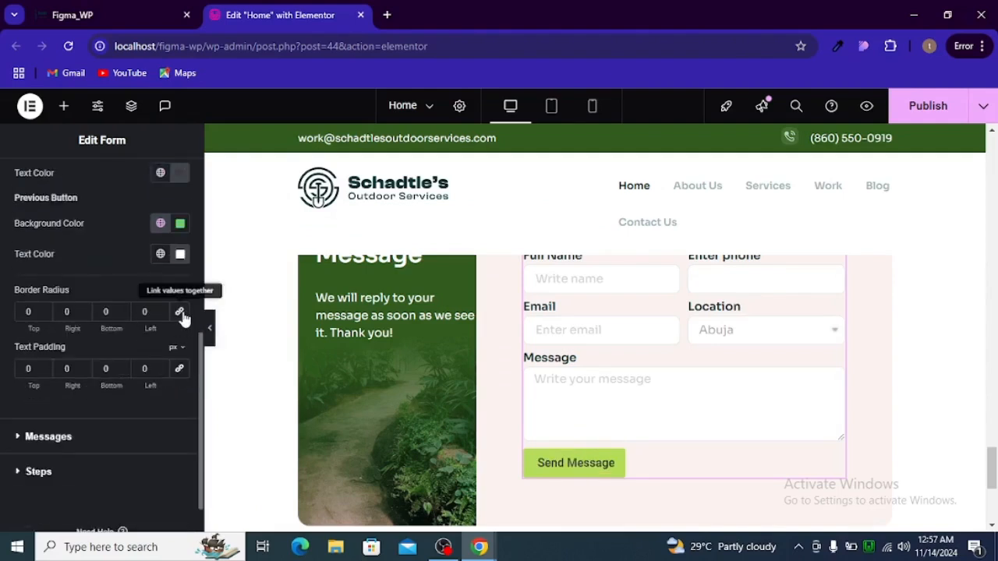
pyautogui.hotkey('alt', 'Tab')
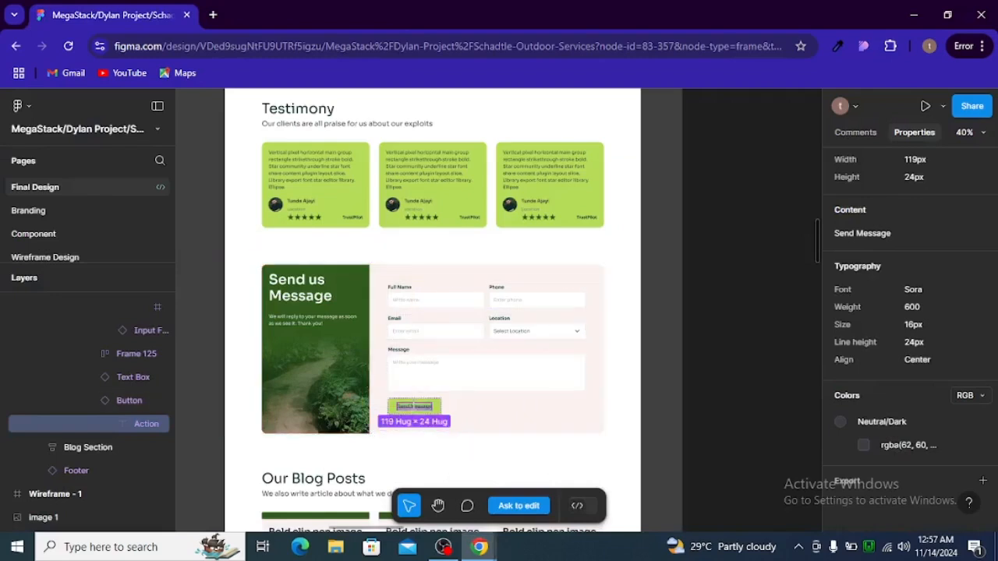
pyautogui.click(439, 406)
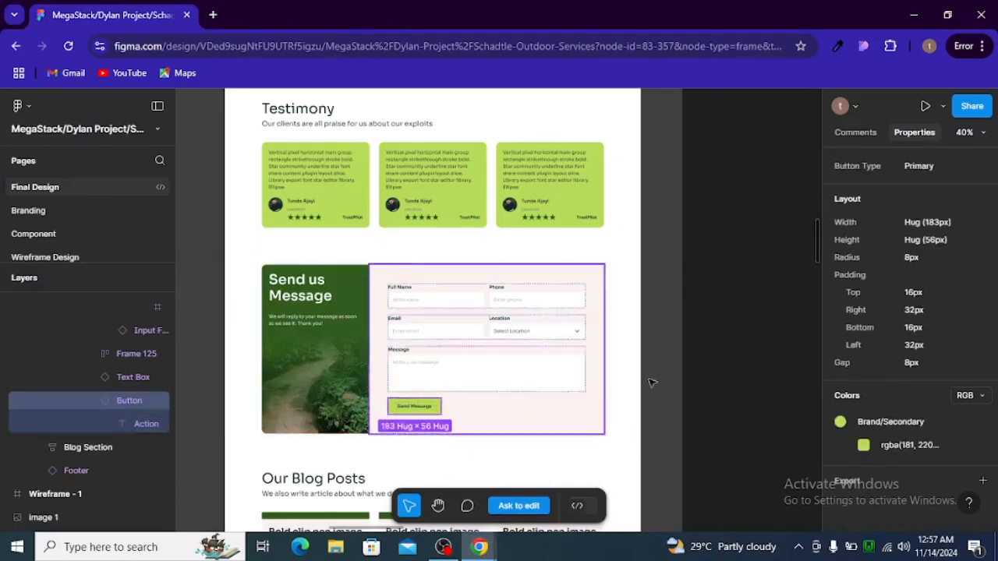
pyautogui.hotkey('alt', 'Tab')
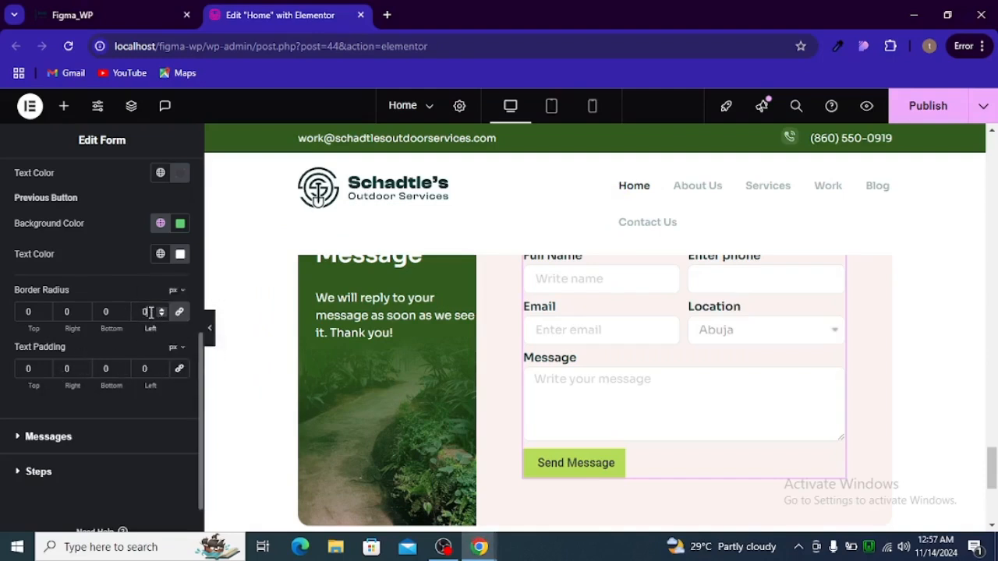
pyautogui.write('8')
pyautogui.scroll(2, 98, 355)
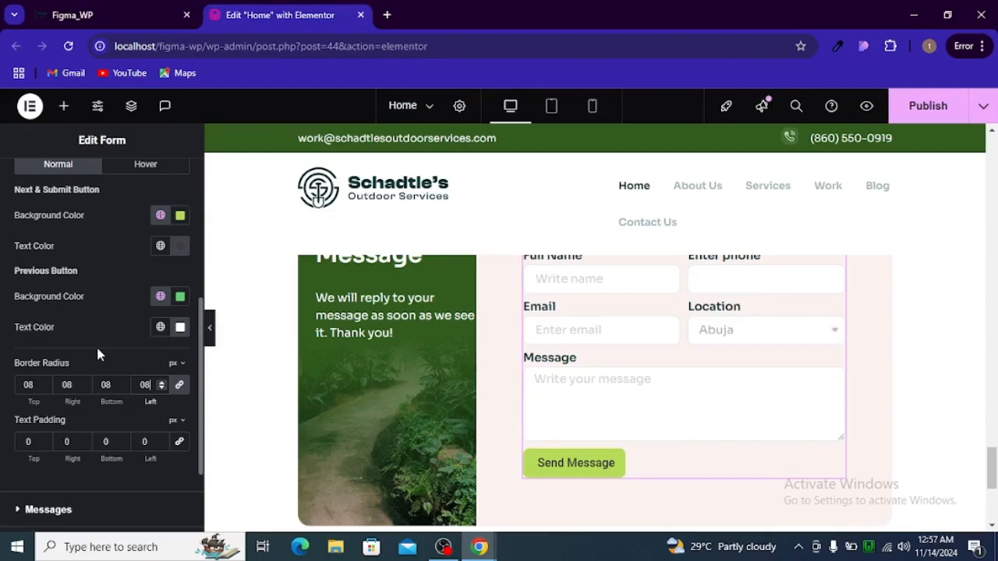
pyautogui.scroll(2, 90, 347)
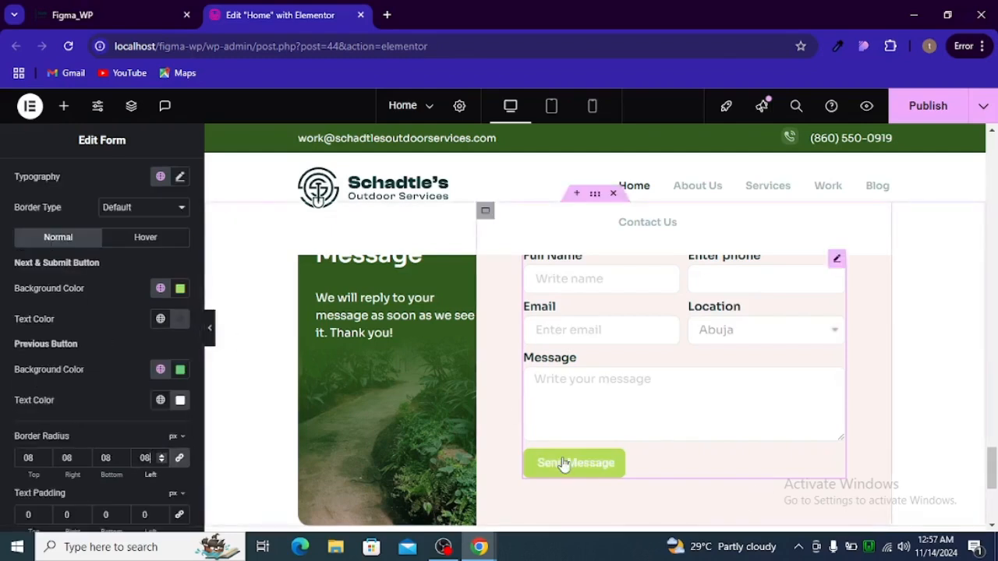
# Set the button's hover text colour to the global neutral_dark
pyautogui.click(134, 242)
pyautogui.click(160, 319)
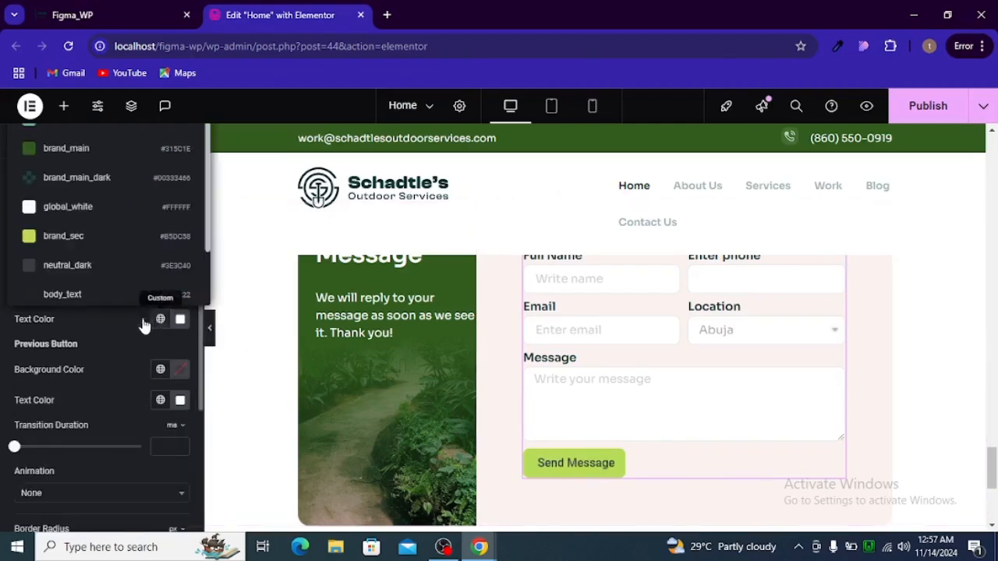
pyautogui.click(121, 279)
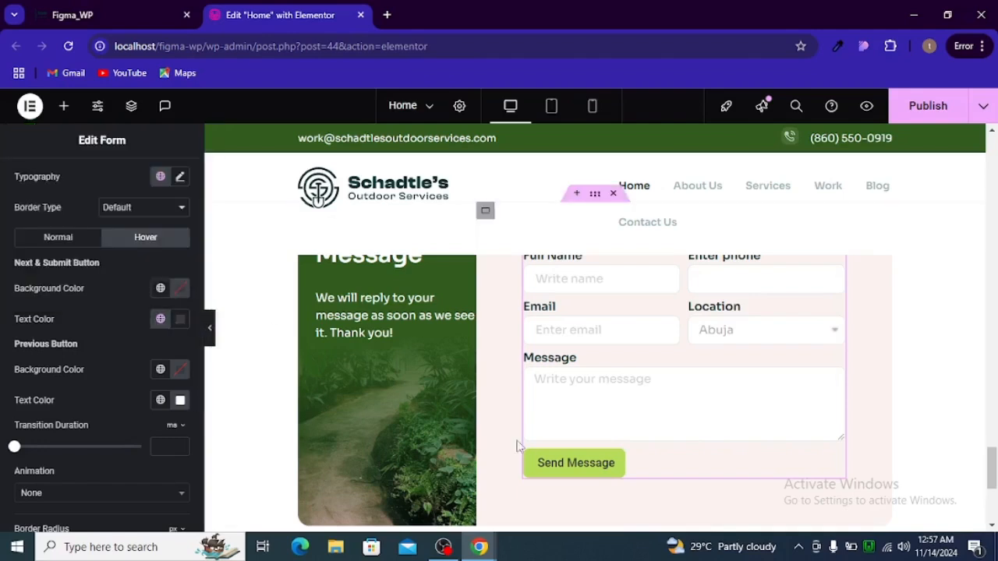
pyautogui.scroll(-1, 104, 354)
pyautogui.scroll(-3, 104, 355)
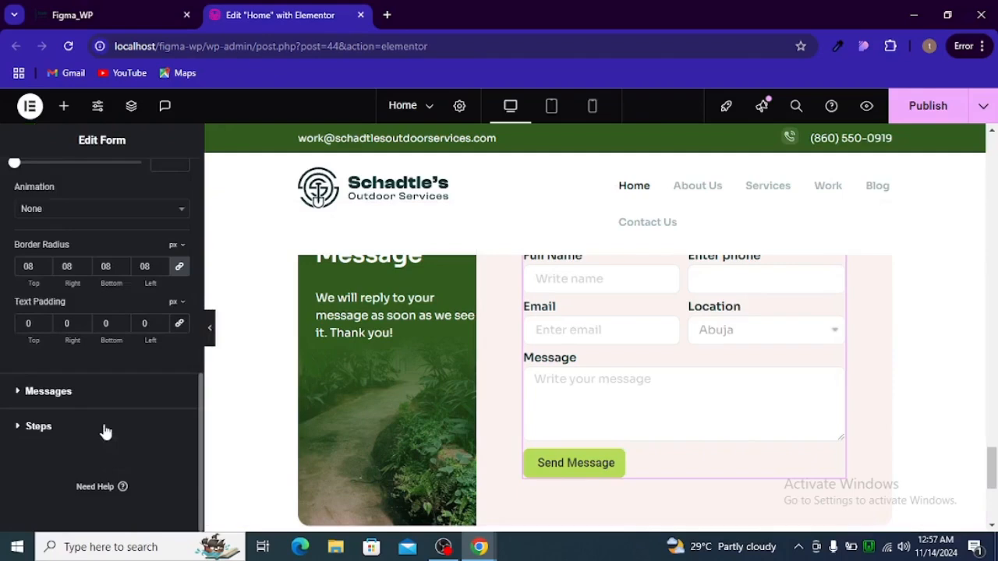
pyautogui.scroll(4, 105, 431)
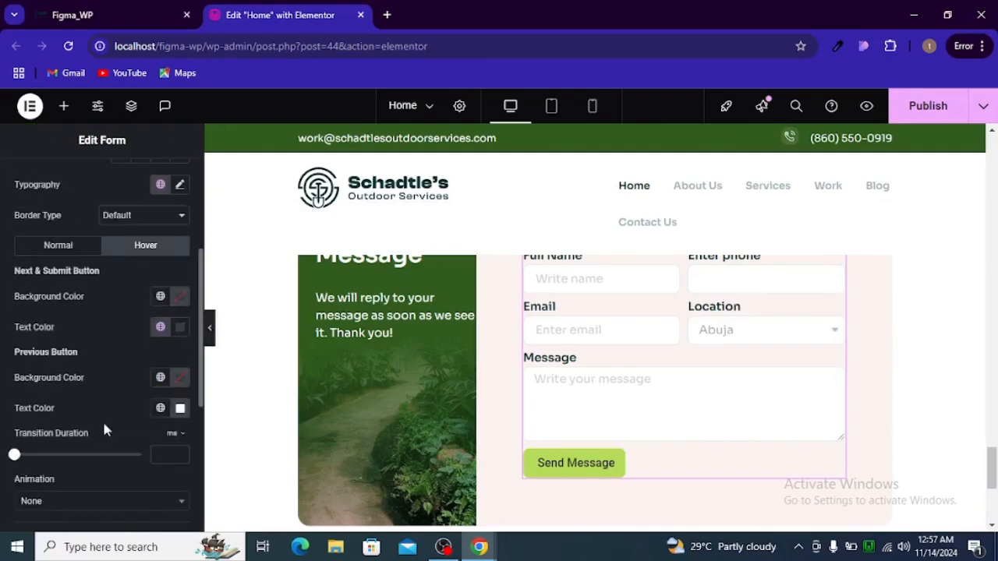
pyautogui.click(48, 246)
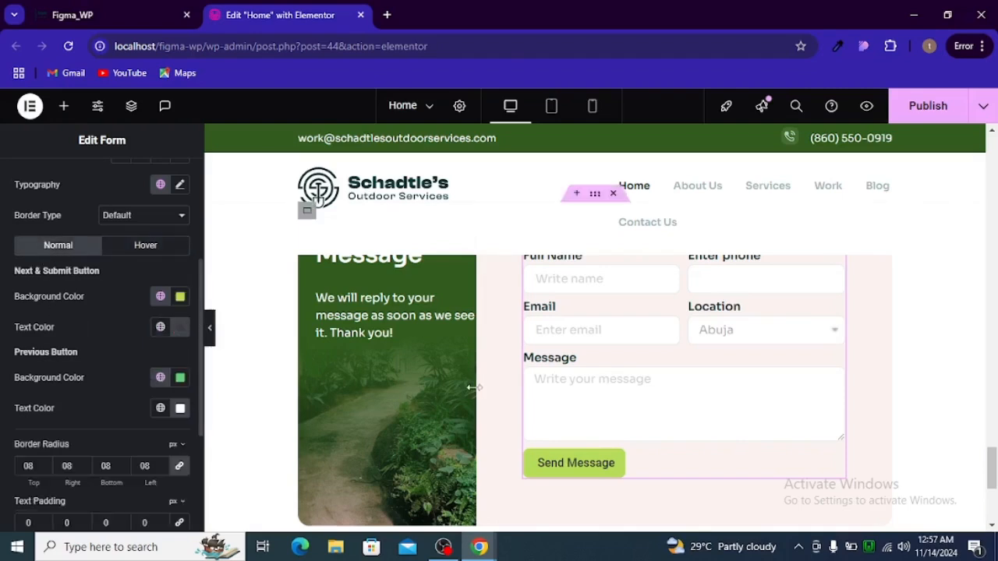
# Preview the contact section with the panel hidden, then bring up the Figma design
pyautogui.scroll(2, 432, 401)
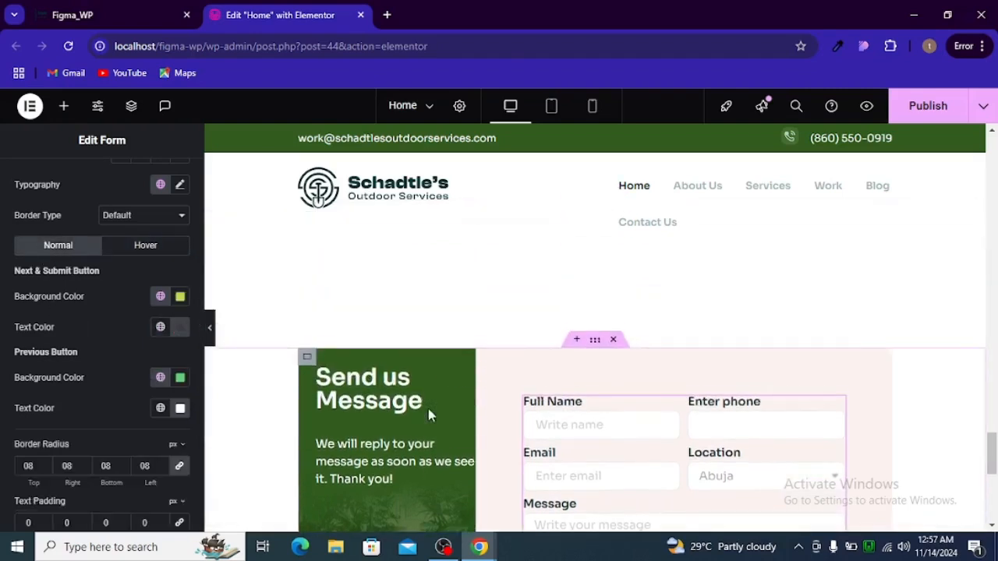
pyautogui.click(211, 329)
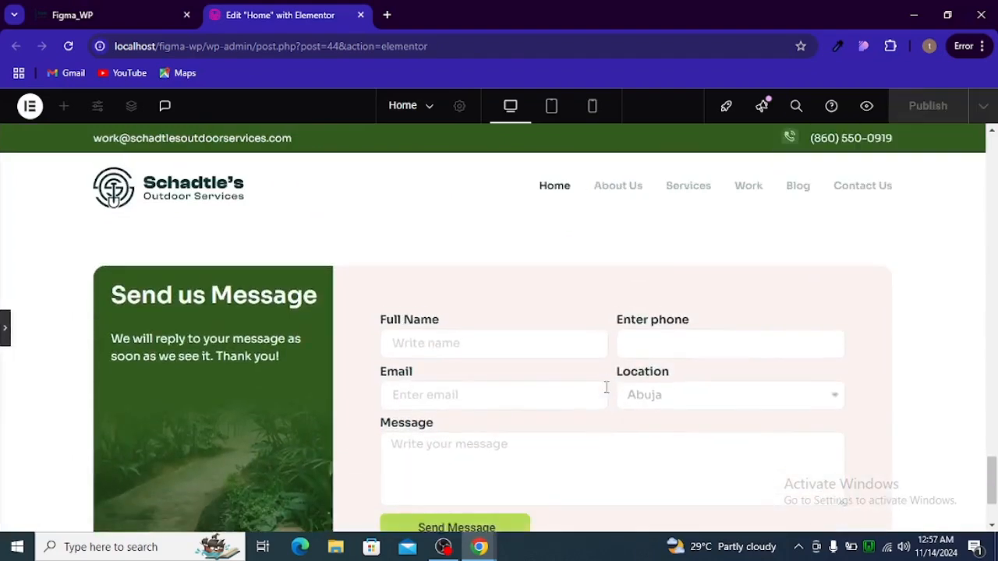
pyautogui.click(3, 327)
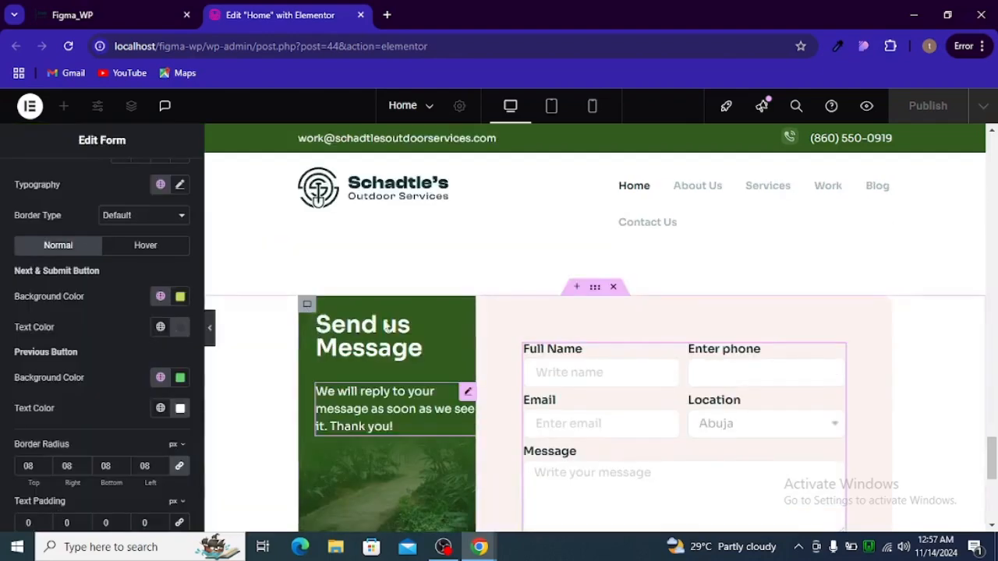
pyautogui.click(72, 15)
# Read the 'Send us Message' heading's Sora 600, 48px spec in Figma, then select it in Elementor
pyautogui.click(288, 290)
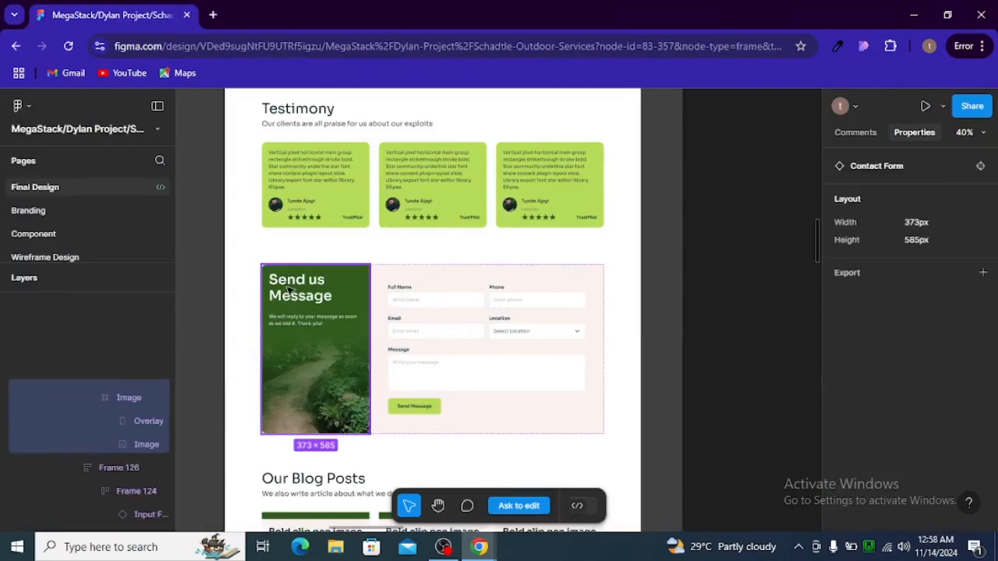
pyautogui.doubleClick(292, 290)
pyautogui.doubleClick(304, 288)
pyautogui.doubleClick(314, 288)
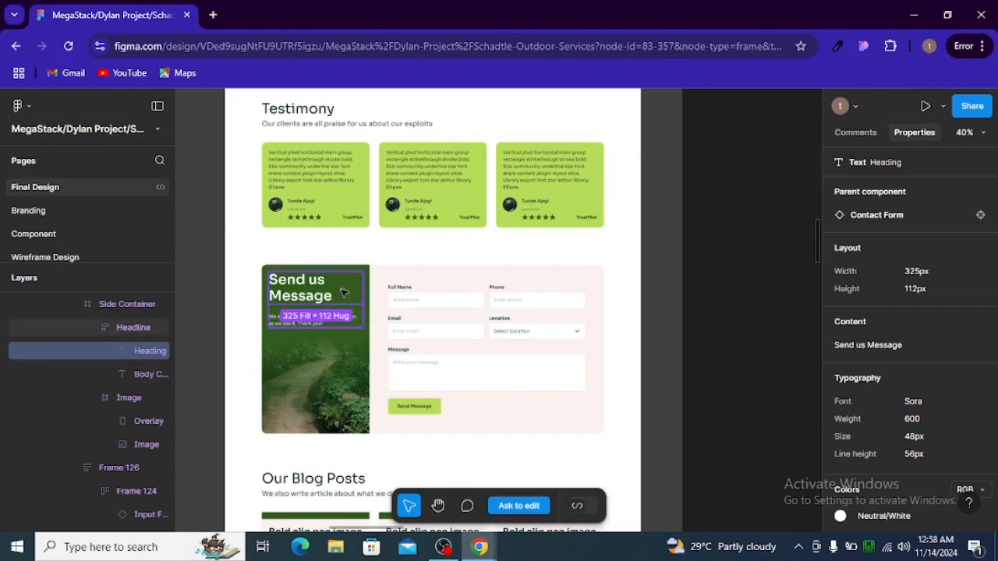
pyautogui.hotkey('alt', 'Tab')
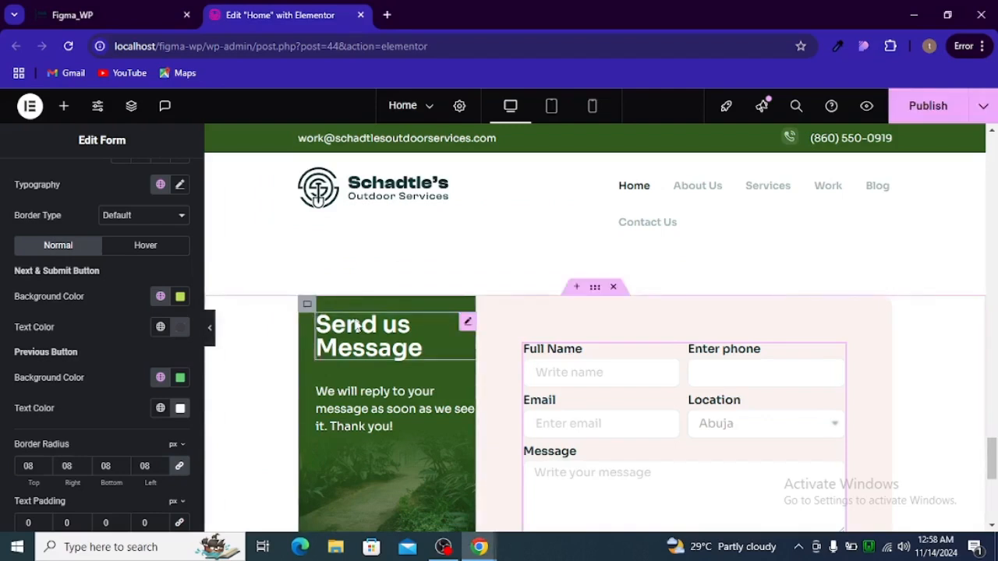
pyautogui.click(357, 326)
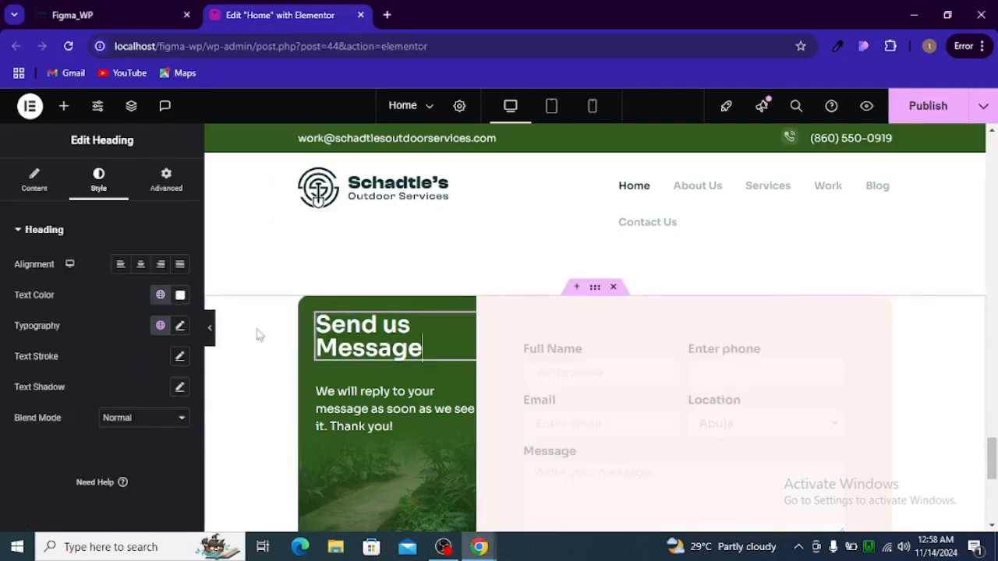
# Give the heading 40px right padding so it wraps onto two lines, and preview it
pyautogui.click(166, 181)
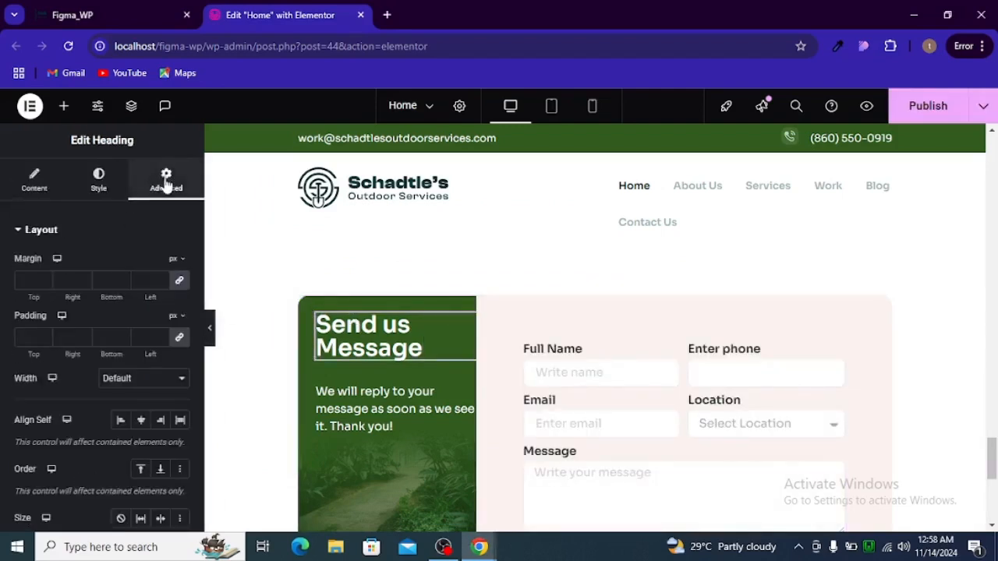
pyautogui.click(177, 337)
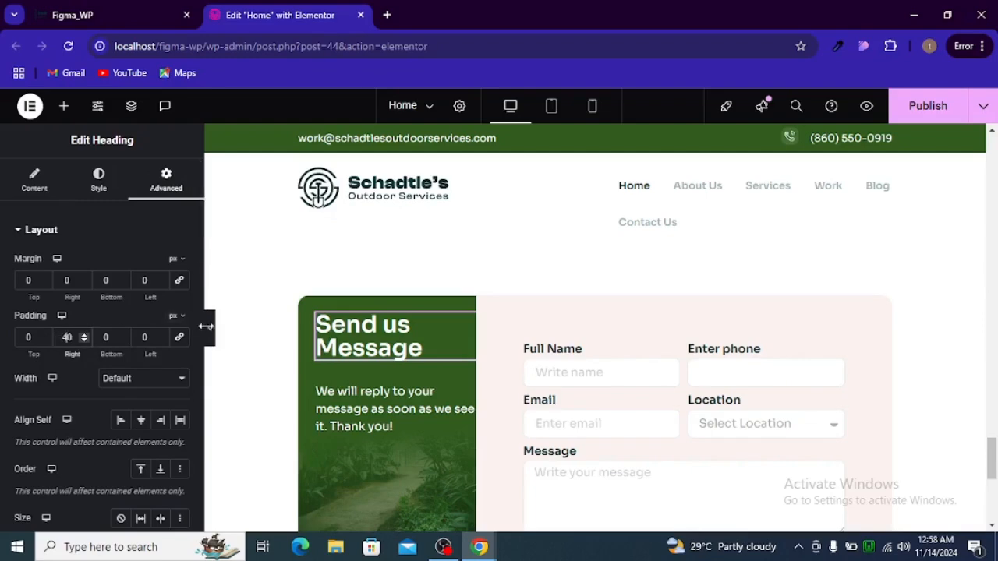
pyautogui.click(209, 328)
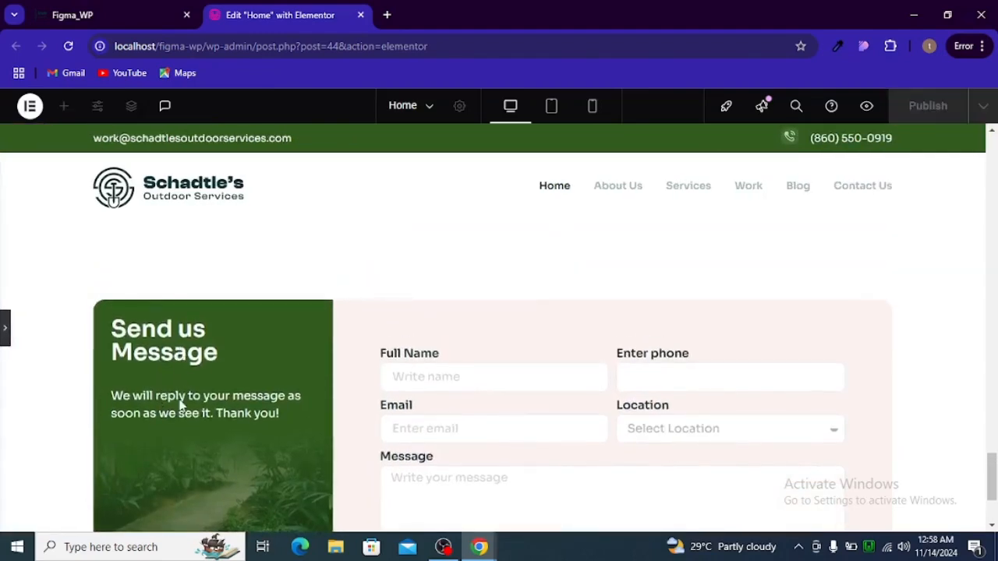
# Check the intro body copy's specs in Figma: Sora, 16px, weight 400, 24px line height
pyautogui.hotkey('alt', 'Tab')
pyautogui.click(291, 322)
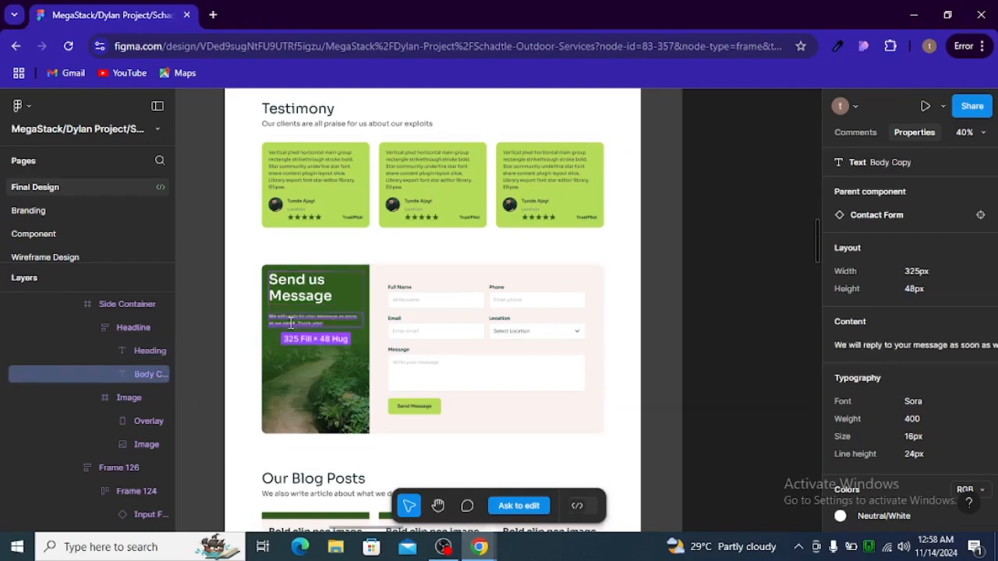
pyautogui.scroll(-2, 905, 375)
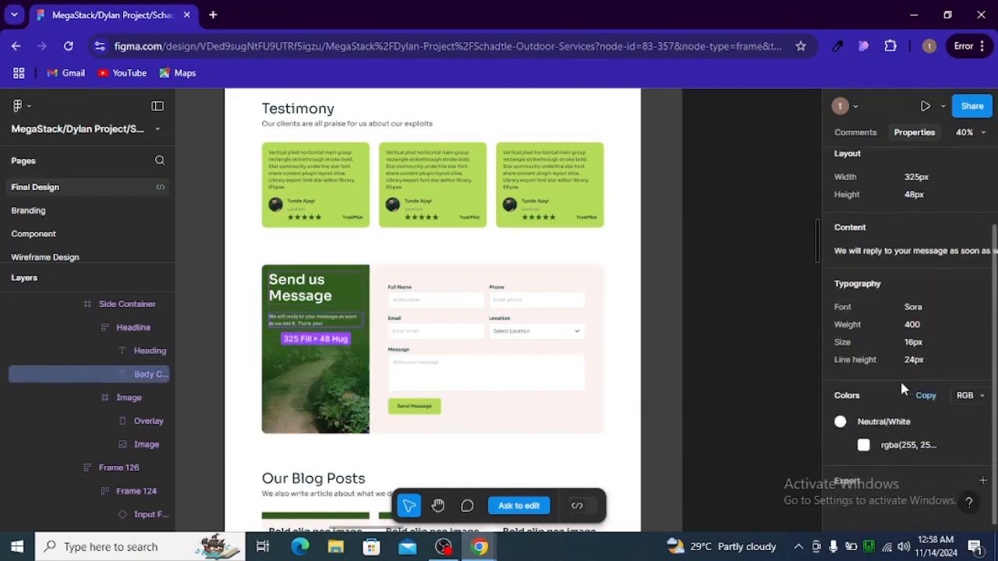
pyautogui.hotkey('alt', 'Tab')
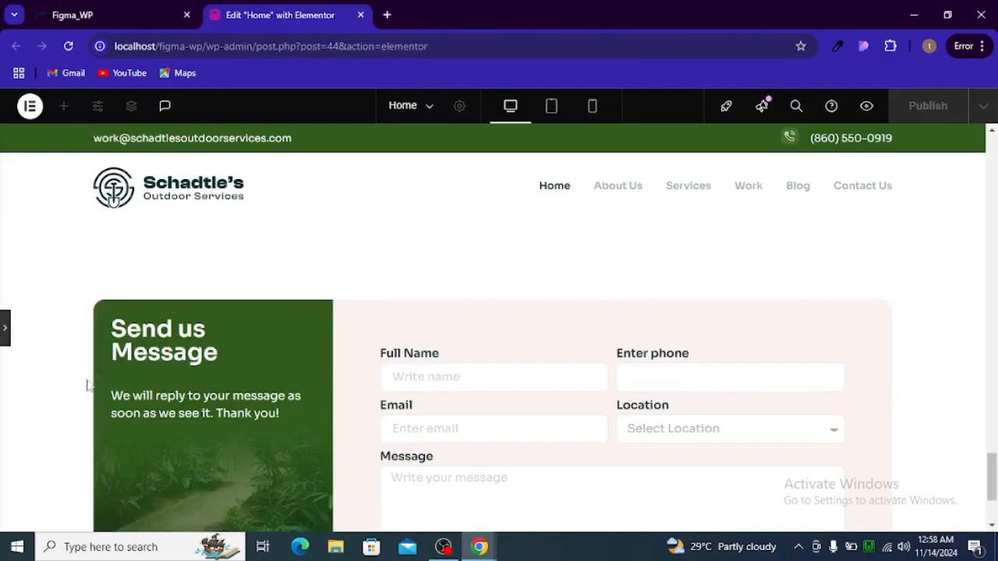
# Check the intro paragraph's typography family, size and weight in its Style settings
pyautogui.click(4, 331)
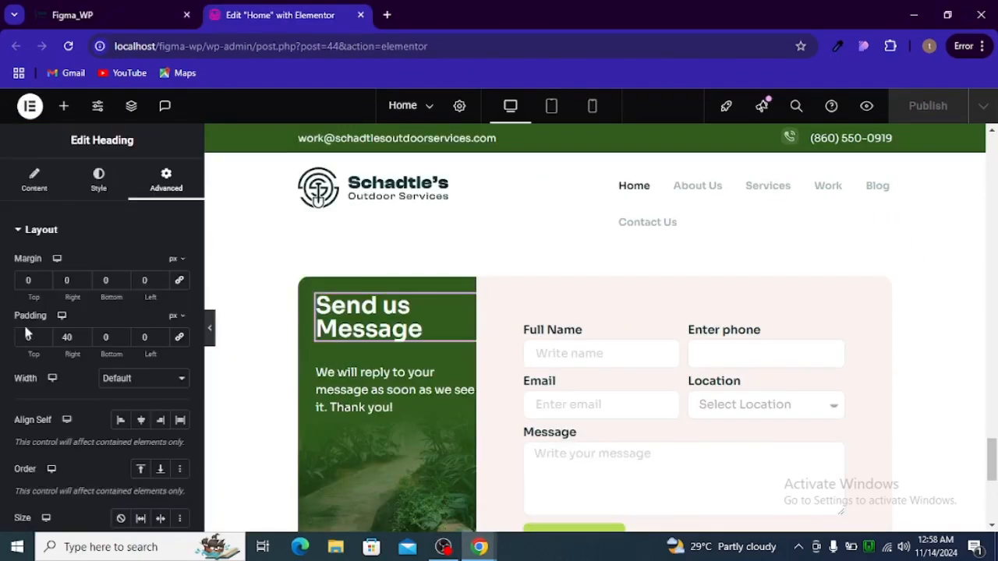
pyautogui.click(365, 390)
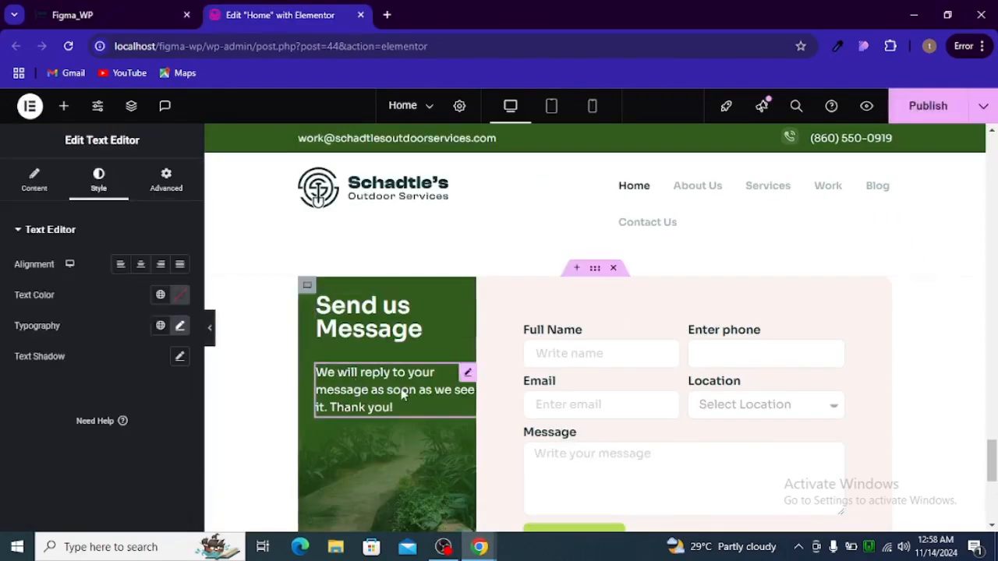
pyautogui.click(180, 326)
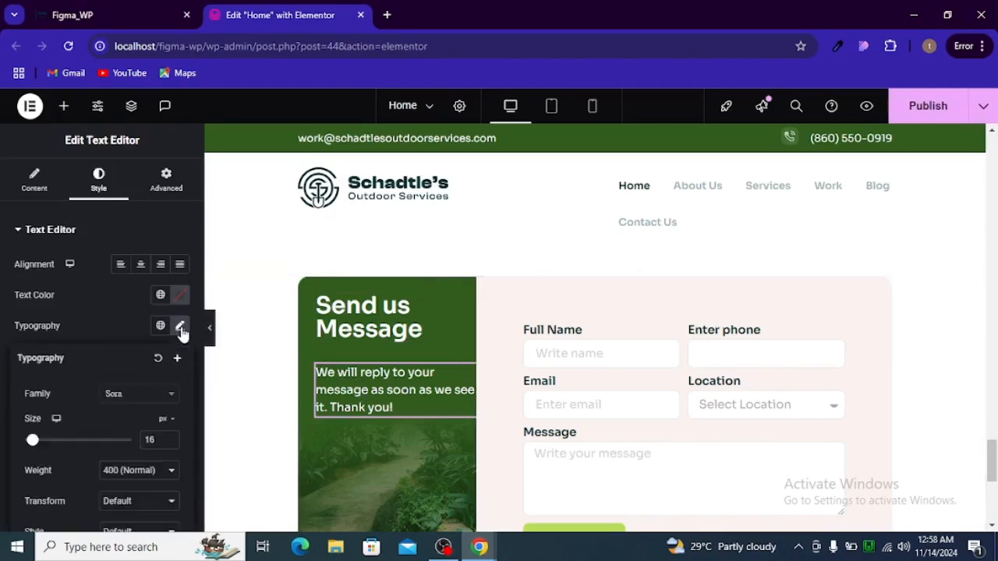
pyautogui.scroll(-2, 138, 364)
pyautogui.click(209, 342)
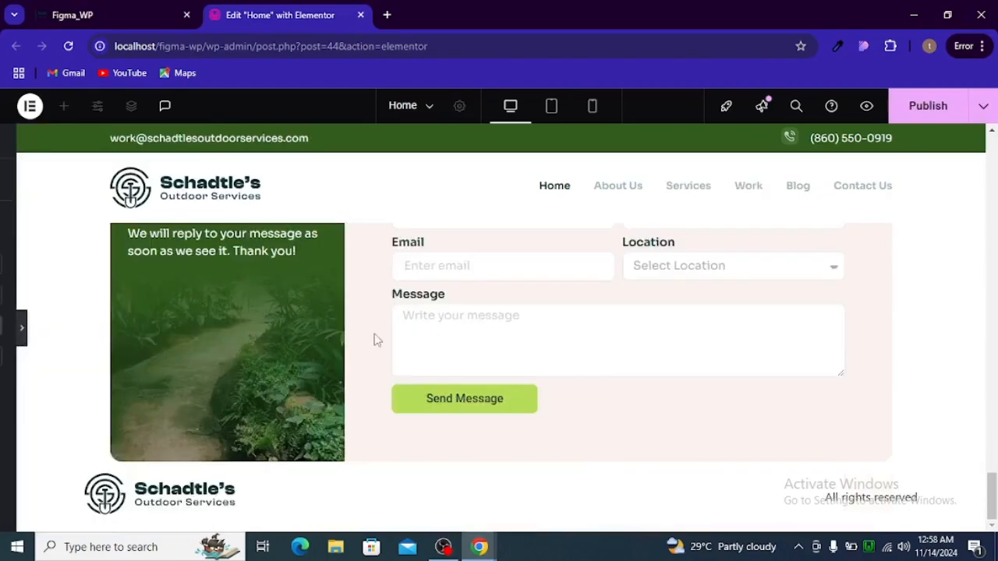
# Compare the previewed intro paragraph against Figma's Sora 16px text, then reopen the panel
pyautogui.scroll(2, 378, 341)
pyautogui.scroll(-2, 398, 375)
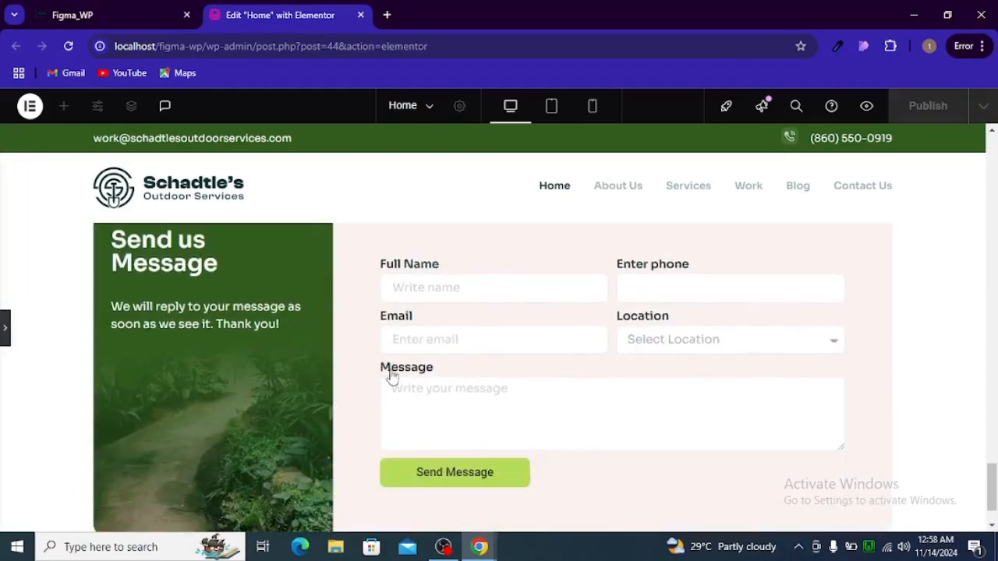
pyautogui.hotkey('alt', 'Tab')
pyautogui.hotkey('alt', 'Tab')
pyautogui.hotkey('alt', 'Tab')
pyautogui.hotkey('alt', 'Tab')
pyautogui.hotkey('alt', 'Tab')
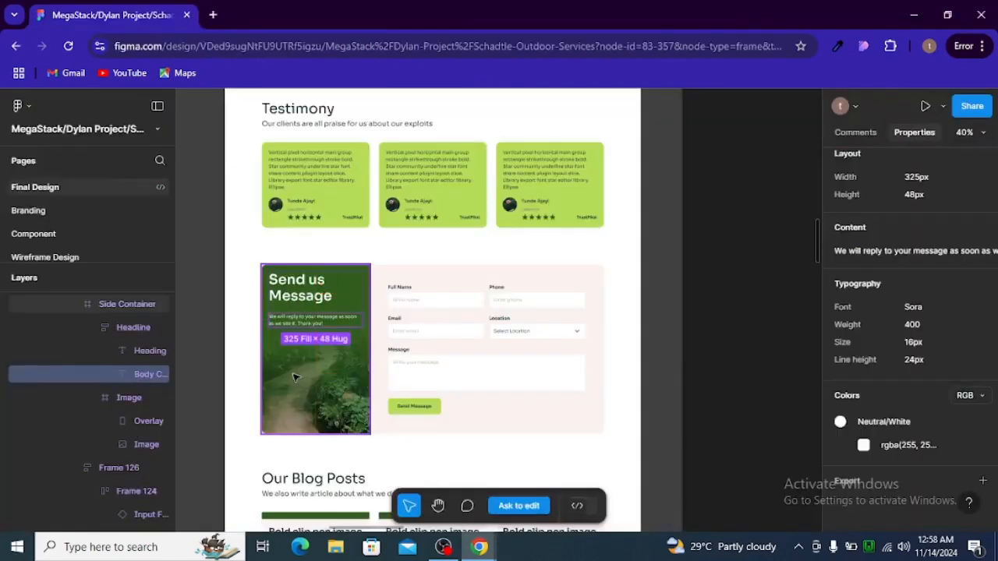
pyautogui.hotkey('alt', 'Tab')
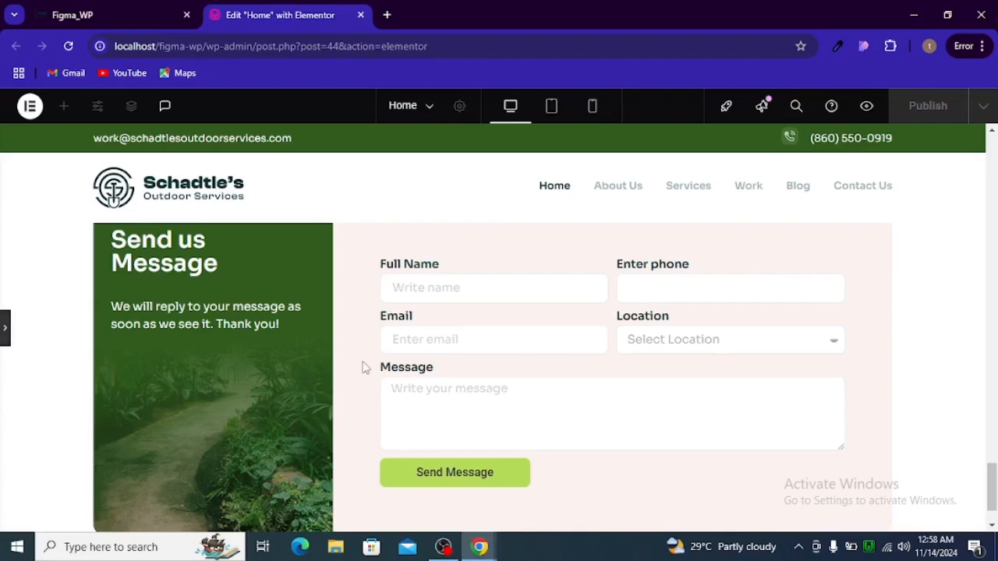
pyautogui.scroll(1, 365, 366)
pyautogui.scroll(3, 365, 365)
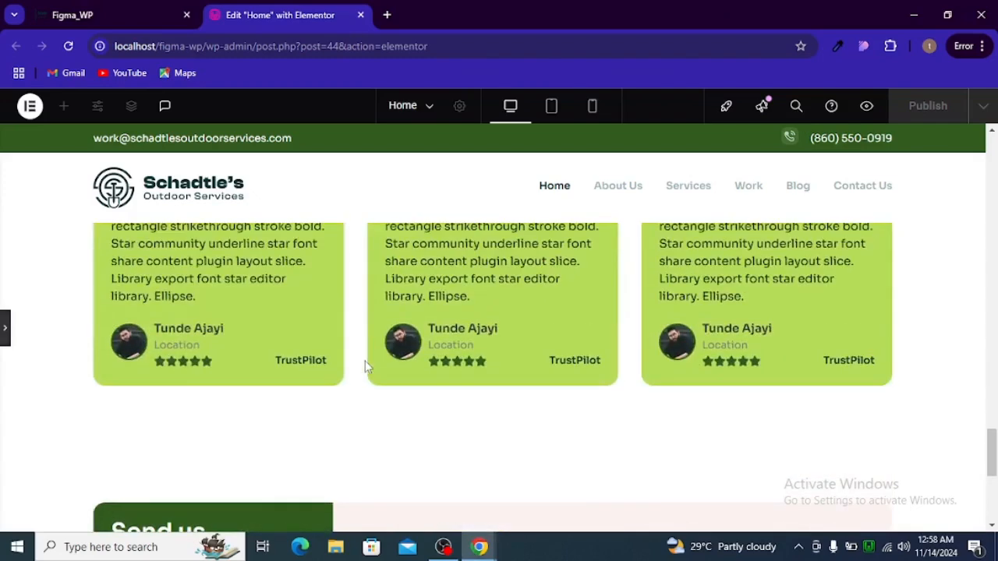
pyautogui.scroll(-5, 365, 360)
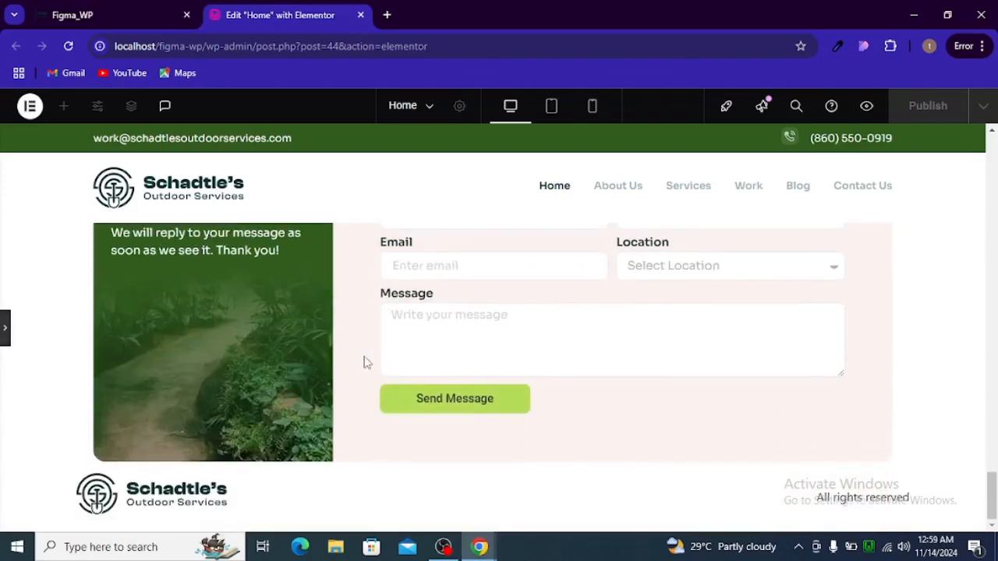
pyautogui.hotkey('alt', 'Tab')
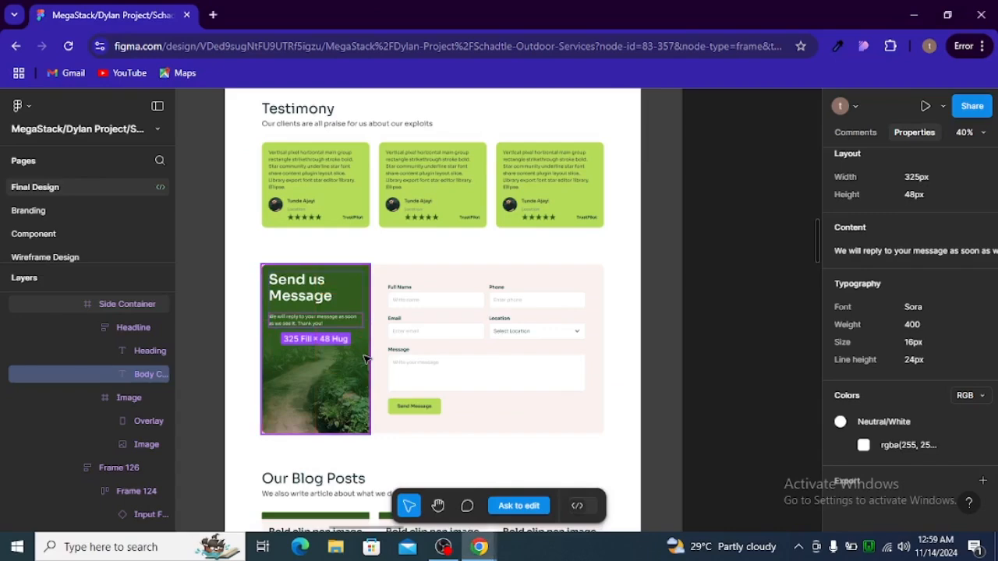
pyautogui.hotkey('alt', 'Tab')
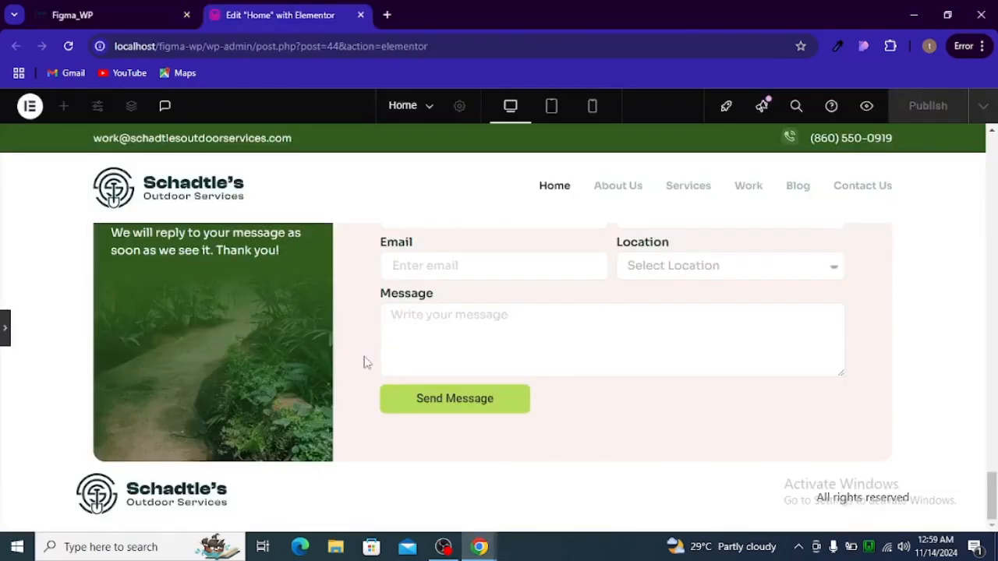
pyautogui.click(5, 327)
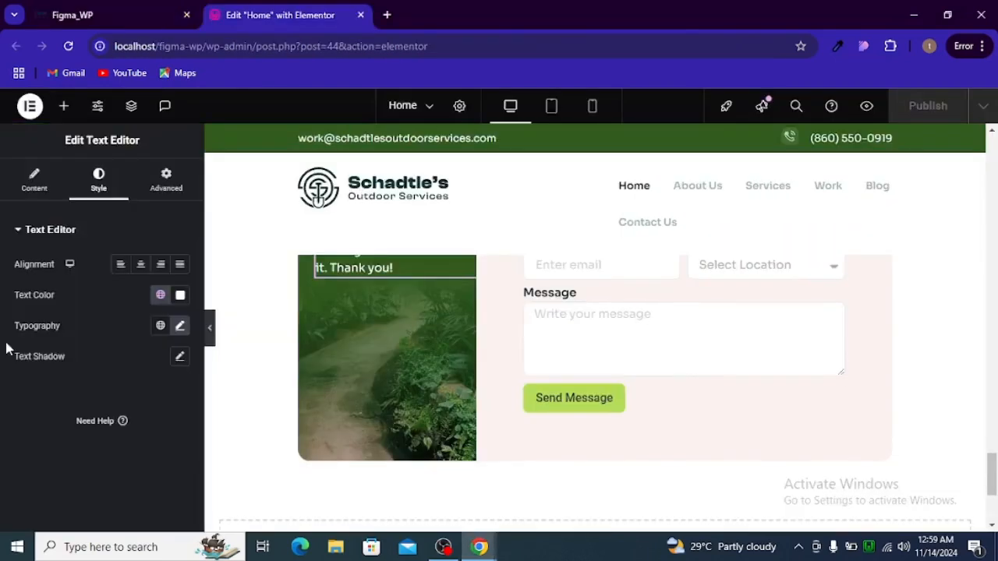
# Reduce the form's Send Message button column width from 33% to 30% and preview it
pyautogui.click(601, 405)
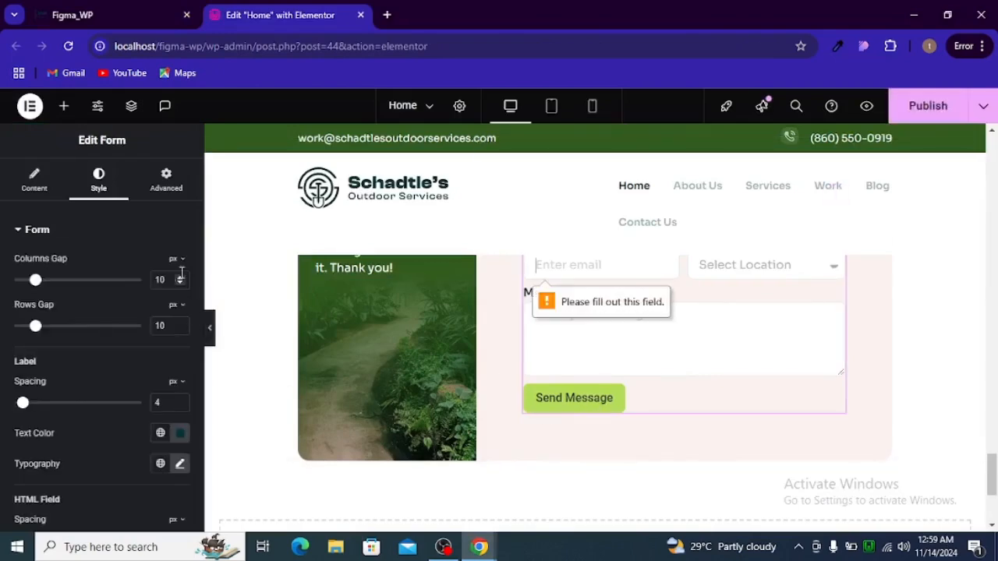
pyautogui.click(35, 183)
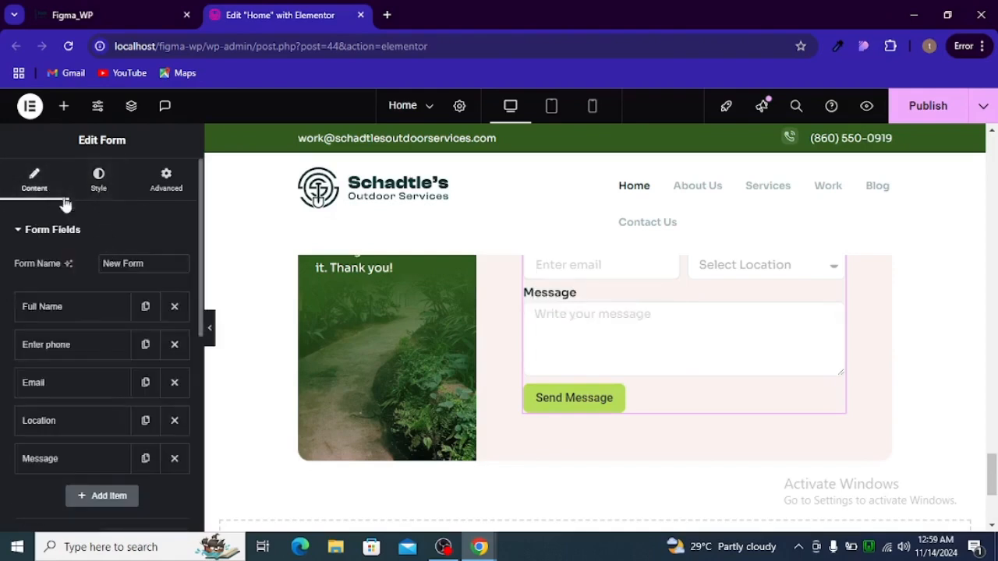
pyautogui.scroll(-5, 63, 278)
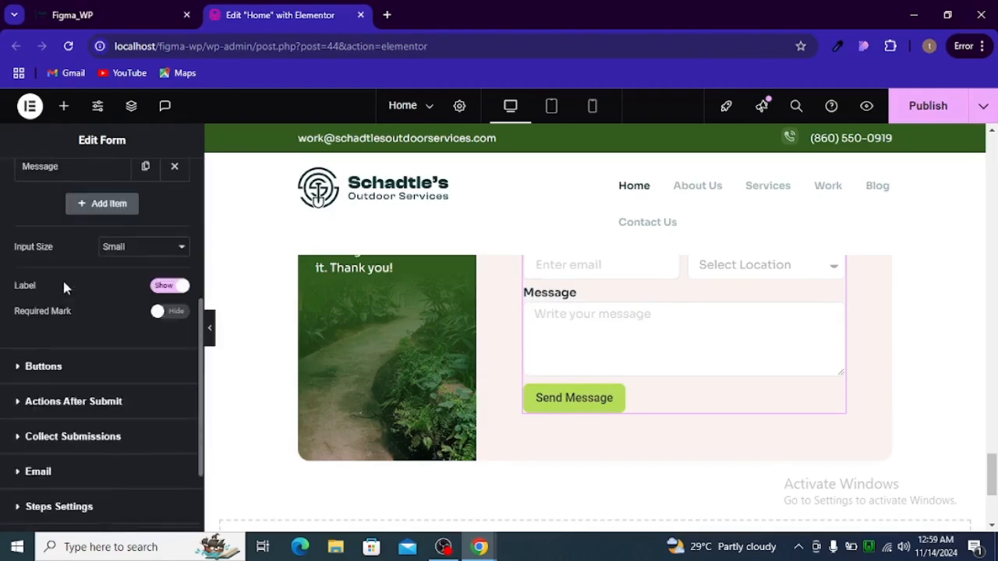
pyautogui.click(46, 293)
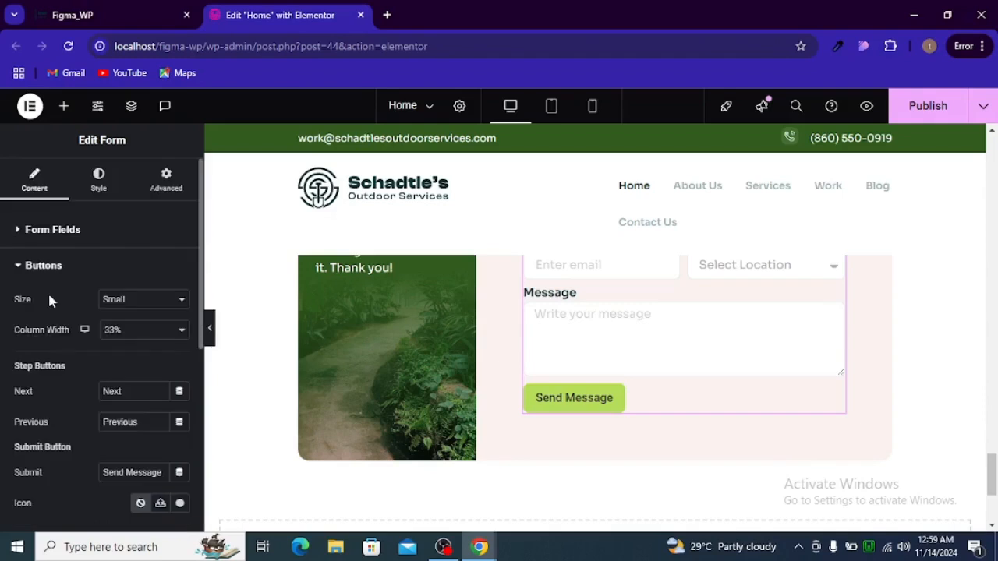
pyautogui.click(109, 333)
pyautogui.click(133, 153)
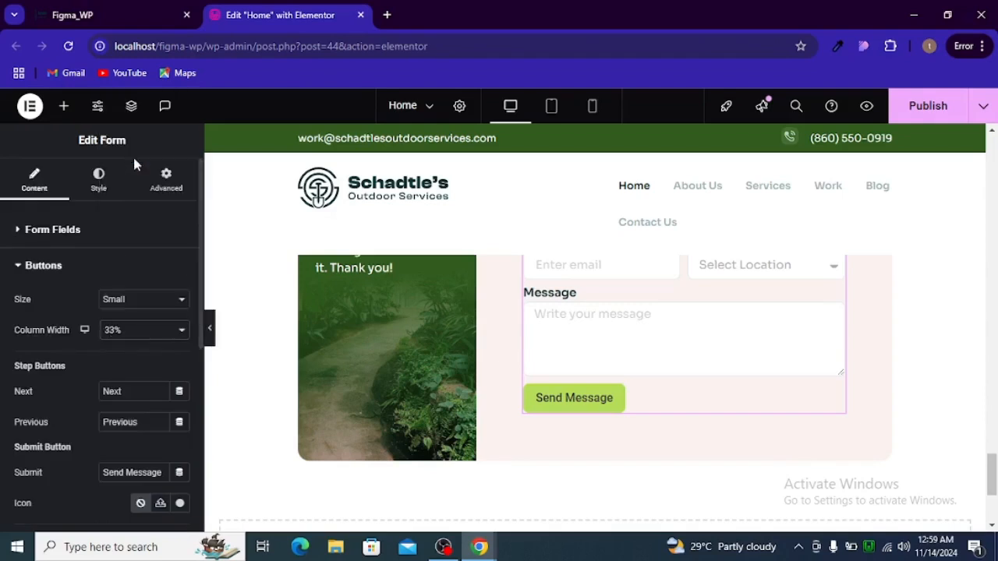
pyautogui.click(209, 330)
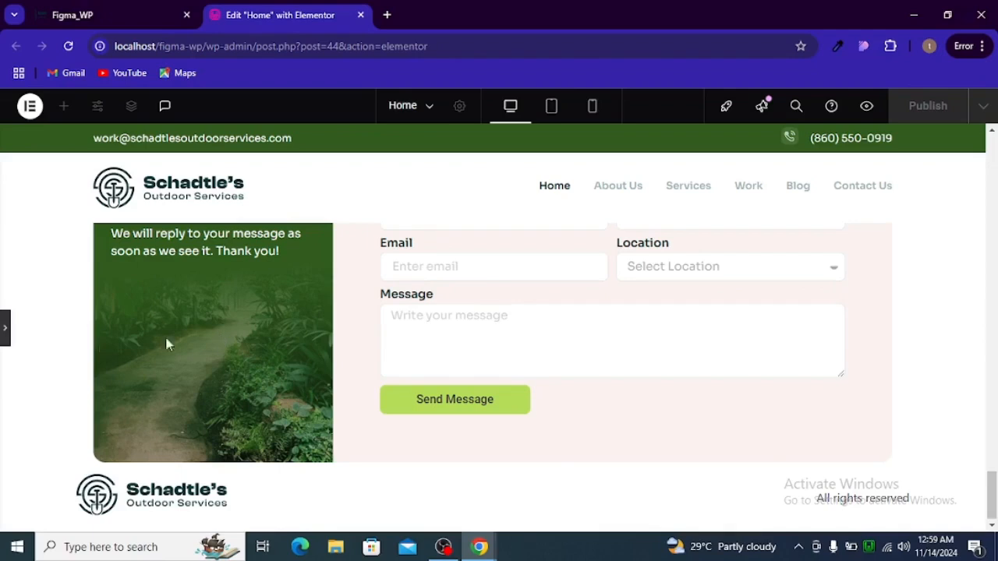
pyautogui.click(5, 329)
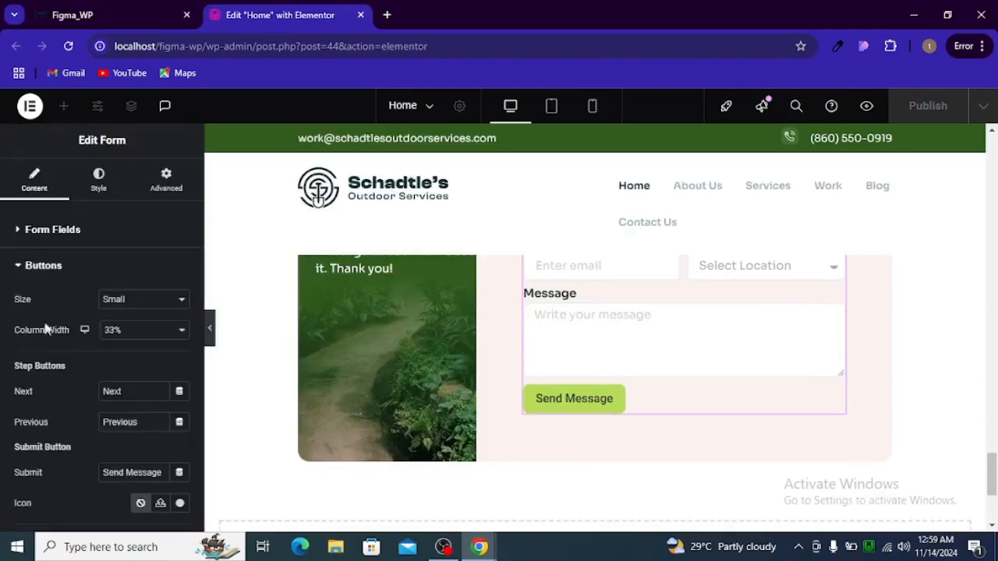
pyautogui.click(126, 331)
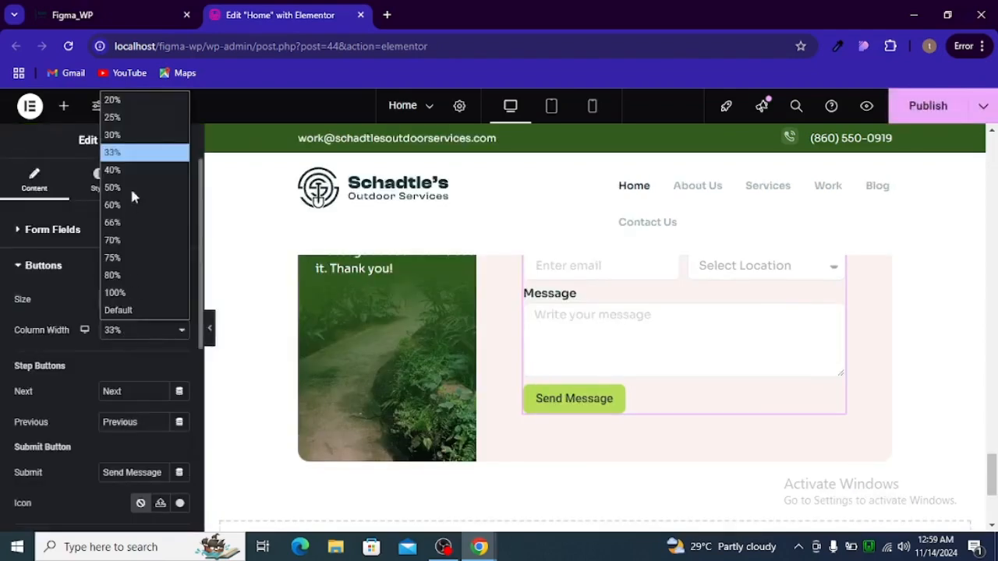
pyautogui.click(132, 137)
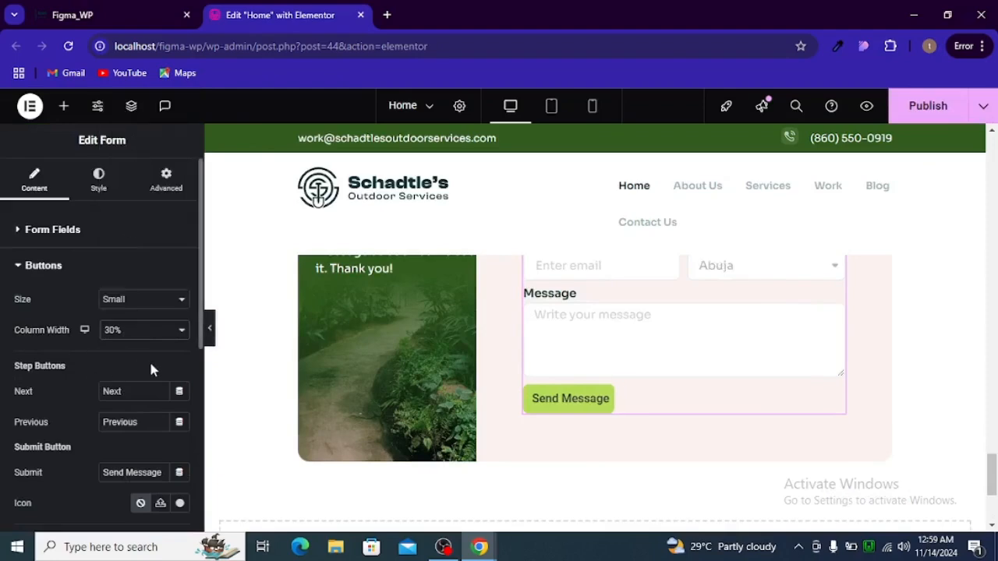
pyautogui.click(211, 341)
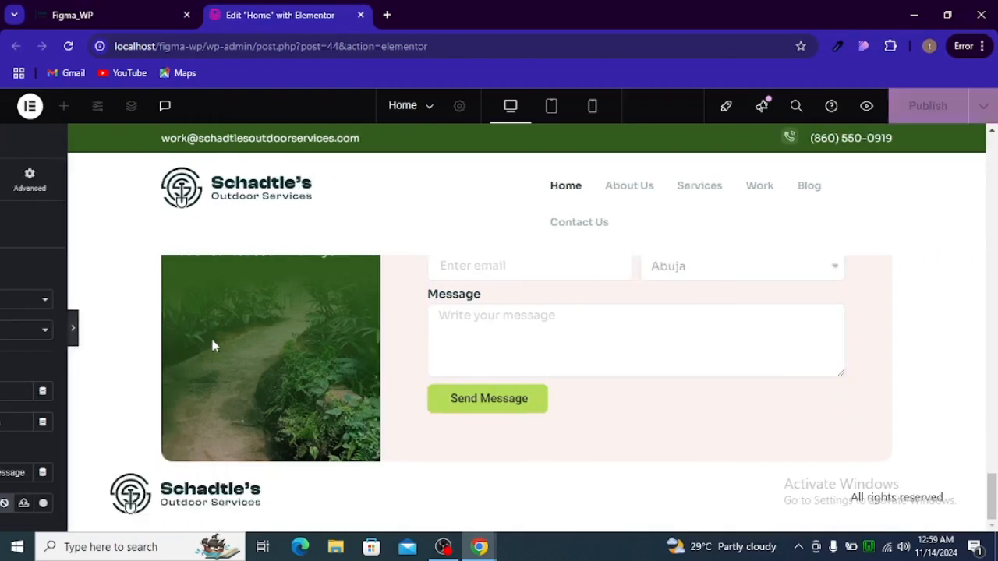
# Scroll past the contact form, check the Location dropdown, and reopen the form's settings
pyautogui.scroll(3, 416, 453)
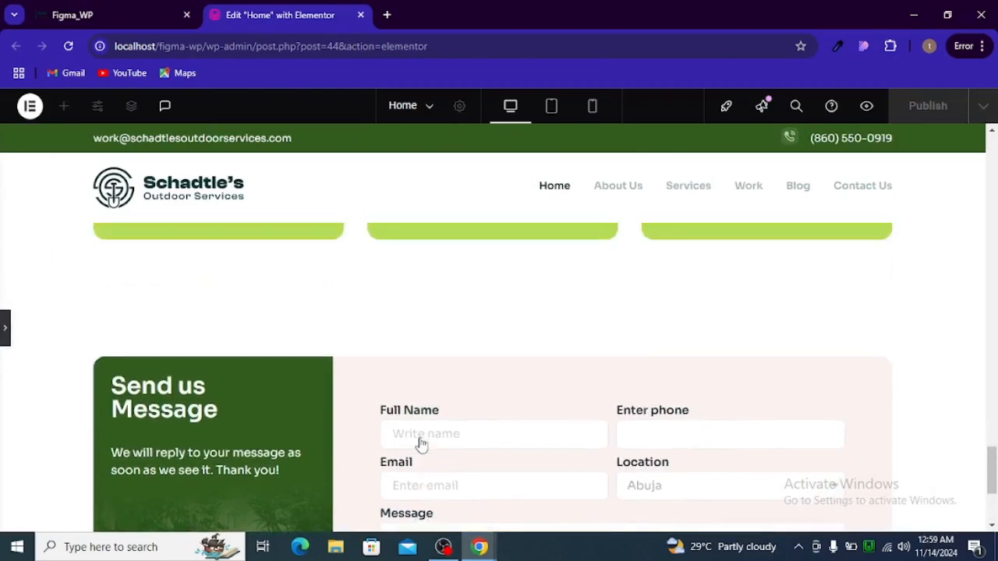
pyautogui.scroll(-2, 417, 448)
pyautogui.click(683, 346)
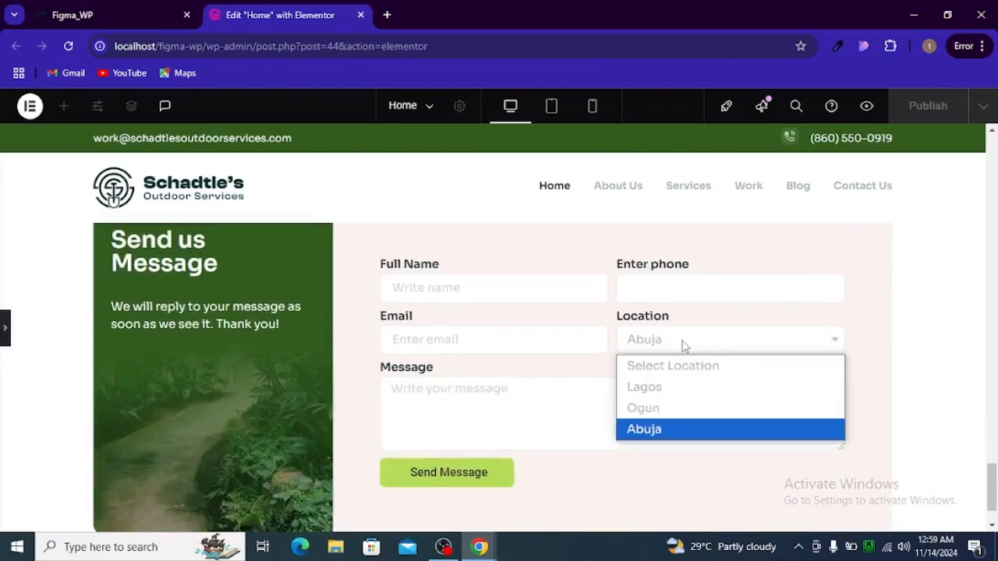
pyautogui.click(684, 345)
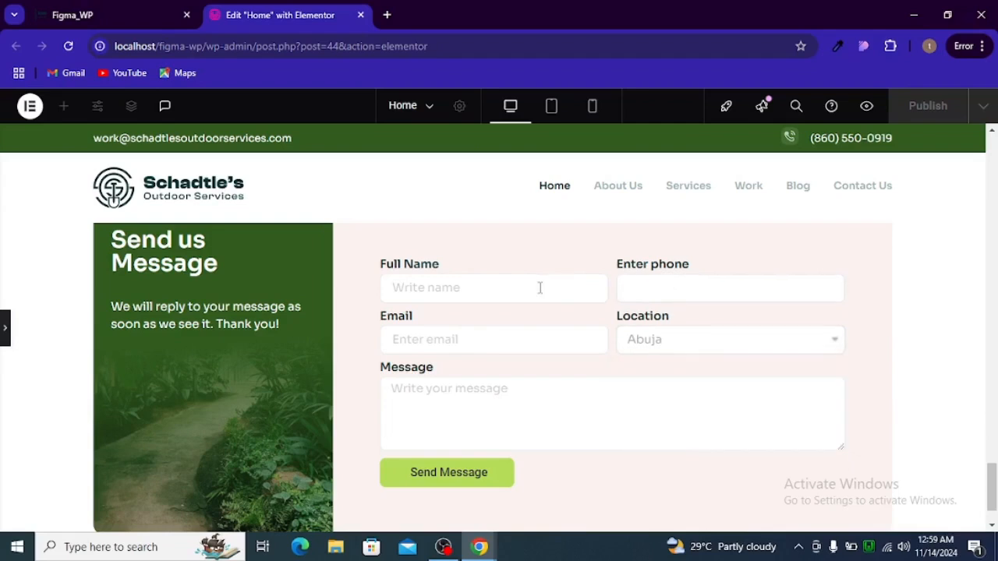
pyautogui.scroll(2, 461, 338)
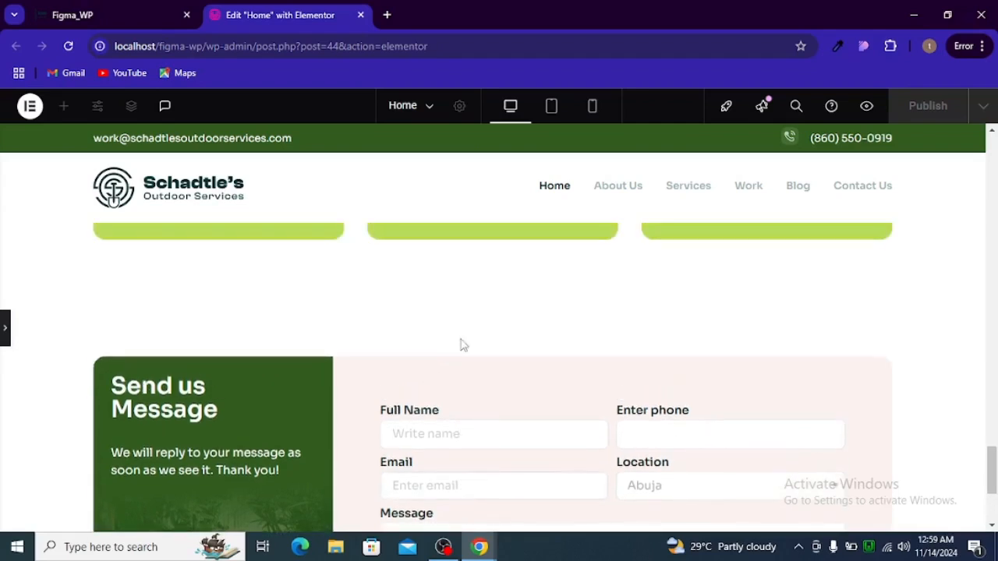
pyautogui.scroll(-3, 461, 341)
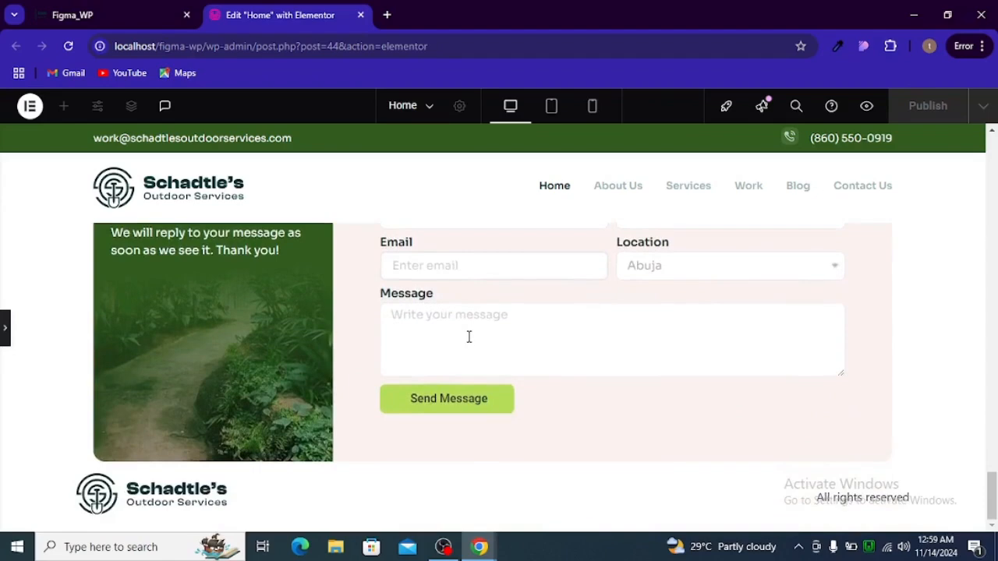
pyautogui.scroll(3, 469, 337)
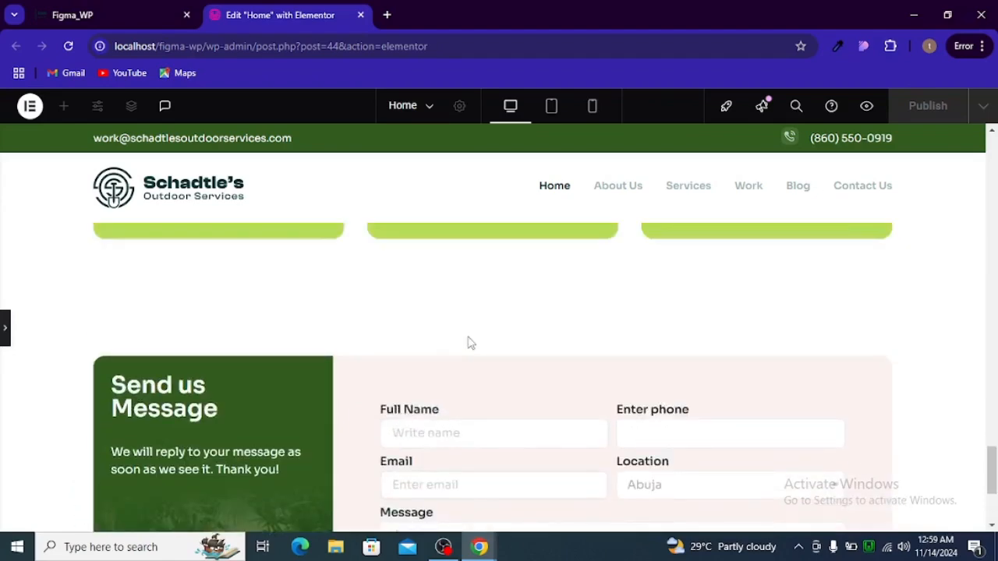
pyautogui.click(3, 330)
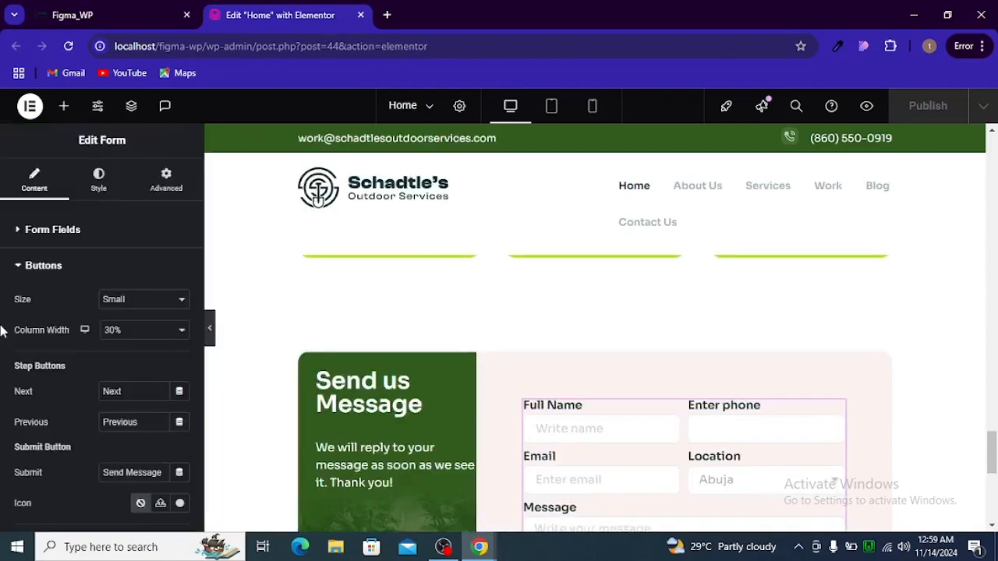
# In tablet view, give the contact section 40px left and right padding
pyautogui.click(551, 114)
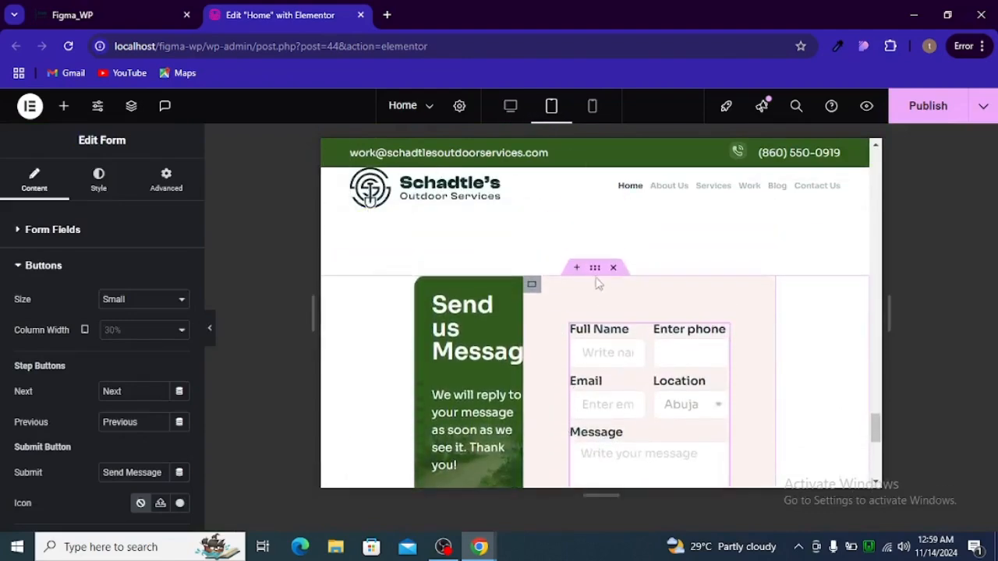
pyautogui.click(594, 272)
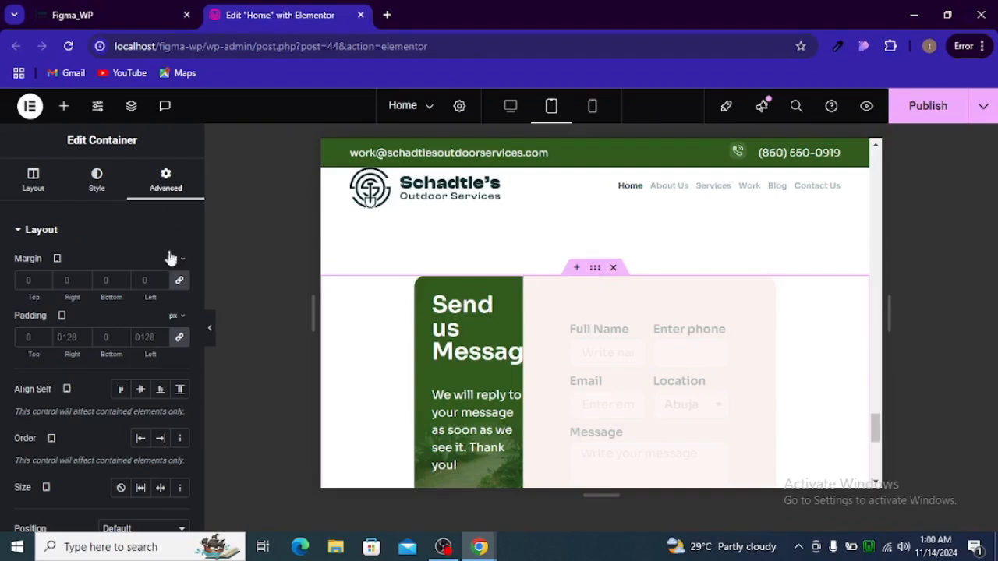
pyautogui.click(179, 338)
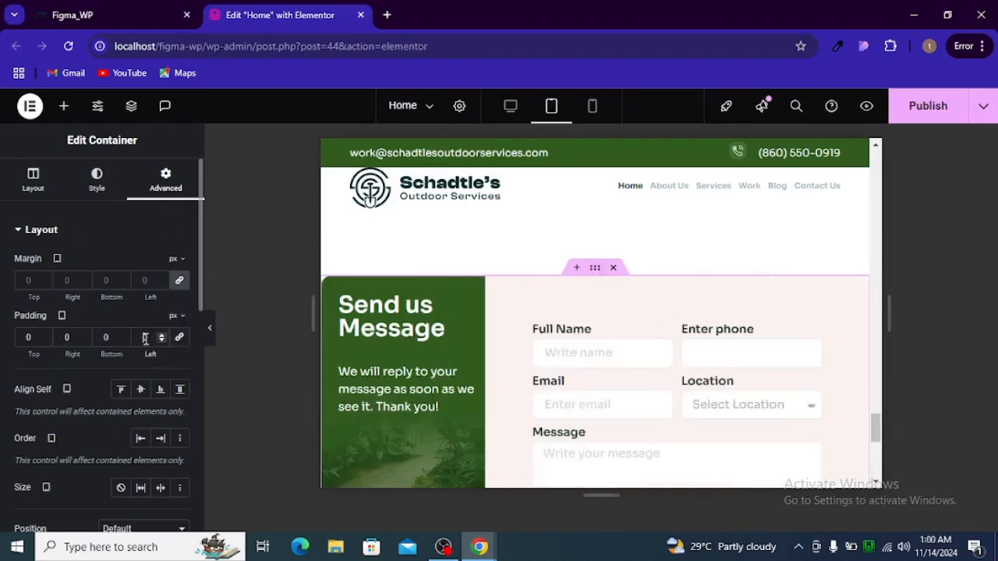
pyautogui.write('40')
pyautogui.doubleClick(72, 338)
pyautogui.write('40')
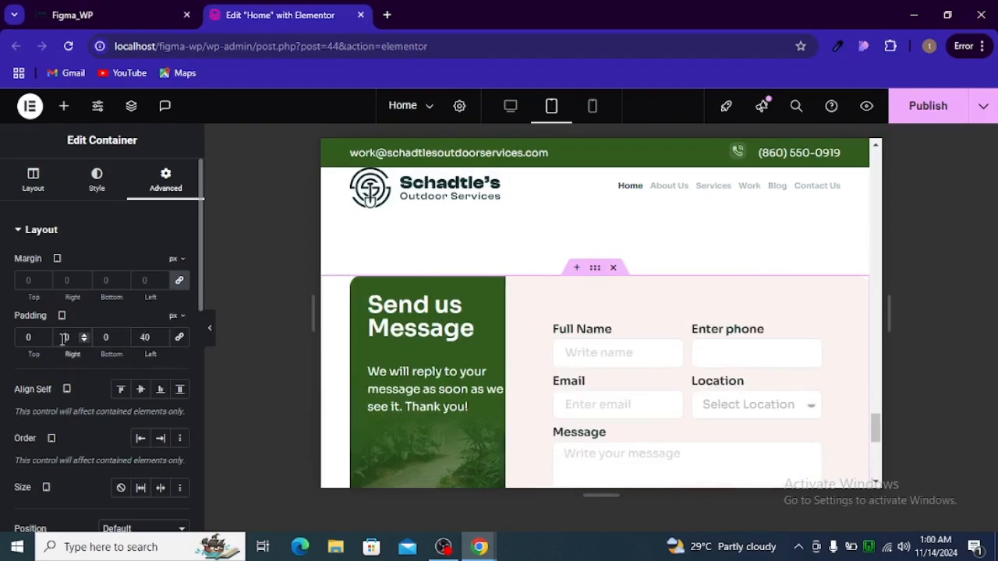
pyautogui.scroll(-2, 575, 326)
pyautogui.scroll(2, 575, 323)
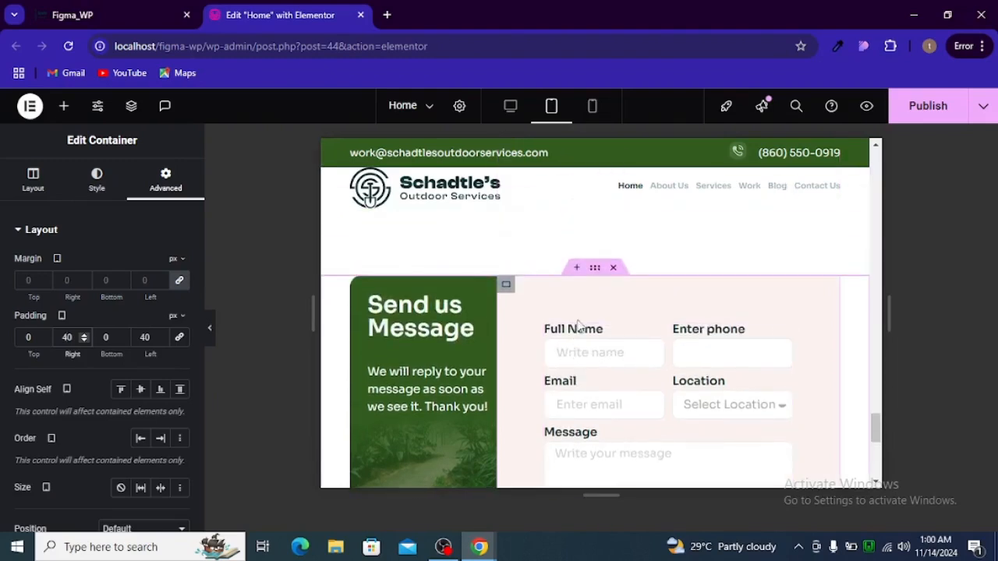
pyautogui.scroll(-2, 577, 326)
pyautogui.scroll(2, 579, 323)
# Set the form column container's padding to 30px on all four sides
pyautogui.click(509, 290)
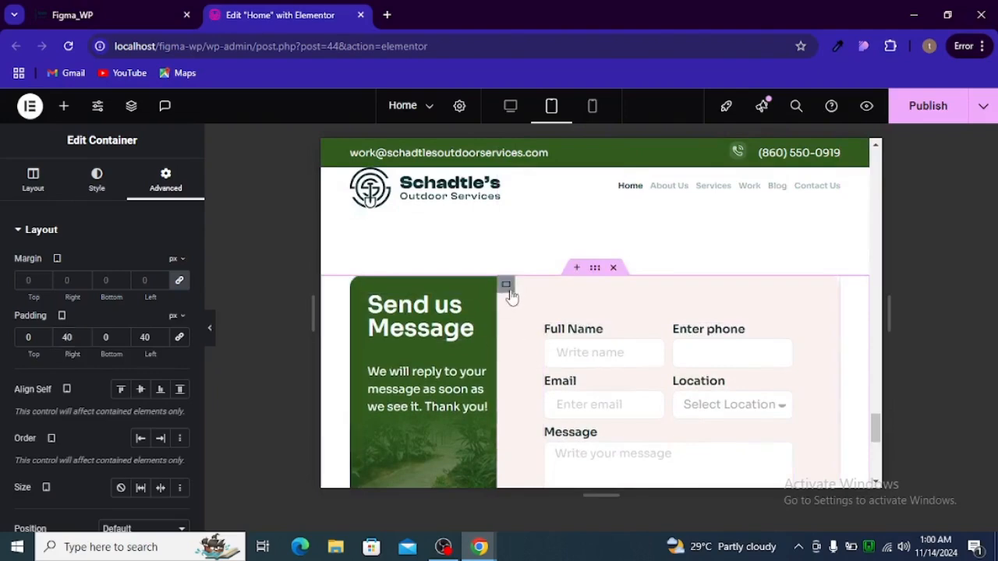
pyautogui.click(179, 340)
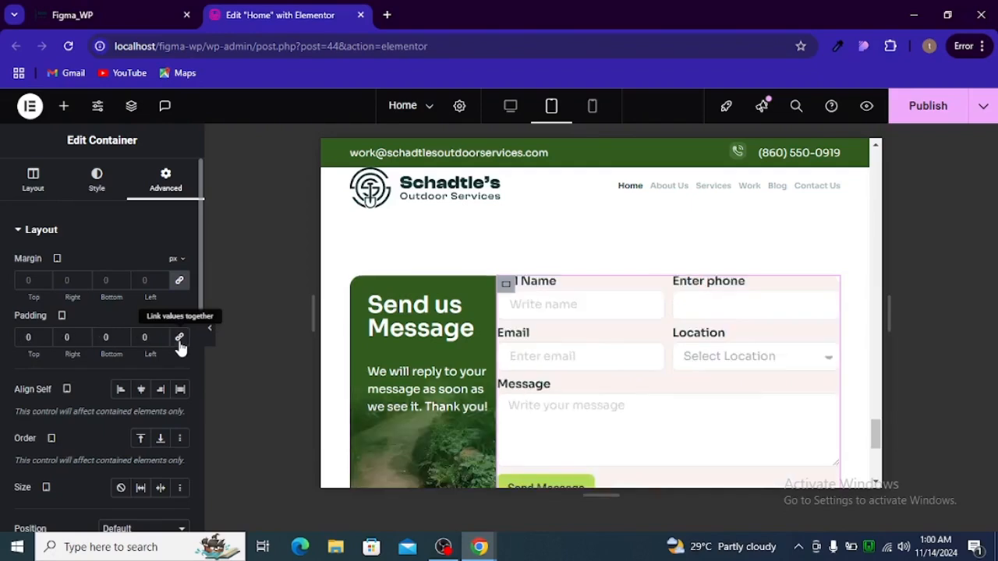
pyautogui.click(22, 338)
pyautogui.write('3')
pyautogui.click(99, 337)
pyautogui.write('3')
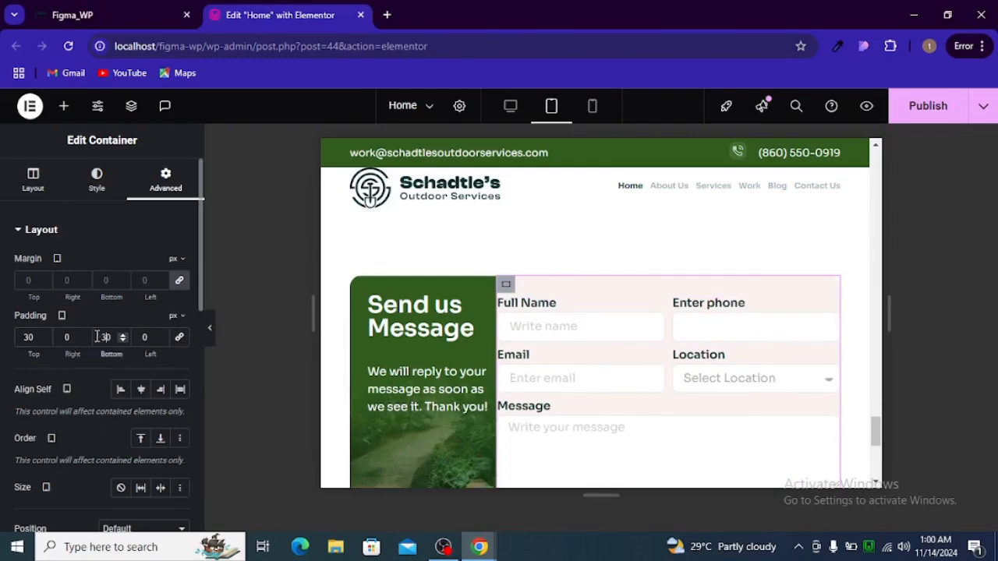
pyautogui.click(59, 338)
pyautogui.write('3')
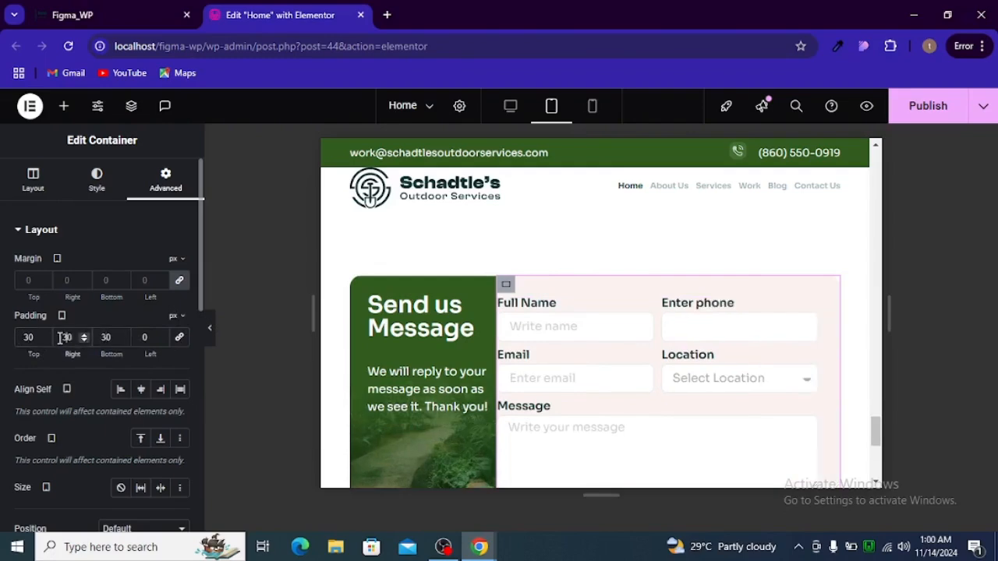
pyautogui.click(137, 337)
pyautogui.write('3')
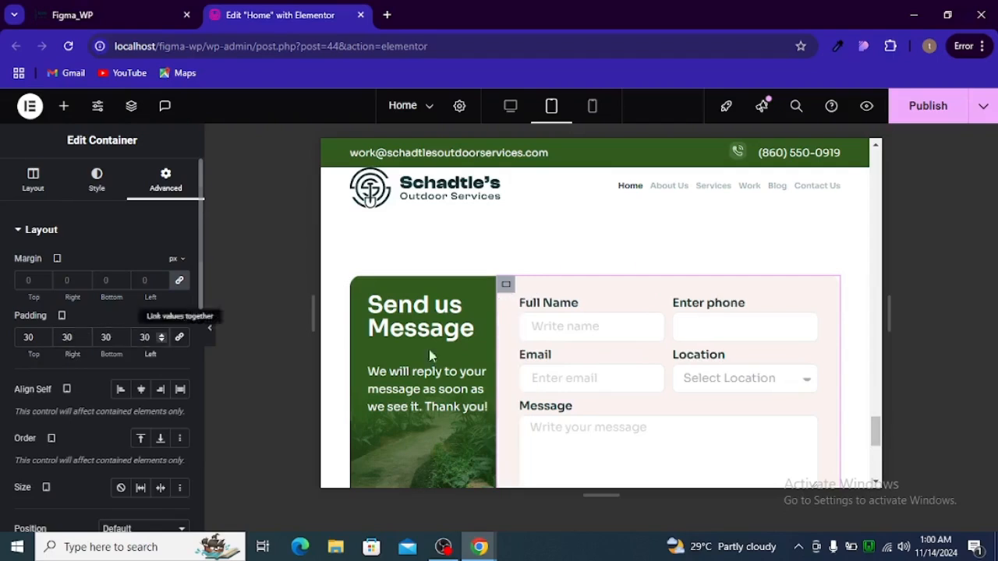
pyautogui.scroll(-1, 535, 323)
pyautogui.scroll(1, 536, 325)
pyautogui.scroll(-2, 537, 324)
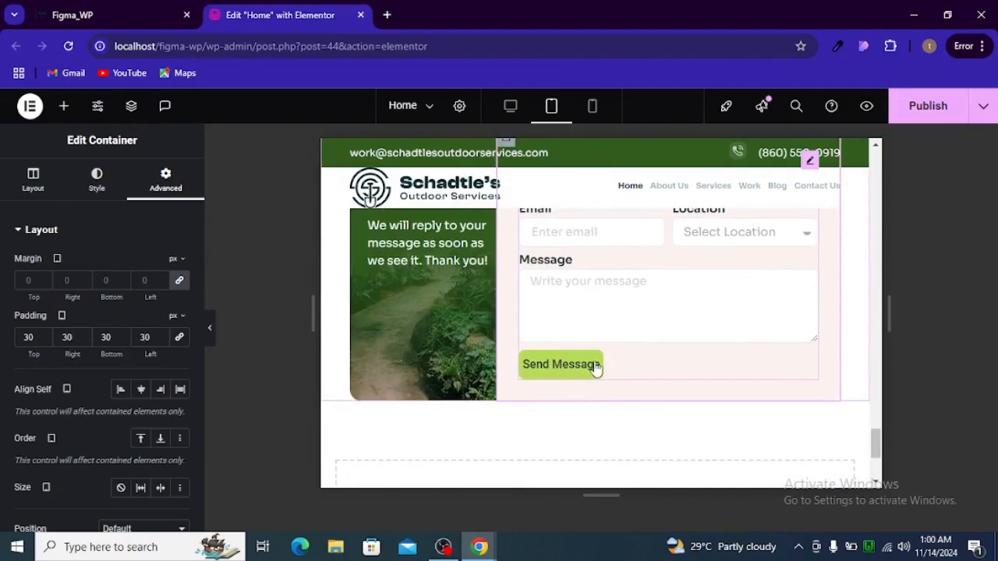
# On tablet, set the Send Message button column width to 40% and preview the wider button
pyautogui.click(591, 367)
pyautogui.scroll(-2, 82, 315)
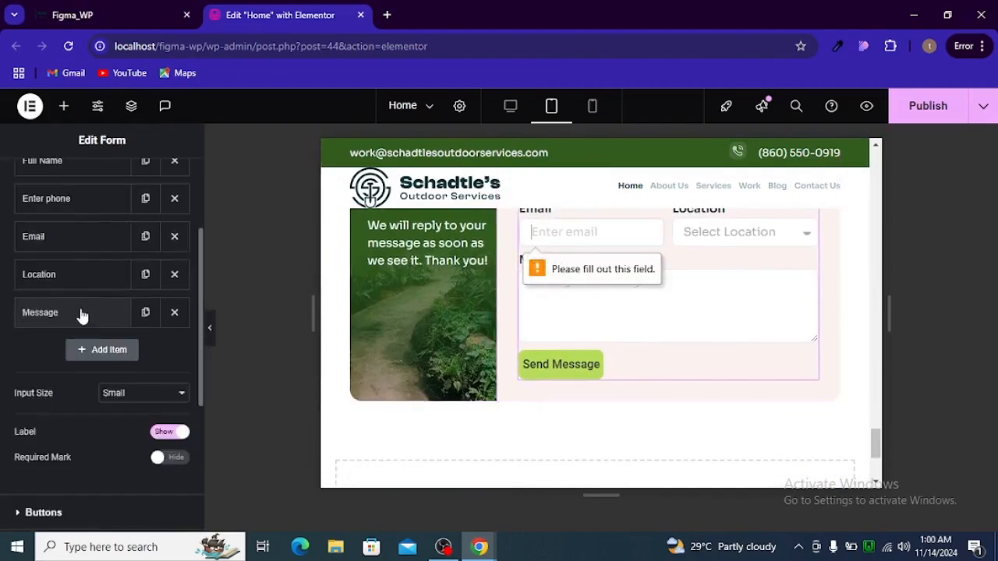
pyautogui.scroll(-2, 90, 379)
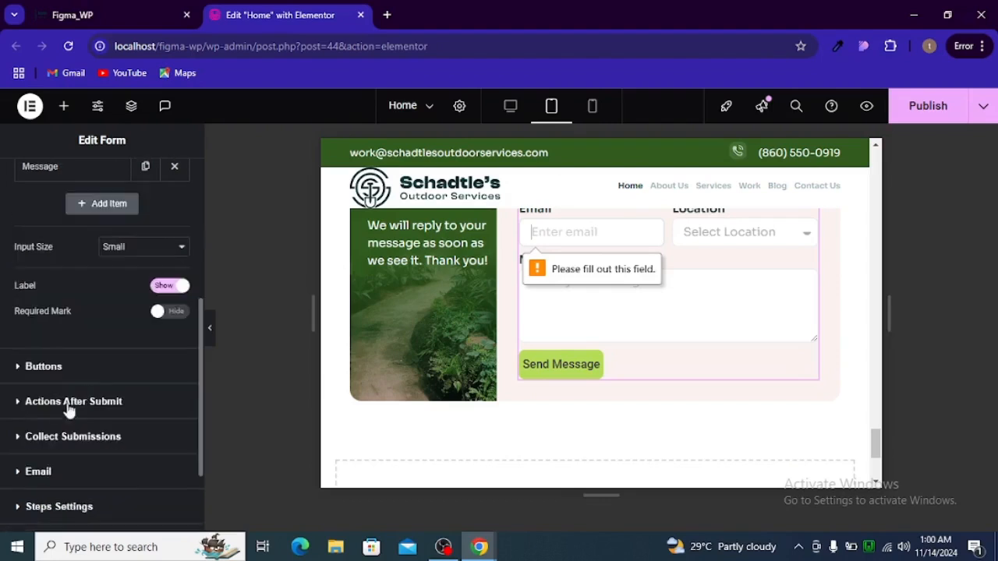
pyautogui.click(36, 368)
pyautogui.click(133, 333)
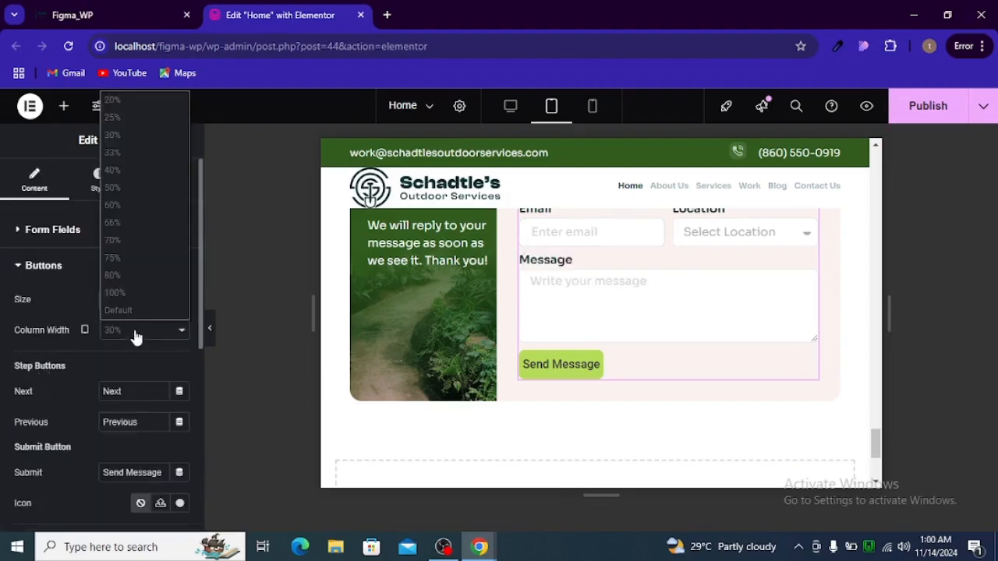
pyautogui.click(134, 156)
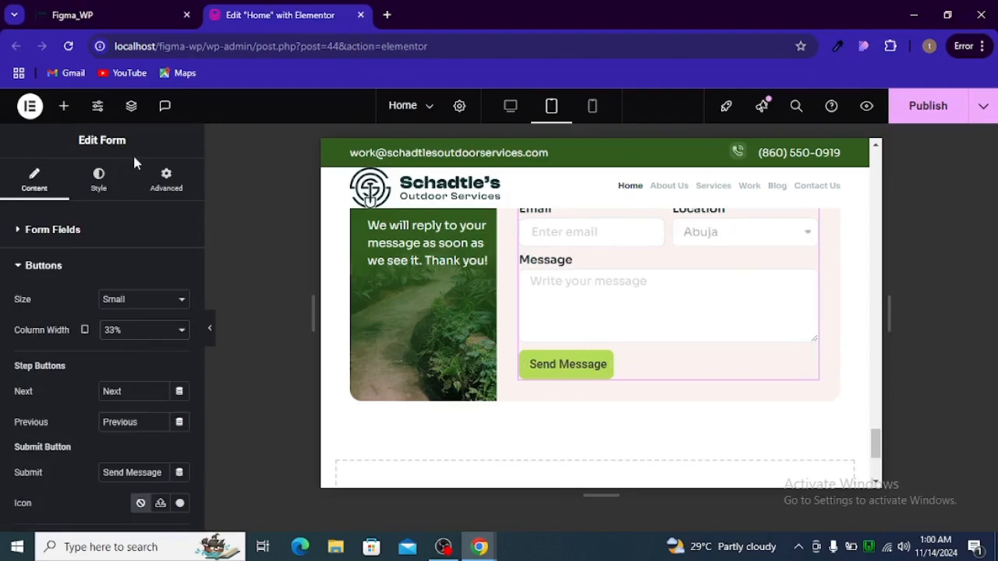
pyautogui.click(128, 331)
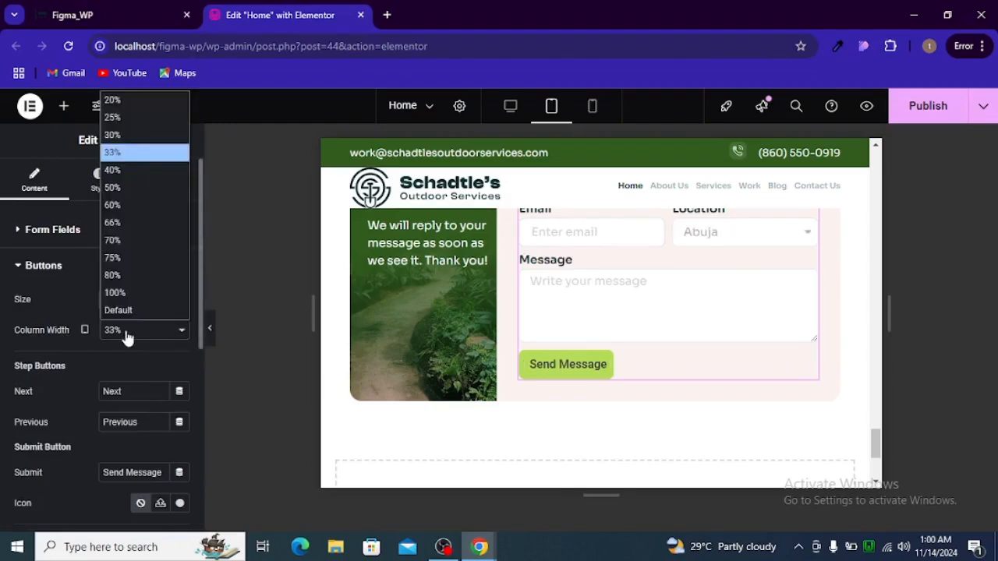
pyautogui.click(129, 179)
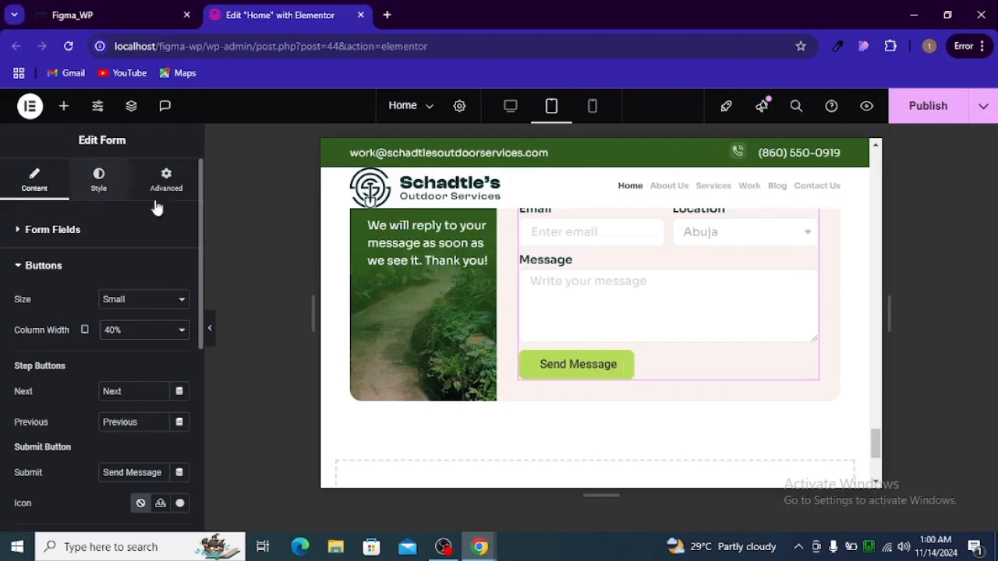
pyautogui.click(210, 331)
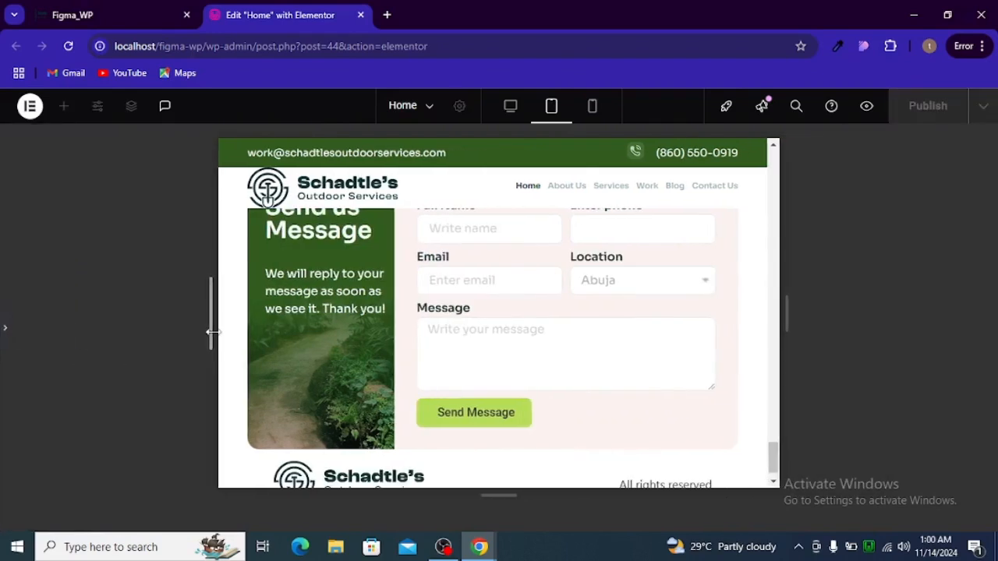
pyautogui.scroll(2, 428, 345)
pyautogui.scroll(-2, 431, 356)
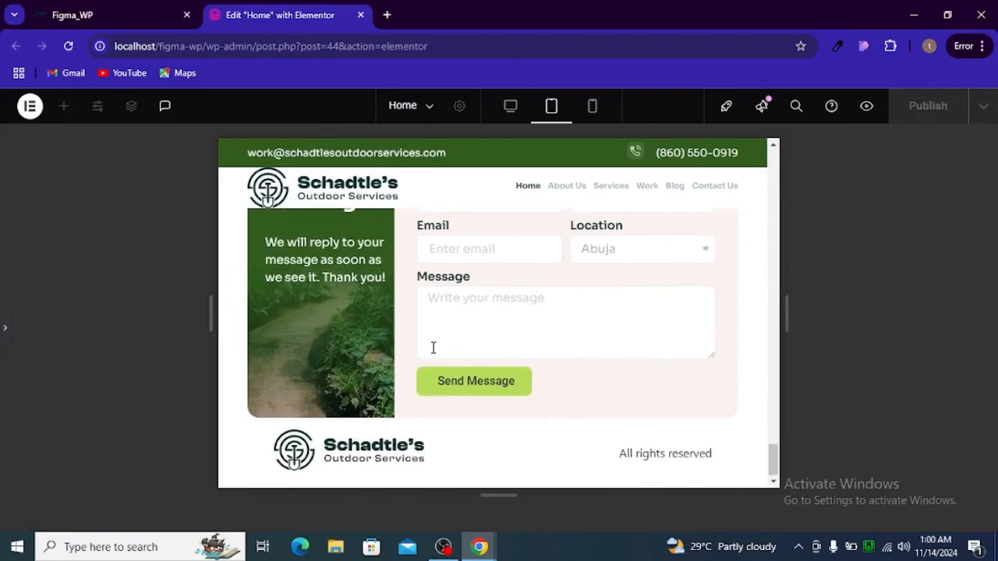
pyautogui.scroll(2, 435, 348)
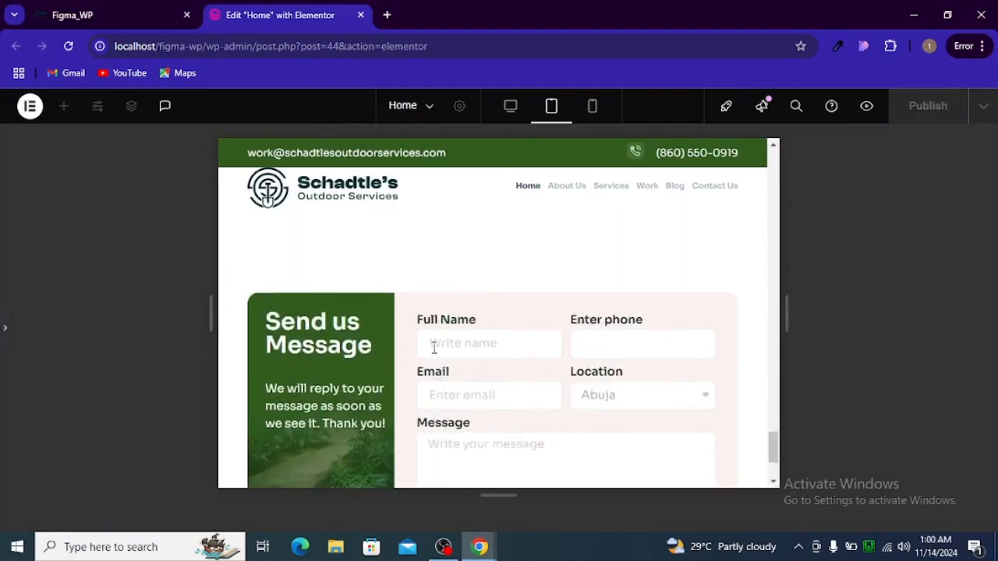
pyautogui.click(3, 348)
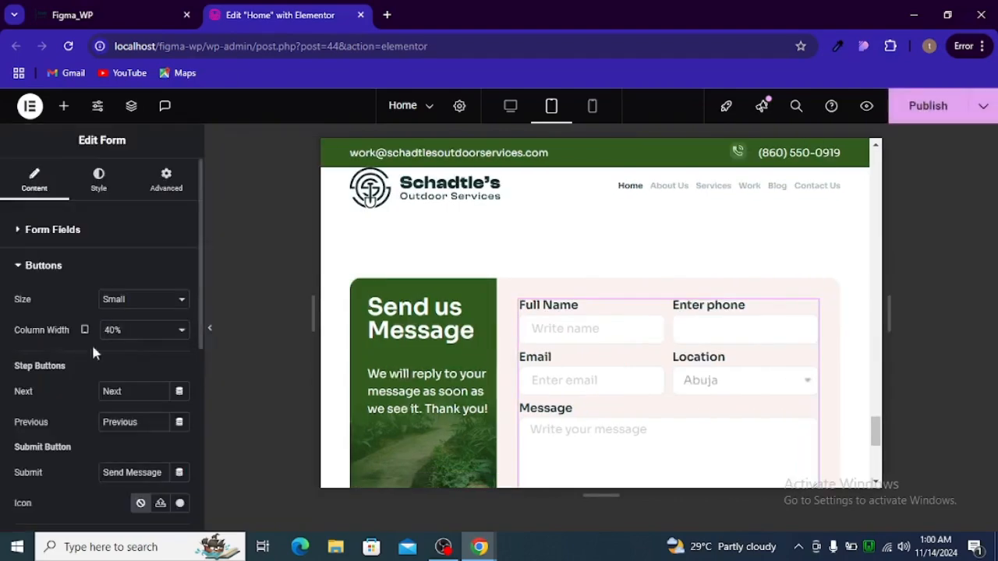
# In mobile view, set the contact section padding to 0, 20, 0, 20 px
pyautogui.click(592, 114)
pyautogui.scroll(-5, 608, 258)
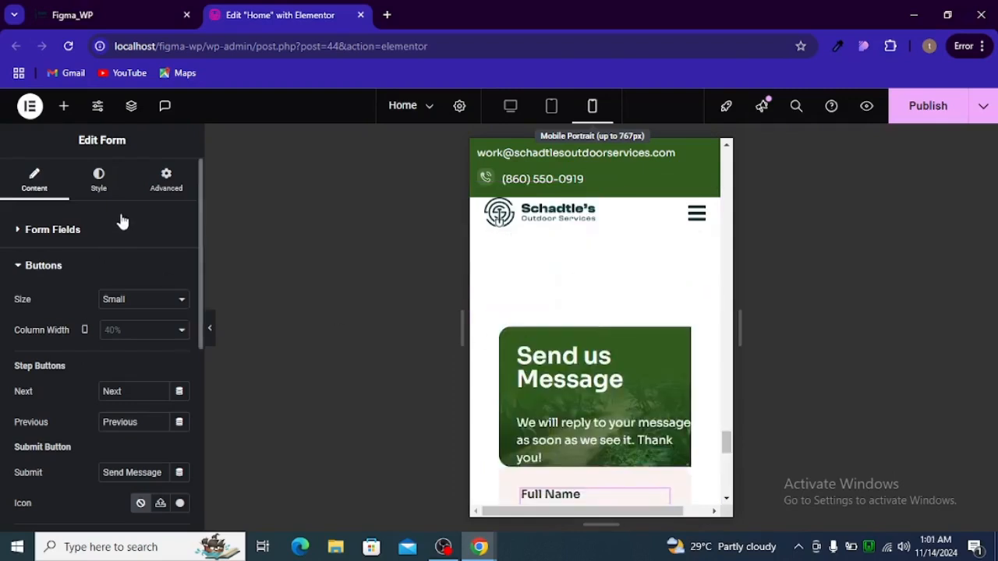
pyautogui.click(152, 191)
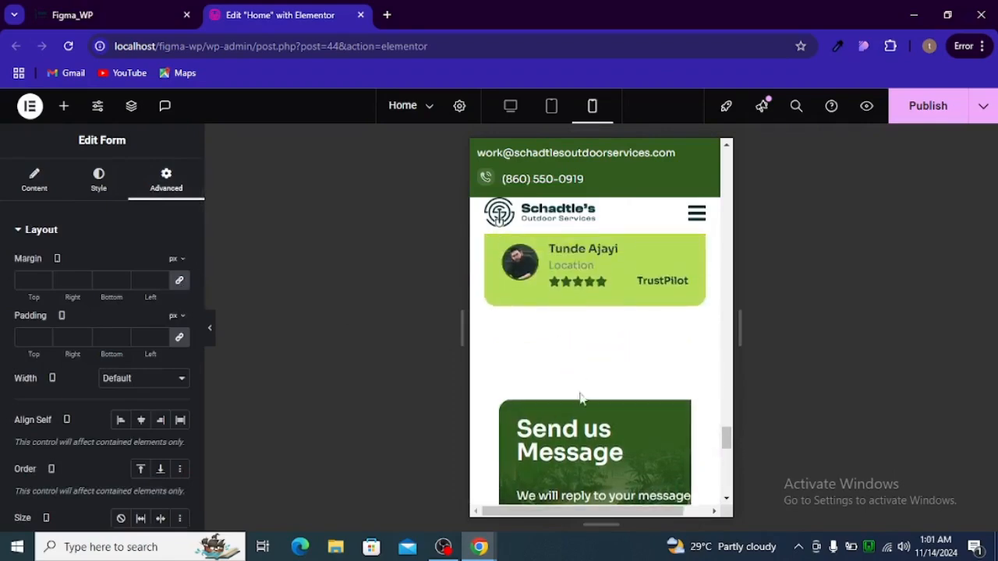
pyautogui.click(597, 396)
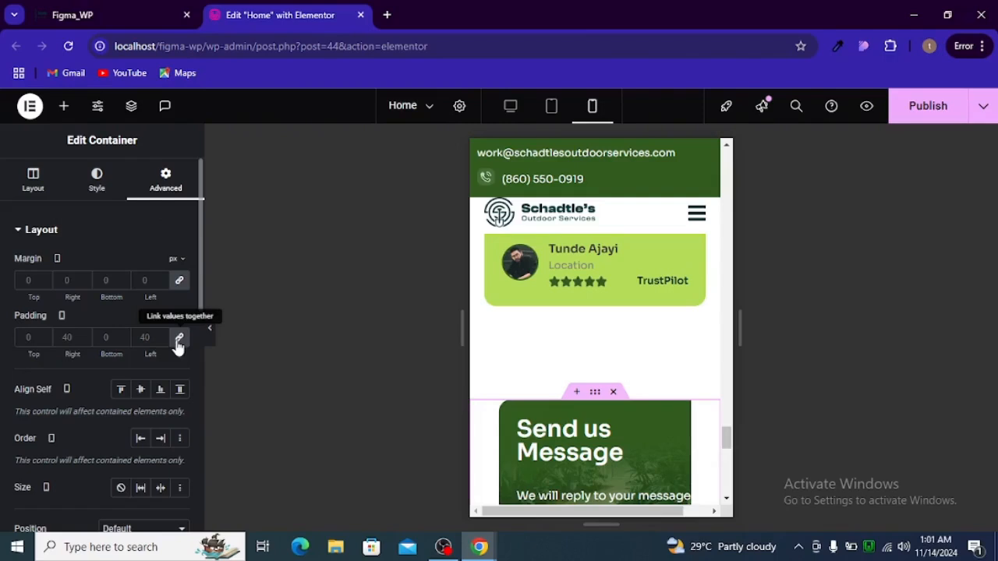
pyautogui.click(180, 337)
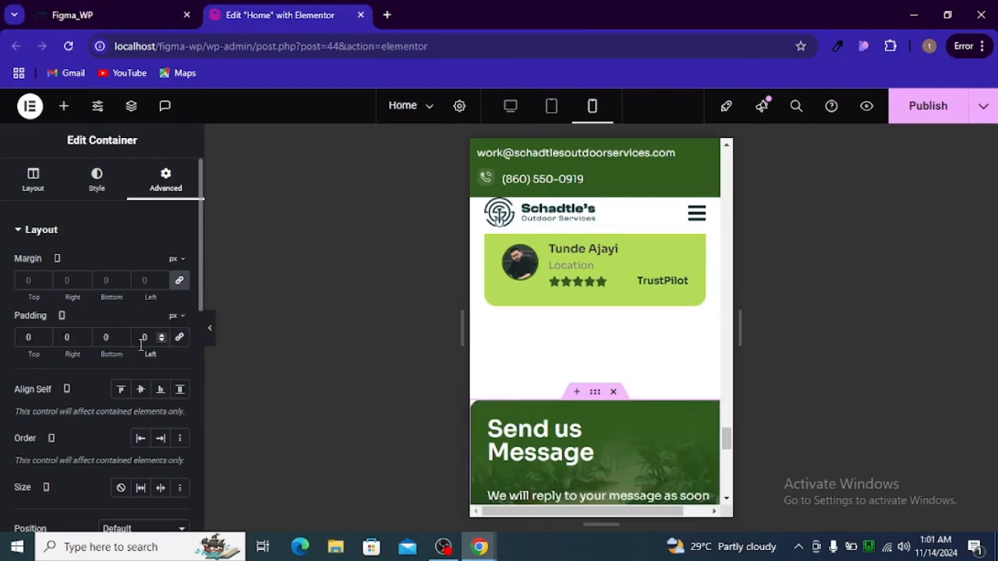
pyautogui.write('20')
pyautogui.click(69, 337)
pyautogui.write('20')
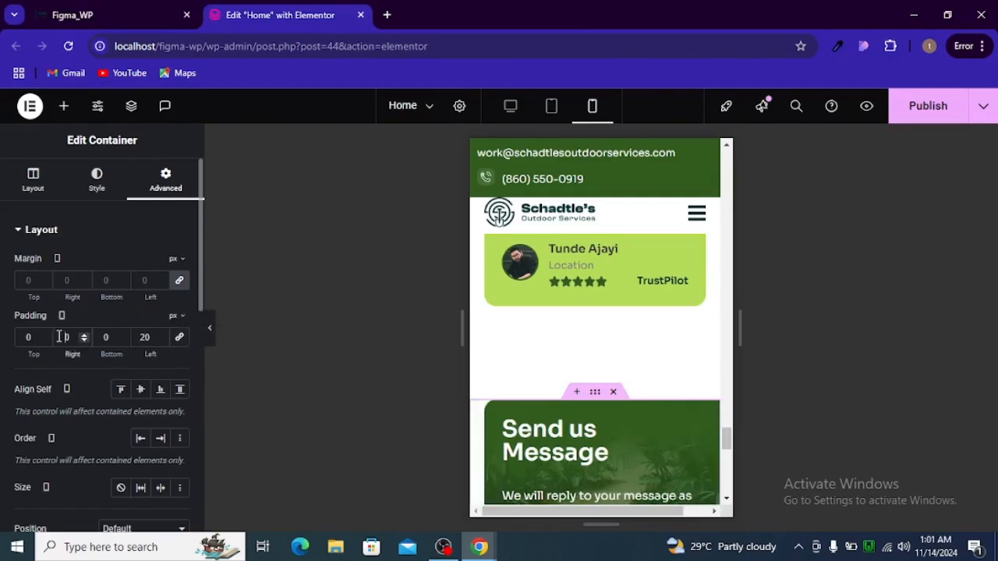
pyautogui.scroll(-2, 558, 368)
pyautogui.scroll(-2, 561, 362)
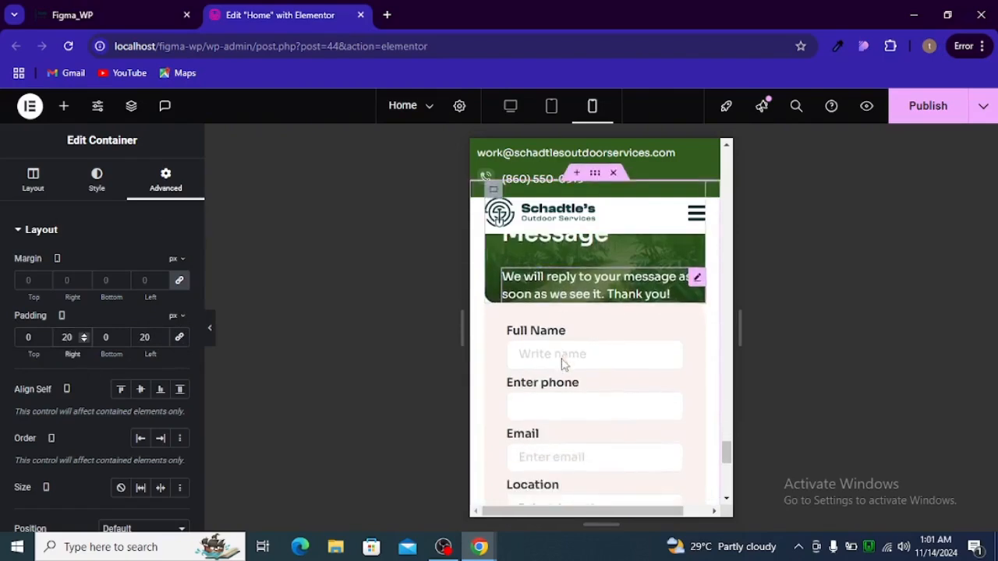
pyautogui.scroll(2, 548, 355)
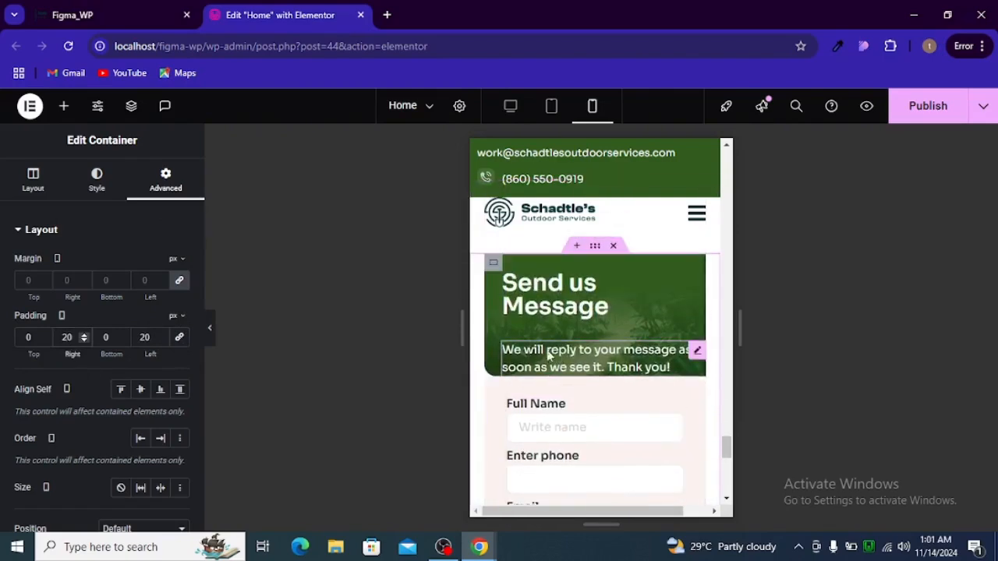
# Set the 'Send us Message' banner container to Hide On Mobile Portrait
pyautogui.click(496, 269)
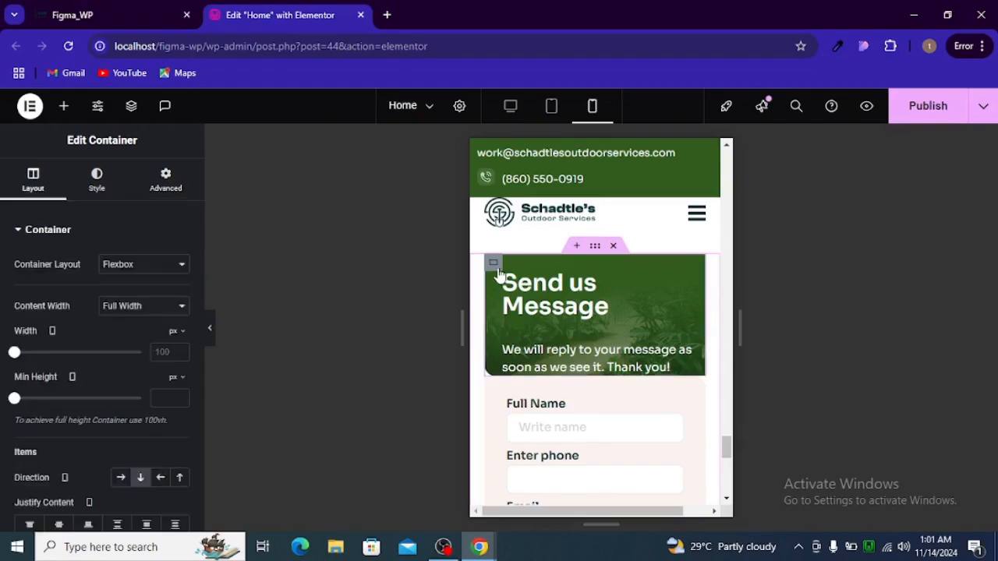
pyautogui.click(164, 183)
pyautogui.scroll(-8, 160, 289)
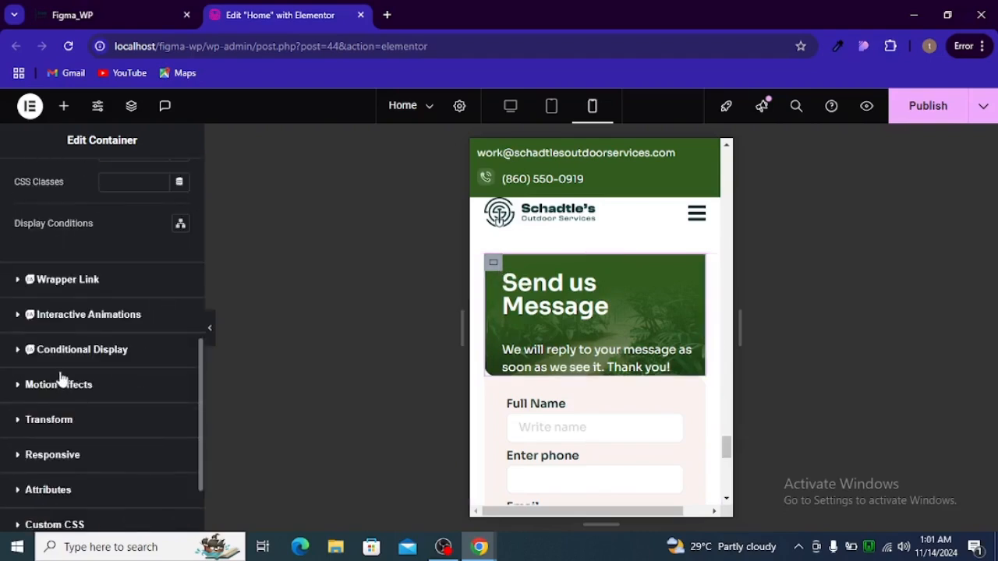
pyautogui.scroll(-2, 70, 373)
pyautogui.click(74, 359)
pyautogui.scroll(-3, 78, 362)
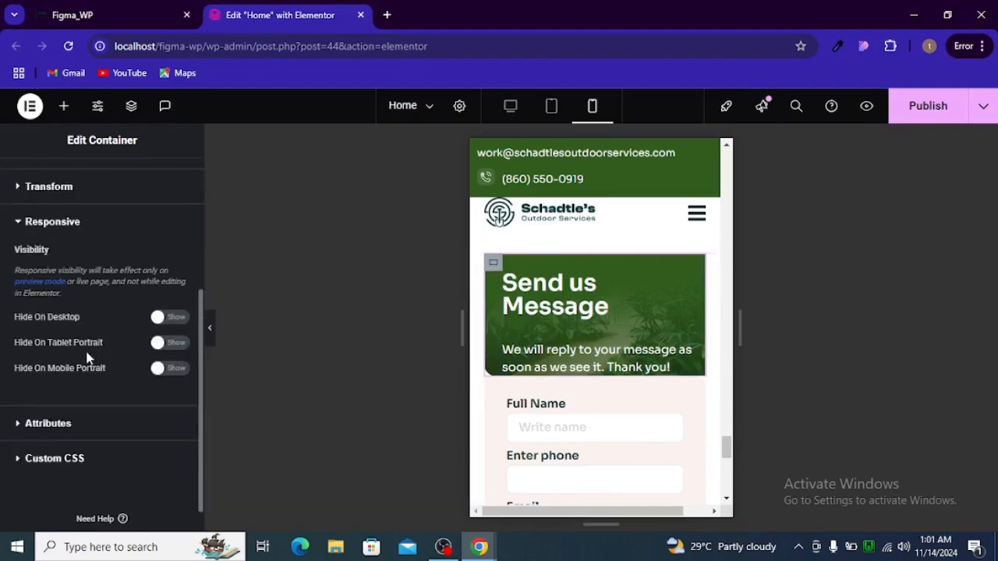
pyautogui.click(168, 369)
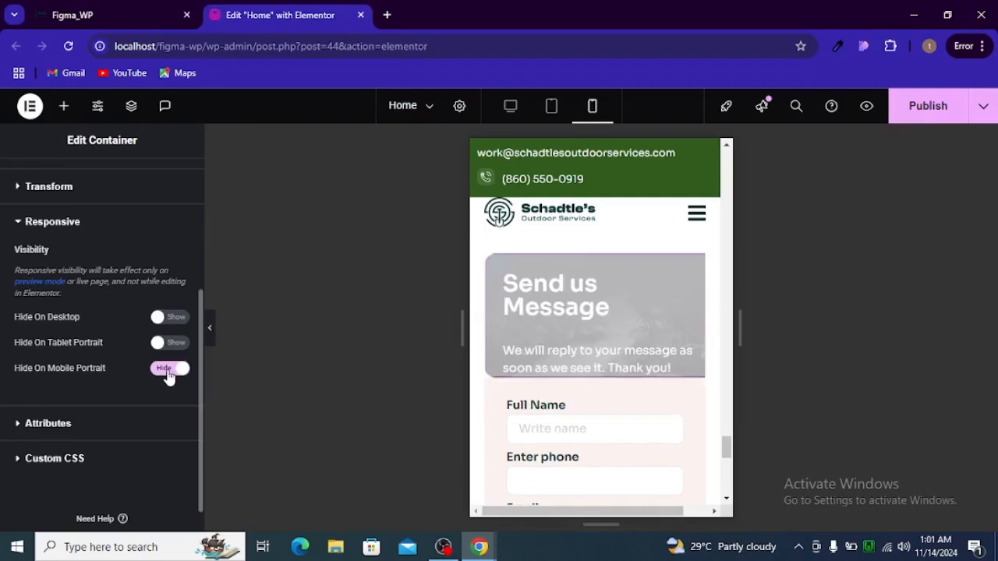
pyautogui.scroll(-3, 568, 367)
pyautogui.scroll(1, 569, 368)
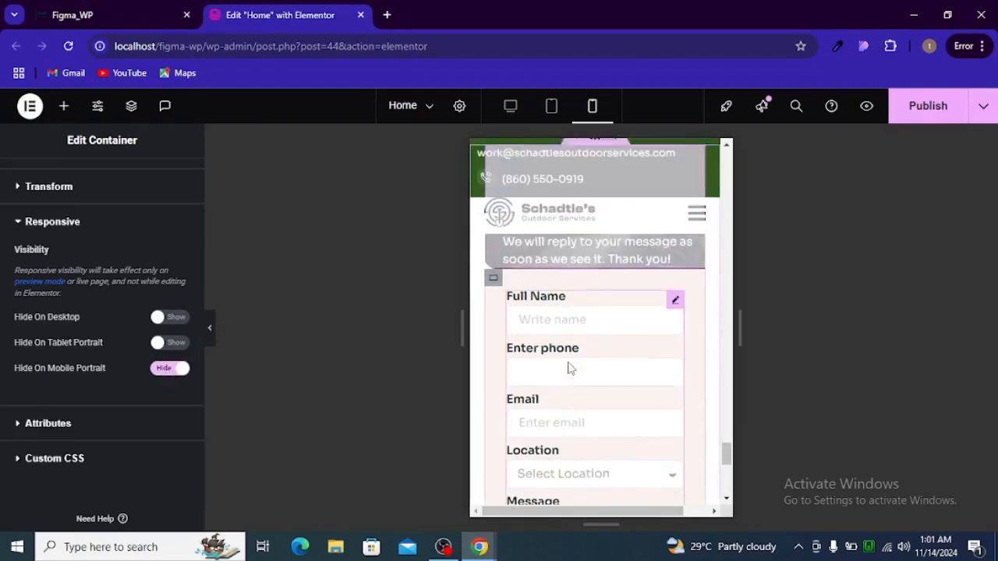
pyautogui.scroll(-3, 569, 368)
pyautogui.scroll(2, 568, 368)
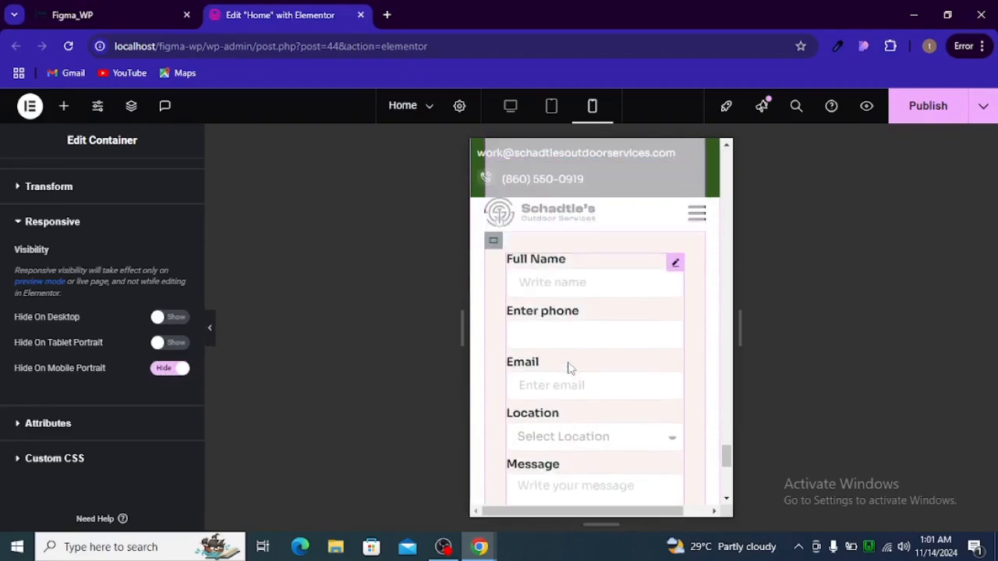
pyautogui.scroll(2, 569, 367)
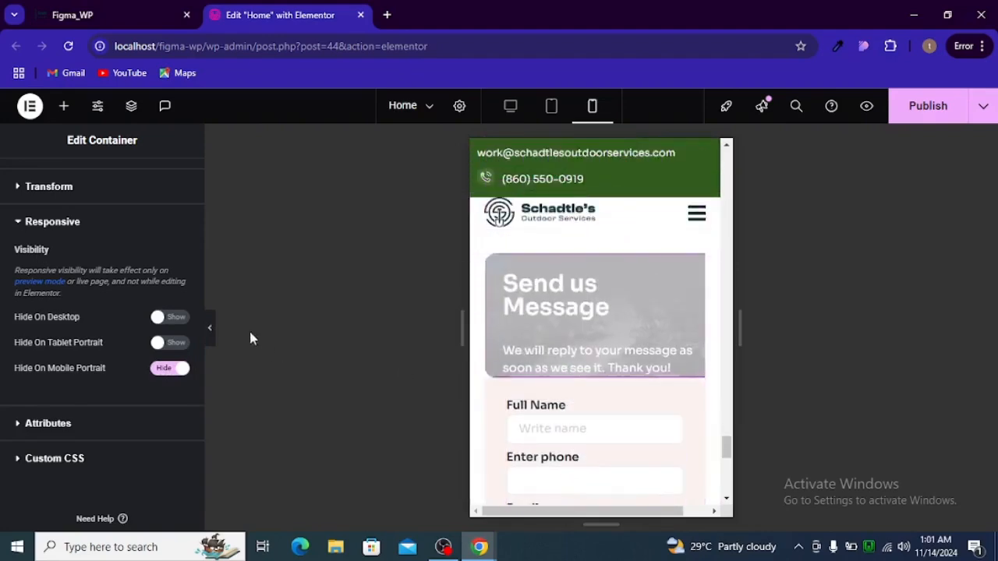
# Preview the mobile page to confirm the banner is hidden, then restore the editor sidebar
pyautogui.click(209, 330)
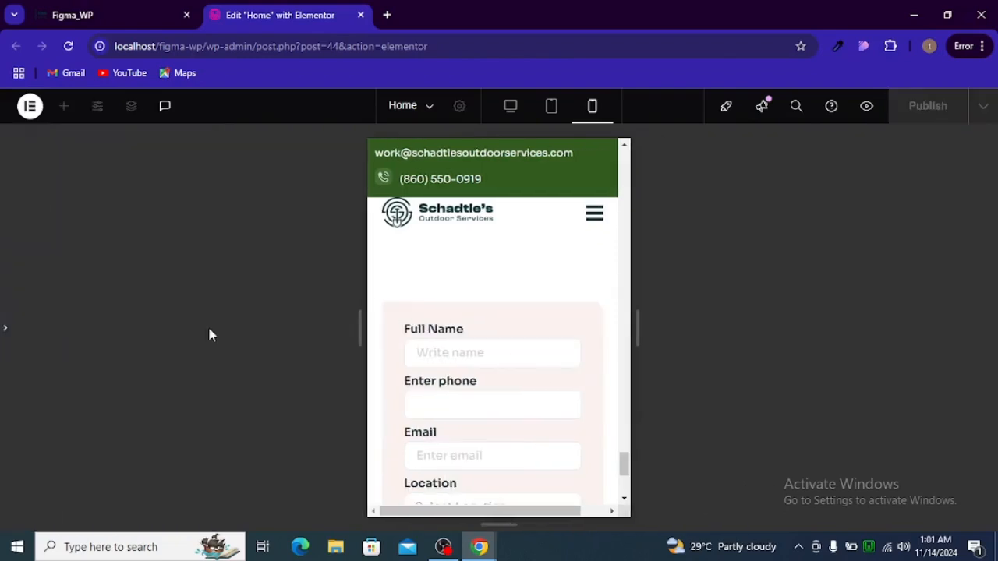
pyautogui.scroll(-2, 474, 322)
pyautogui.scroll(2, 476, 318)
pyautogui.scroll(-3, 477, 323)
pyautogui.scroll(3, 478, 319)
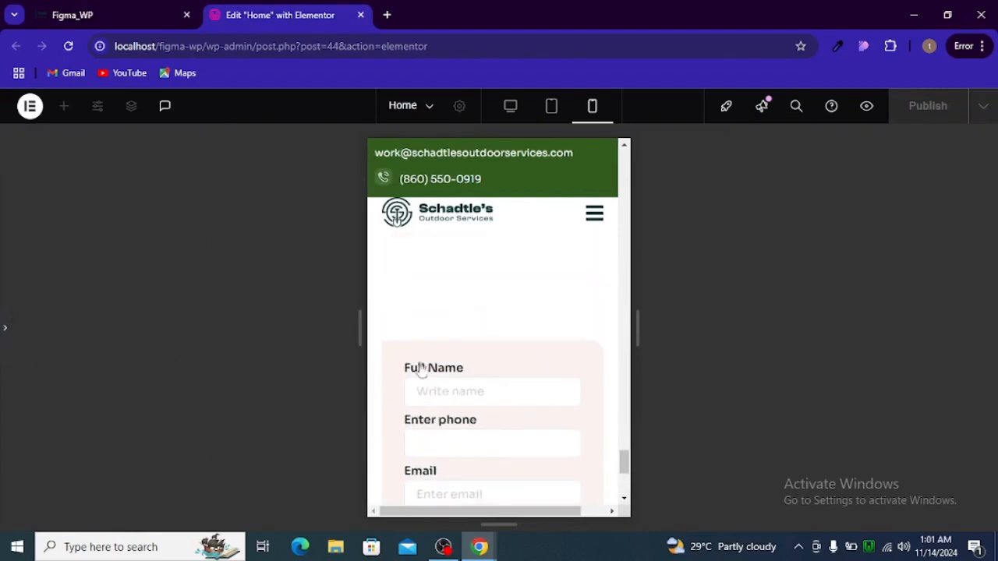
pyautogui.hotkey('ctrl', 'p')
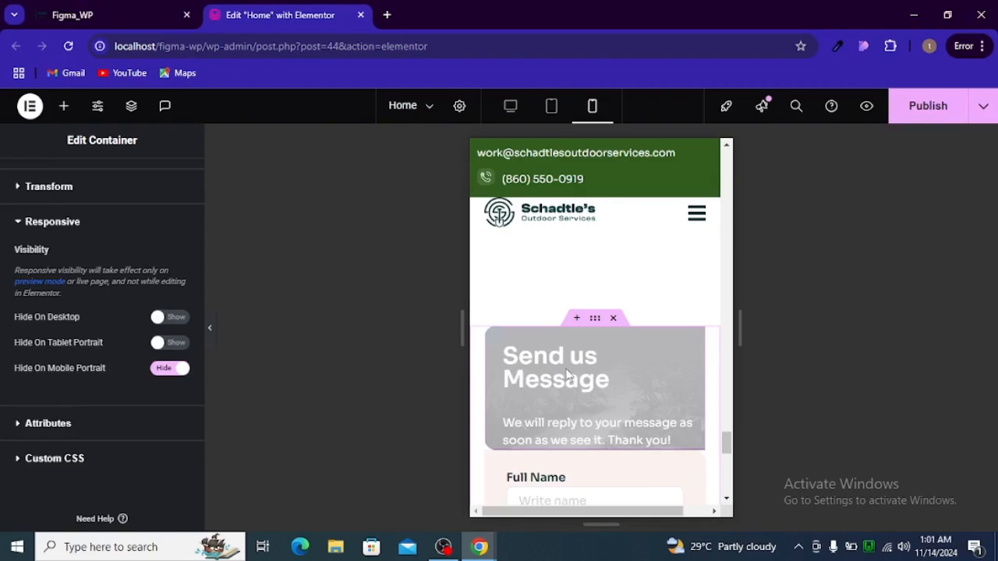
pyautogui.scroll(-2, 525, 394)
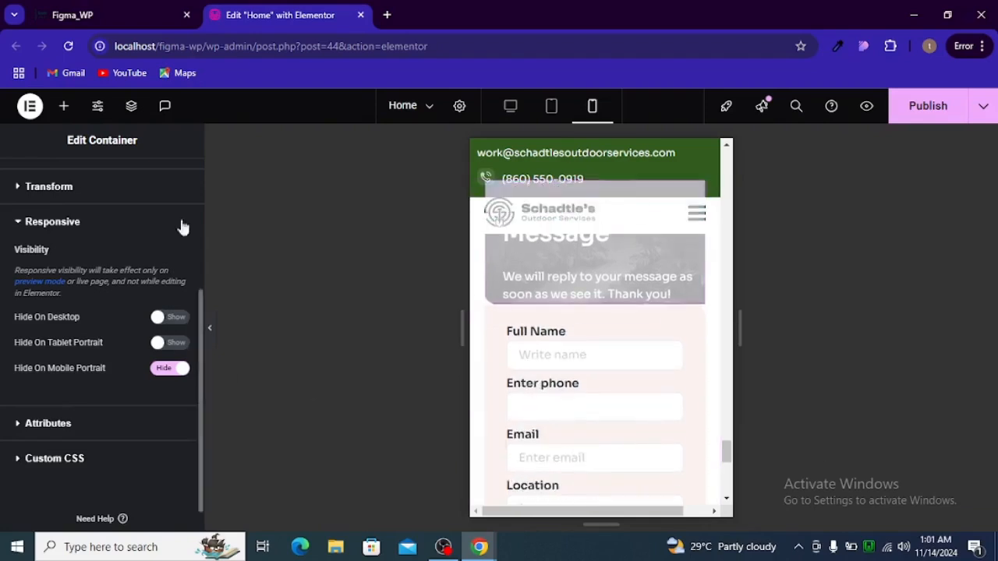
pyautogui.scroll(3, 156, 267)
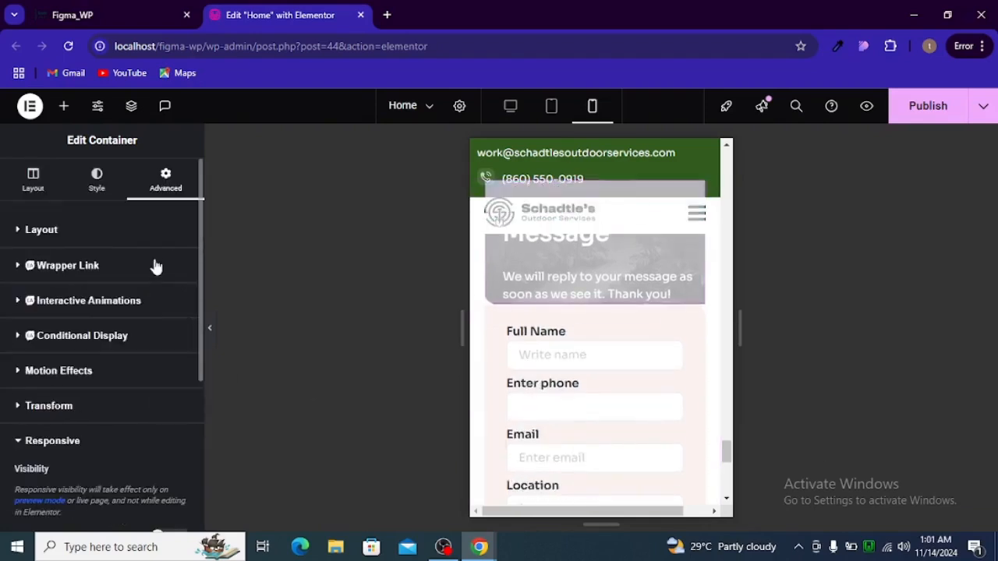
# Drag a Heading widget above the Full Name field and paste 'Send us Message' as its title
pyautogui.click(66, 109)
pyautogui.moveTo(59, 476); pyautogui.dragTo(567, 349)
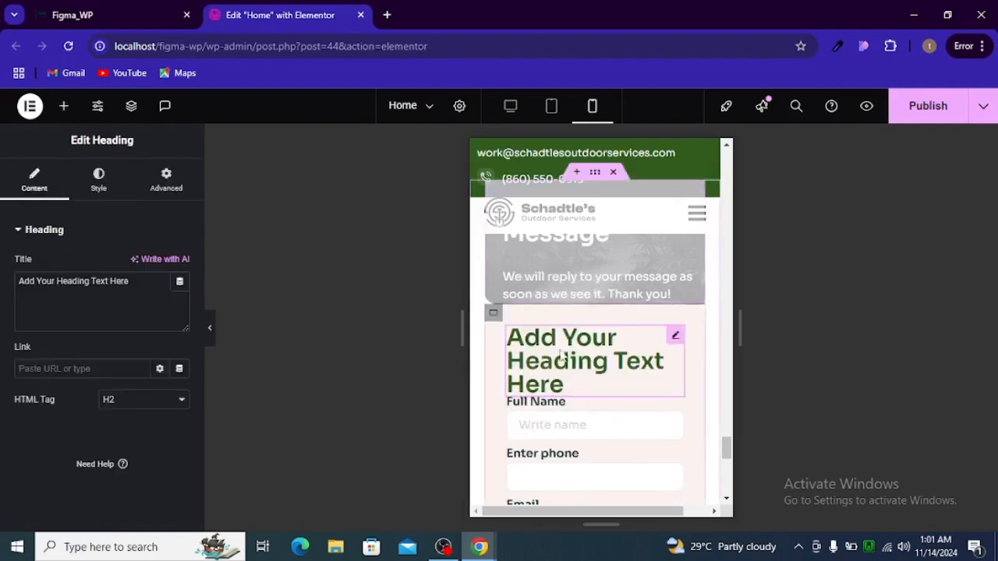
pyautogui.tripleClick(162, 316)
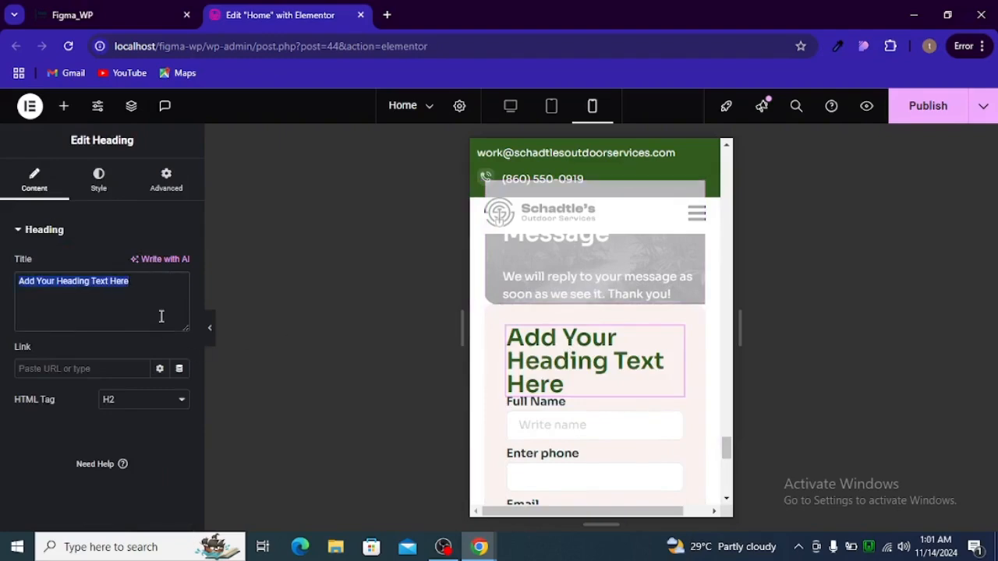
pyautogui.press('super+v')
pyautogui.scroll(-5, 131, 289)
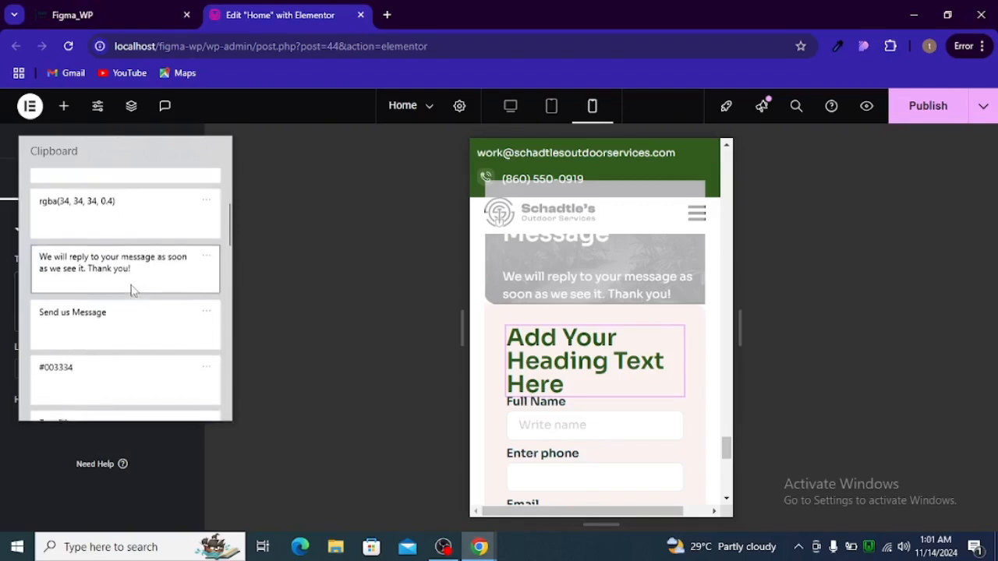
pyautogui.click(135, 311)
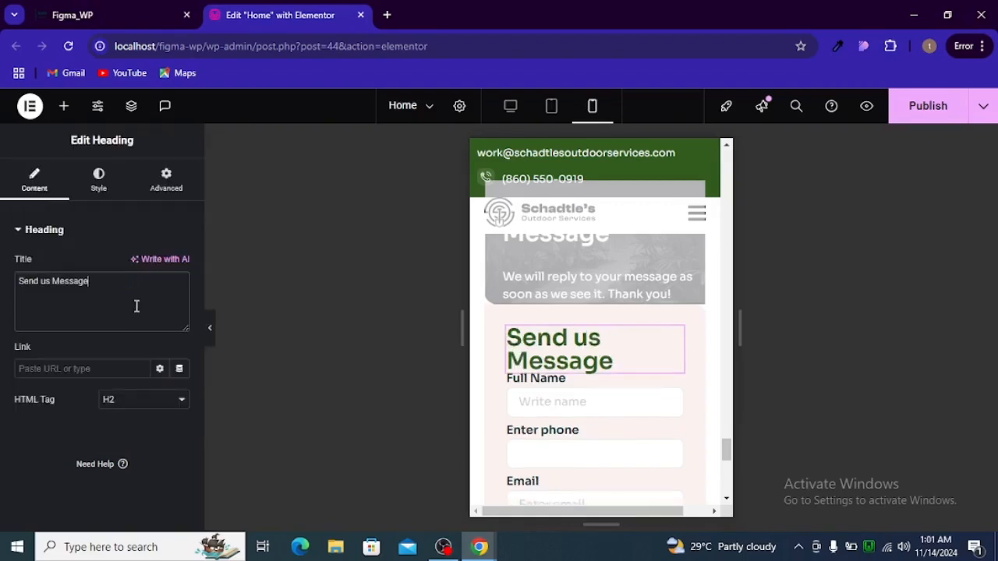
pyautogui.click(64, 105)
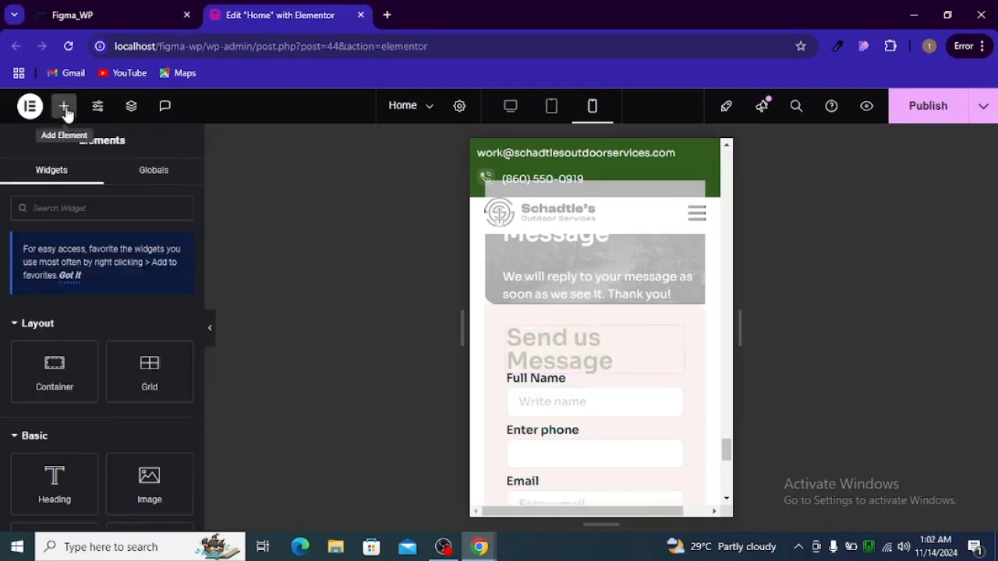
# Add a text block under the heading and paste the 'We will reply…' intro text
pyautogui.scroll(-2, 101, 410)
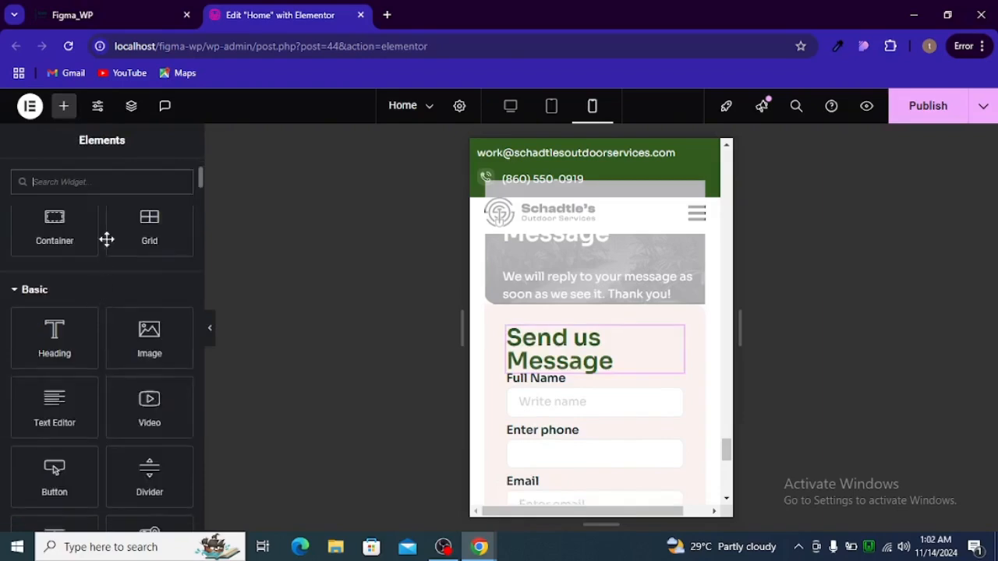
pyautogui.moveTo(81, 413); pyautogui.dragTo(612, 374)
pyautogui.click(156, 284)
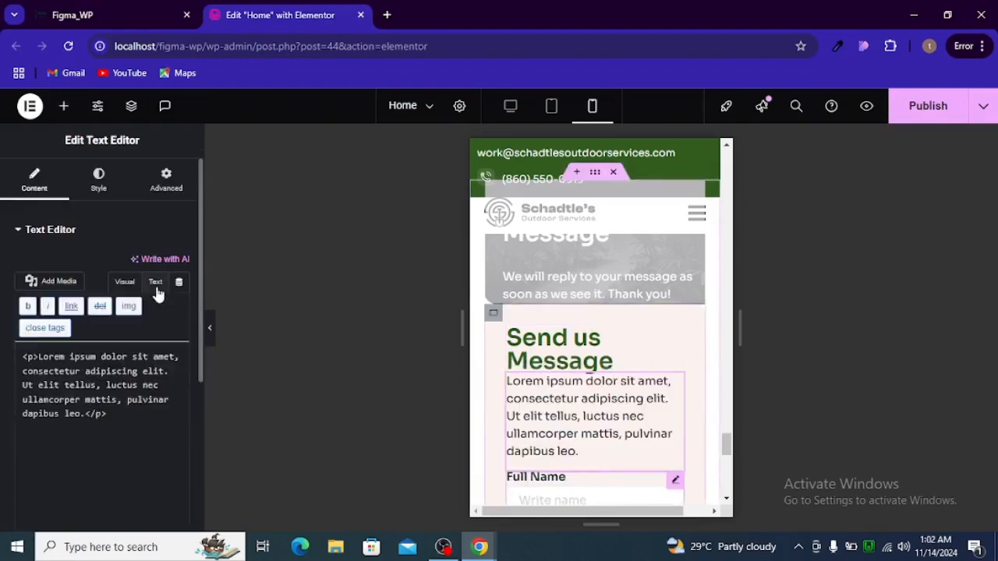
pyautogui.hotkey('ctrl', 'a')
pyautogui.press('super+v')
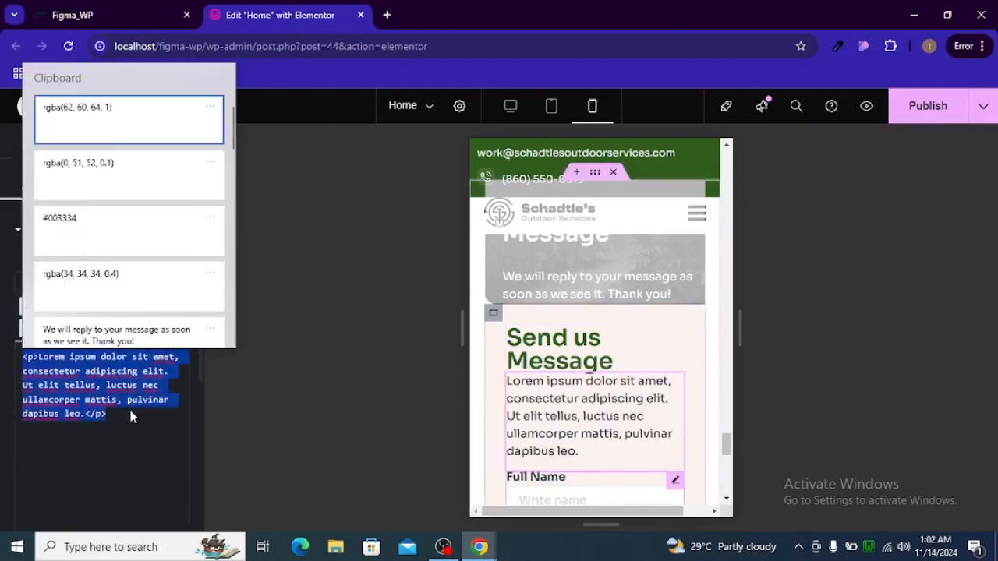
pyautogui.scroll(-2, 109, 300)
pyautogui.click(121, 279)
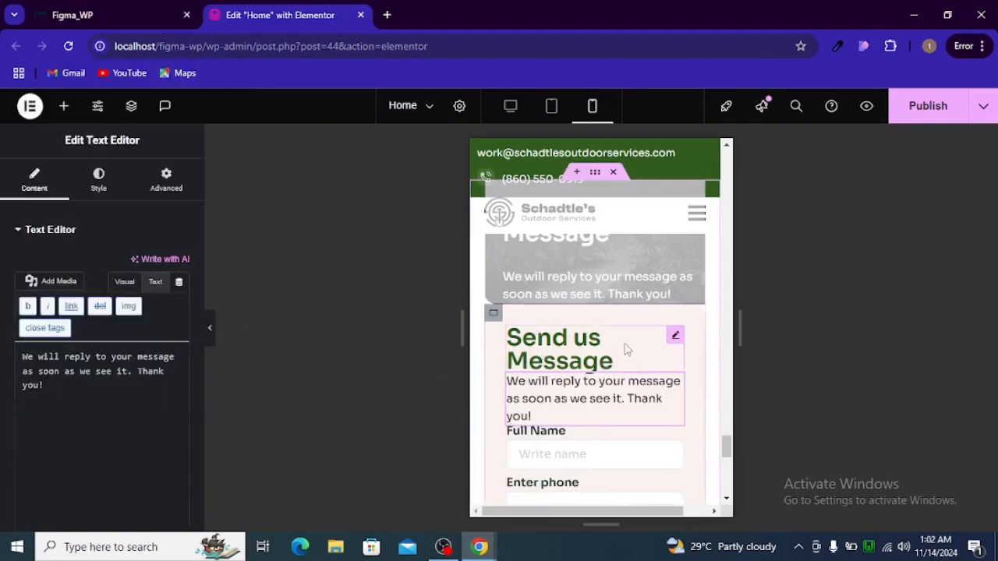
# Hide the new 'Send us Message' heading on tablet portrait
pyautogui.click(676, 337)
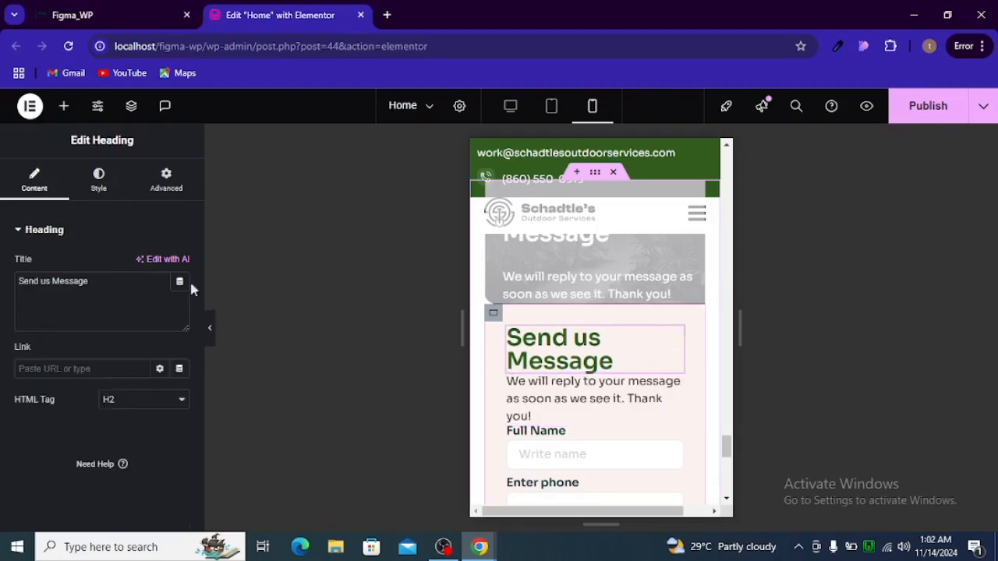
pyautogui.click(184, 195)
pyautogui.scroll(-10, 156, 312)
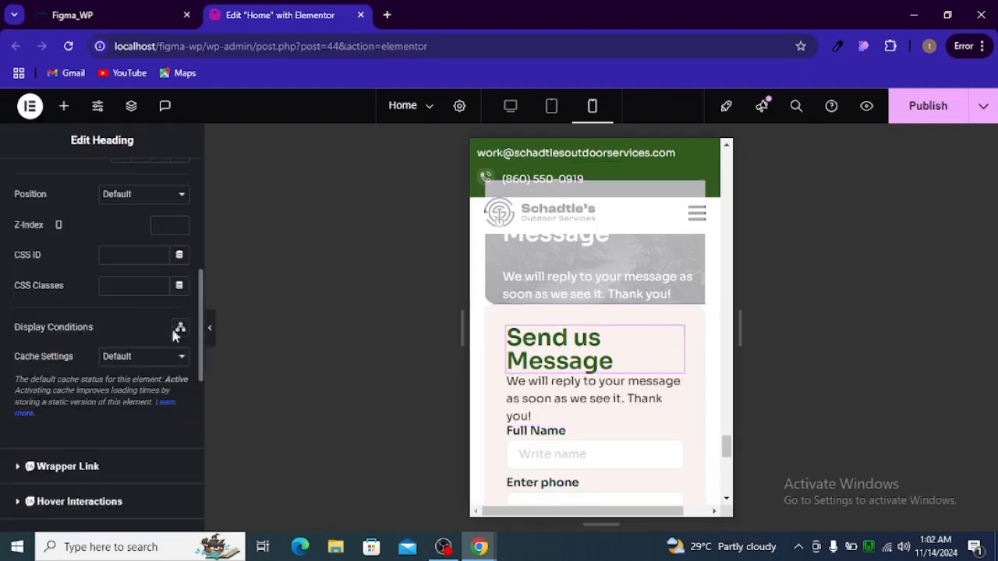
pyautogui.scroll(-3, 39, 395)
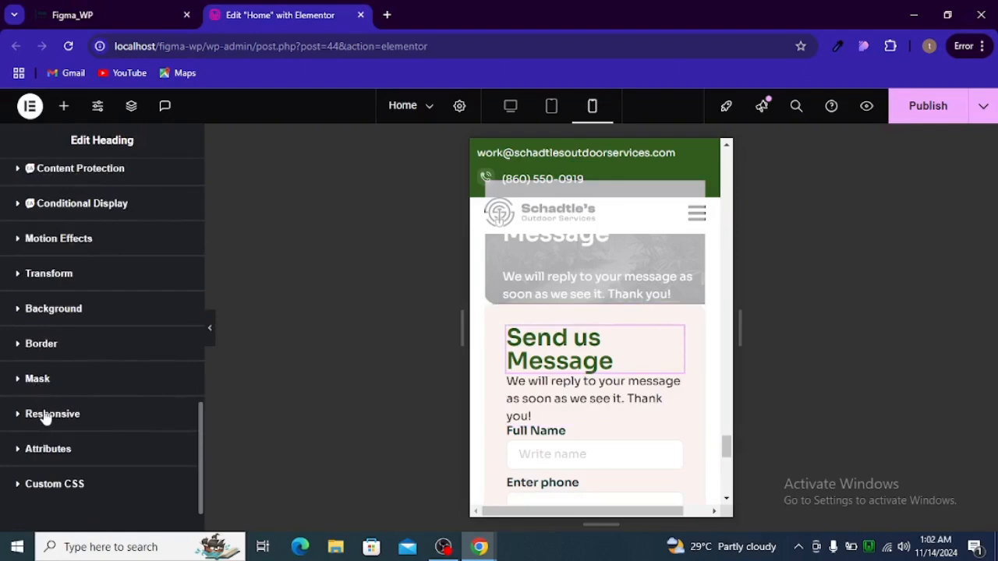
pyautogui.scroll(8, 35, 413)
pyautogui.scroll(-5, 71, 399)
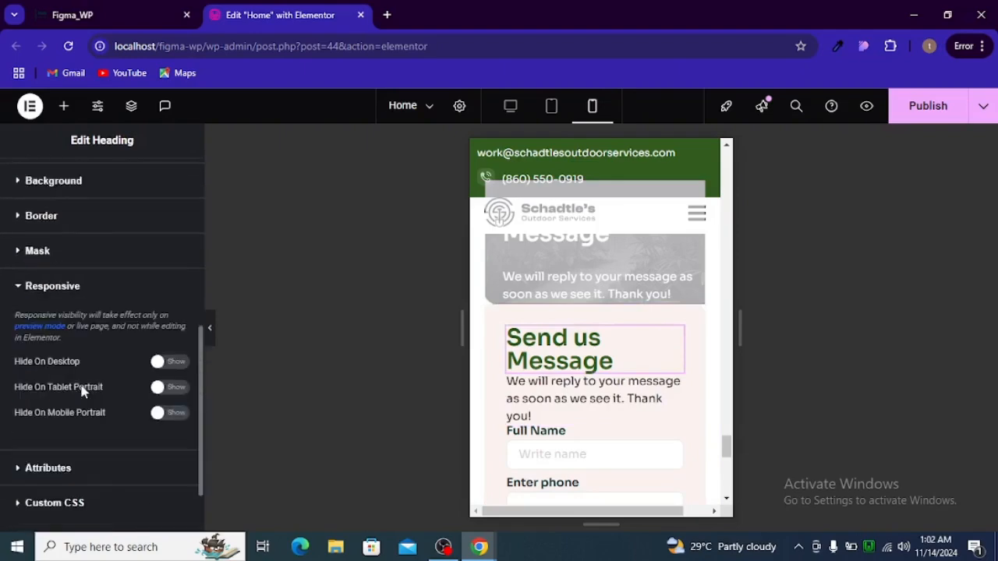
pyautogui.click(160, 392)
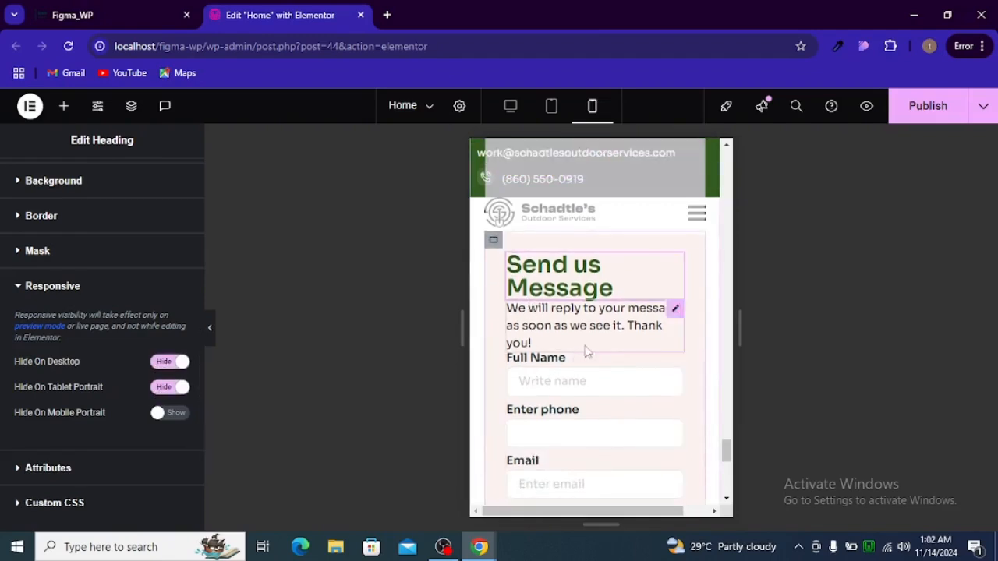
# Hide the intro paragraph on desktop and tablet portrait, and zero the heading's margins
pyautogui.click(676, 310)
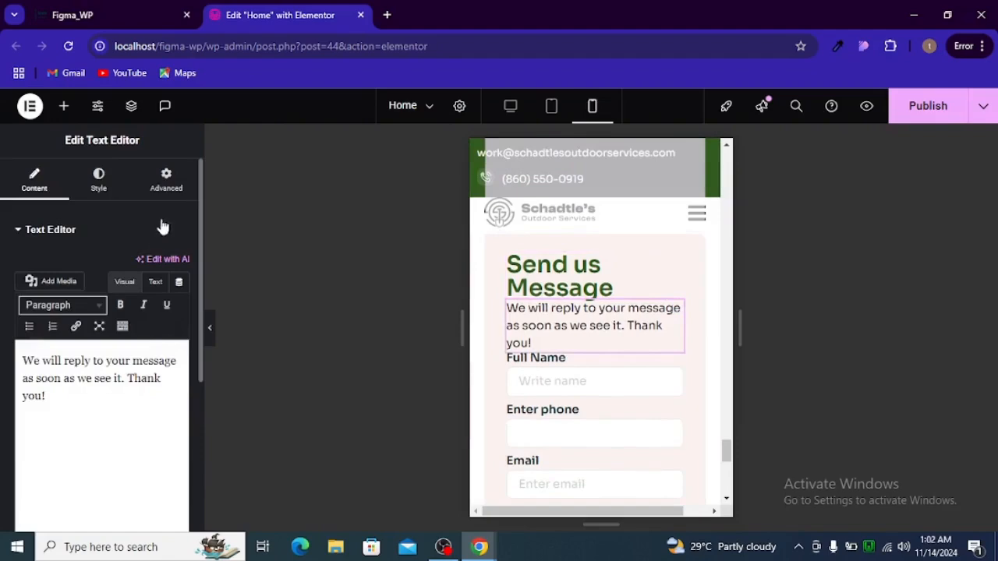
pyautogui.click(166, 183)
pyautogui.scroll(-15, 136, 322)
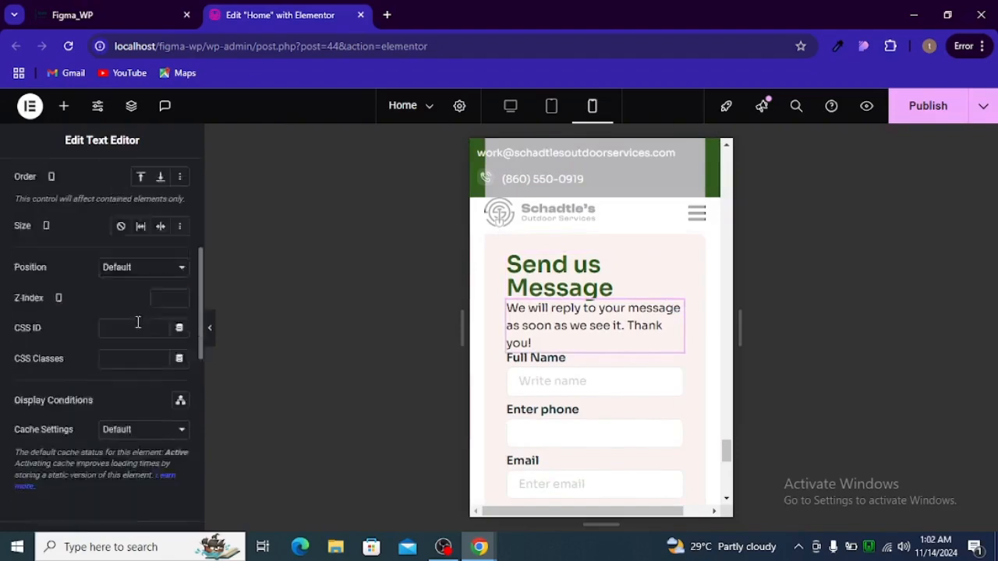
pyautogui.click(71, 418)
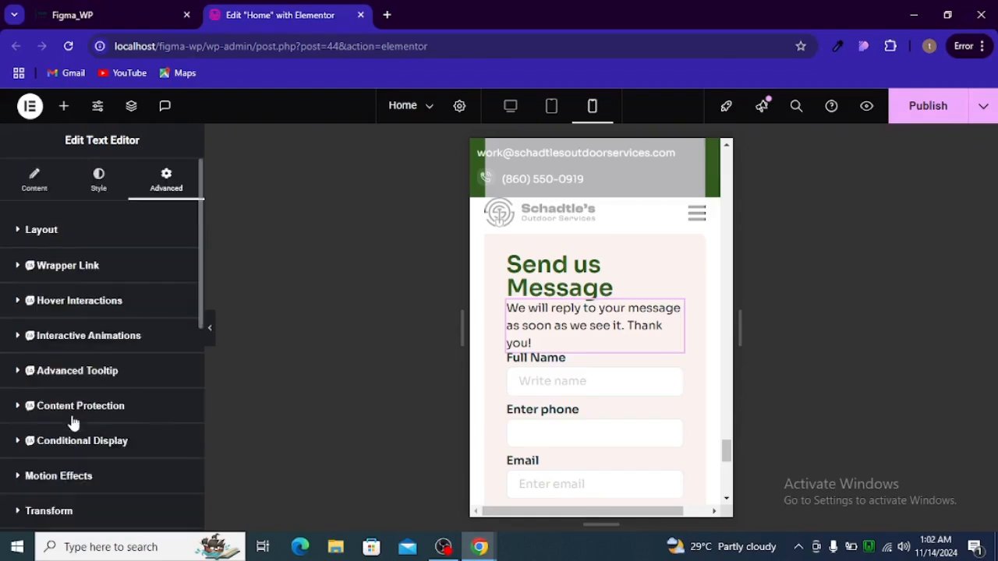
pyautogui.scroll(-1, 118, 382)
pyautogui.click(178, 361)
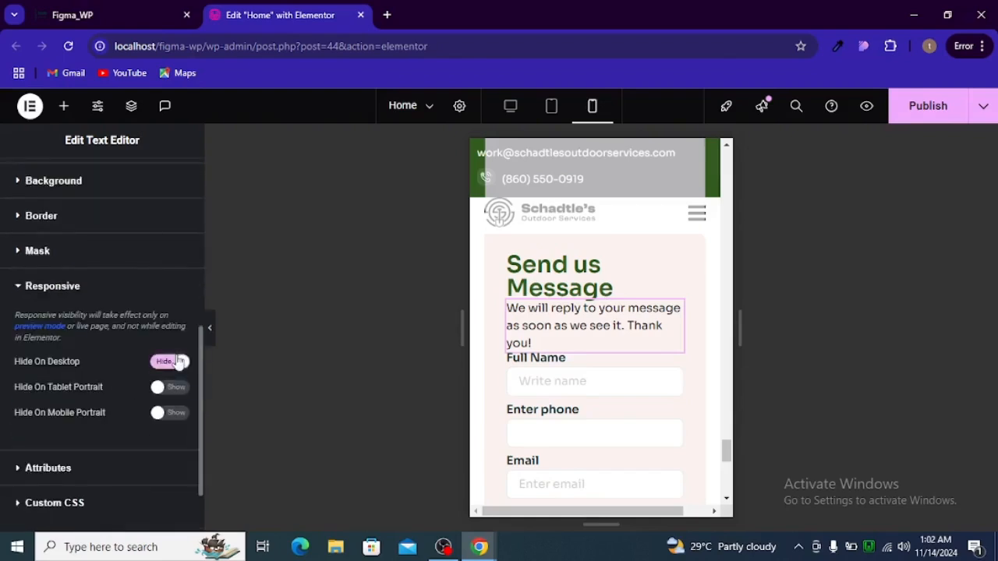
pyautogui.click(166, 387)
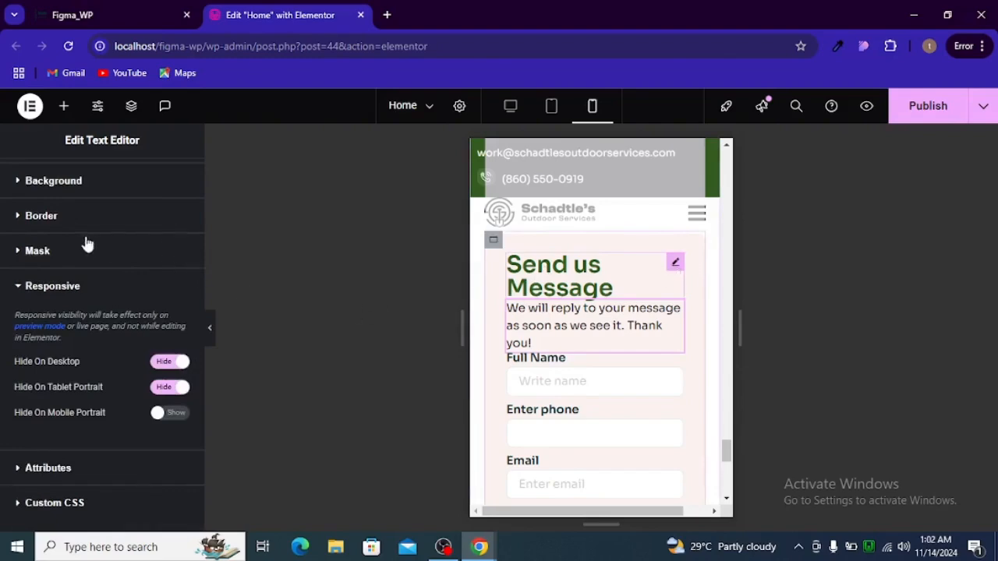
pyautogui.click(162, 287)
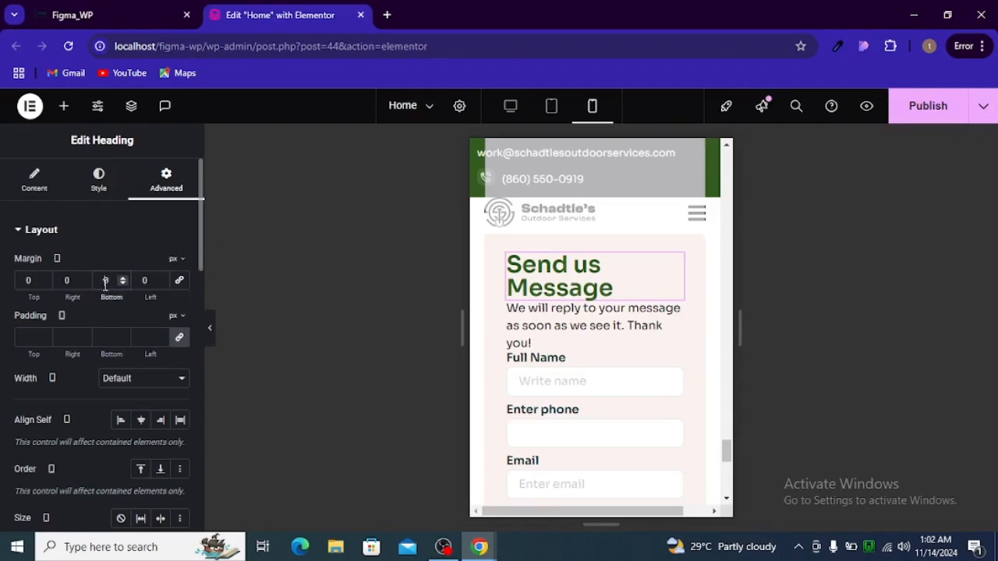
# Give the heading a 20px bottom margin and the intro paragraph zero padding with 30px bottom margin
pyautogui.write('2')
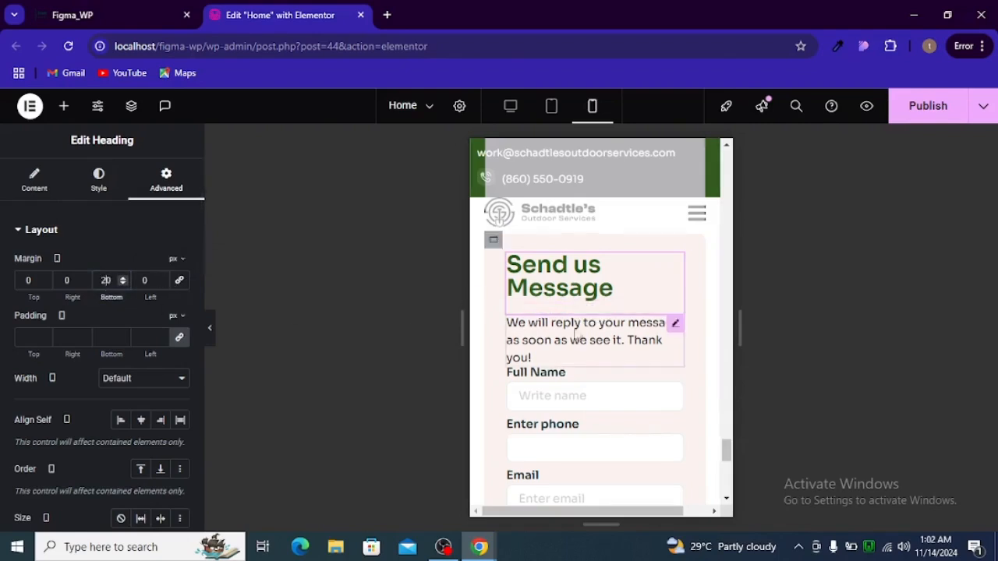
pyautogui.click(674, 332)
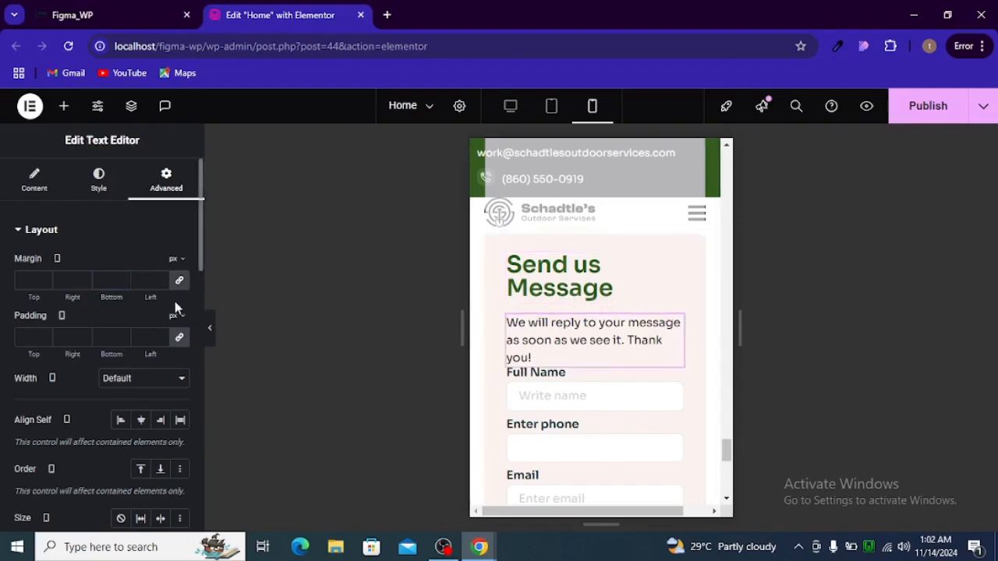
pyautogui.click(175, 338)
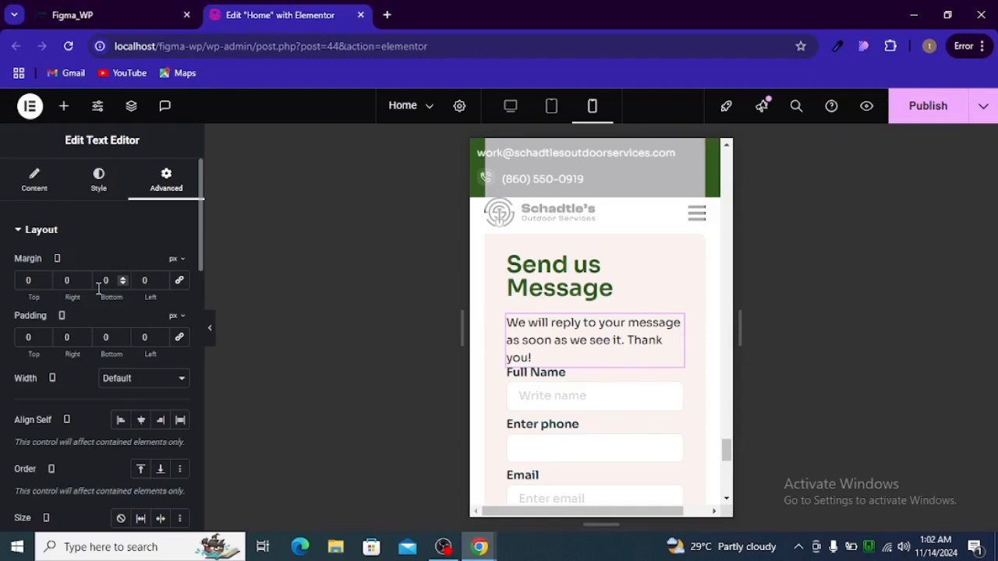
pyautogui.click(99, 289)
pyautogui.write('40')
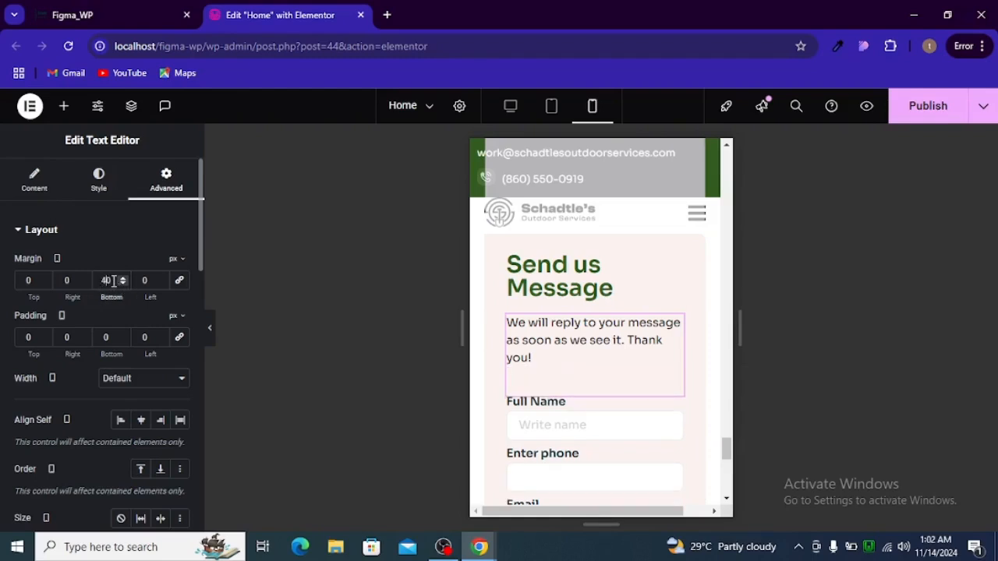
pyautogui.press('BackSpace')
pyautogui.press('BackSpace')
pyautogui.write('30')
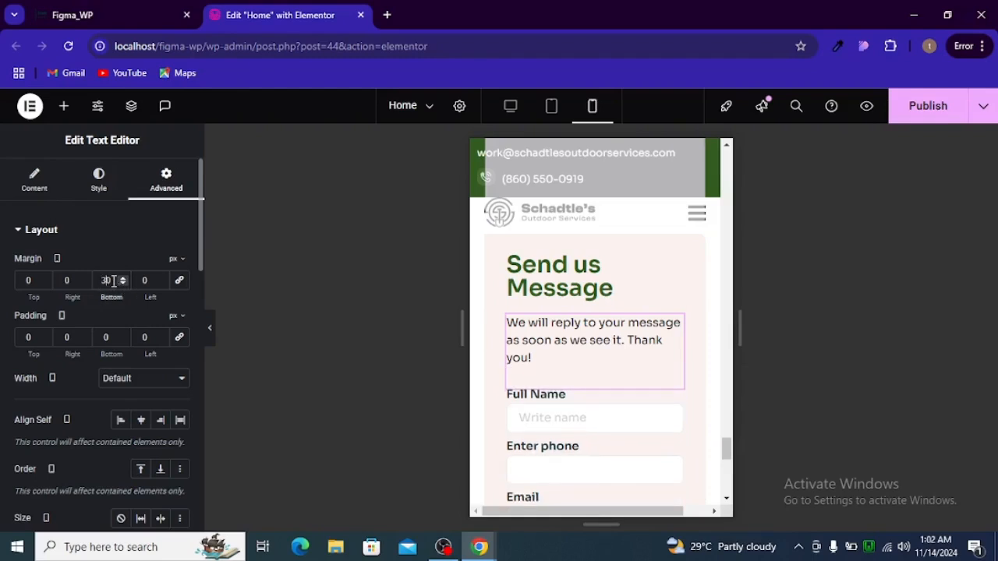
pyautogui.click(213, 332)
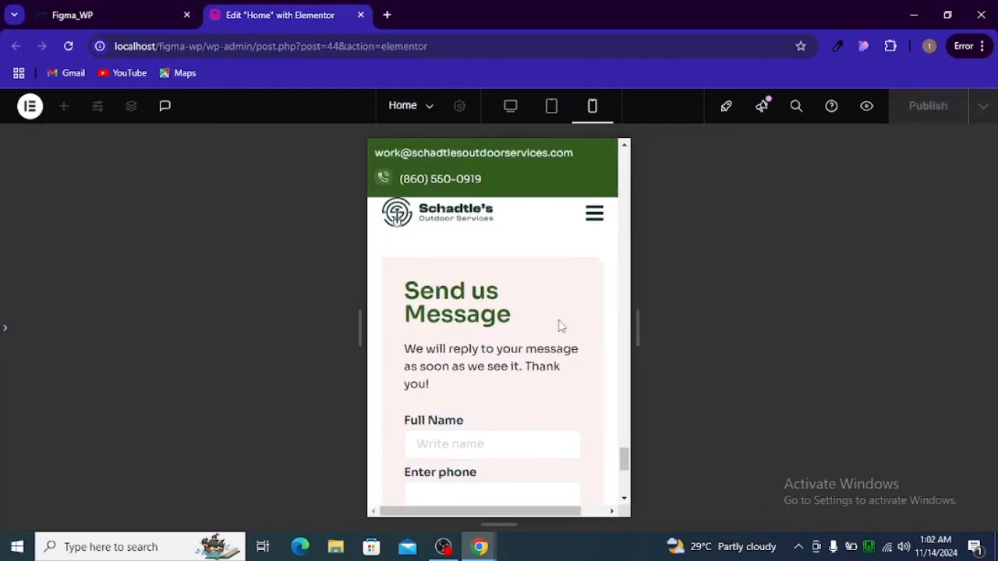
pyautogui.scroll(-2, 540, 301)
pyautogui.scroll(2, 540, 301)
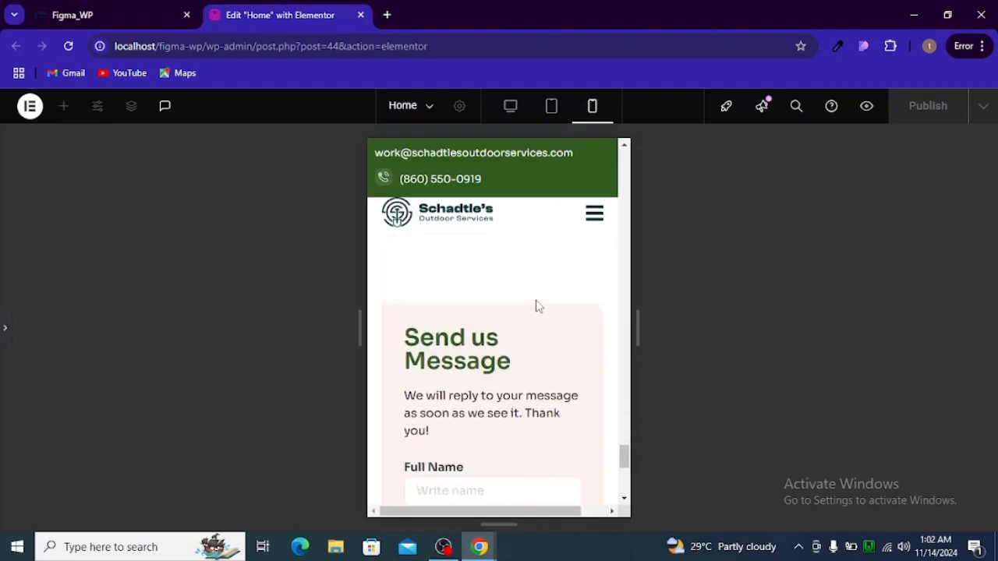
pyautogui.scroll(3, 542, 306)
pyautogui.scroll(-5, 542, 306)
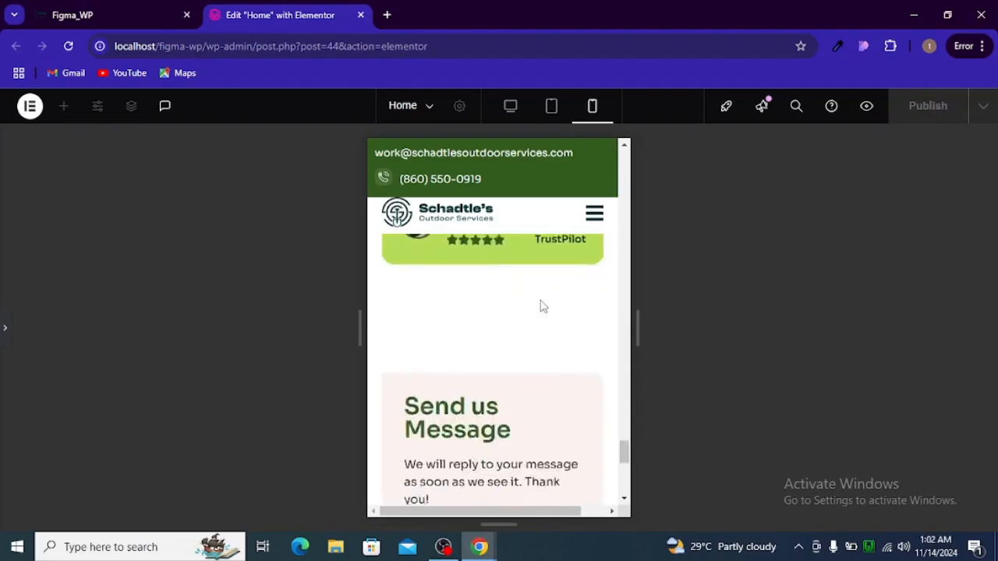
pyautogui.scroll(-3, 544, 307)
pyautogui.scroll(8, 542, 305)
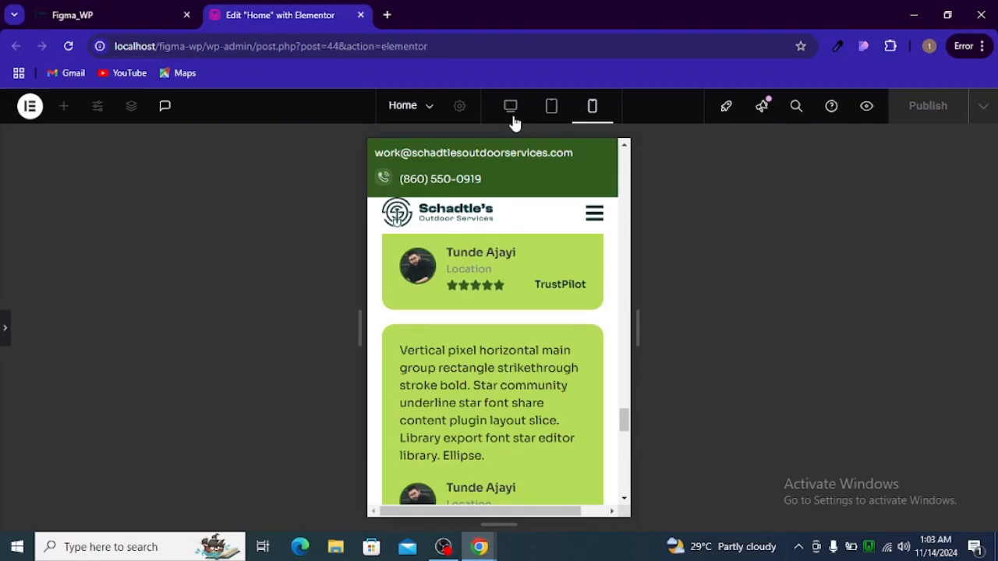
pyautogui.click(513, 117)
pyautogui.scroll(2, 575, 323)
pyautogui.scroll(-2, 578, 317)
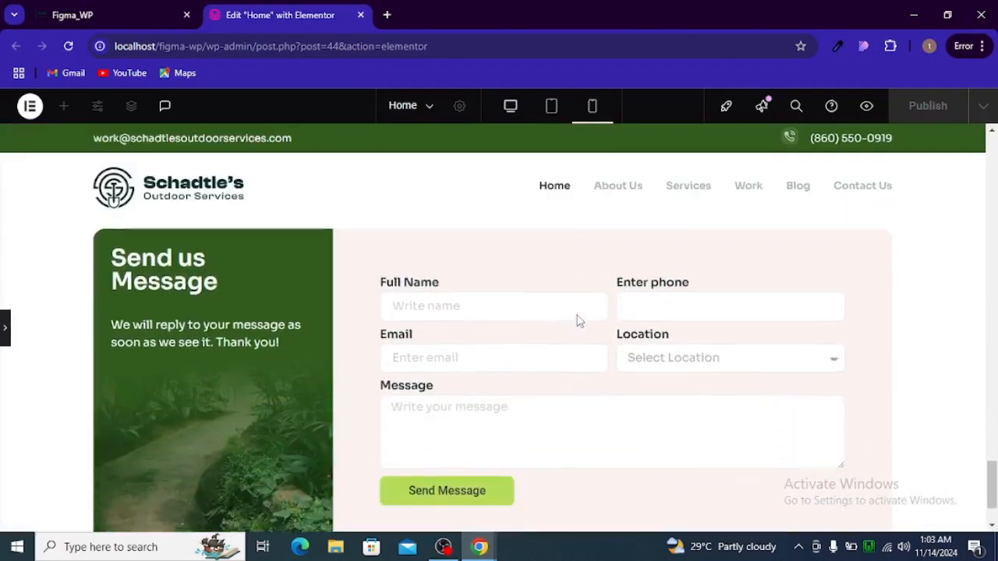
pyautogui.scroll(5, 578, 318)
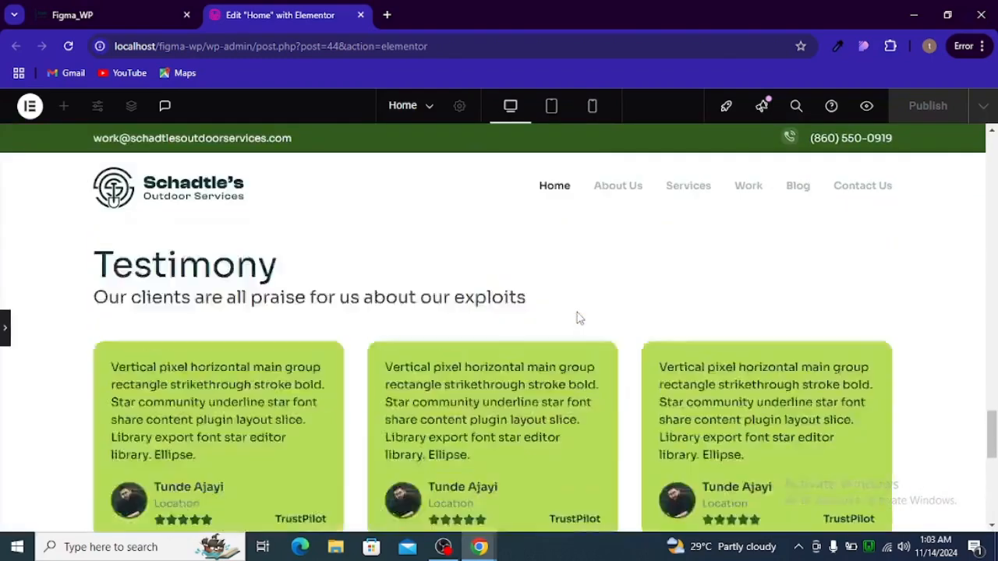
pyautogui.scroll(15, 578, 318)
pyautogui.scroll(-12, 578, 318)
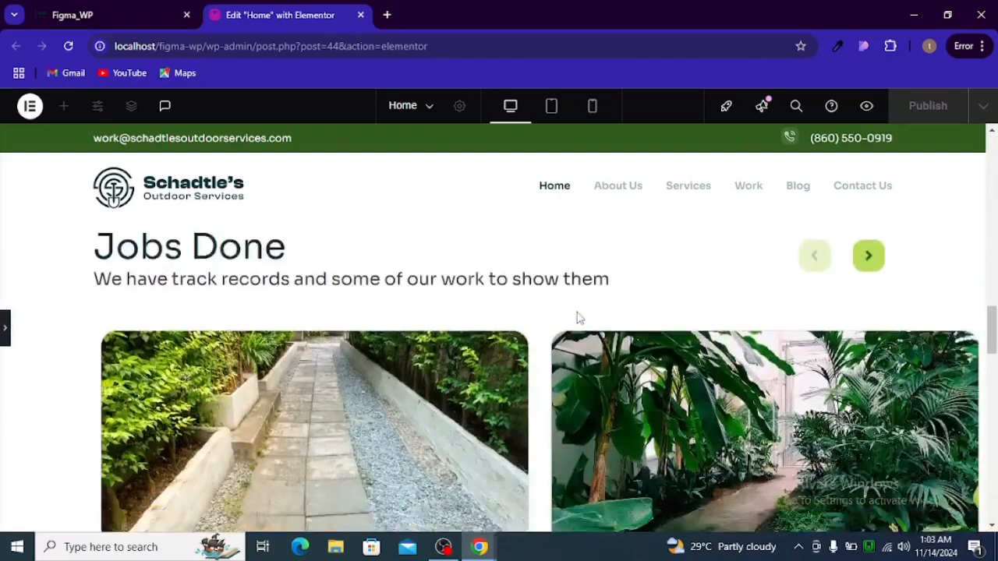
pyautogui.scroll(-10, 578, 318)
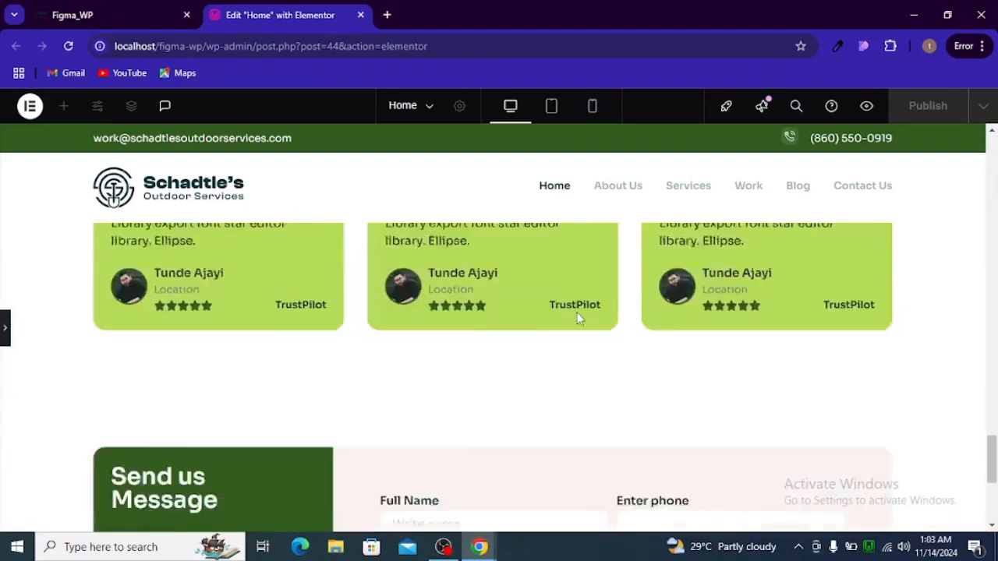
pyautogui.scroll(-3, 578, 318)
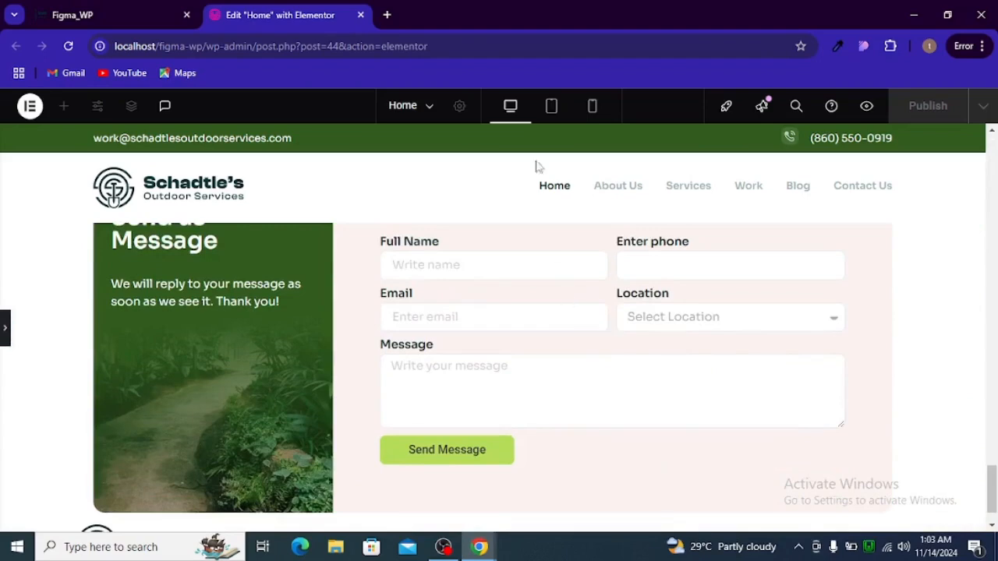
pyautogui.click(550, 108)
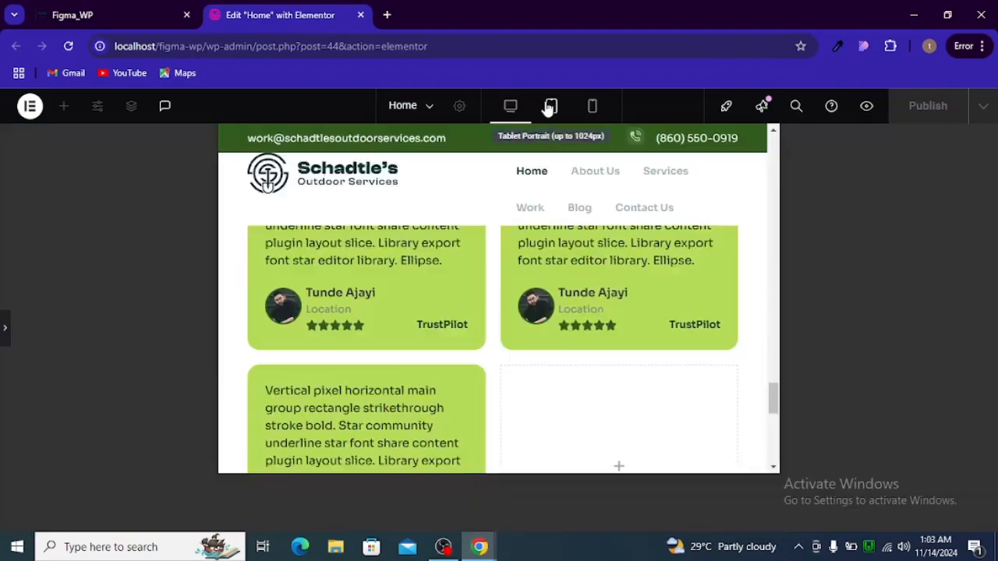
pyautogui.scroll(-5, 570, 286)
pyautogui.scroll(6, 571, 288)
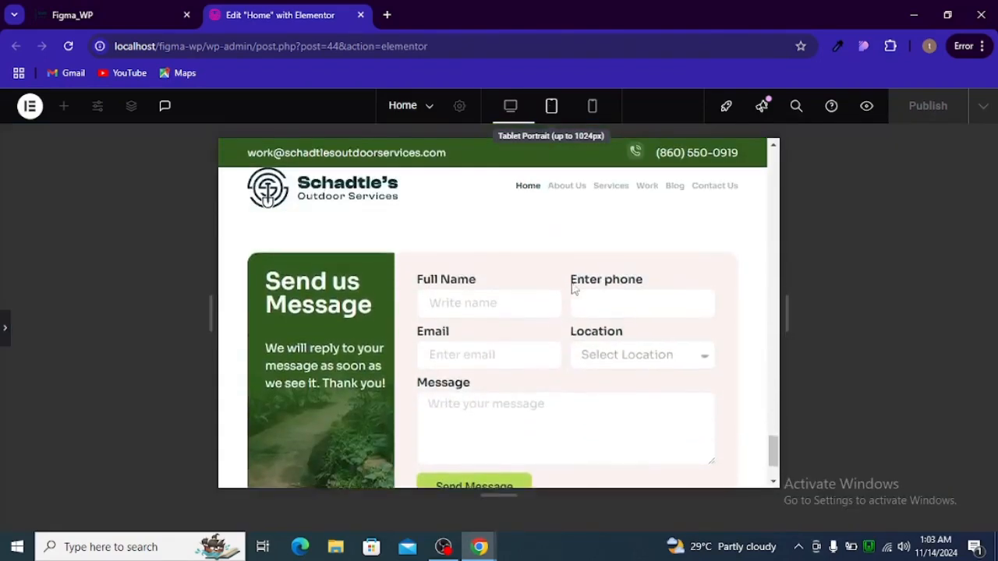
pyautogui.click(594, 108)
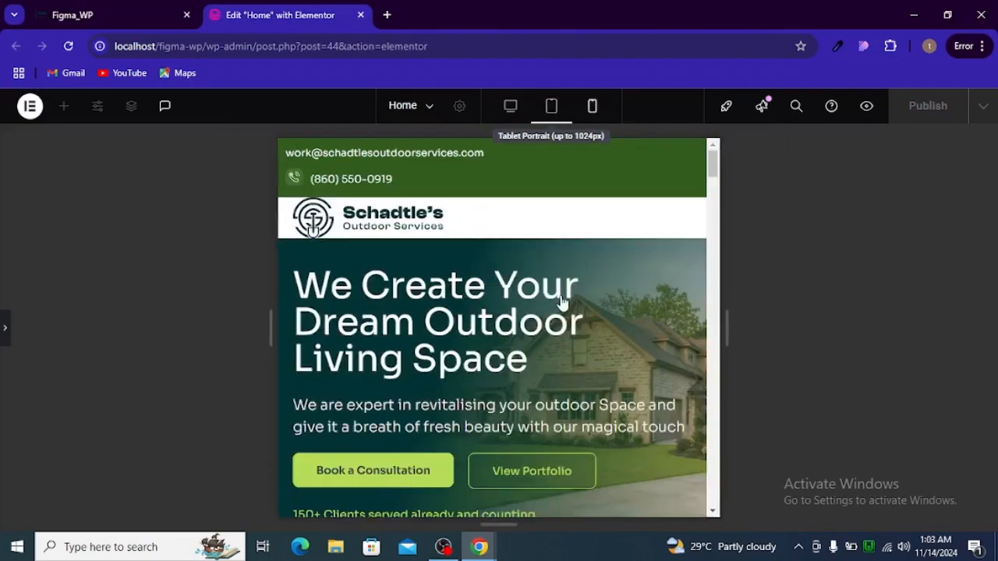
pyautogui.scroll(-10, 570, 318)
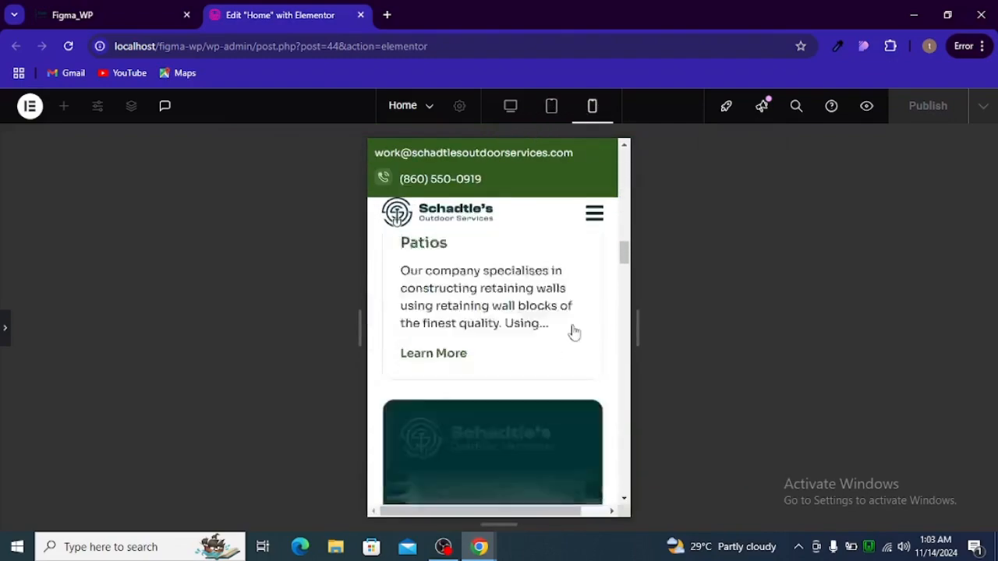
pyautogui.scroll(-10, 574, 333)
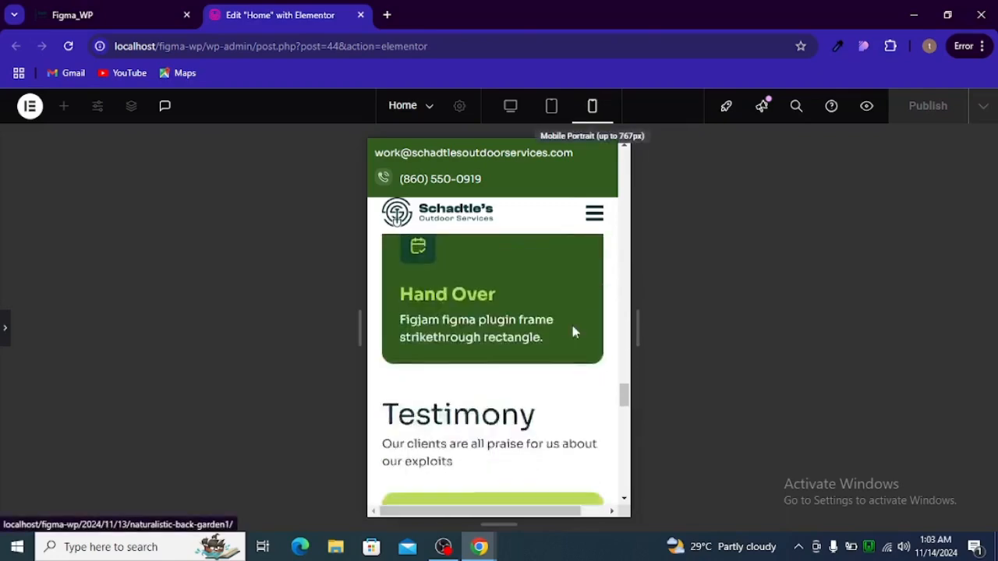
pyautogui.scroll(-3, 565, 346)
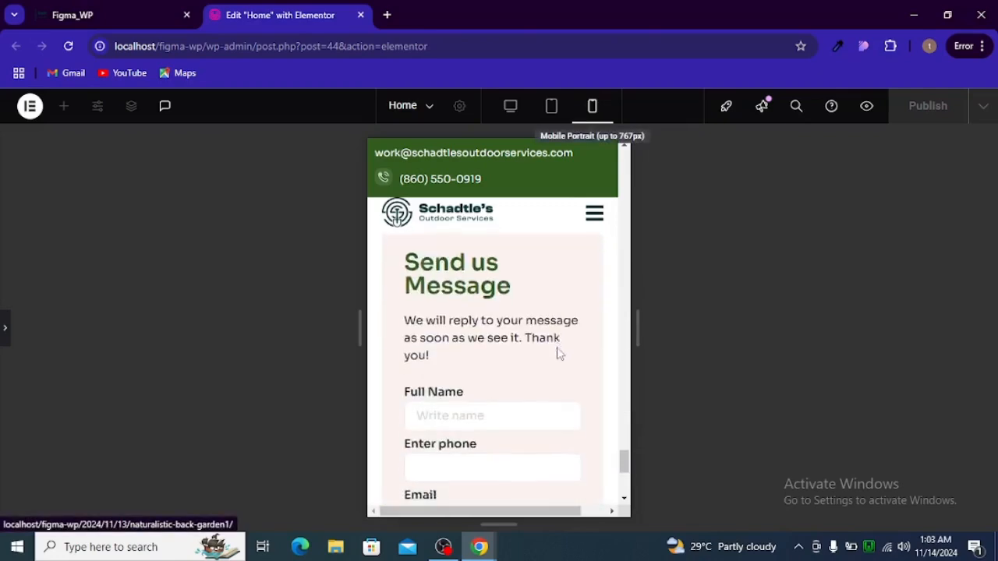
pyautogui.scroll(-4, 559, 351)
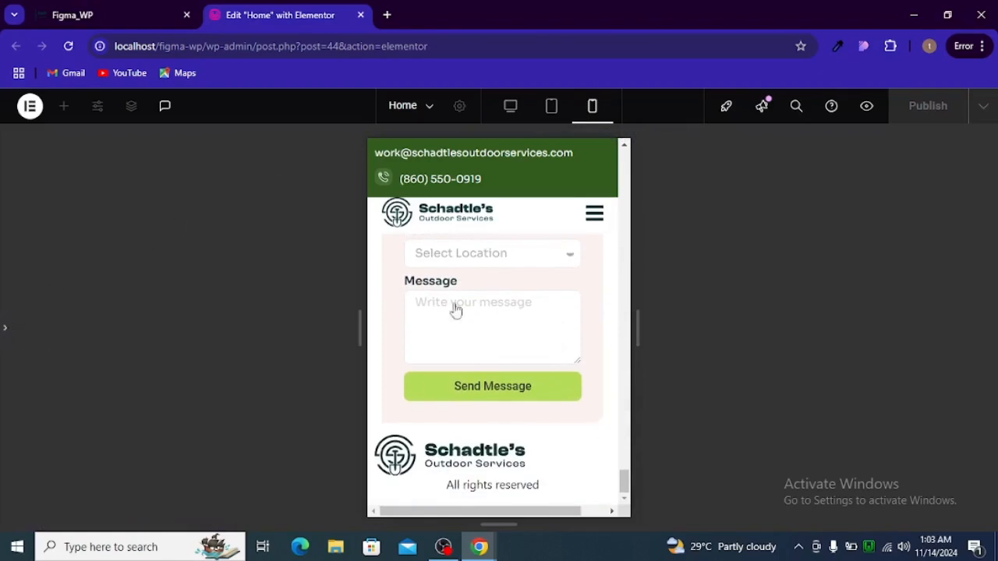
pyautogui.scroll(1, 456, 310)
pyautogui.click(528, 181)
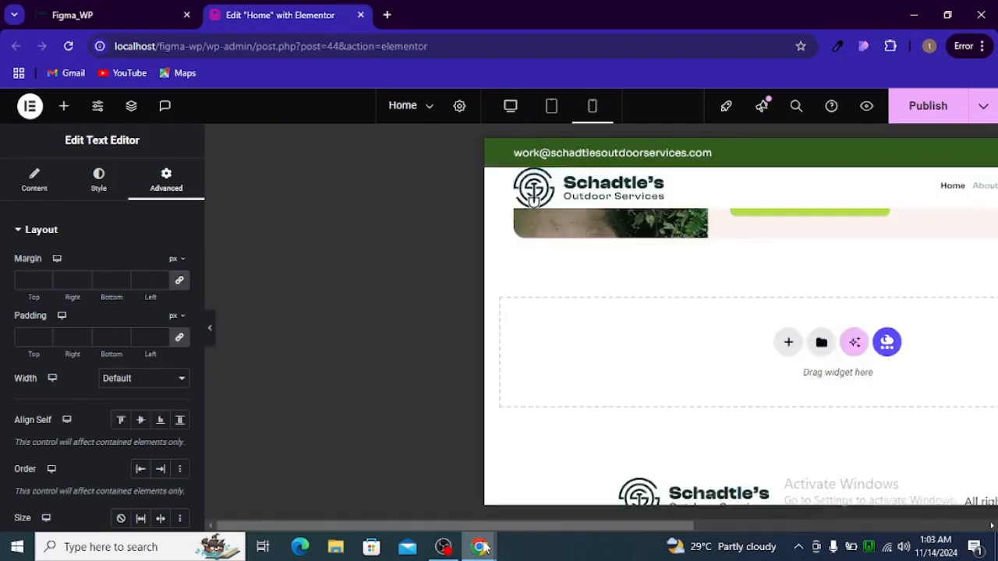
pyautogui.moveTo(479, 547)
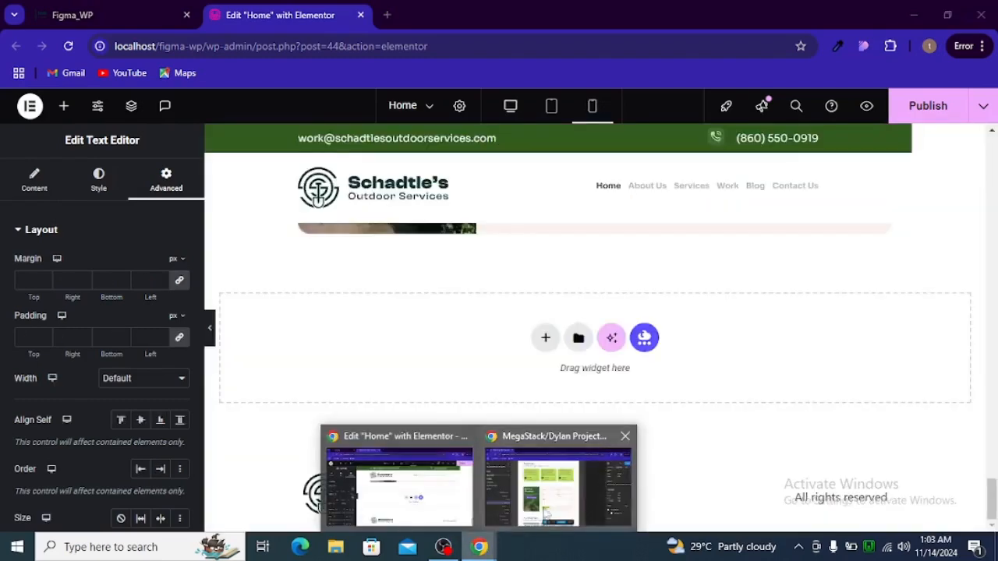
# Scroll through the Figma design's contact and blog sections, then bring OBS to the front
pyautogui.click(550, 511)
pyautogui.scroll(-2, 380, 335)
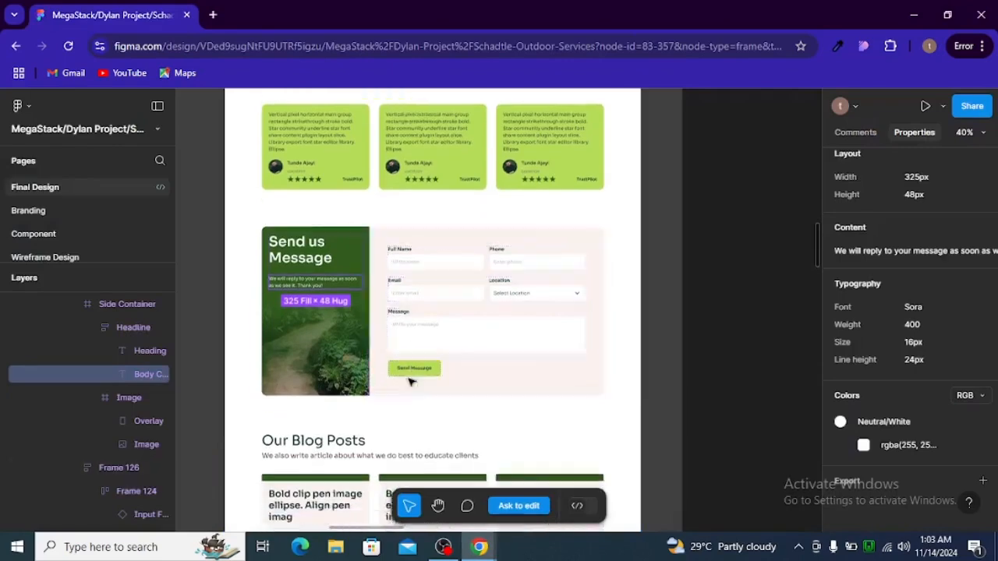
pyautogui.scroll(-5, 374, 427)
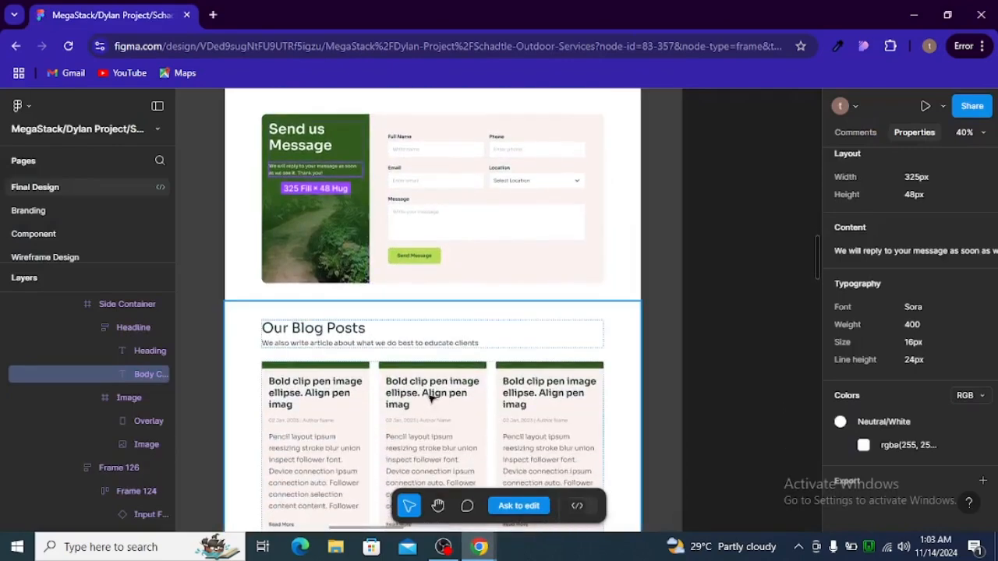
pyautogui.scroll(-5, 435, 382)
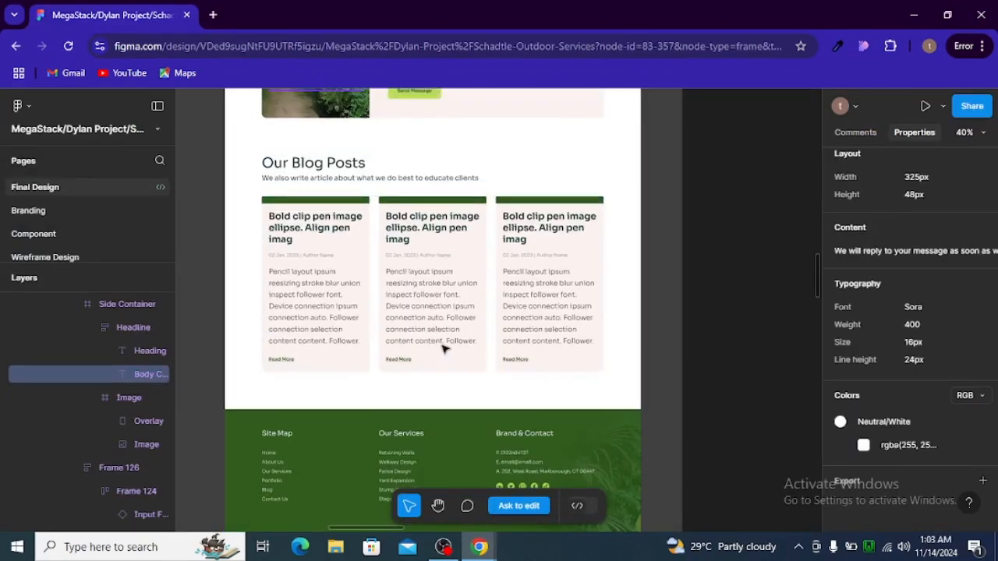
pyautogui.click(444, 547)
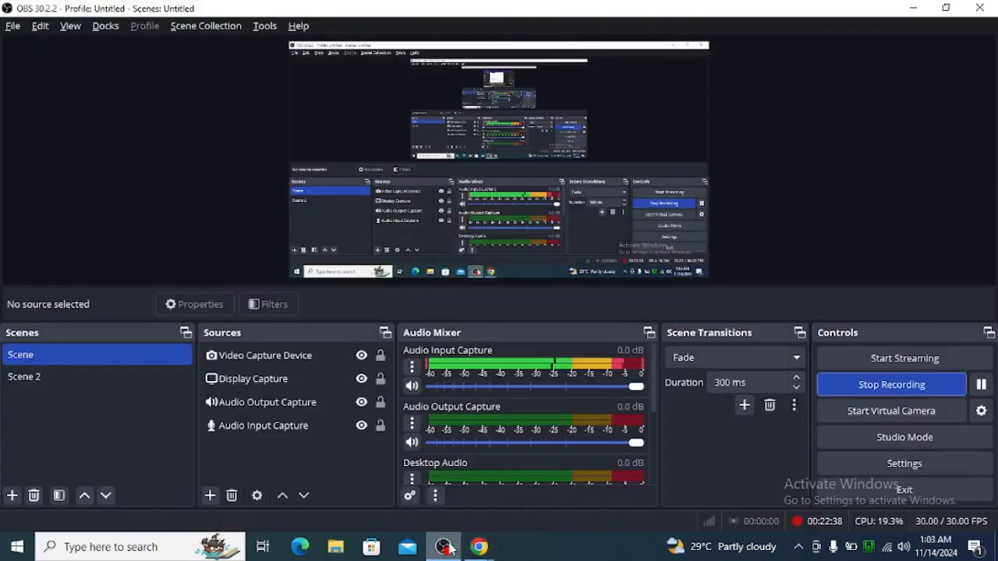